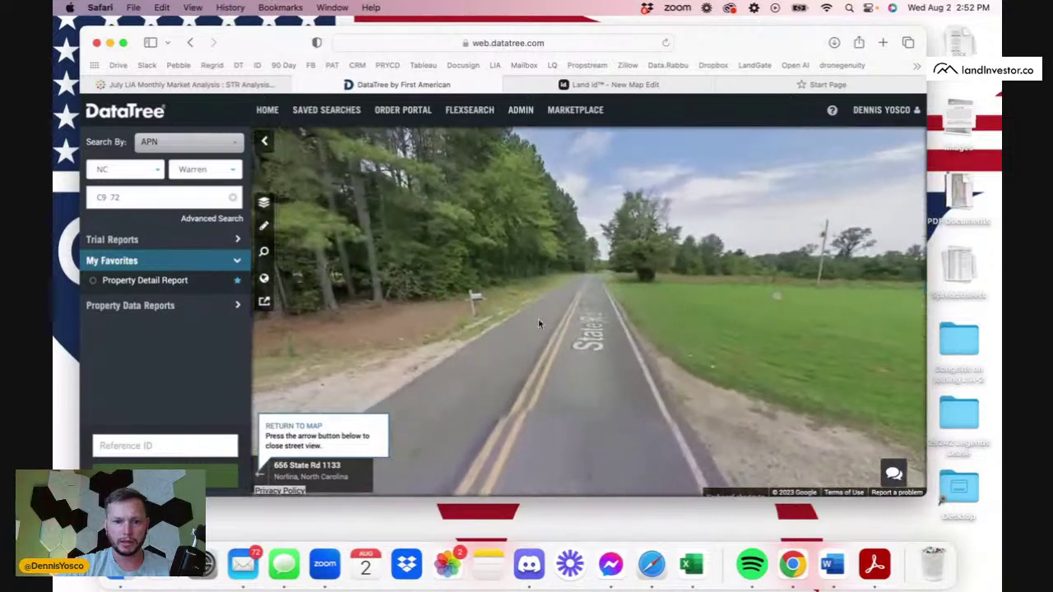
Rotate the DataTree street view to look up and down the road beside the wooded parcel.
drag(762, 301, 940, 220)
drag(519, 232, 646, 299)
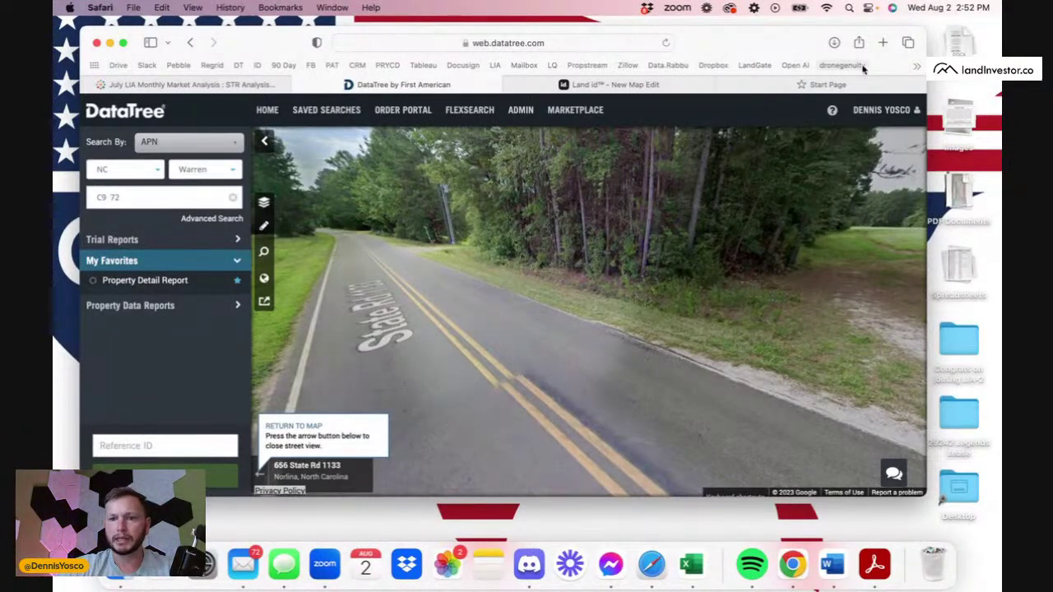
Tilt the Land id satellite map into 3-D around the red-outlined parcel and neighbours, then close it.
click(822, 84)
click(615, 84)
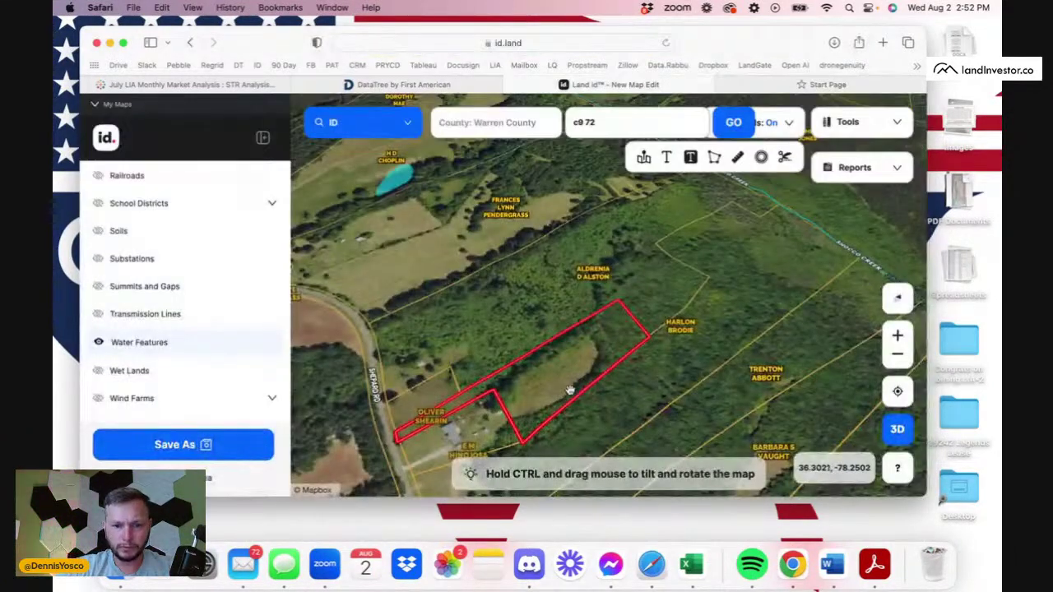
drag(614, 414, 665, 344)
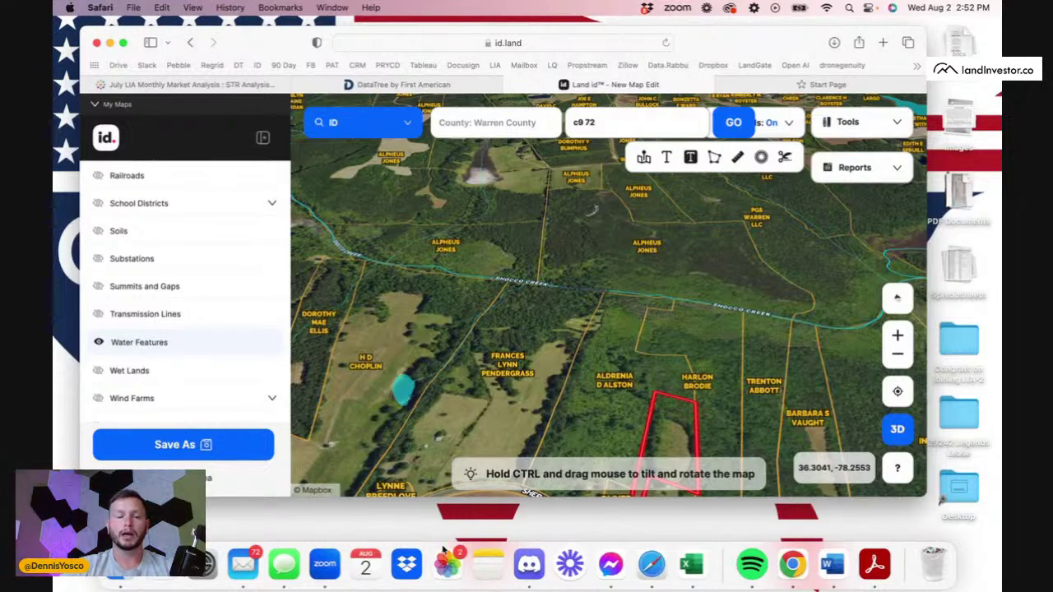
drag(650, 379, 650, 239)
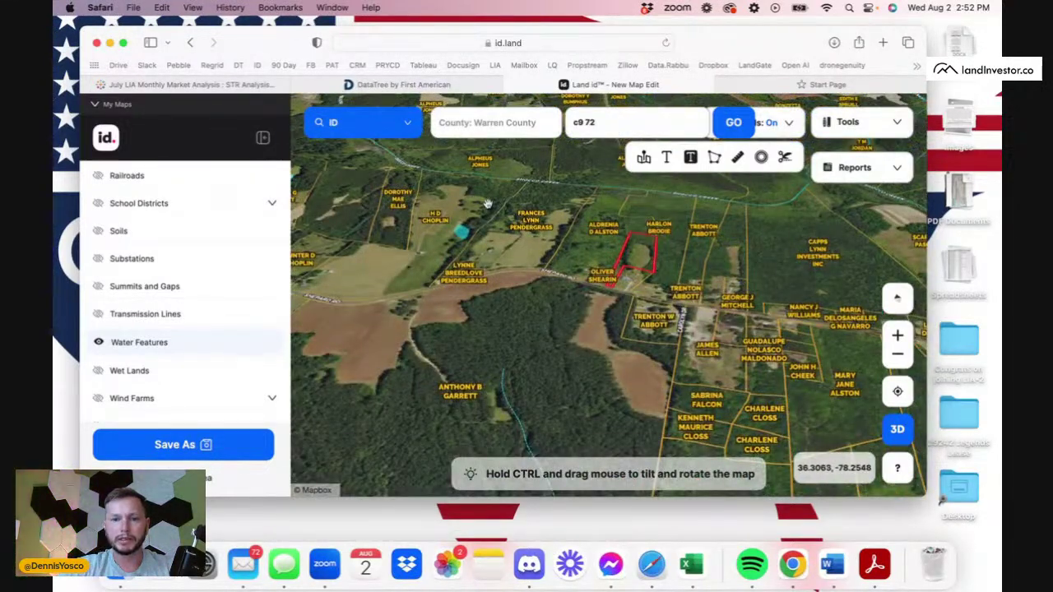
click(511, 87)
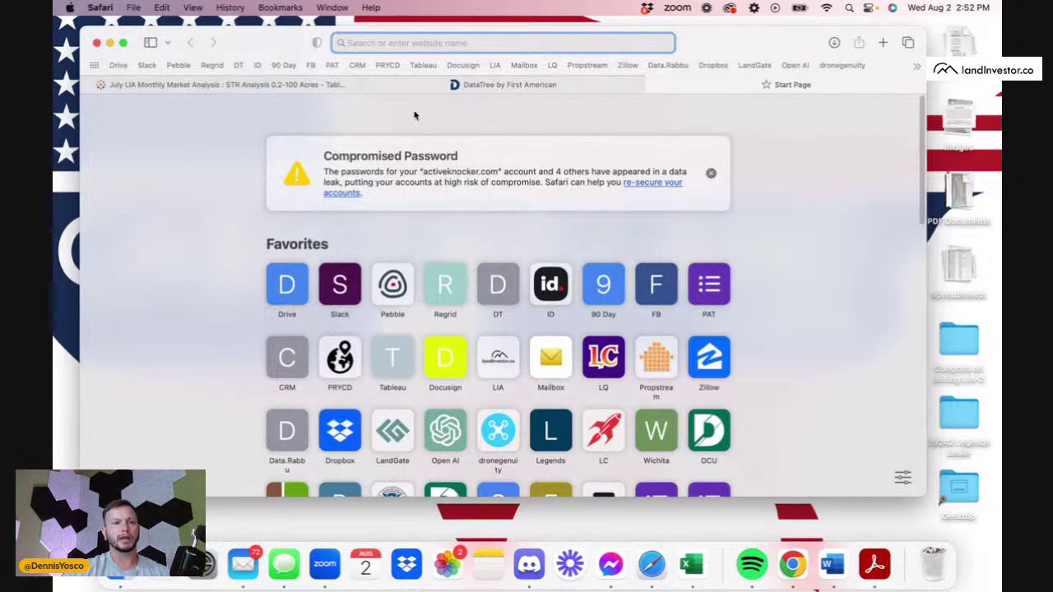
Filter the Tableau STR Analysis 0.2-100 Acres table to Washington only, then start a blank browser tab.
mouse_move(259, 96)
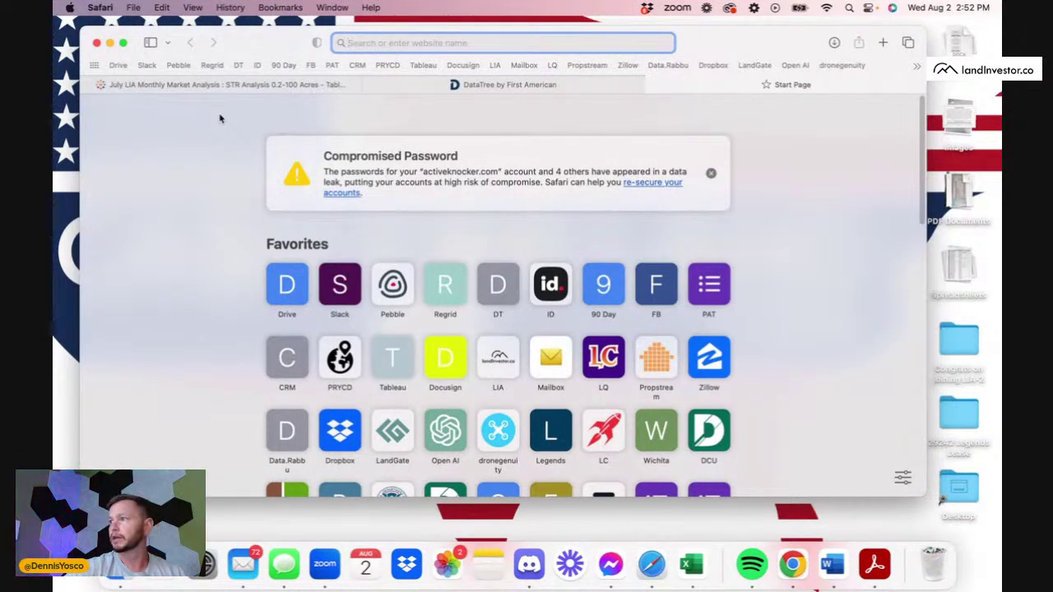
click(188, 85)
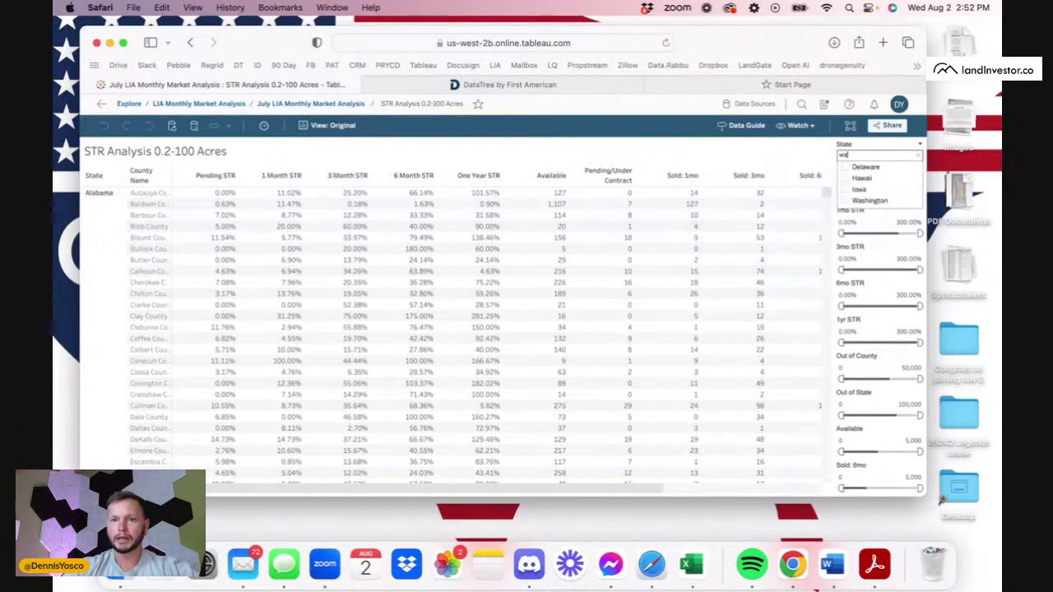
click(852, 201)
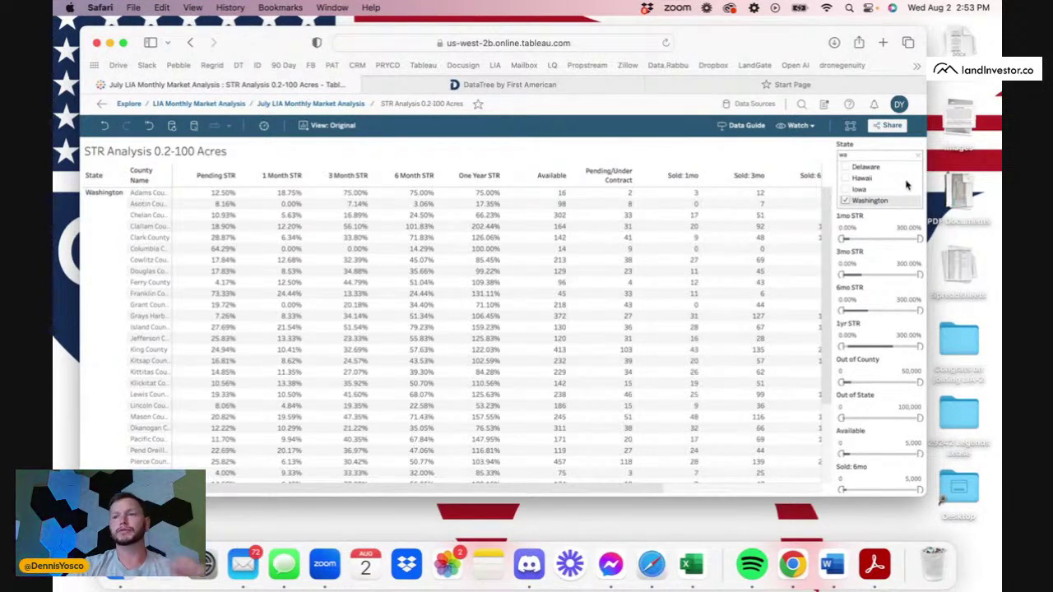
click(883, 42)
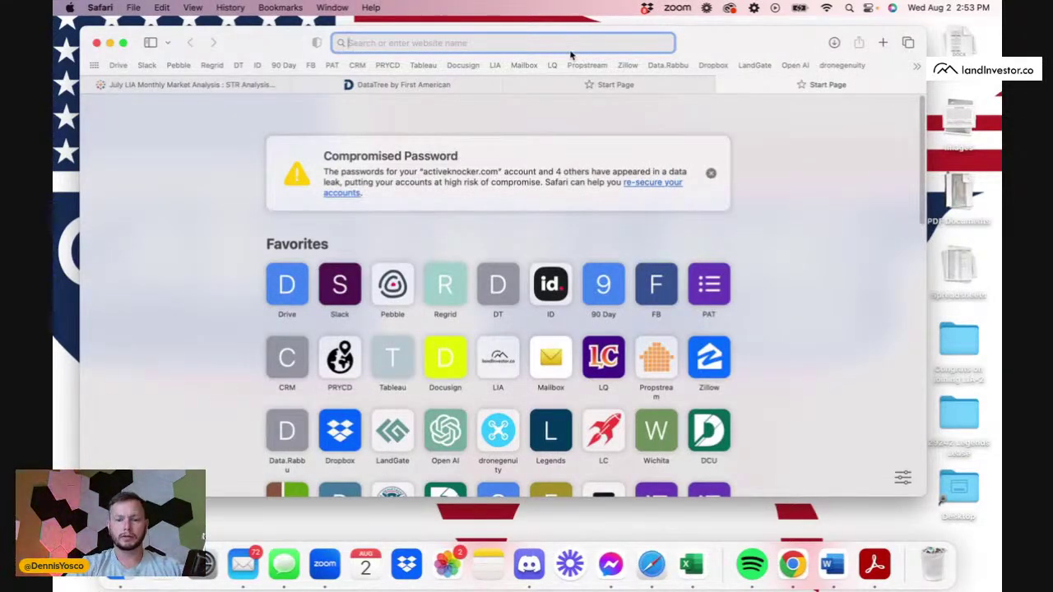
Go to postcardmania and sign in to myPostcardMania using the saved login.
text(postcardmania.com)
key(Return)
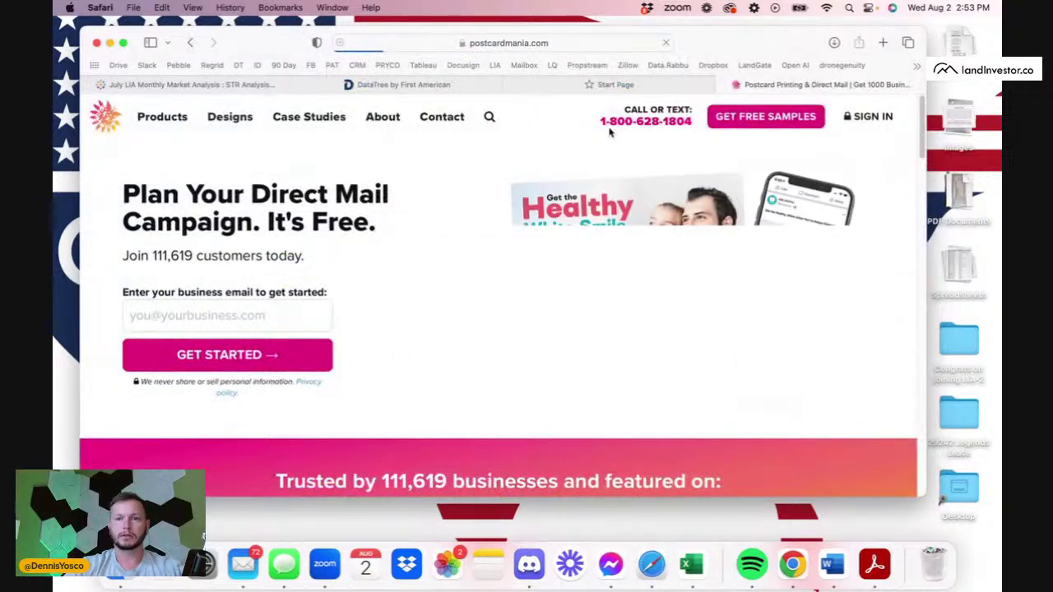
click(871, 119)
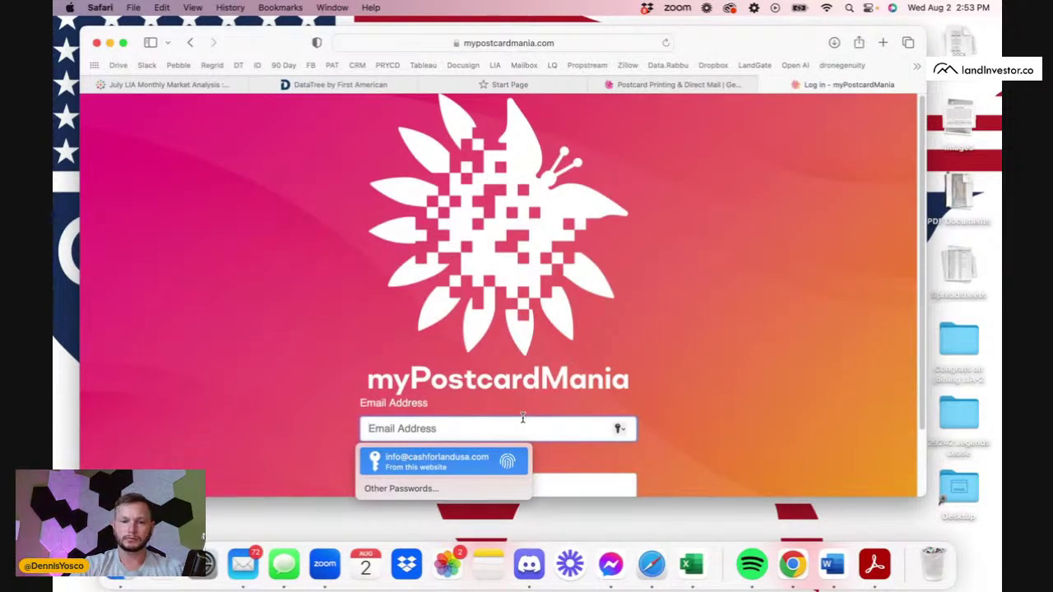
key(Return)
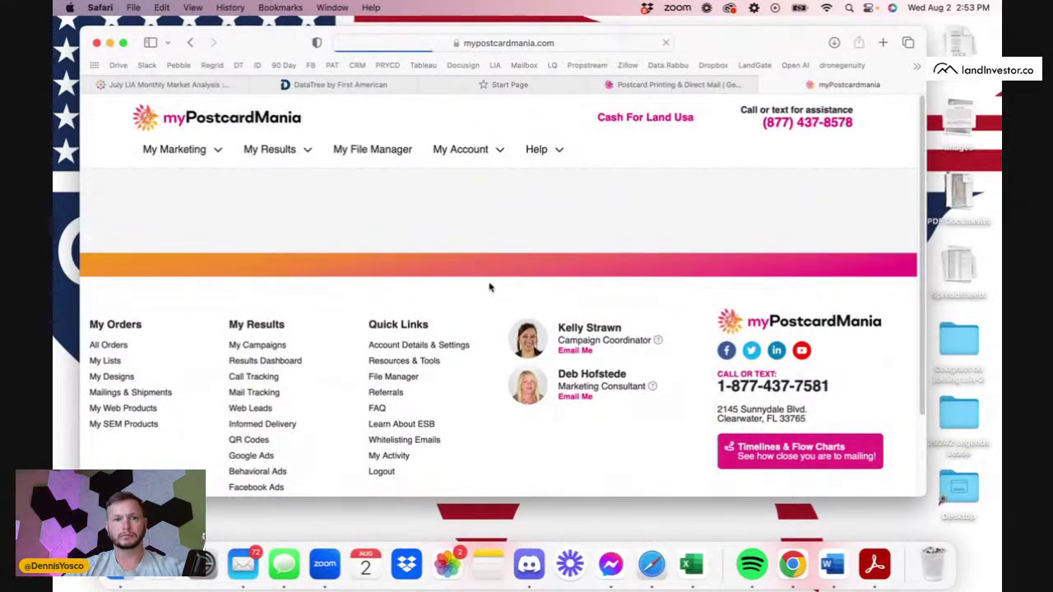
Open My Results > Results Dashboard and move to page 2 of the mailings.
mouse_move(271, 149)
click(306, 203)
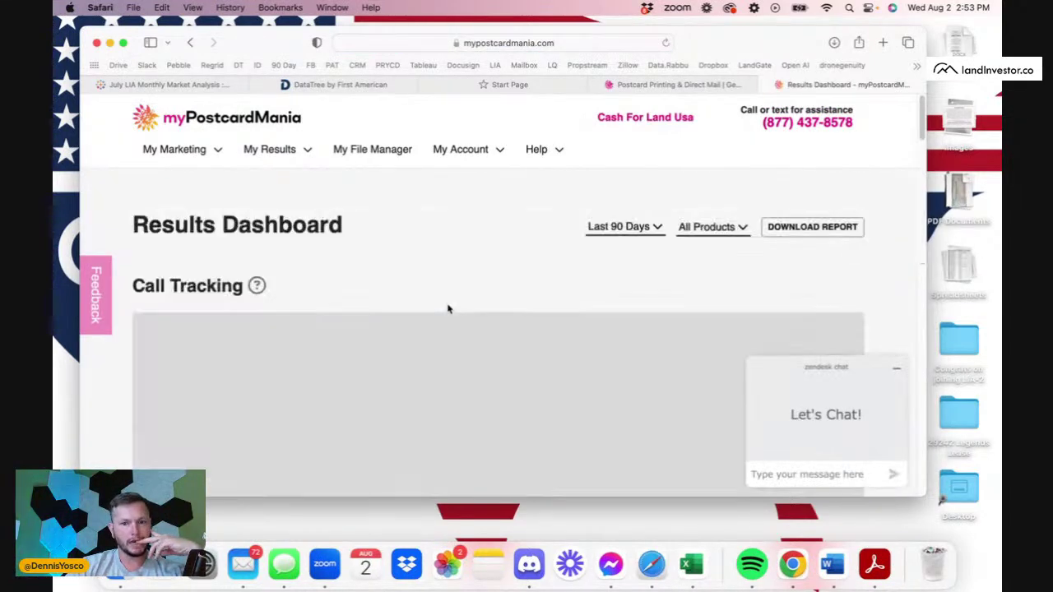
scroll(447, 308, down, 5)
scroll(447, 306, down, 15)
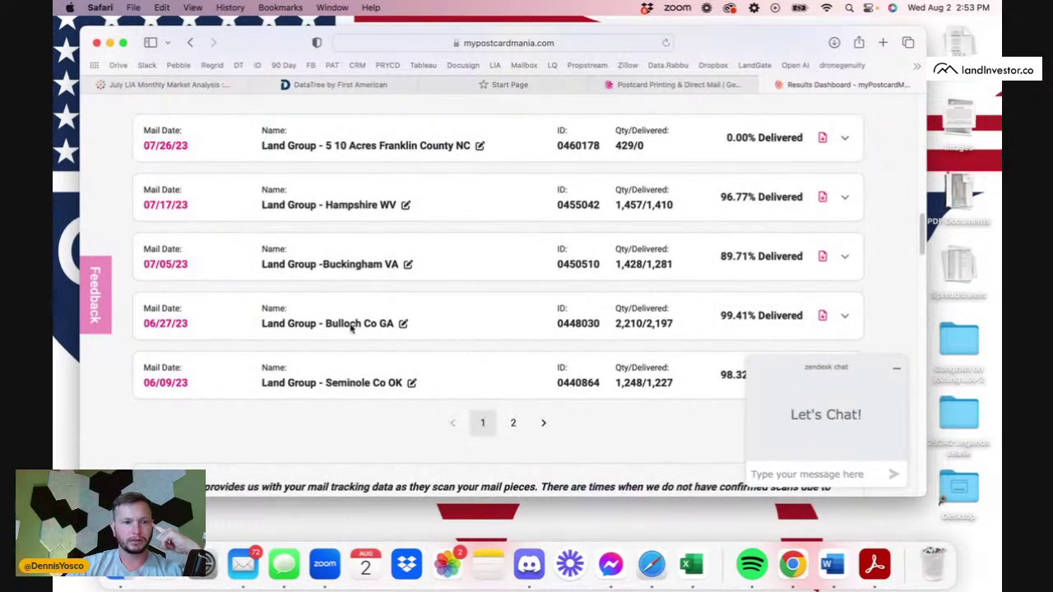
scroll(552, 385, down, 1)
click(549, 385)
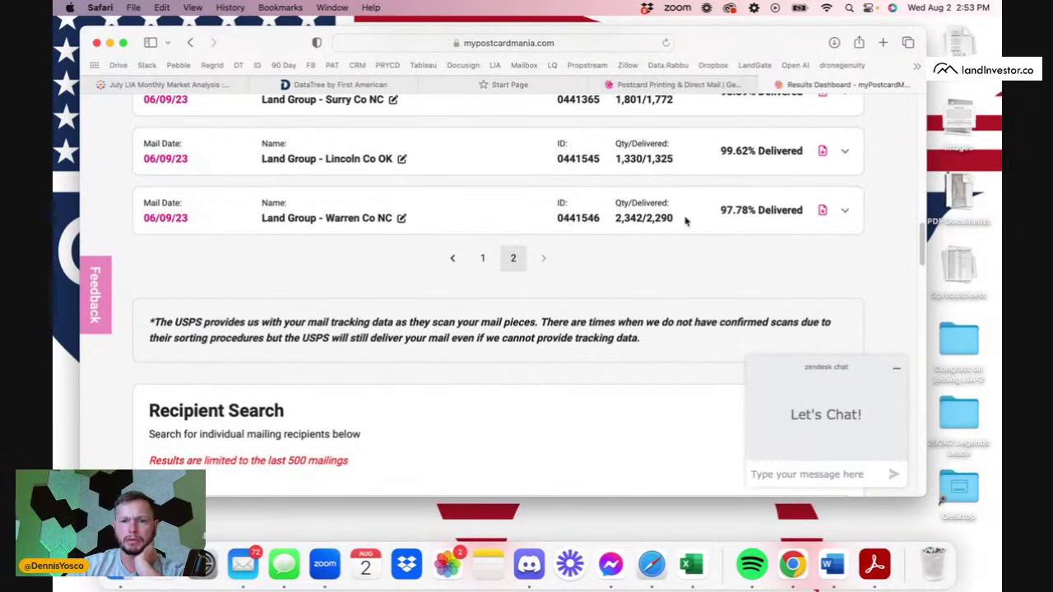
Review the Warren Co NC daily delivery breakdown, collapse it, and return to page 1.
scroll(651, 221, up, 1)
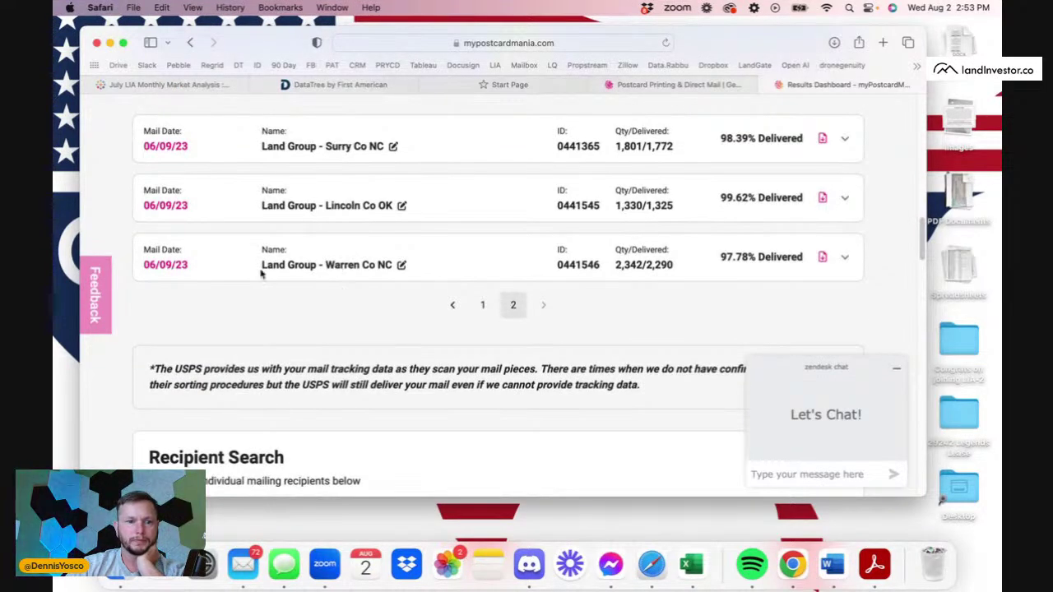
click(845, 262)
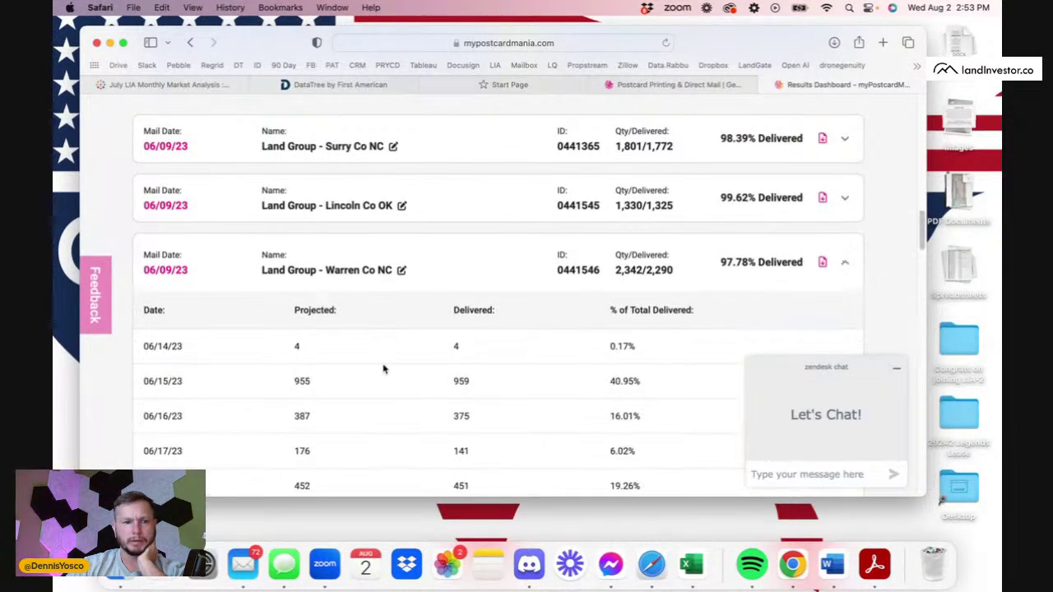
scroll(398, 366, down, 3)
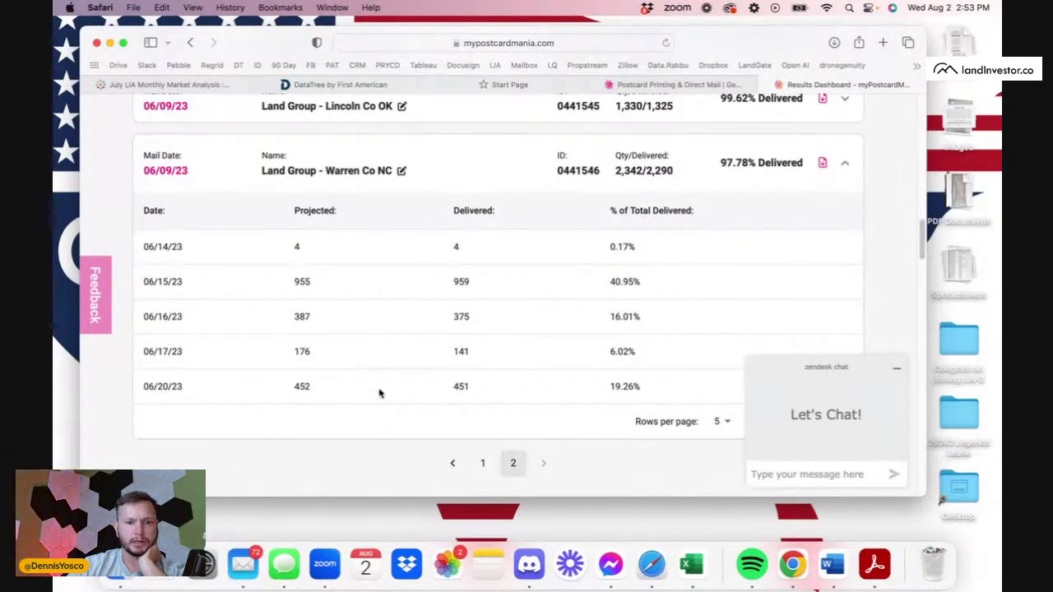
scroll(379, 394, down, 2)
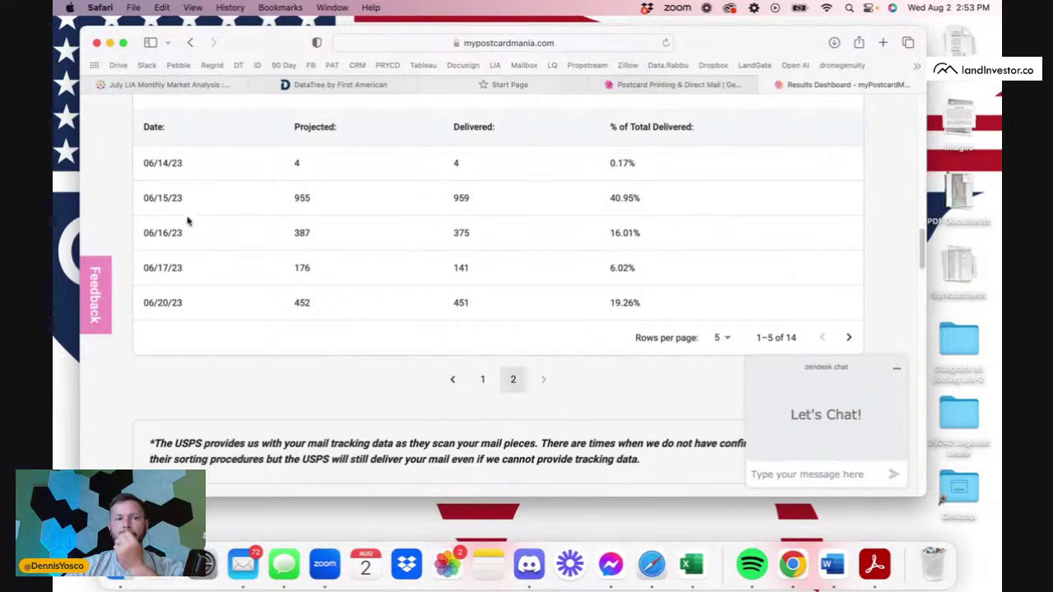
scroll(404, 264, up, 5)
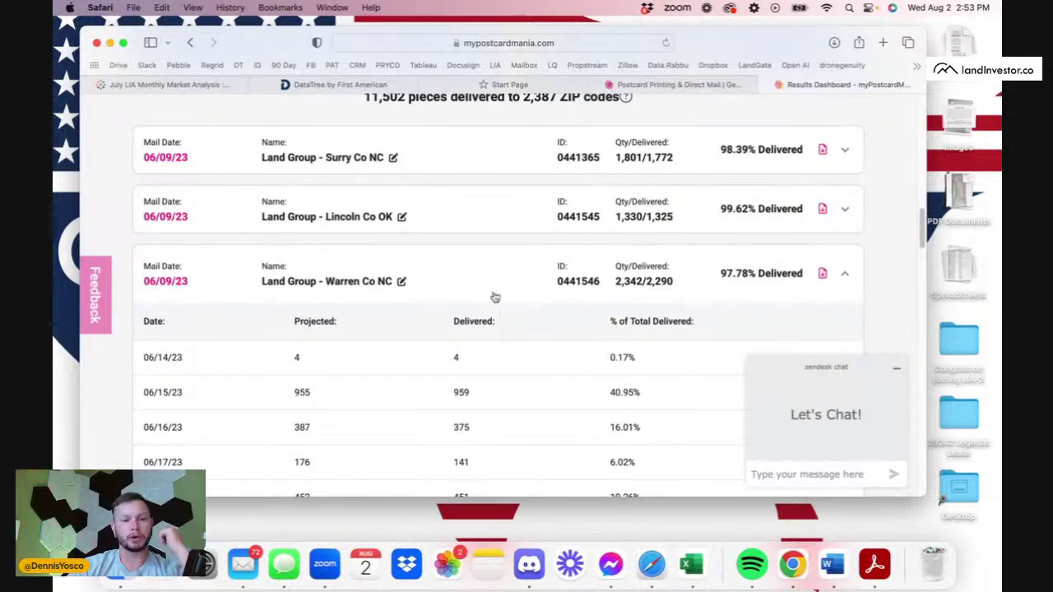
click(845, 274)
scroll(650, 262, up, 3)
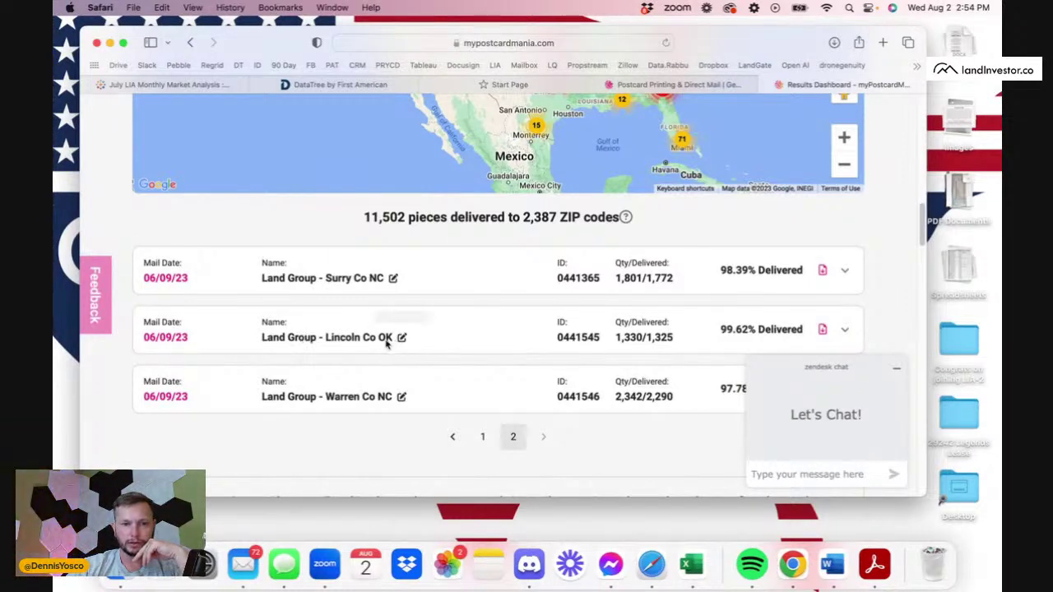
click(482, 440)
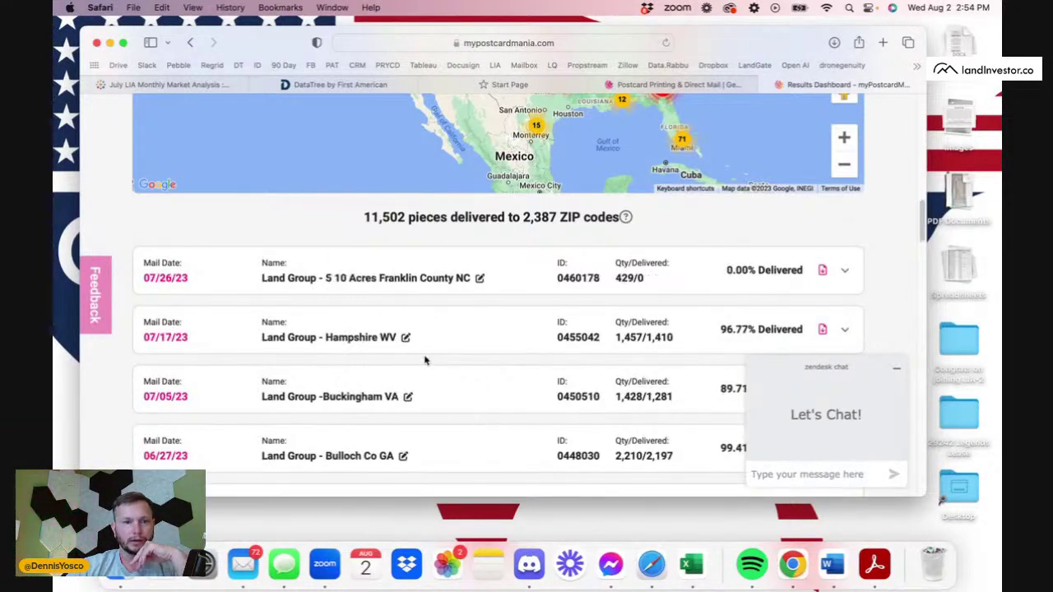
scroll(449, 345, down, 4)
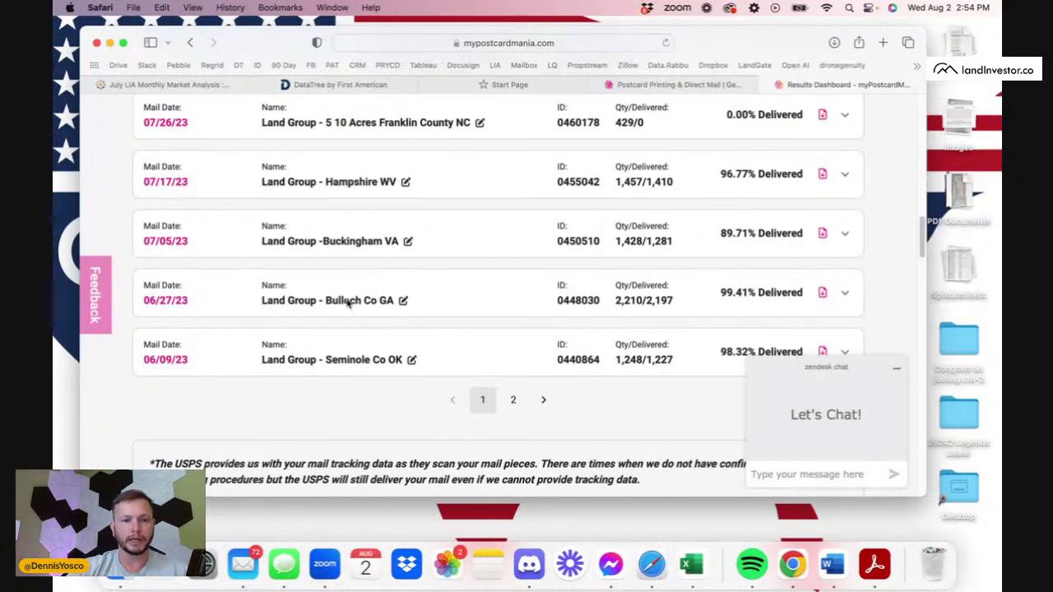
Close the Results Dashboard page, leaving the postcardmania homepage with its 1,000 free postcards offer.
scroll(339, 247, up, 2)
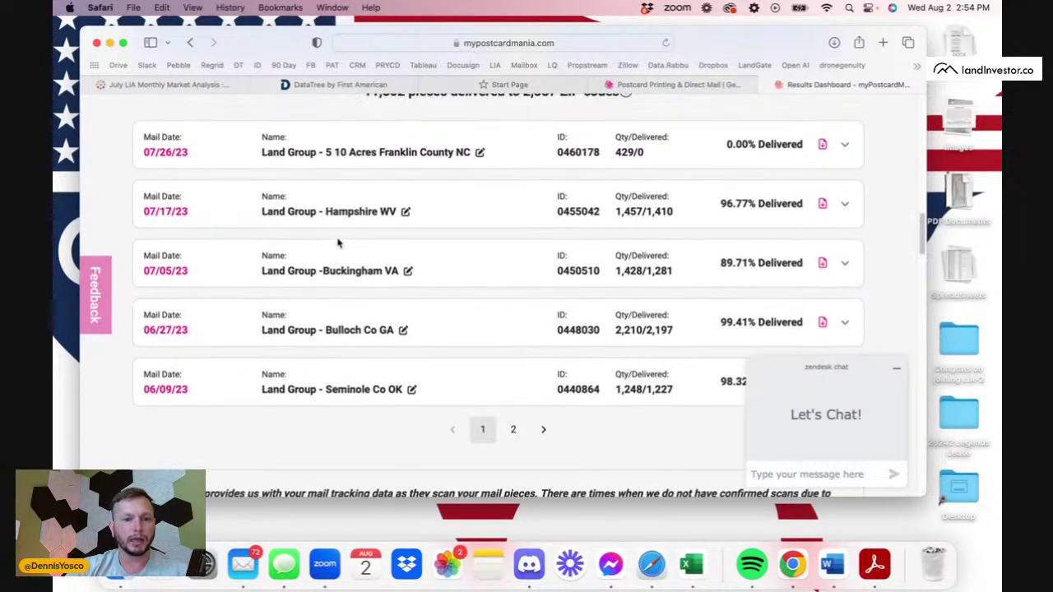
scroll(337, 276, up, 2)
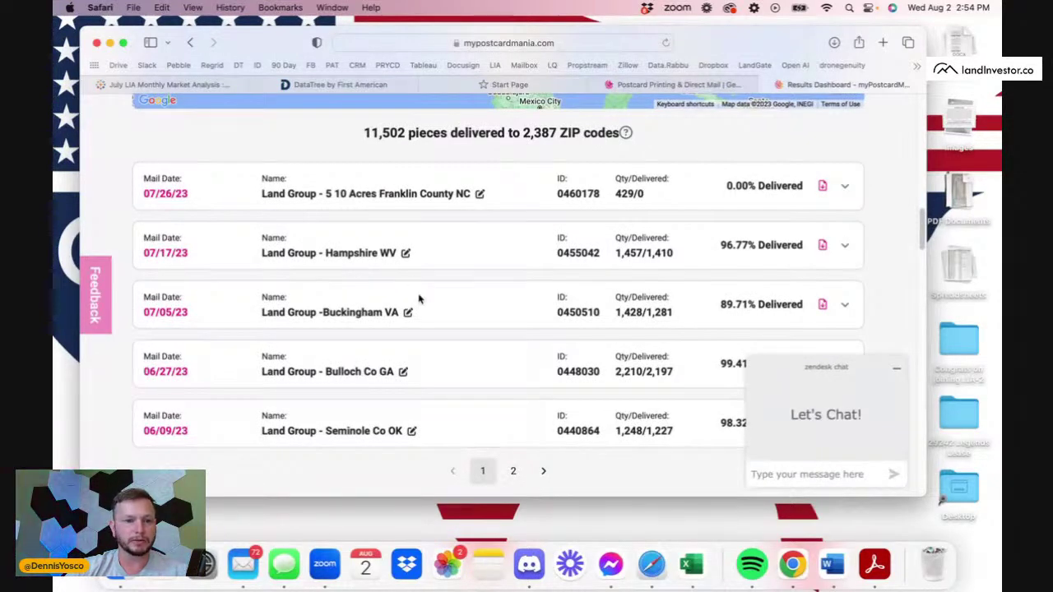
scroll(391, 339, up, 2)
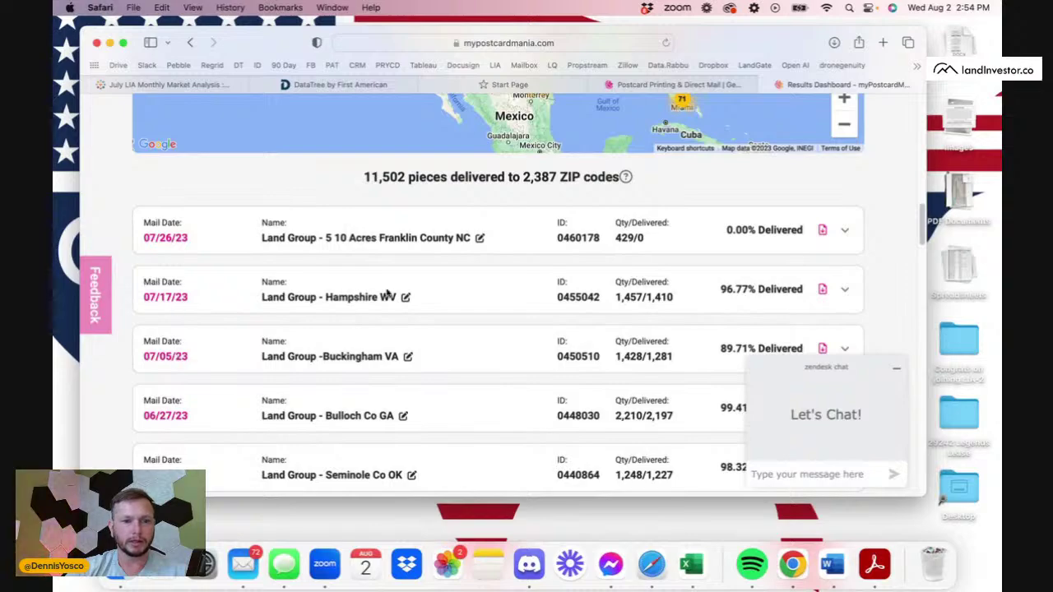
scroll(416, 237, up, 1)
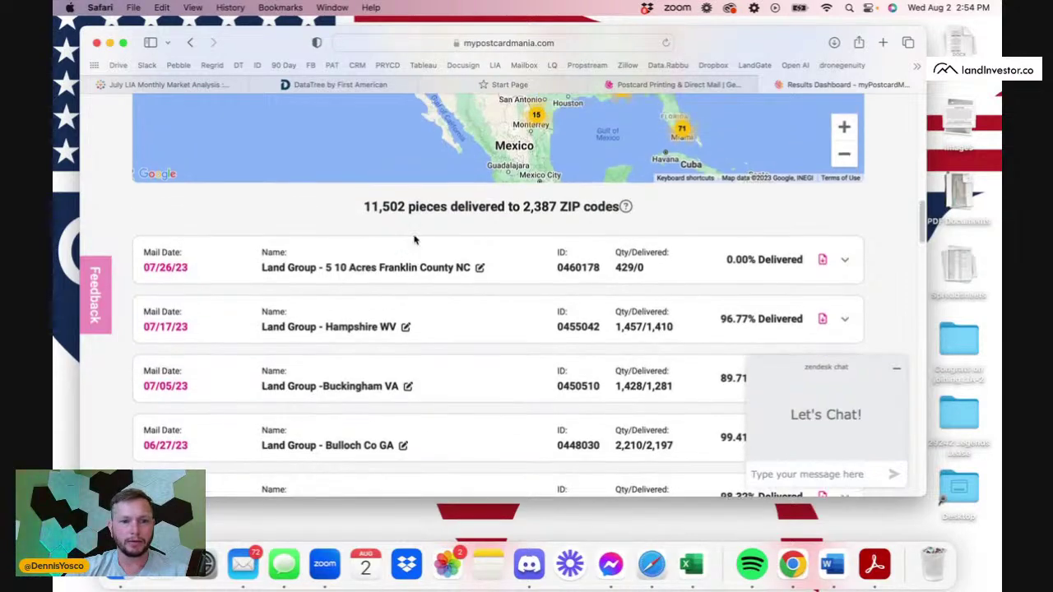
click(495, 266)
scroll(520, 266, down, 4)
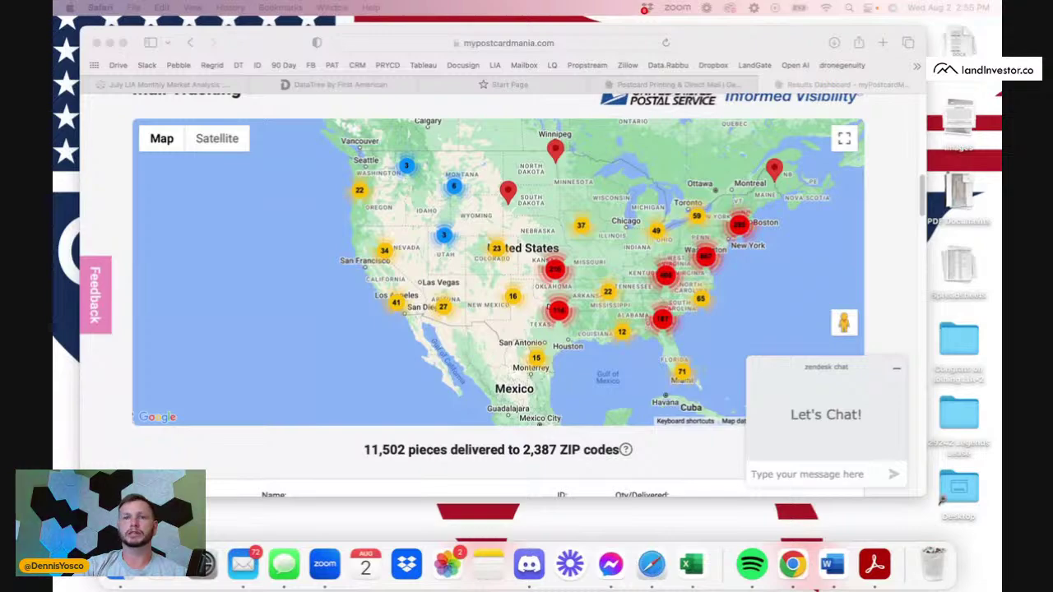
scroll(397, 294, up, 10)
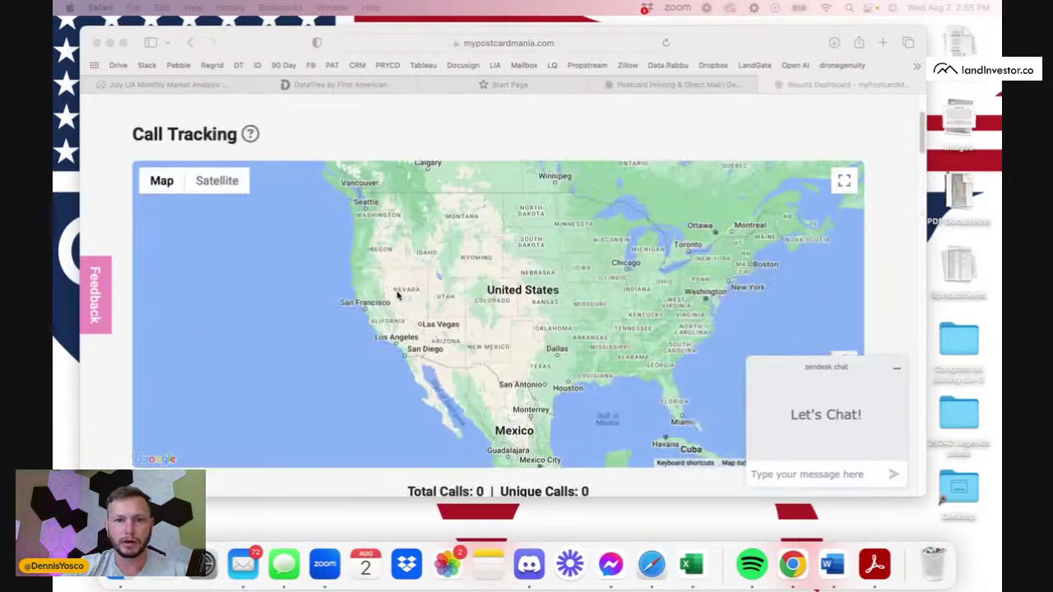
click(794, 88)
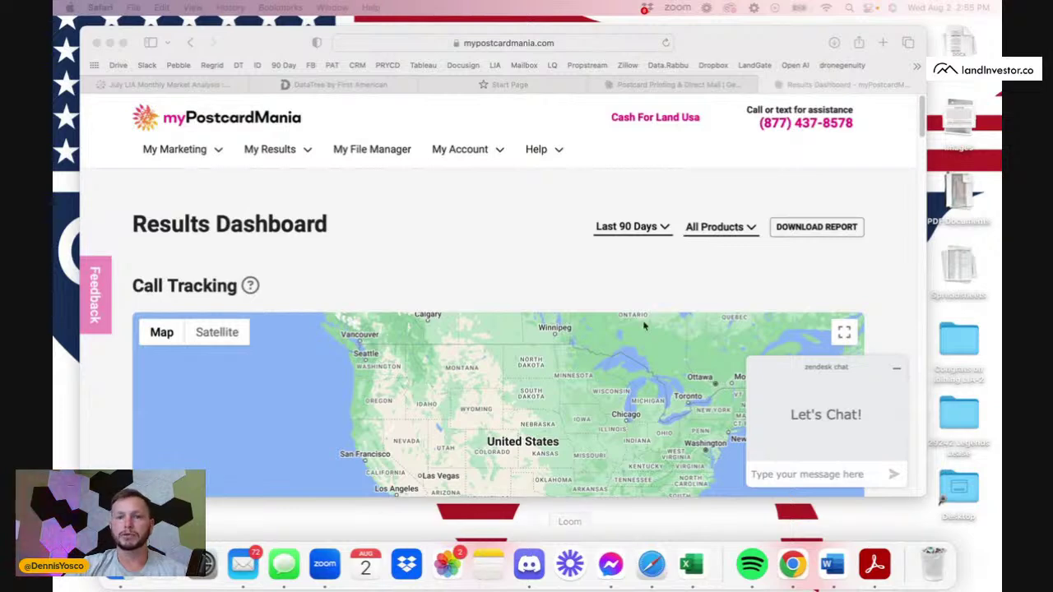
click(766, 88)
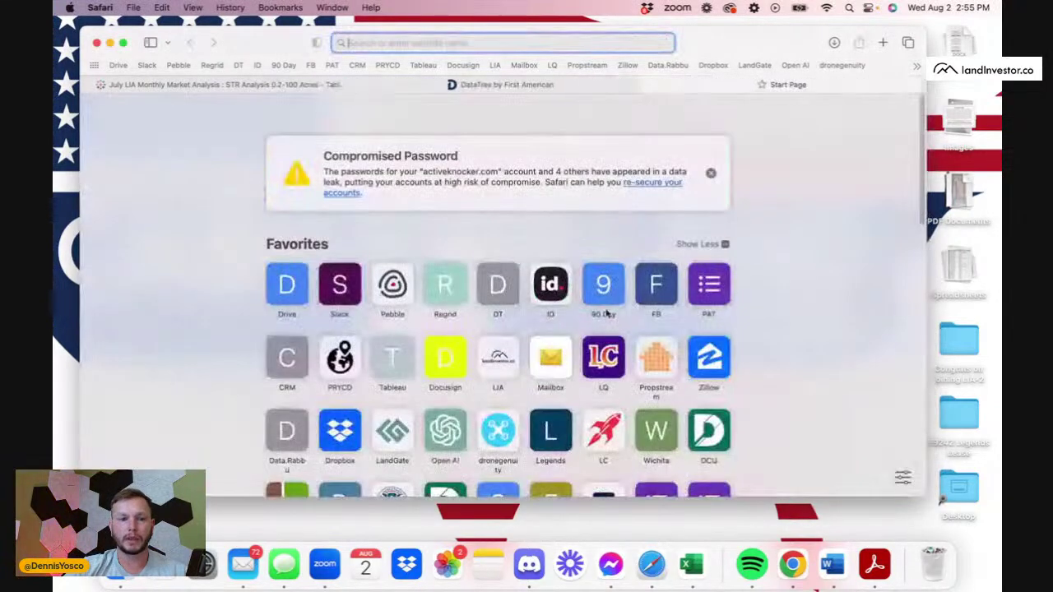
Close the postcard and Start Page tabs and return to the July LIA Tableau dashboard.
click(723, 85)
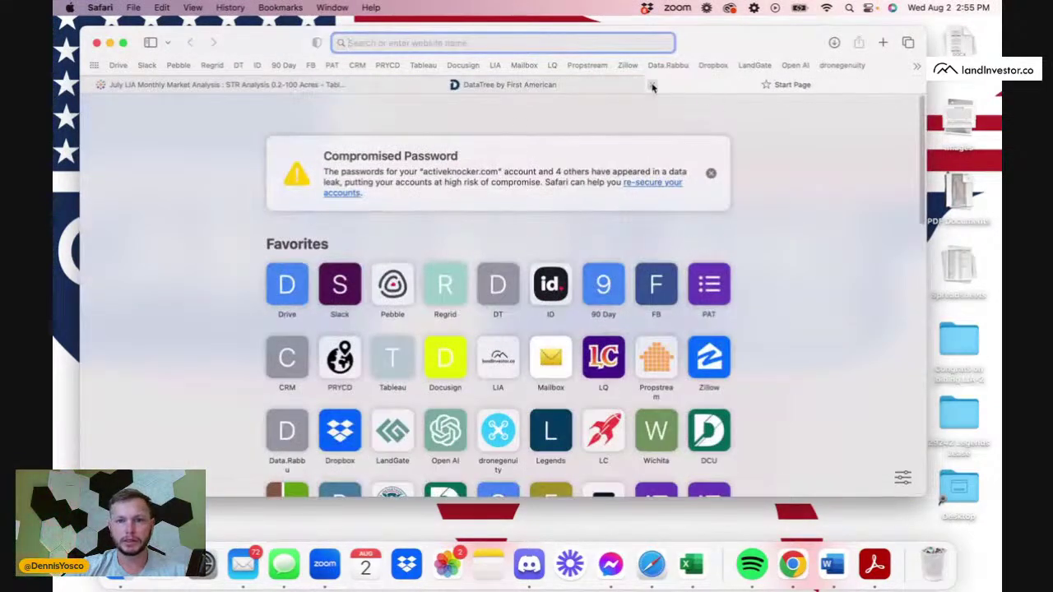
click(651, 86)
click(259, 85)
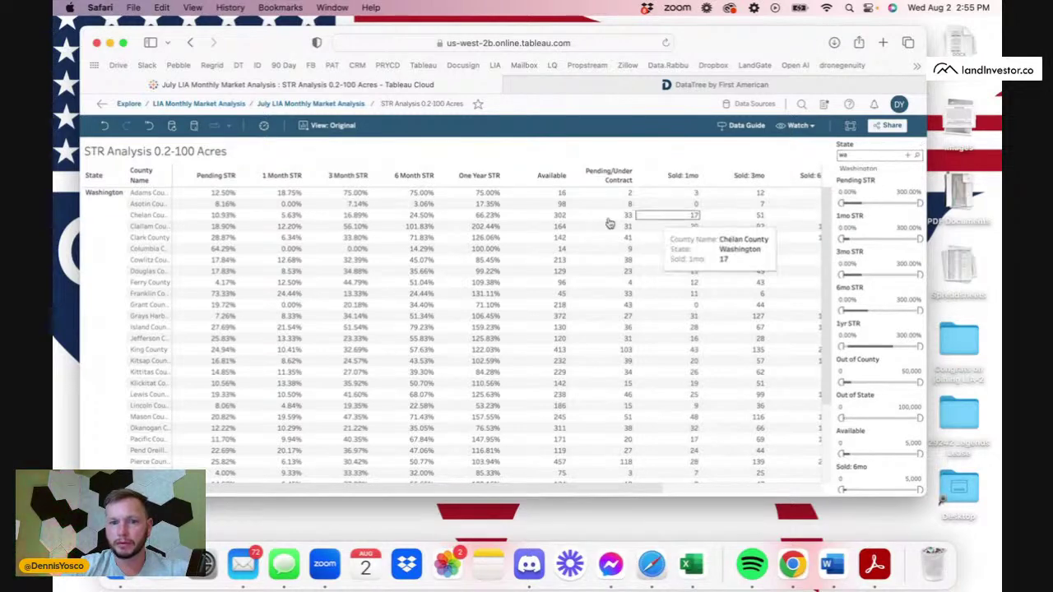
scroll(211, 298, down, 5)
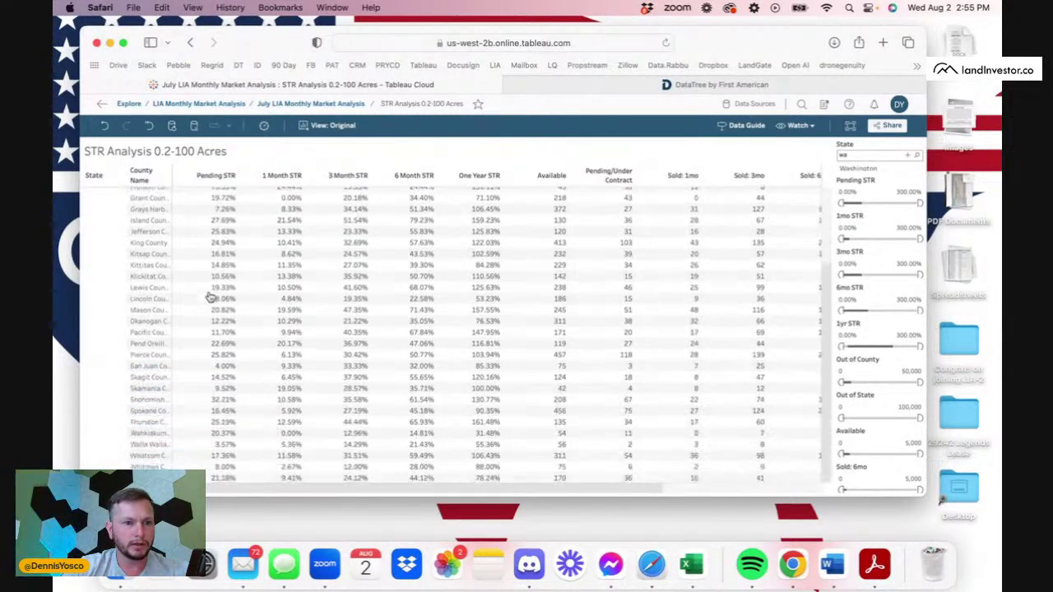
scroll(211, 297, up, 5)
click(217, 176)
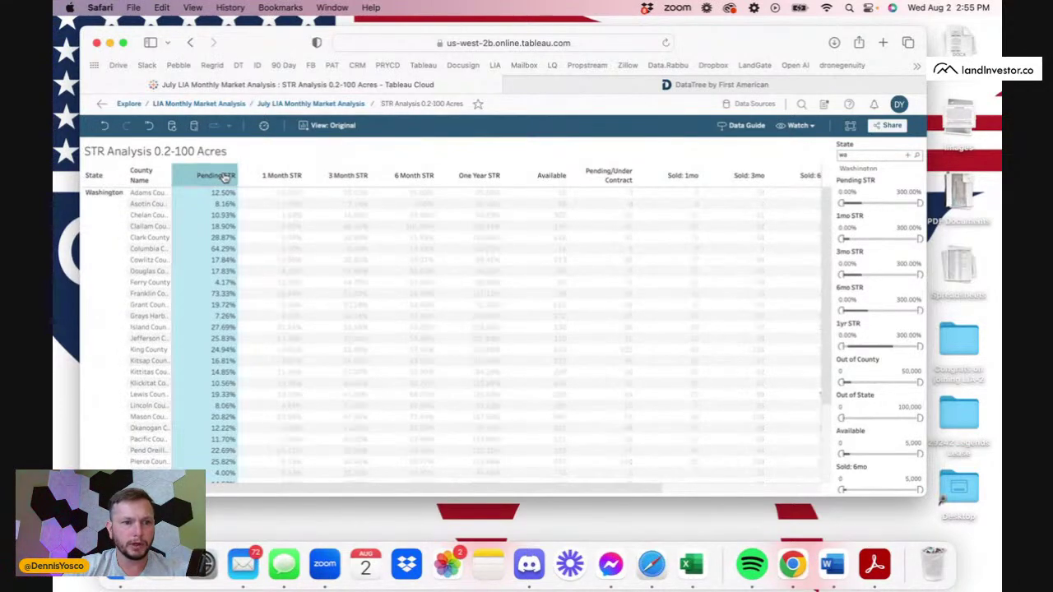
click(222, 179)
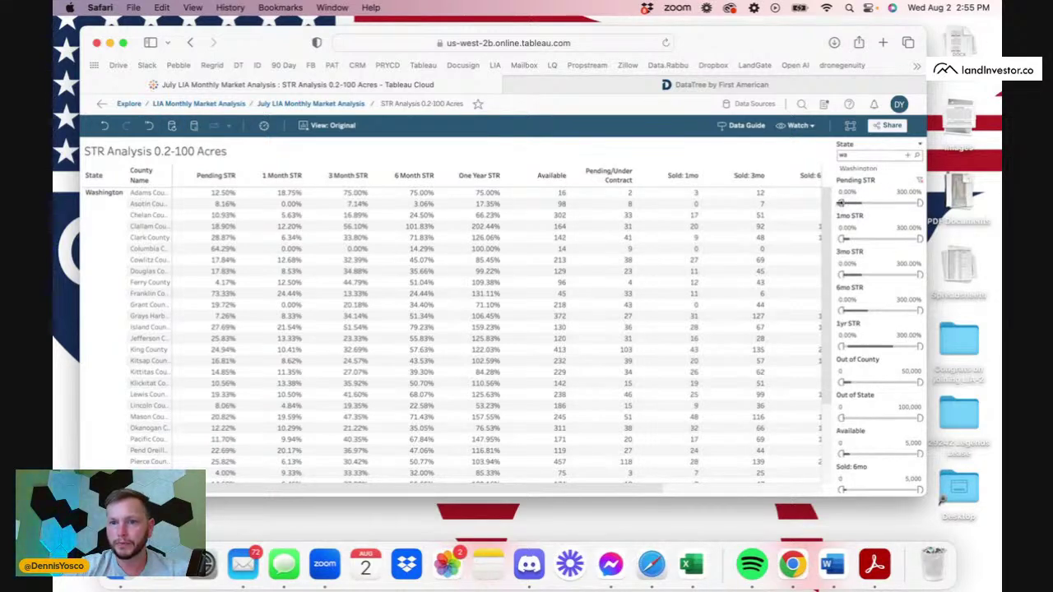
Set 15 as the minimum for both Pending STR and 1mo STR, leaving four counties.
click(844, 191)
text(15)
key(Return)
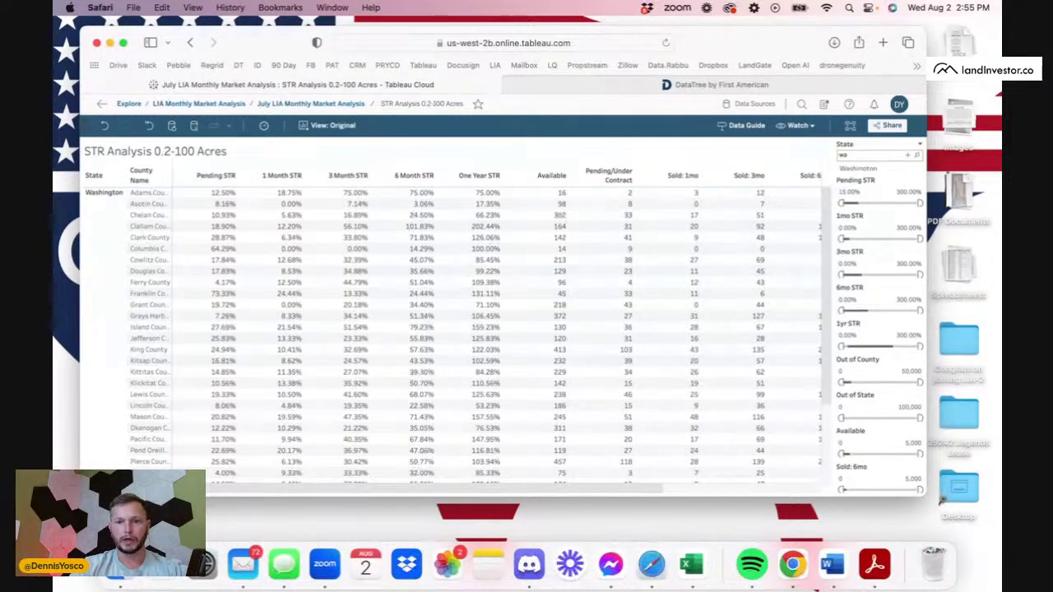
click(853, 226)
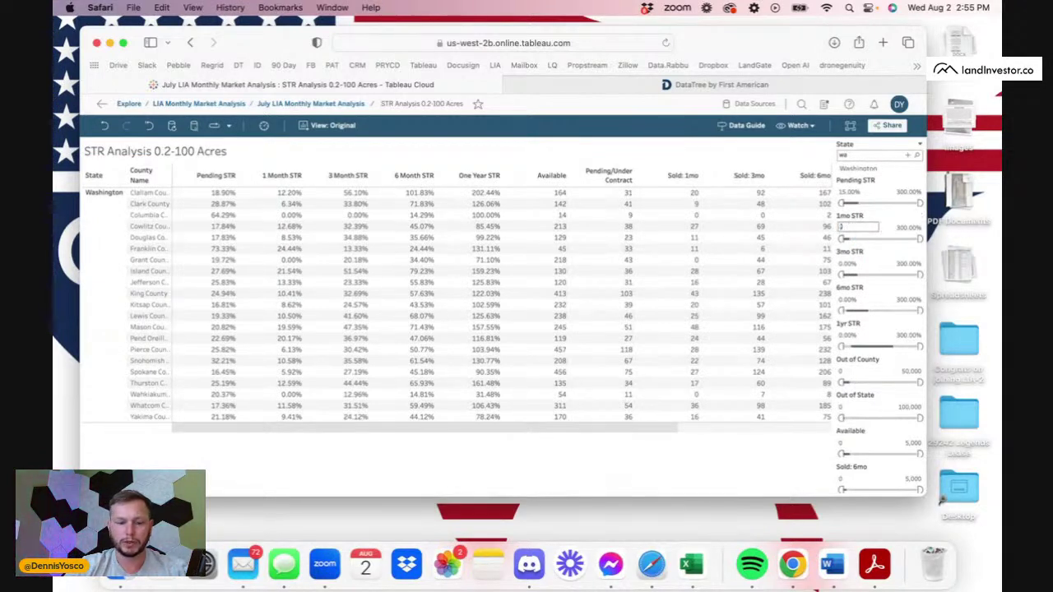
text(15)
key(Return)
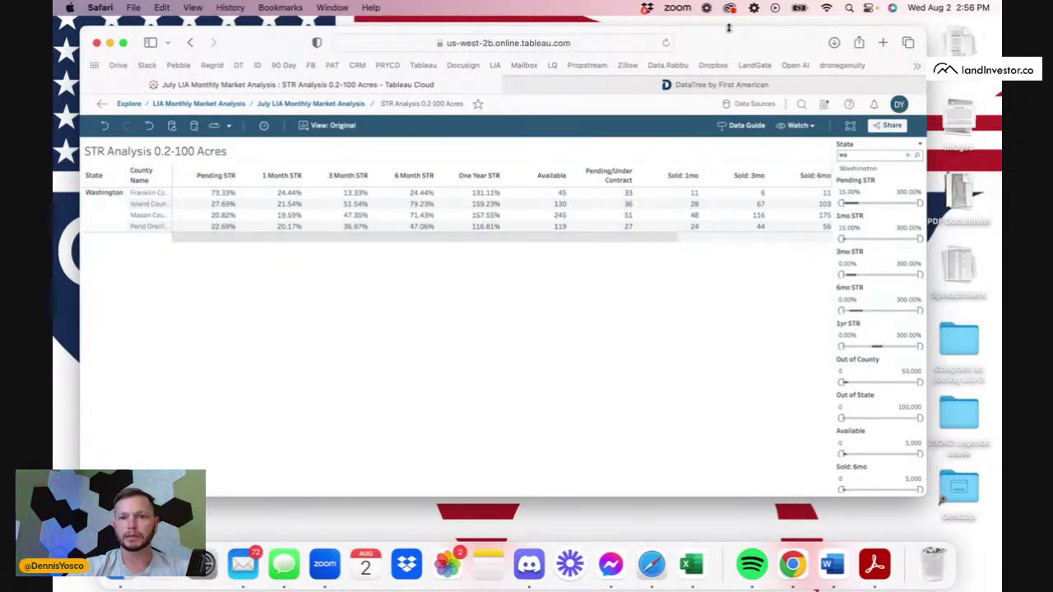
In DataTree, clear the previous property search and start an Advanced Search.
click(693, 84)
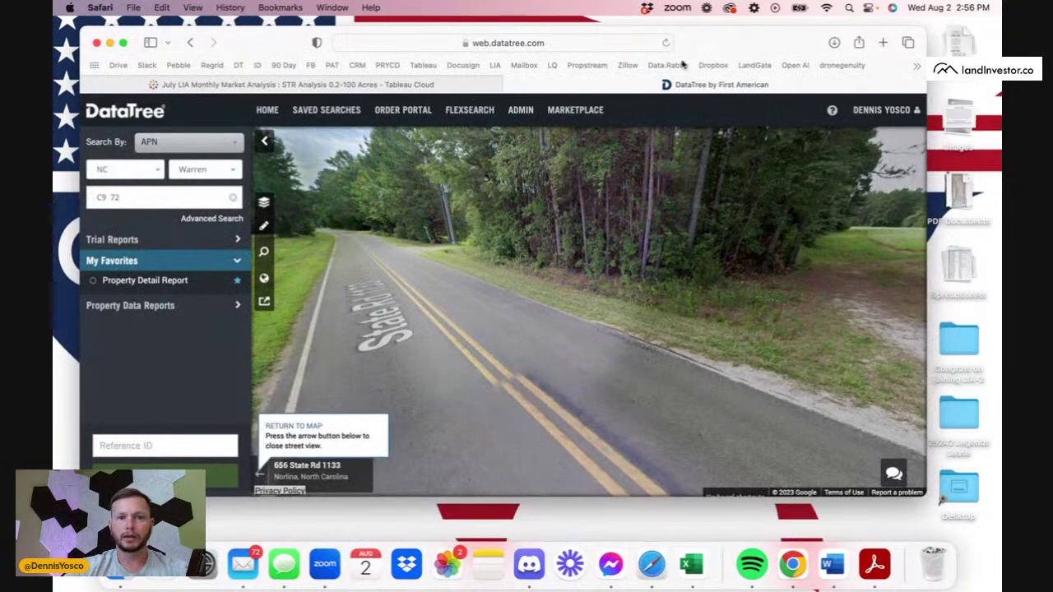
click(148, 142)
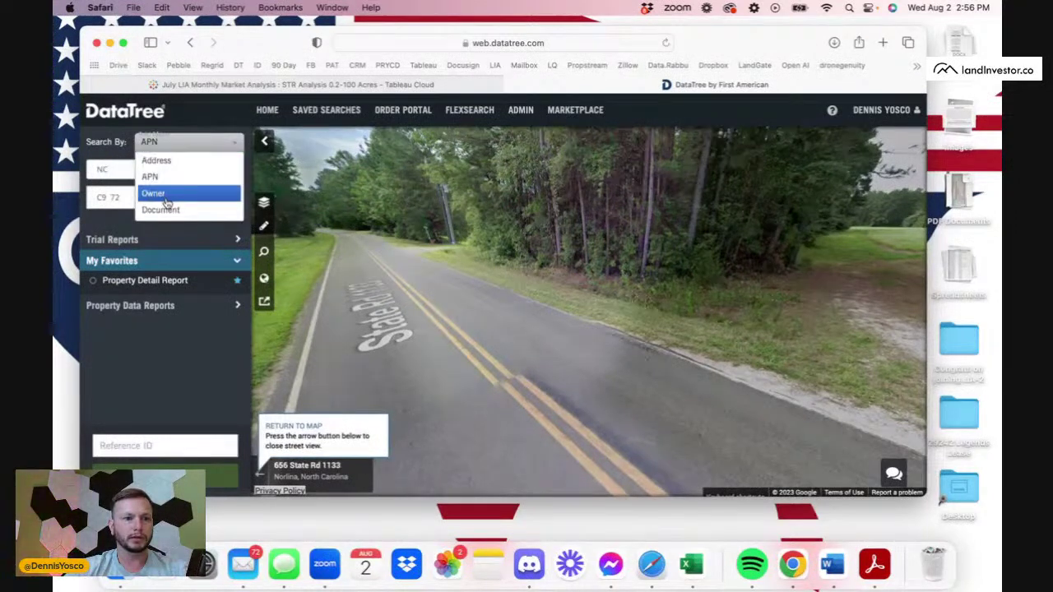
click(137, 125)
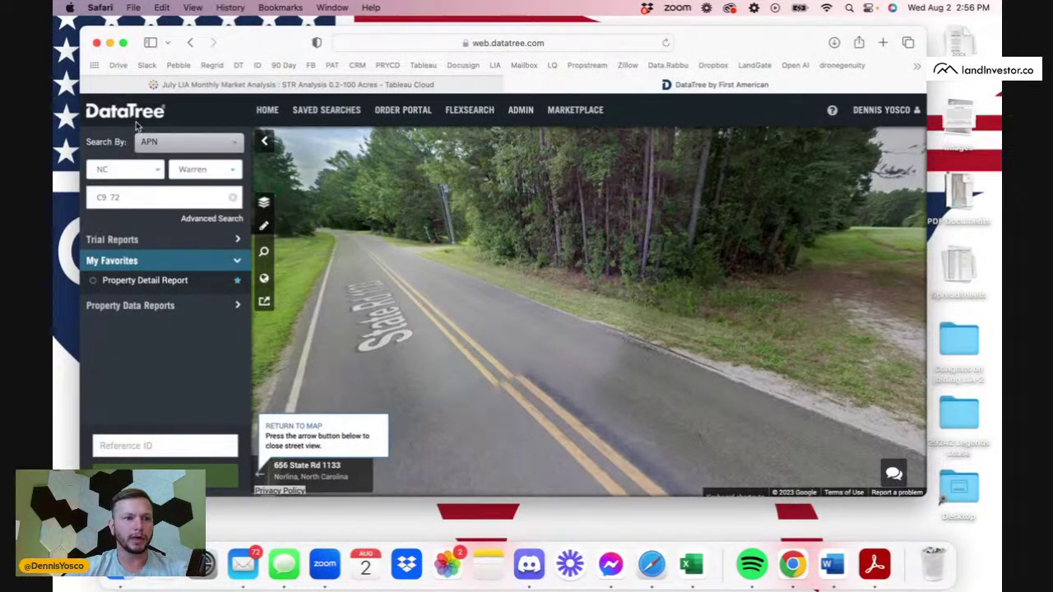
click(268, 111)
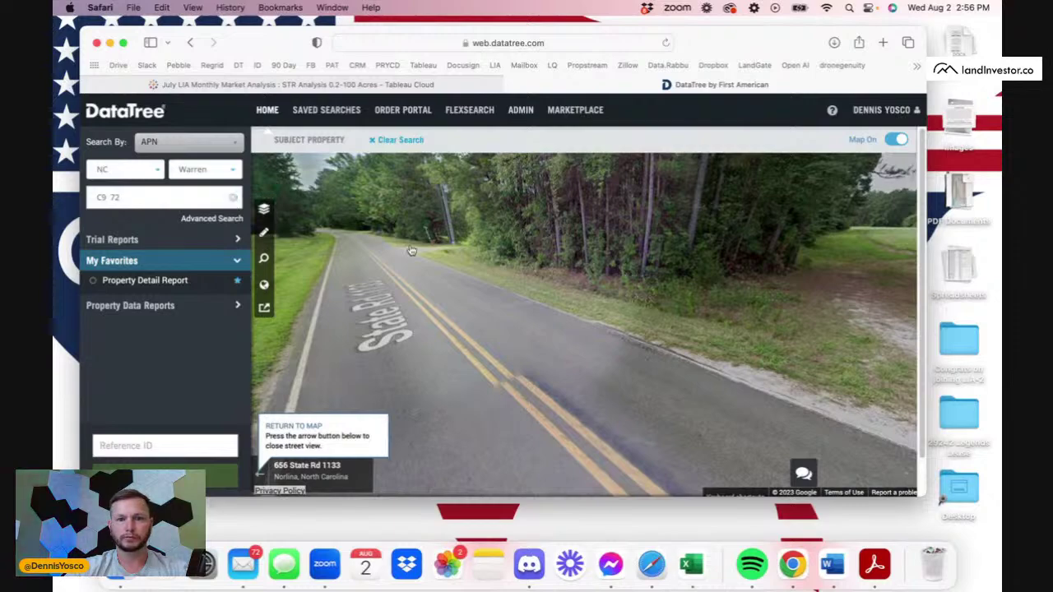
click(378, 140)
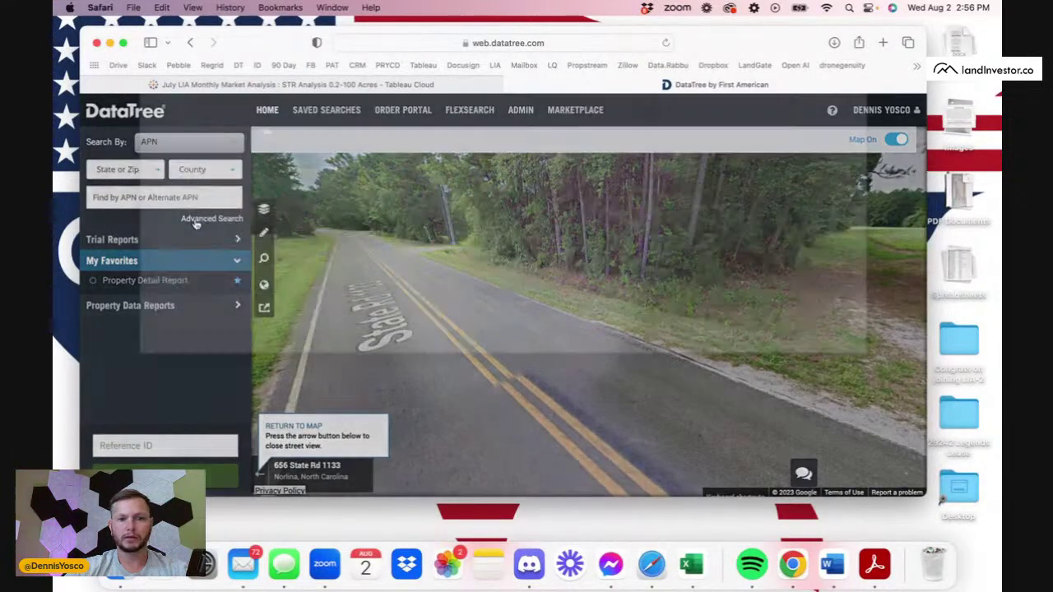
click(197, 220)
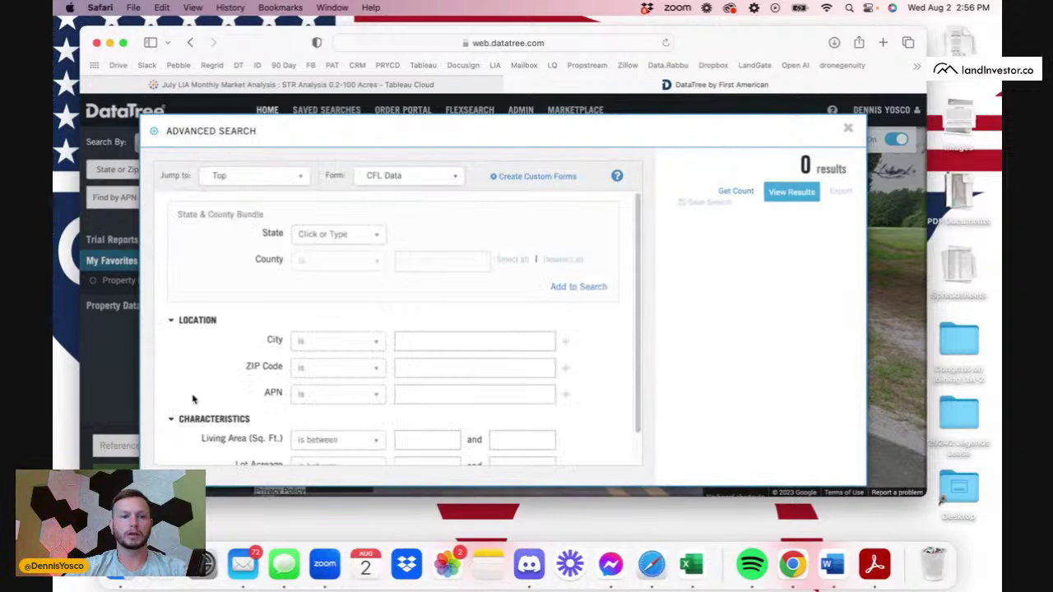
Set the search location to State Washington and County Pend Oreille.
click(341, 236)
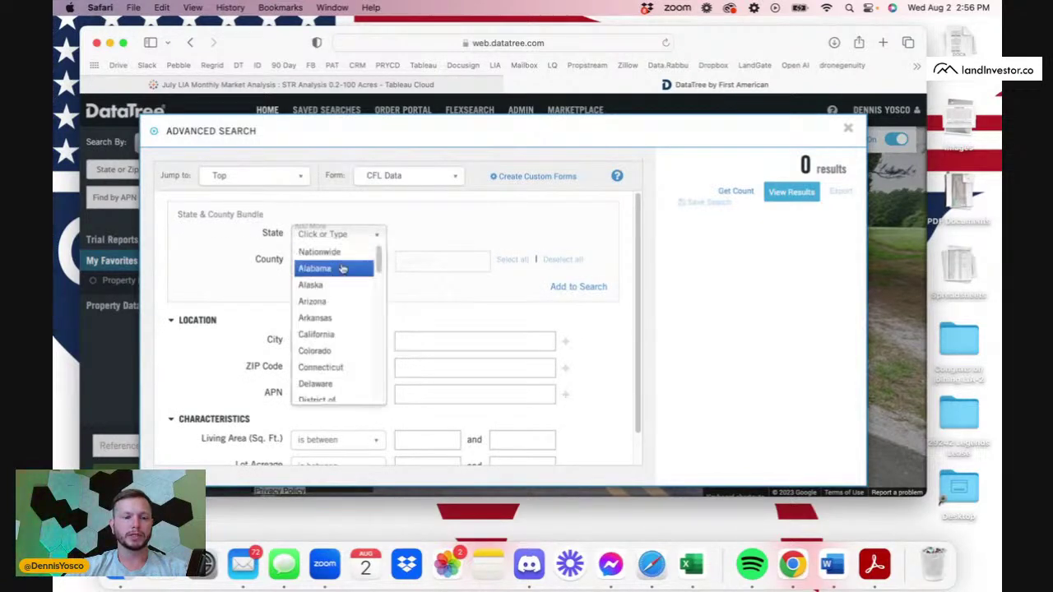
text(w)
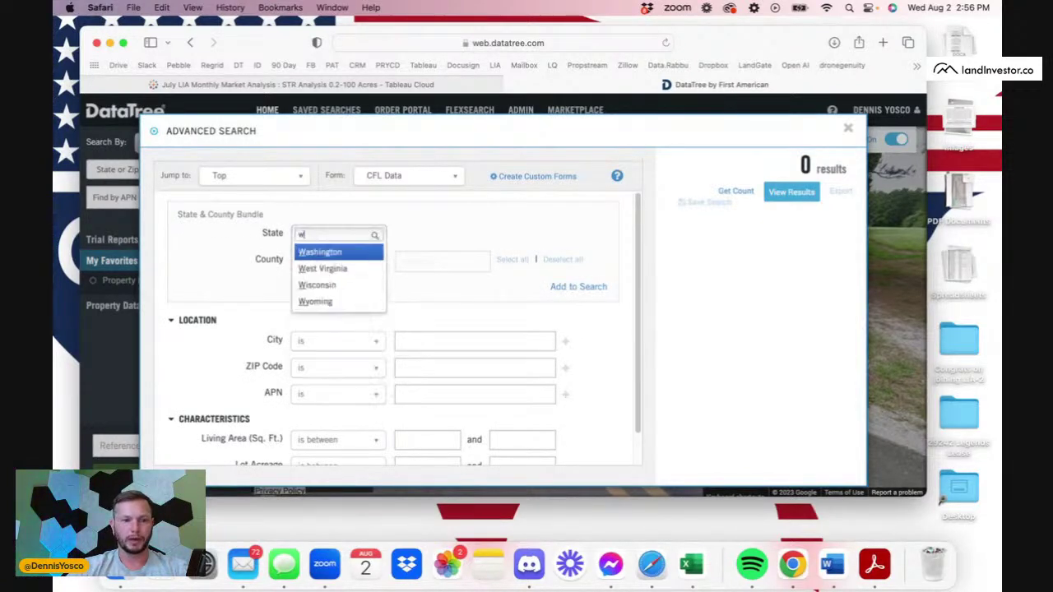
click(333, 252)
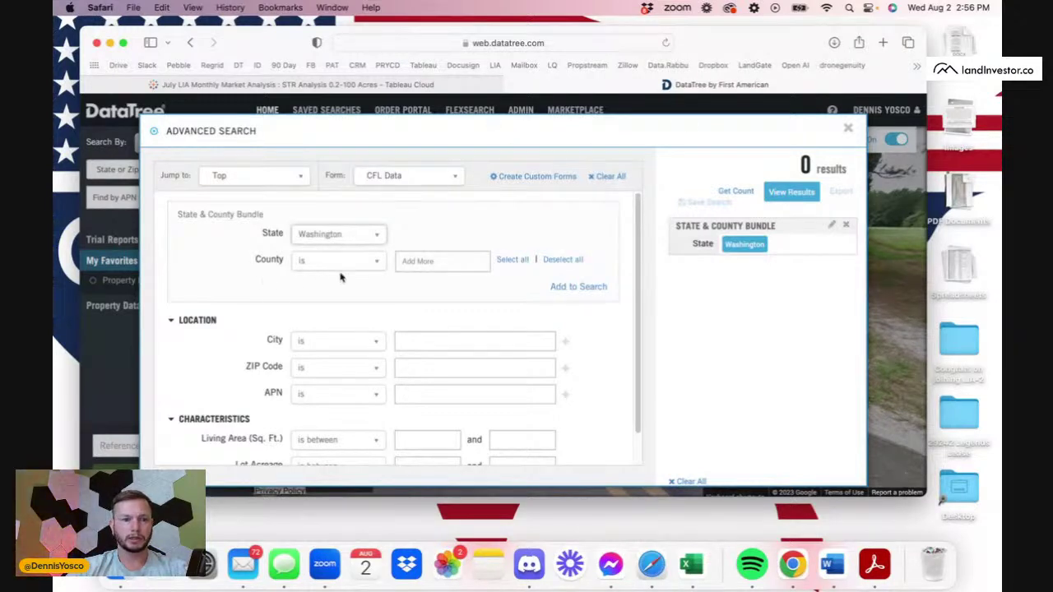
click(436, 255)
text(pen)
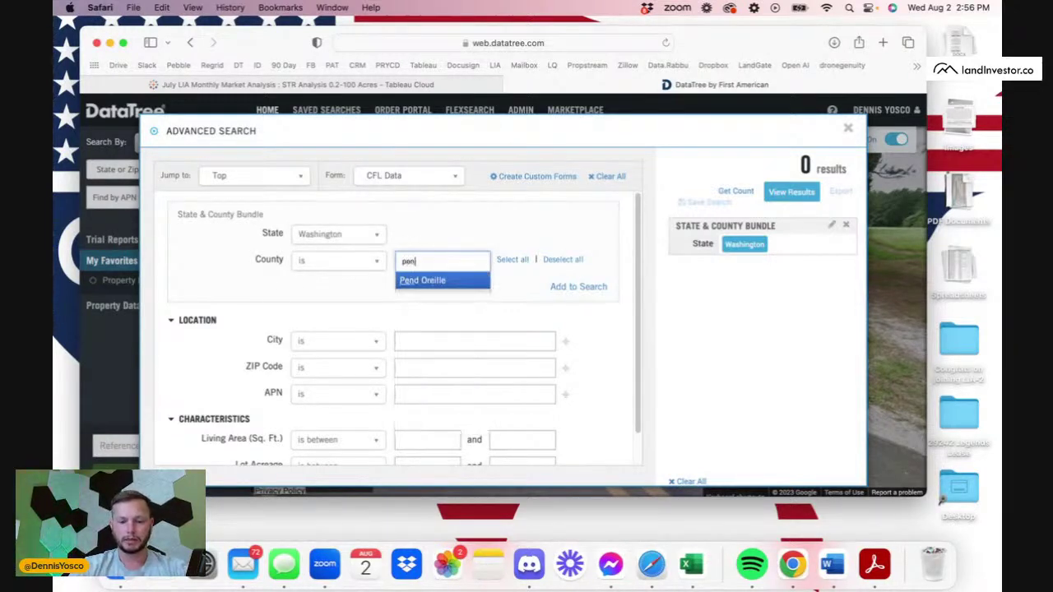
click(431, 281)
scroll(422, 305, down, 2)
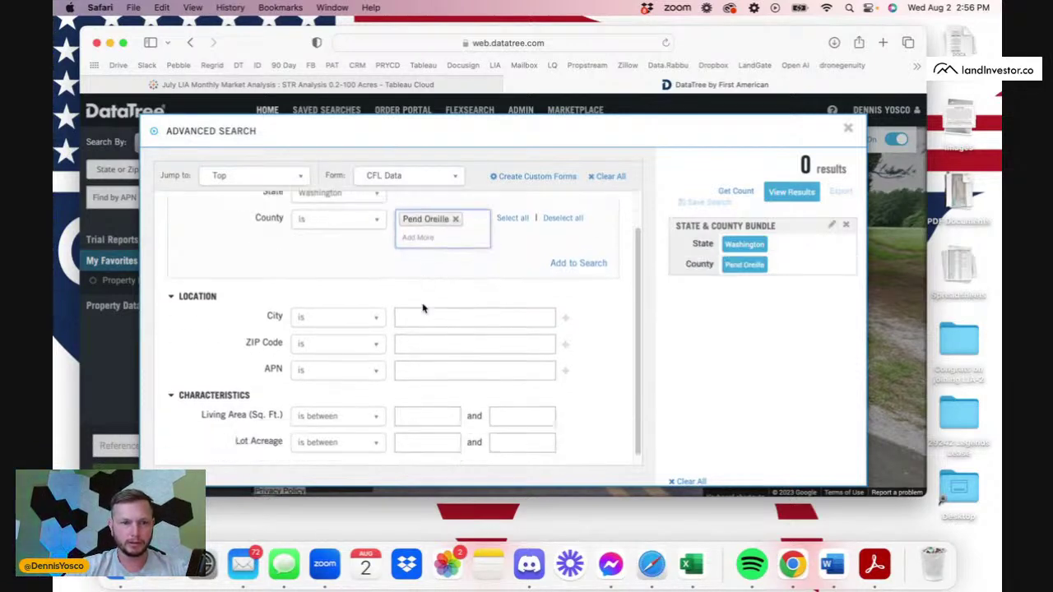
scroll(392, 337, up, 2)
Switch the search to the All Filters form, showing 16,030 results.
click(412, 179)
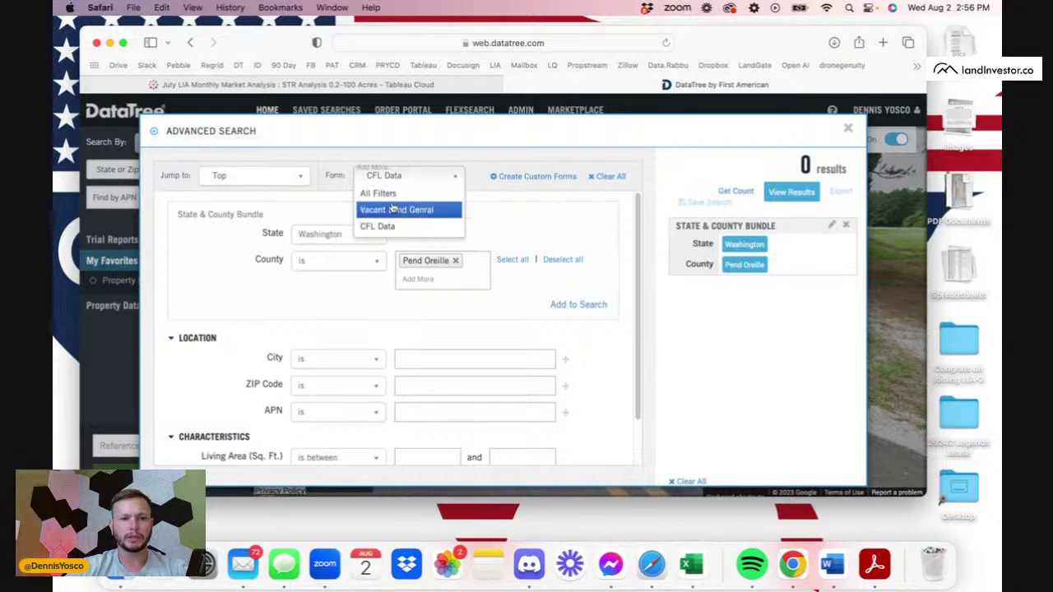
click(390, 197)
scroll(481, 311, down, 3)
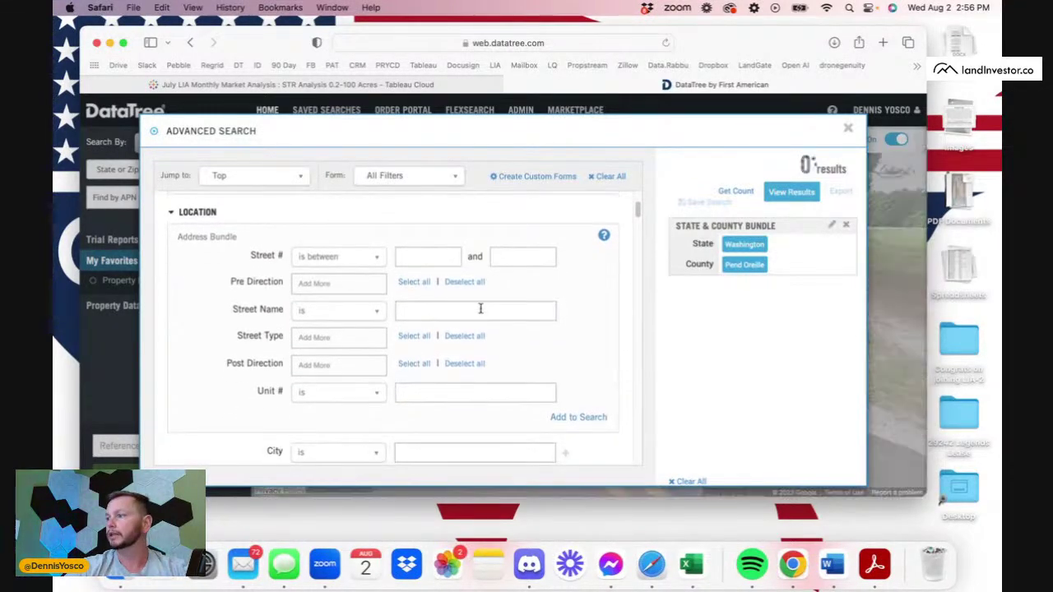
scroll(481, 309, down, 1)
scroll(481, 312, up, 1)
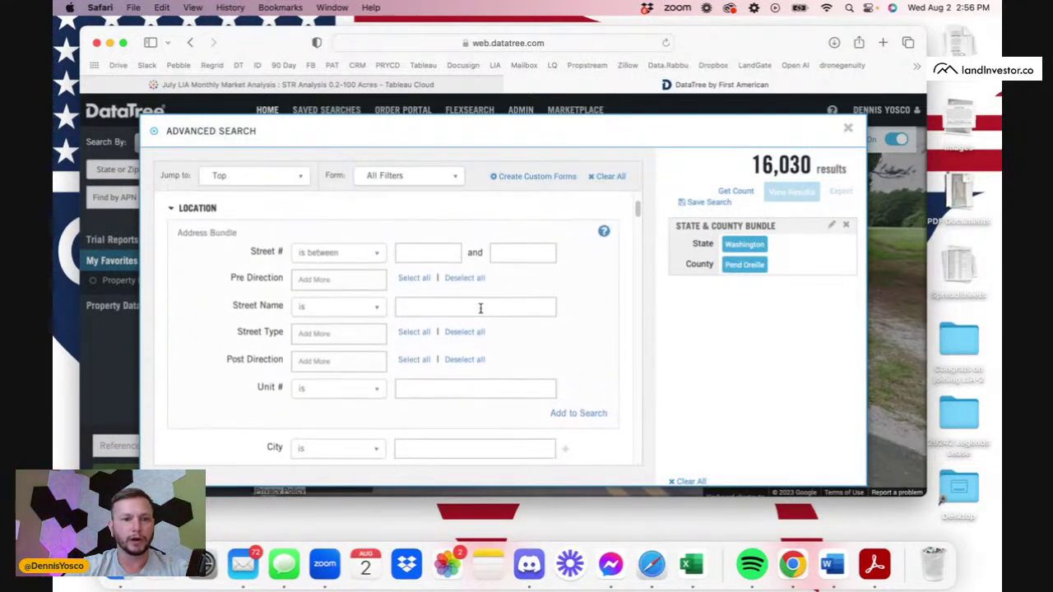
scroll(481, 312, down, 3)
scroll(482, 313, down, 1)
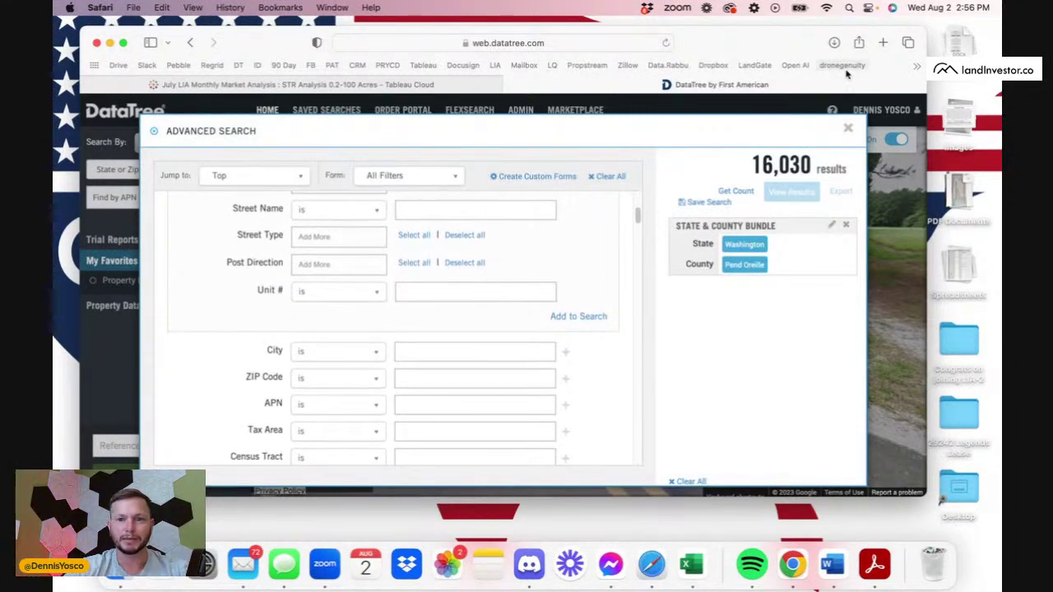
Load redfin.com in a new browser tab.
click(882, 43)
text(redfin)
key(Return)
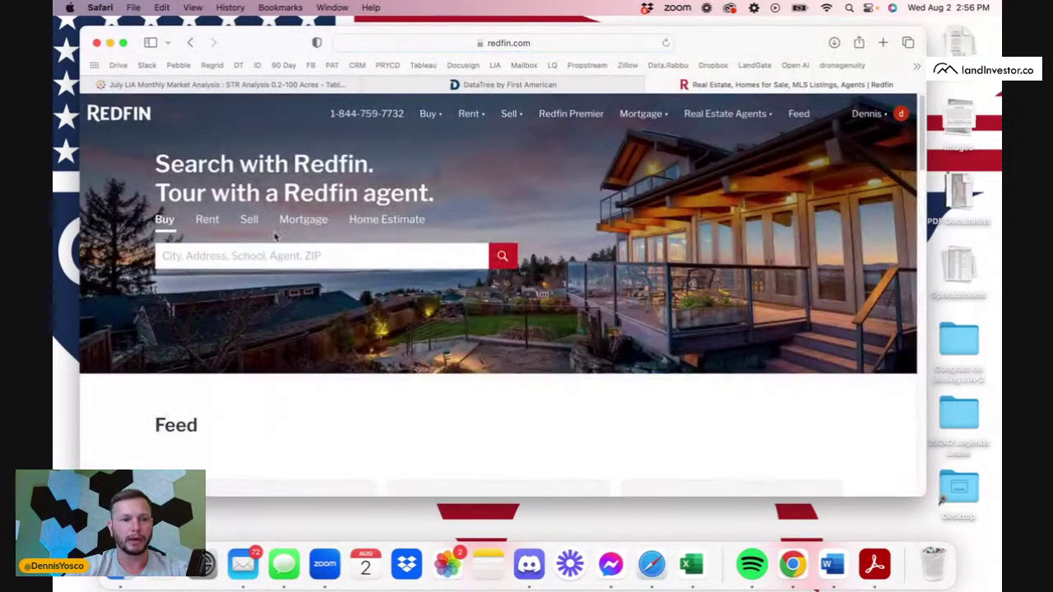
Search Redfin for Pend Oreille County, WA, mapping its 232 homes for sale.
click(268, 249)
text(penend)
key(BackSpace)
key(BackSpace)
key(BackSpace)
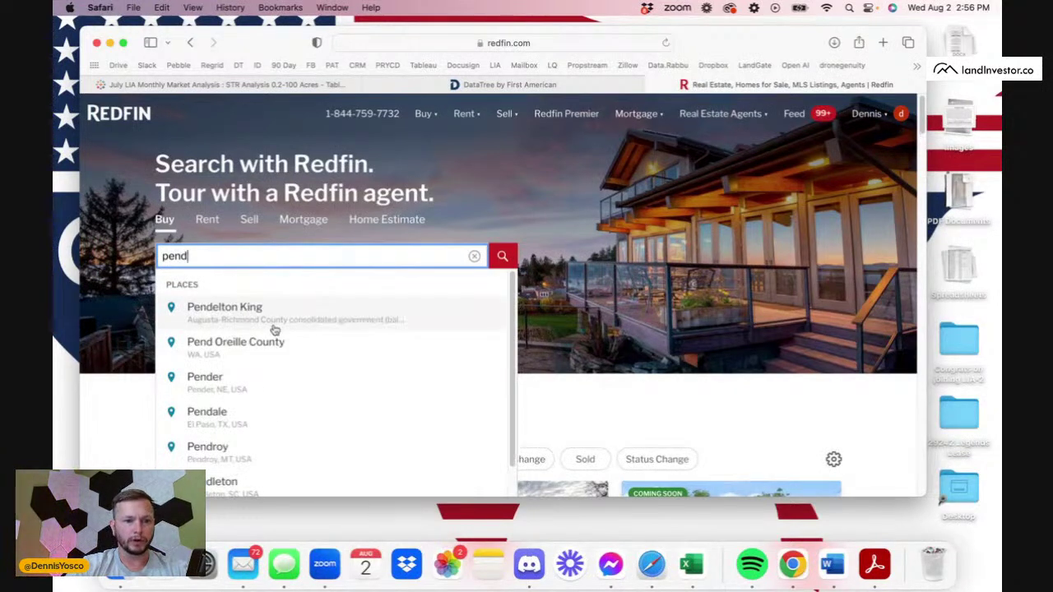
click(255, 346)
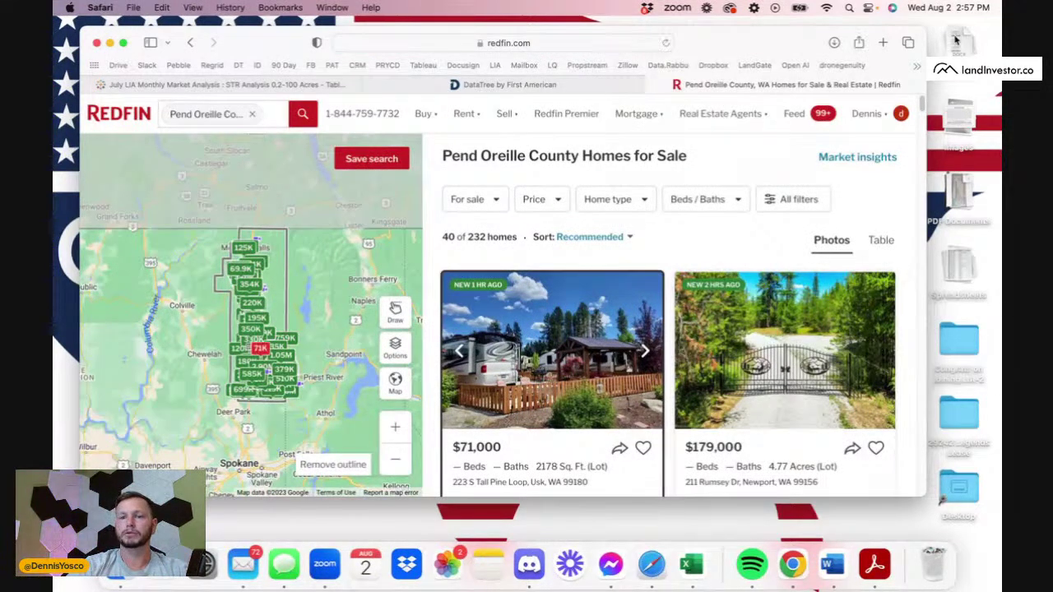
click(943, 499)
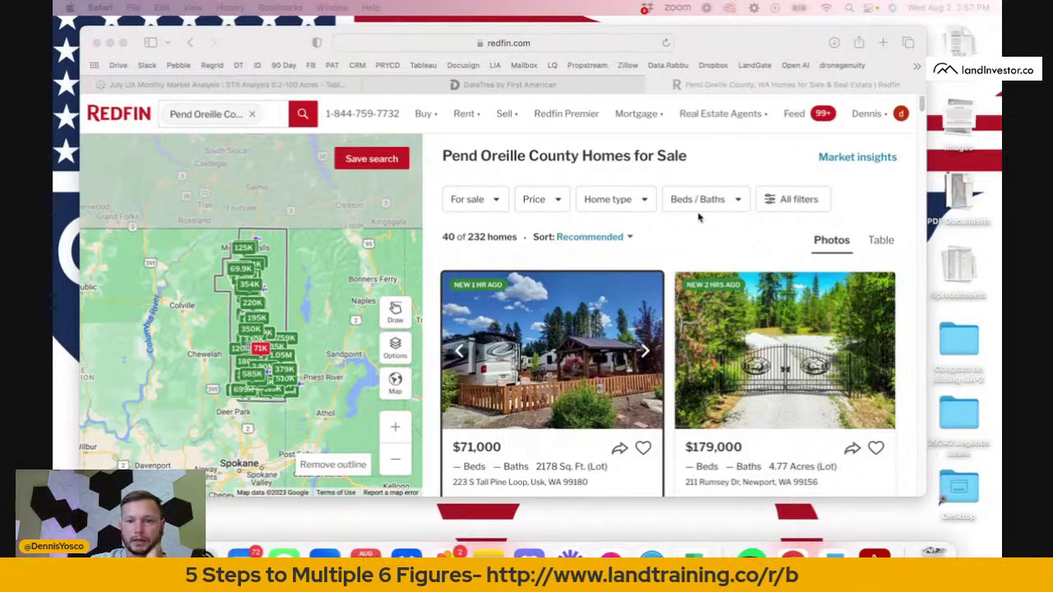
In Redfin's All filters, limit the home type to Land.
click(804, 198)
click(805, 199)
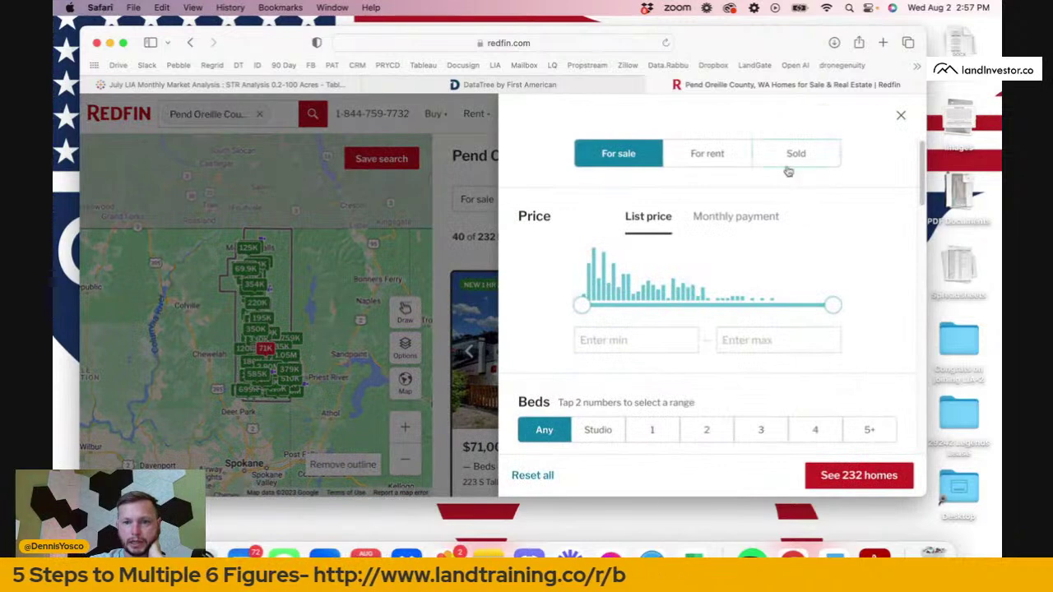
scroll(791, 273, down, 5)
click(856, 360)
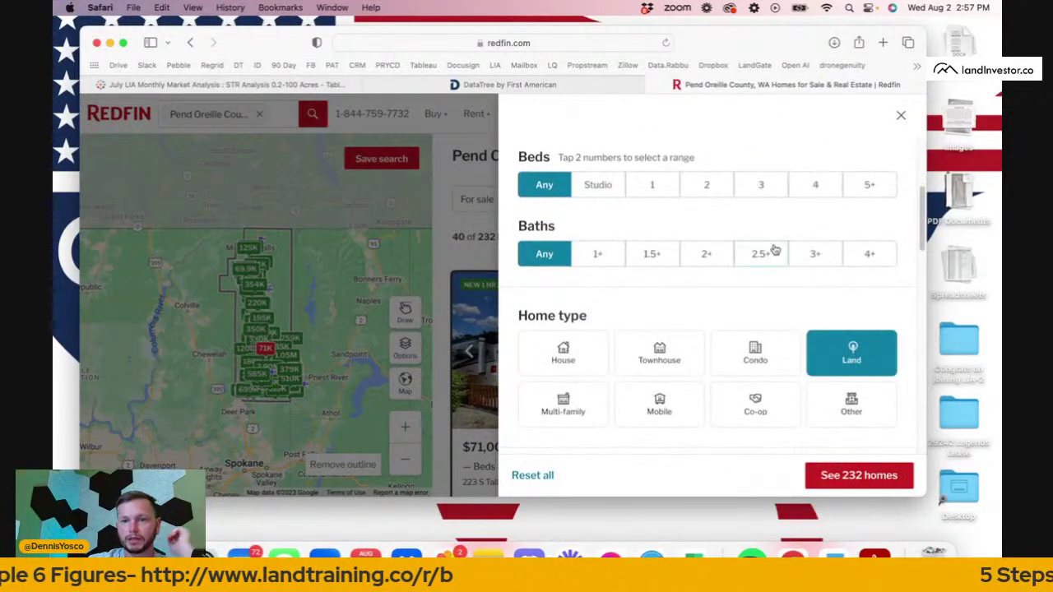
scroll(760, 277, up, 5)
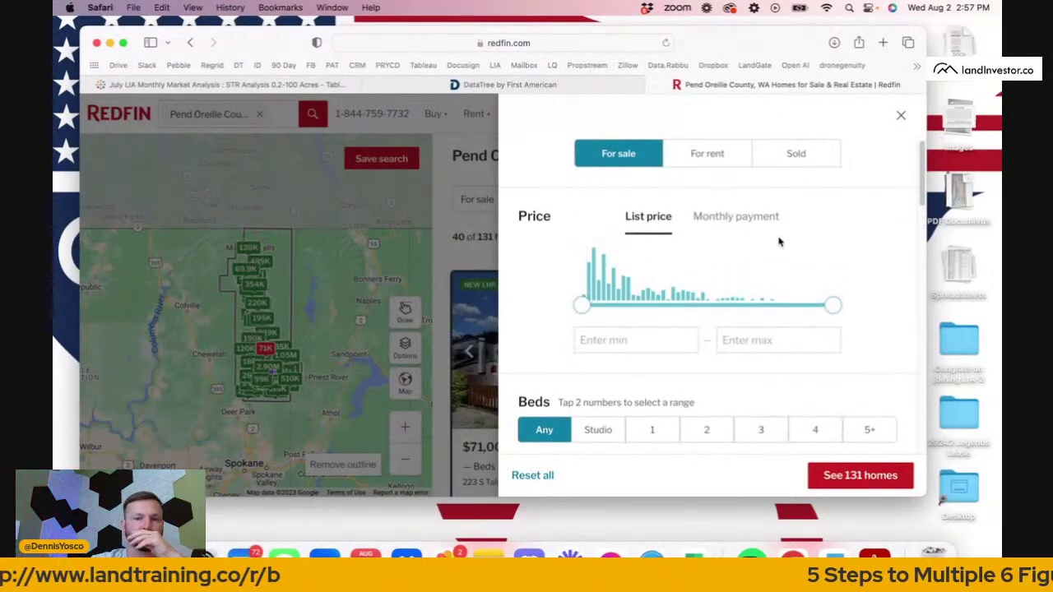
scroll(750, 300, down, 5)
scroll(749, 298, up, 5)
scroll(724, 329, down, 8)
scroll(729, 343, down, 2)
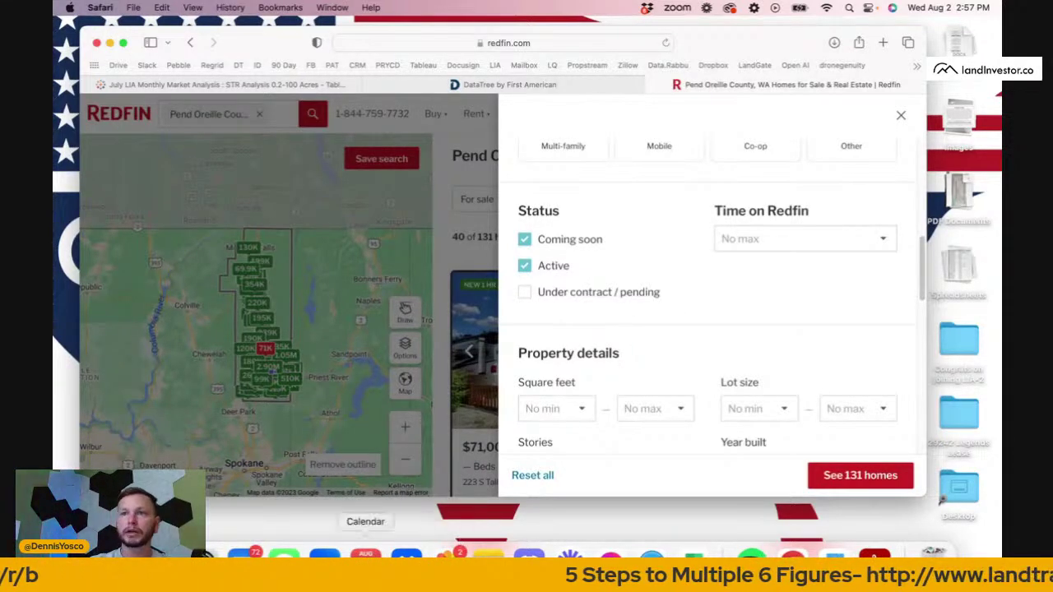
scroll(658, 367, down, 1)
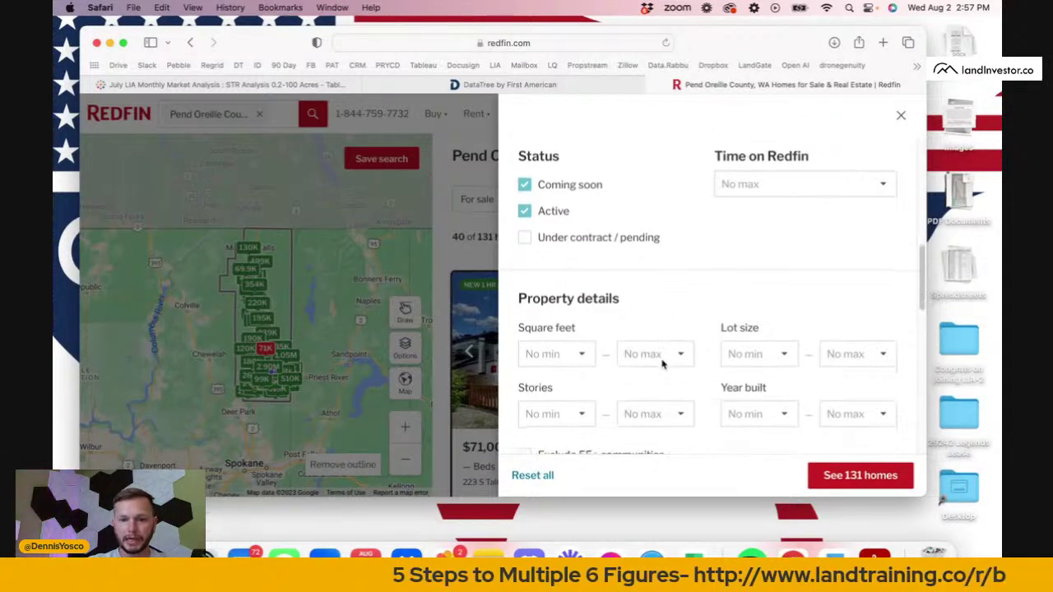
scroll(691, 347, up, 10)
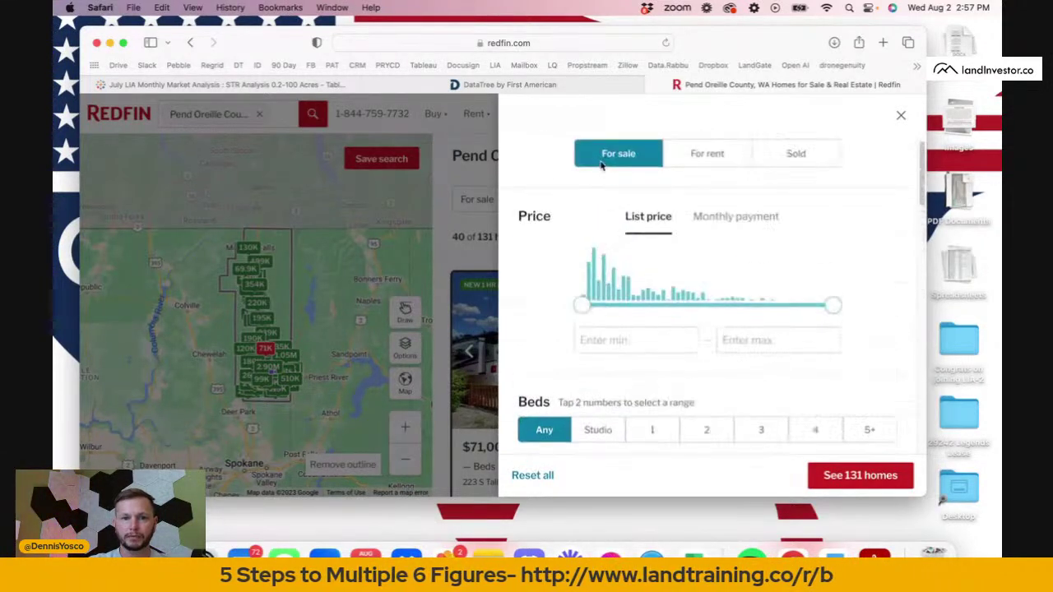
Set the price range to $125,000 minimum and $800,000 maximum.
click(600, 346)
text(1250)
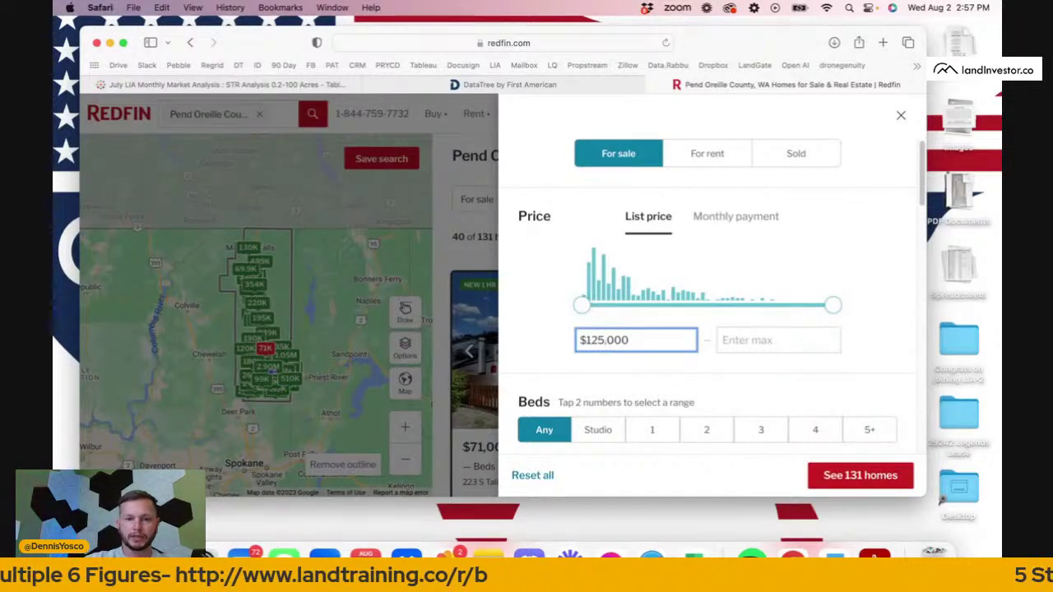
click(737, 337)
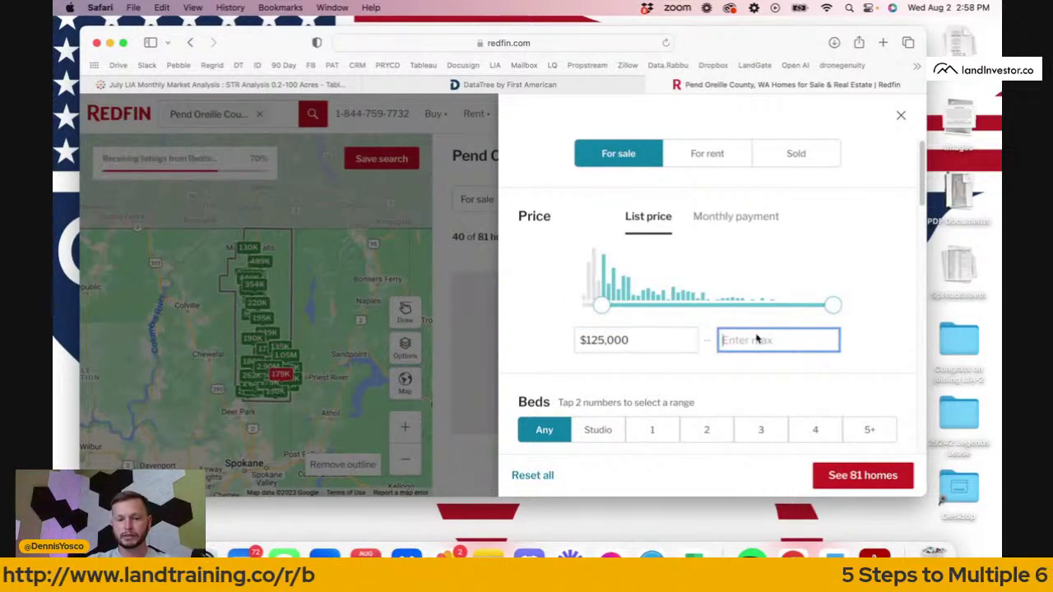
text(800,000)
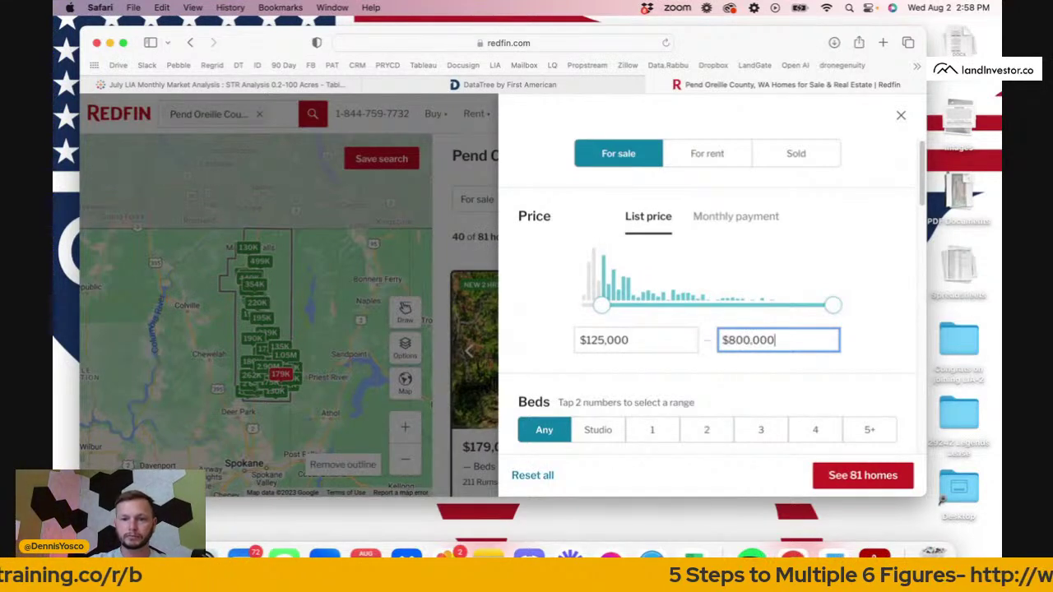
key(Return)
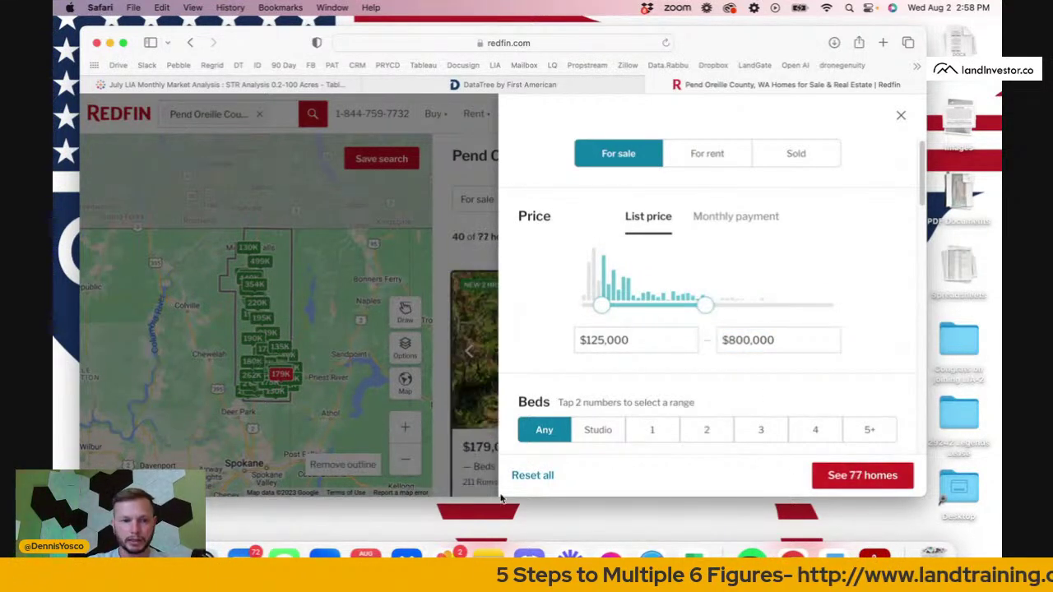
scroll(789, 239, down, 3)
scroll(790, 239, up, 3)
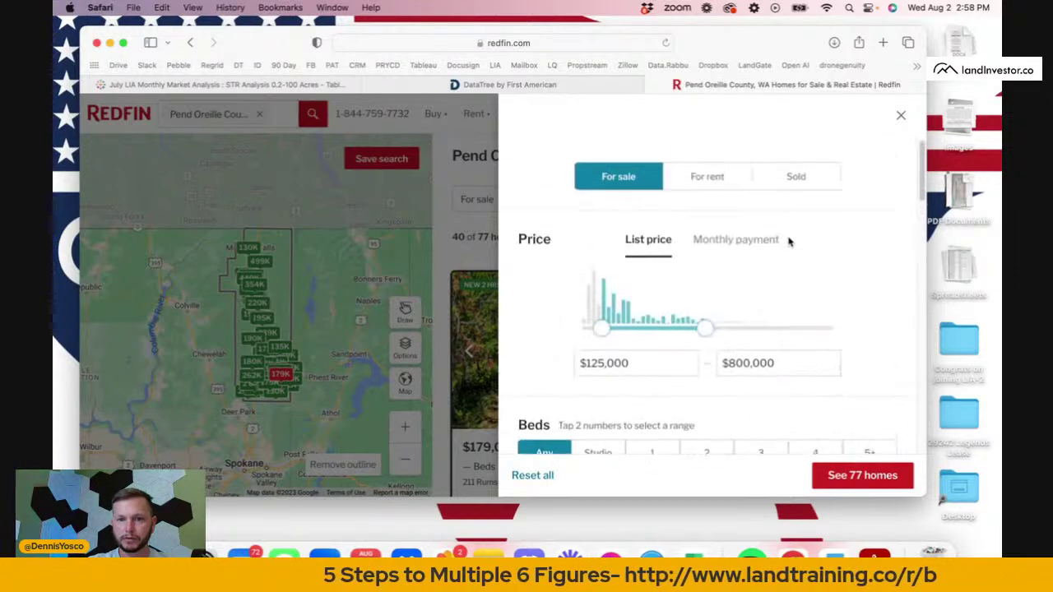
Switch to Sold properties within the last 1 year and show the 63 results.
click(808, 164)
scroll(787, 305, down, 5)
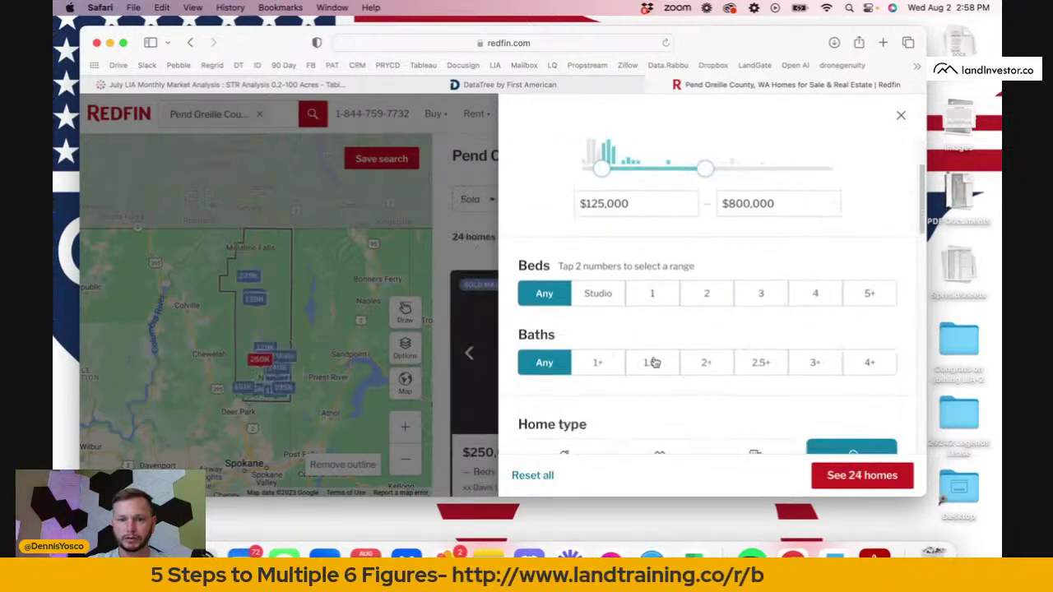
scroll(651, 365, down, 3)
click(645, 318)
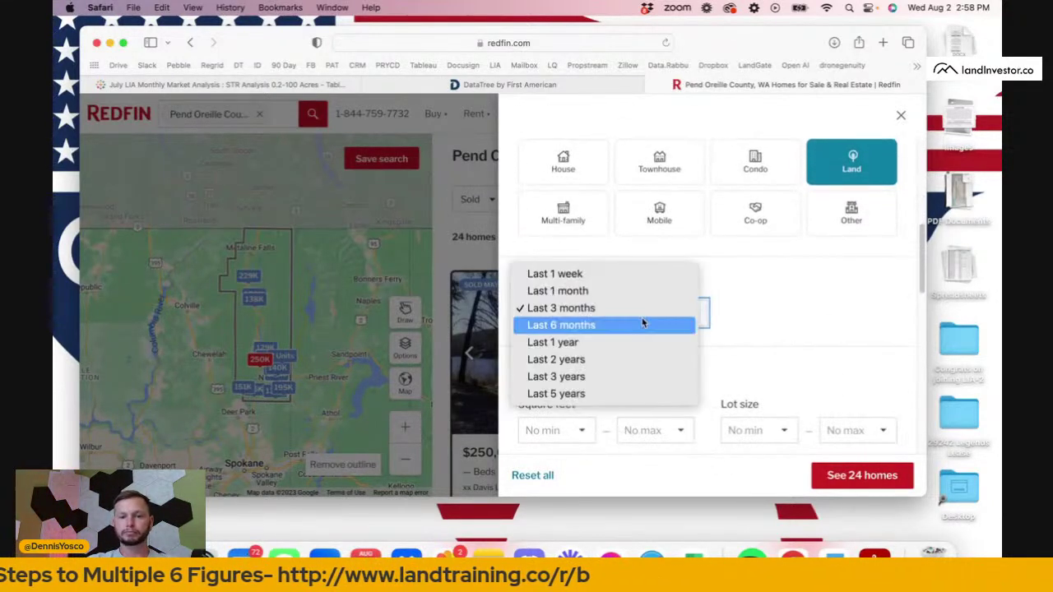
click(598, 342)
scroll(682, 360, down, 2)
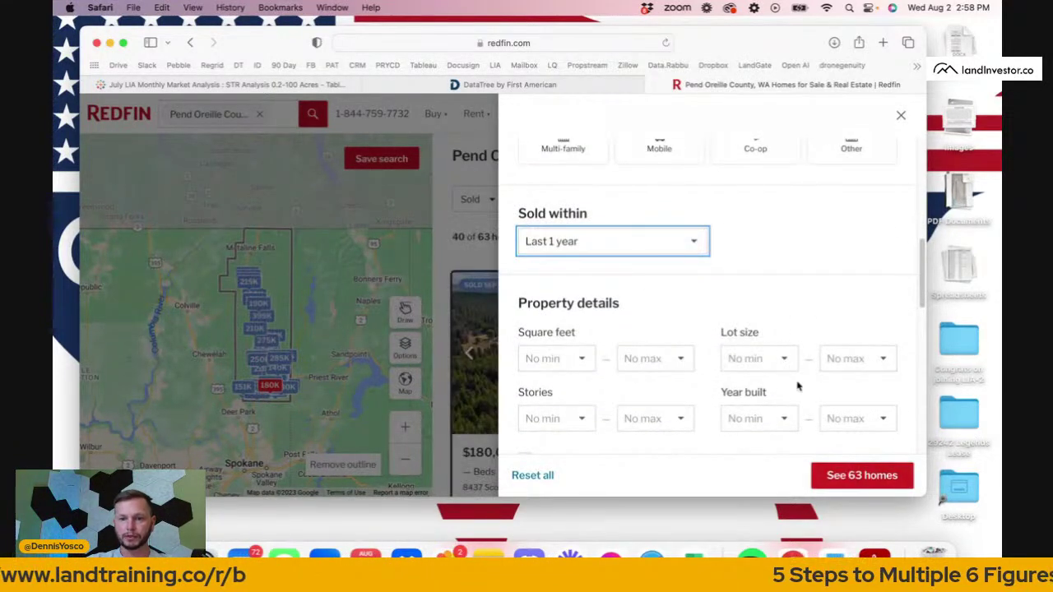
click(856, 476)
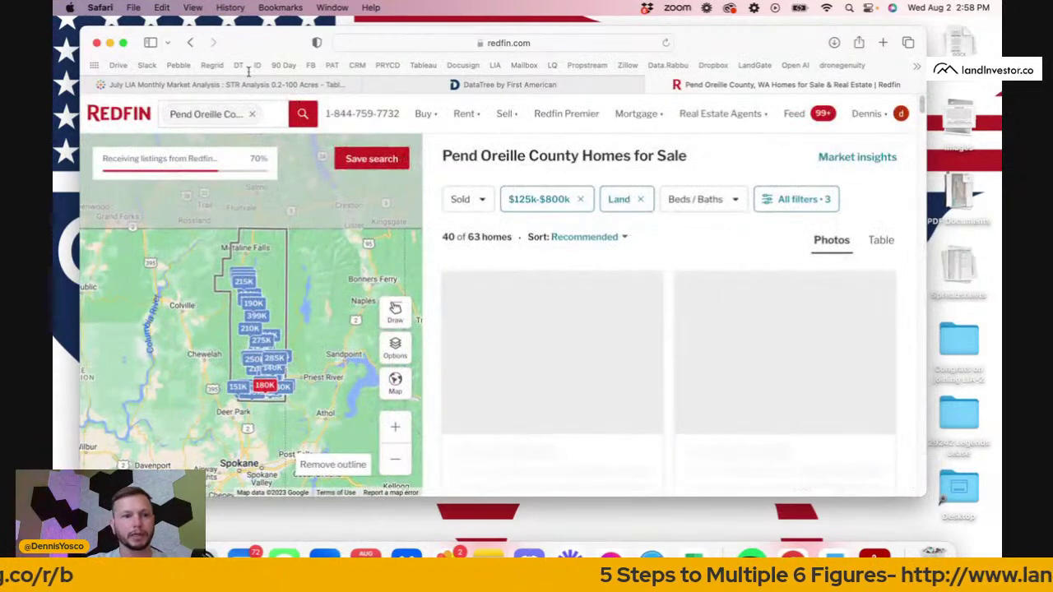
click(247, 83)
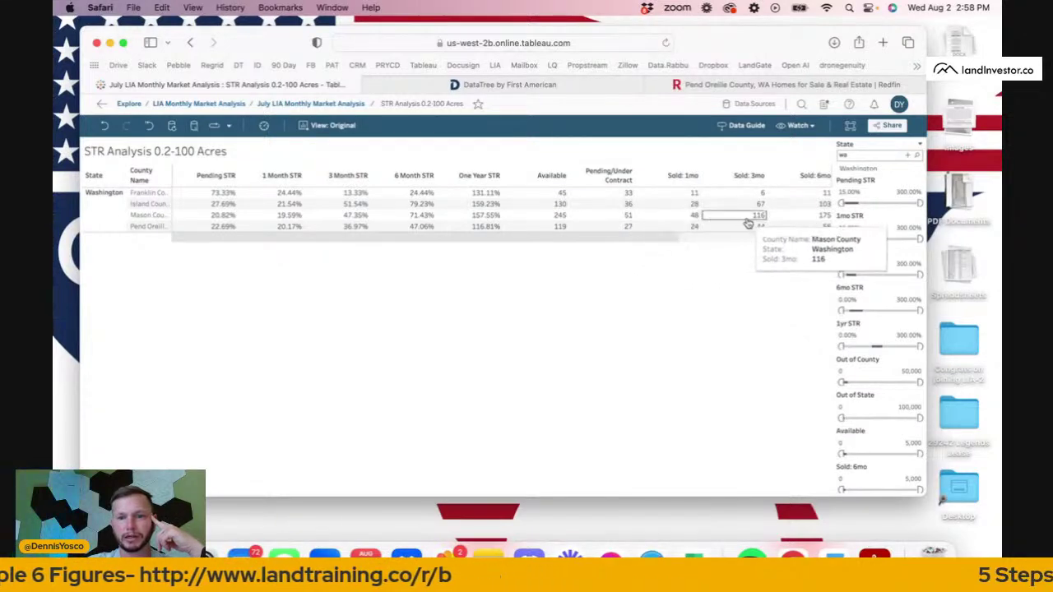
scroll(743, 228, right, 4)
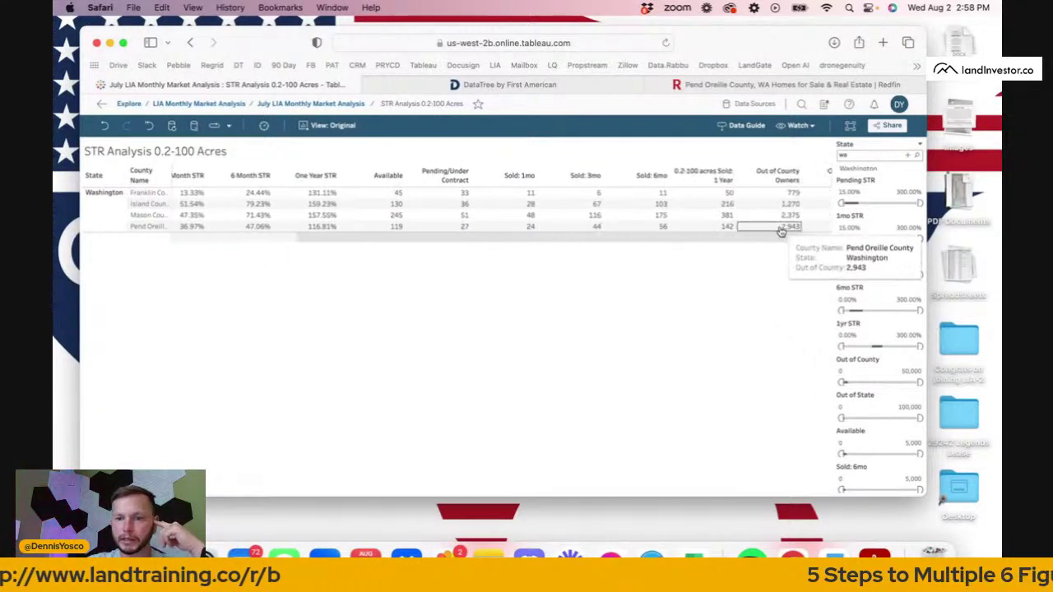
scroll(768, 232, left, 1)
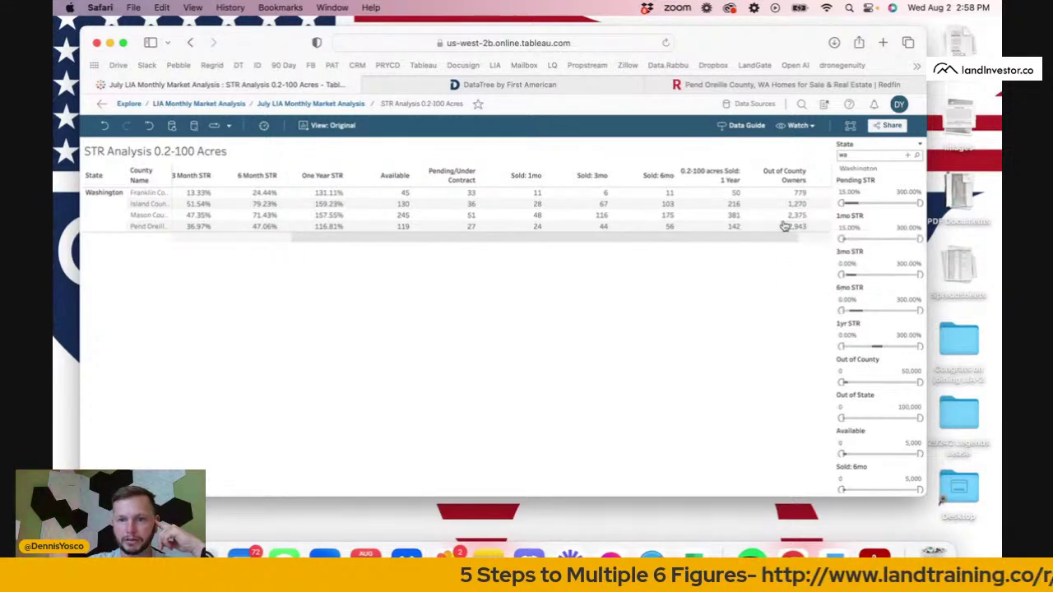
scroll(728, 216, right, 1)
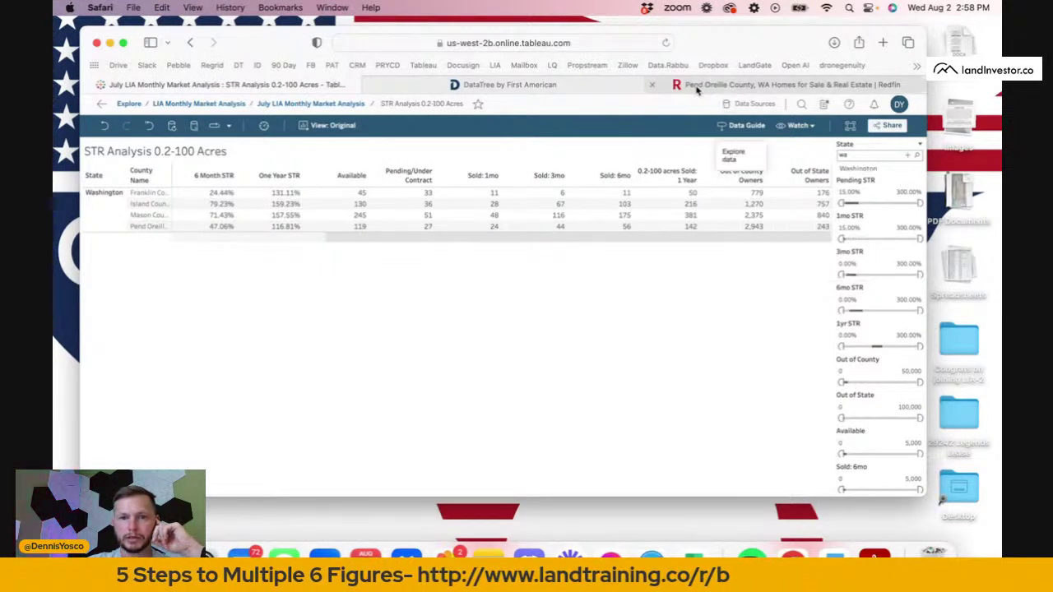
mouse_move(757, 229)
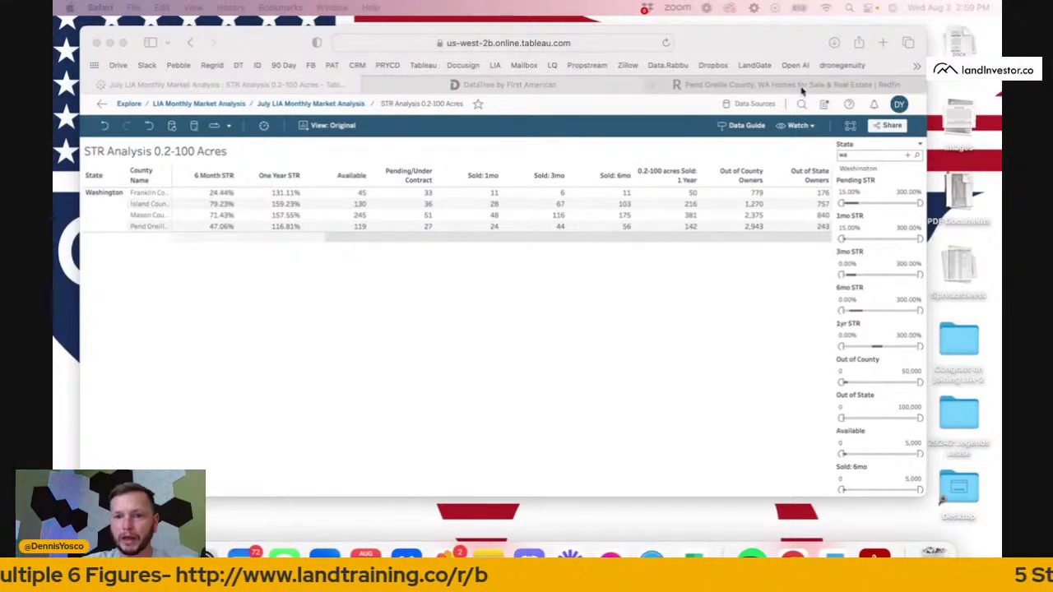
click(716, 84)
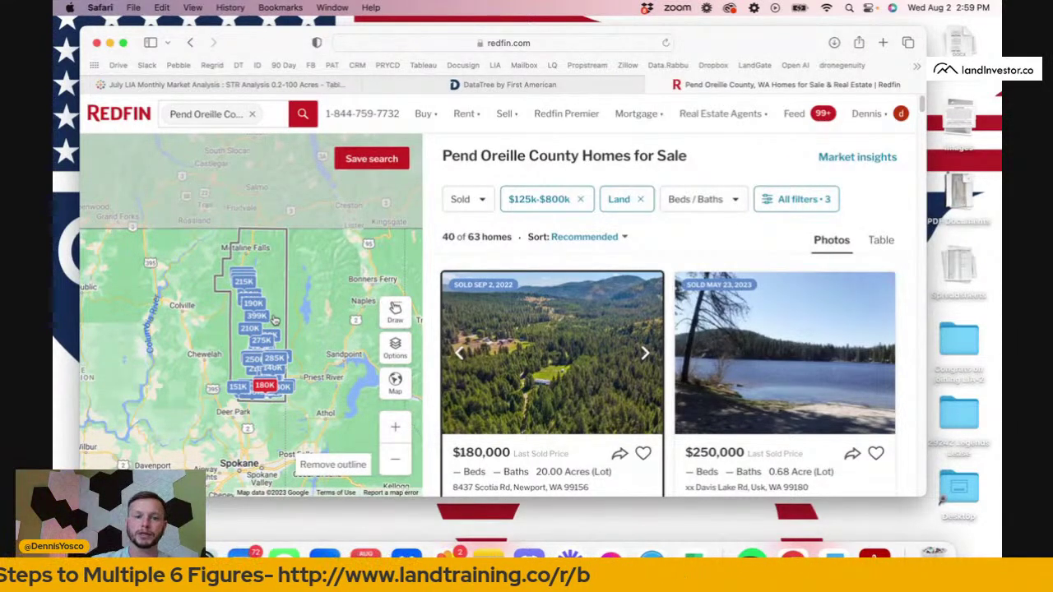
Pan and zoom the map across Tiger, Cusick, Newport, Diamond Lake and Usk to survey sold land.
scroll(288, 304, up, 5)
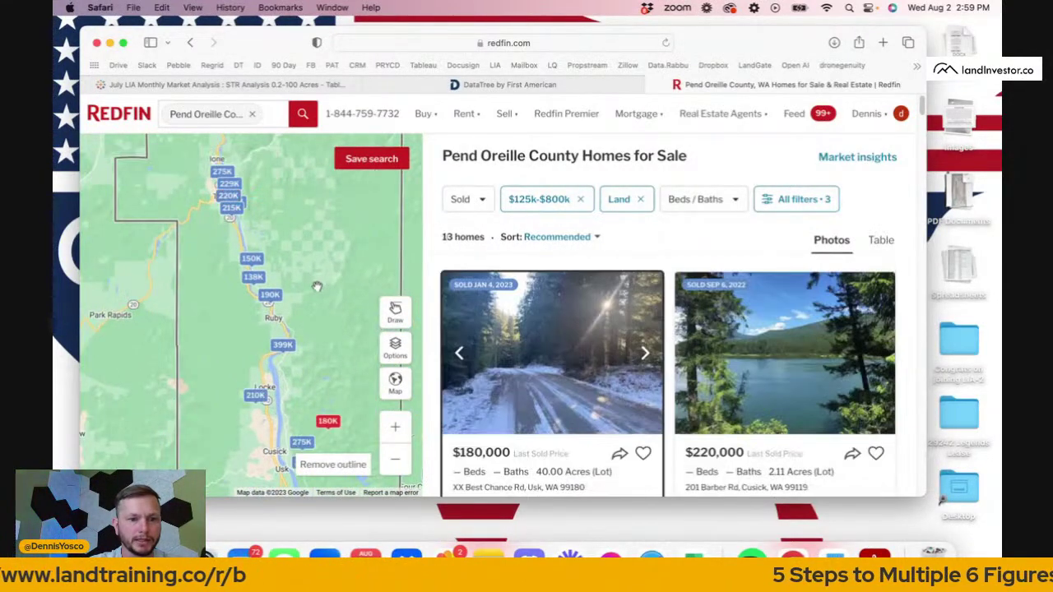
scroll(321, 346, down, 5)
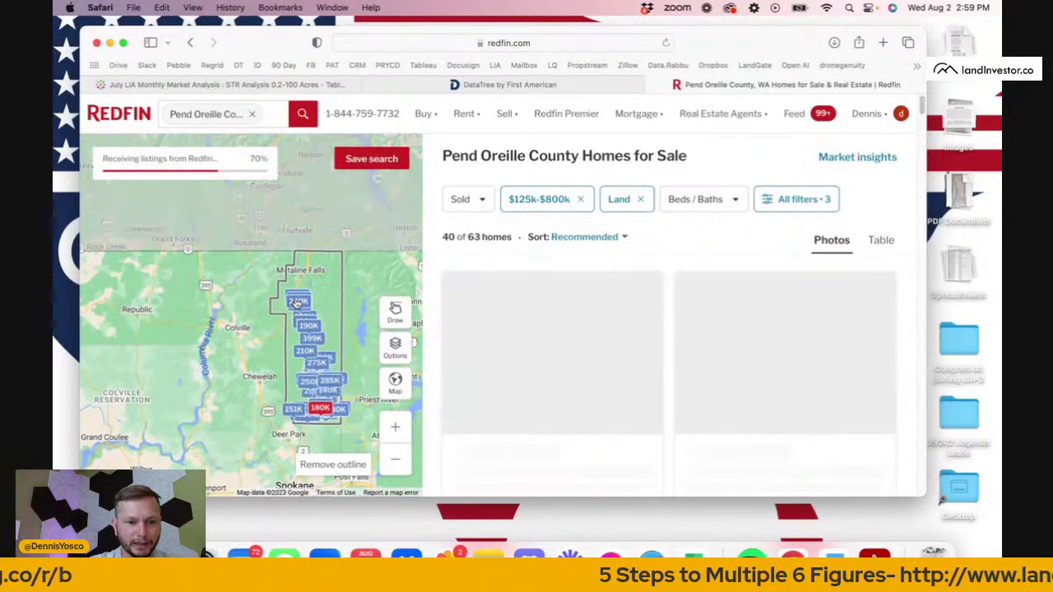
scroll(317, 366, up, 5)
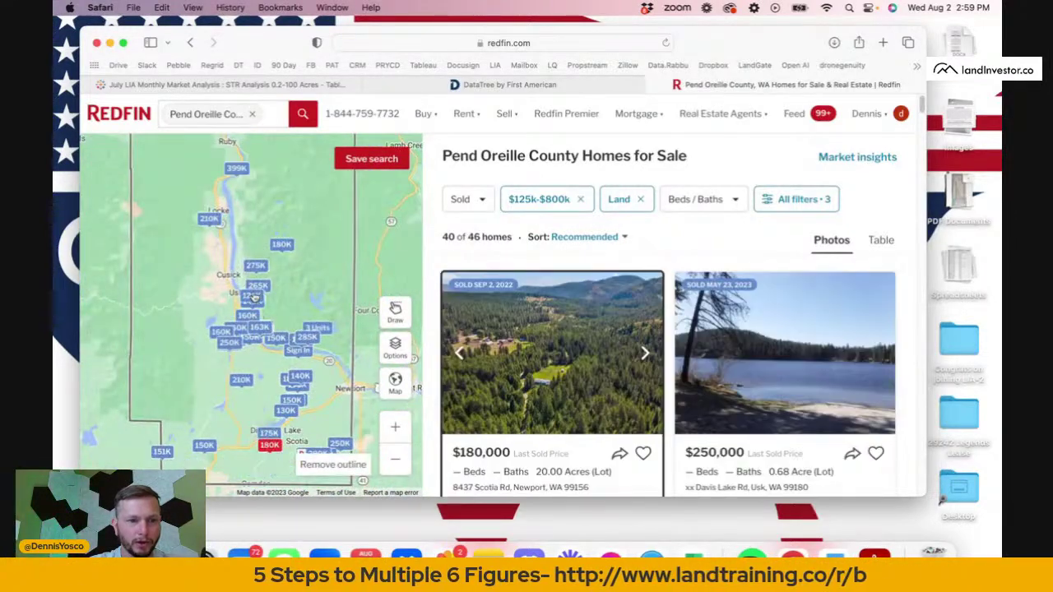
drag(240, 214, 255, 353)
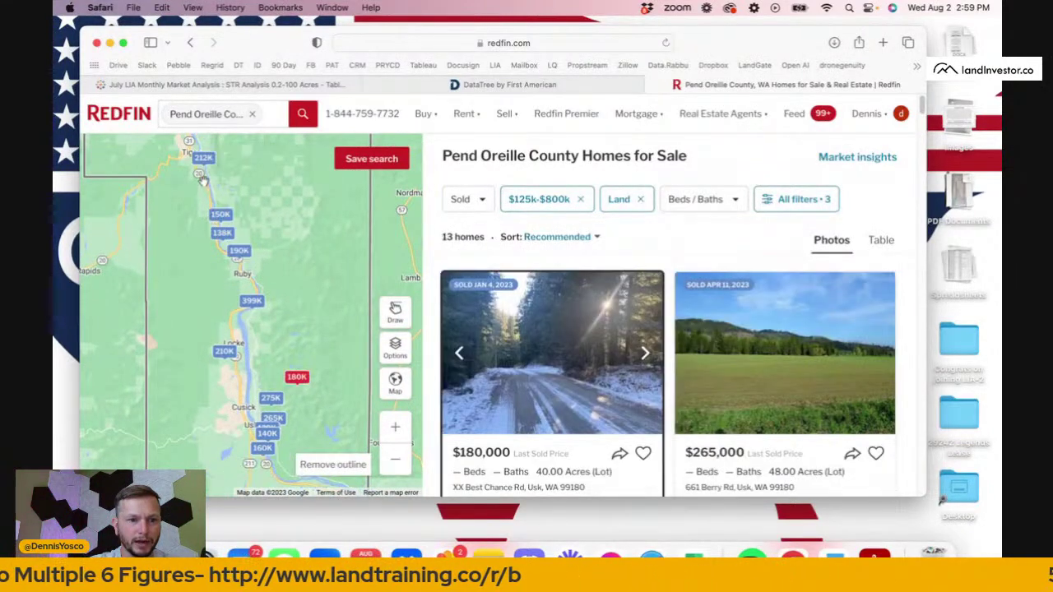
drag(285, 364, 251, 212)
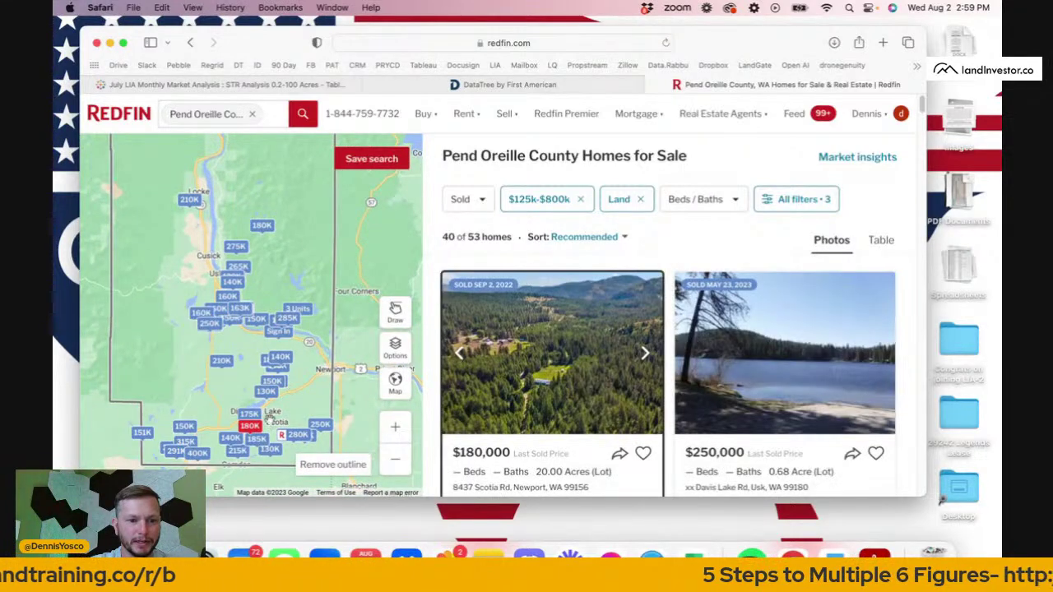
scroll(328, 383, up, 3)
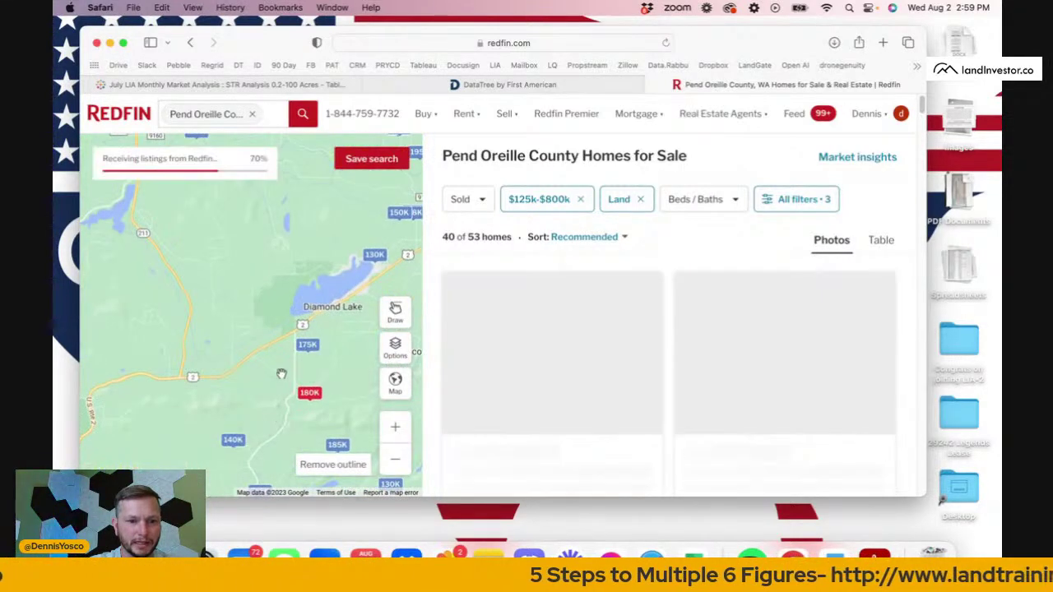
scroll(328, 384, down, 2)
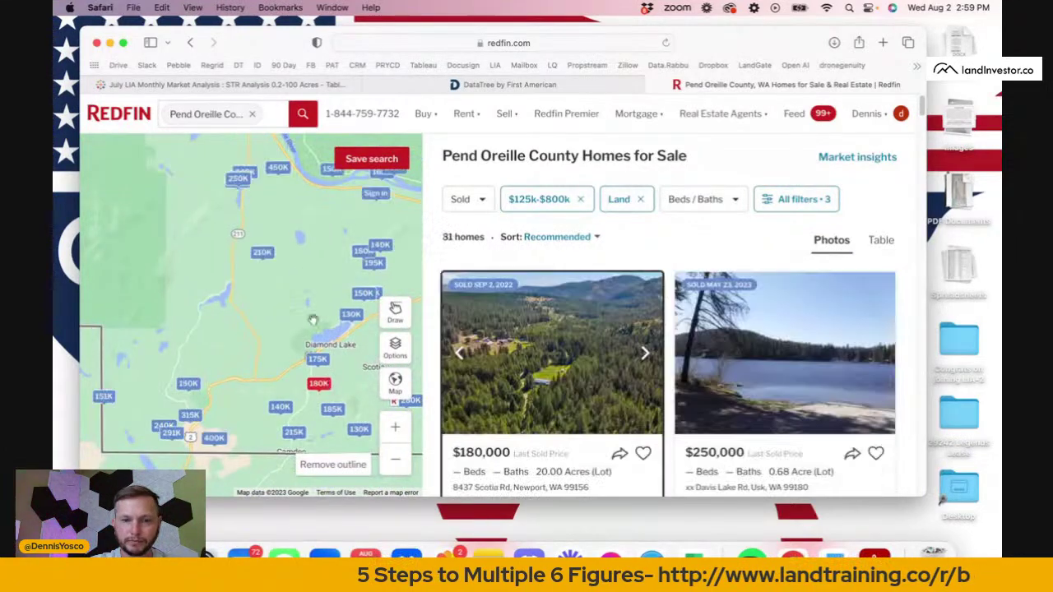
drag(284, 293, 248, 424)
Switch the price filter to the lower $10,000–$125,000 range and scan the cheaper sold land.
click(573, 206)
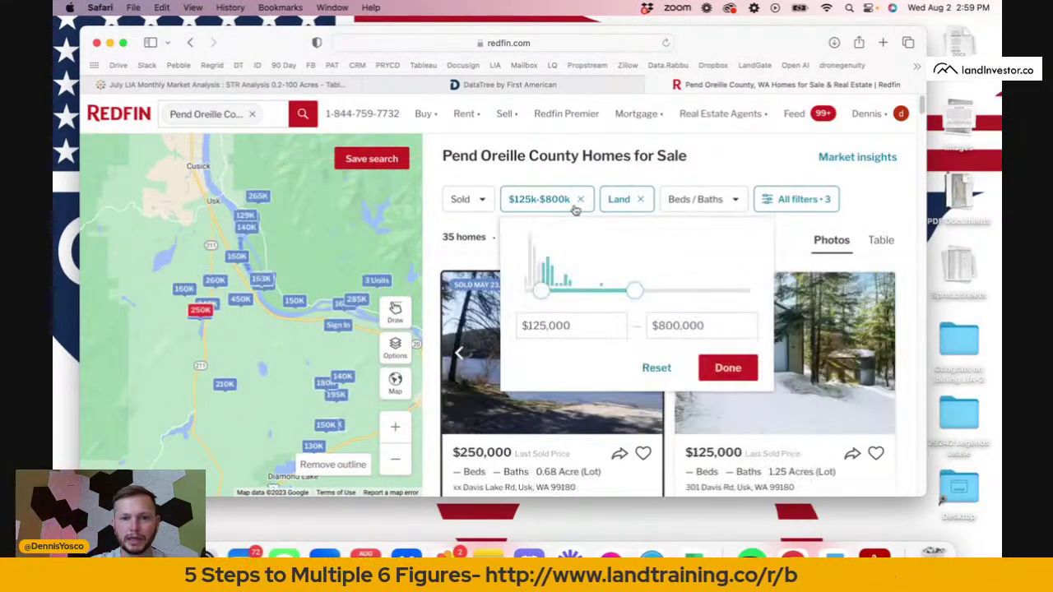
click(671, 325)
text(1,250,000)
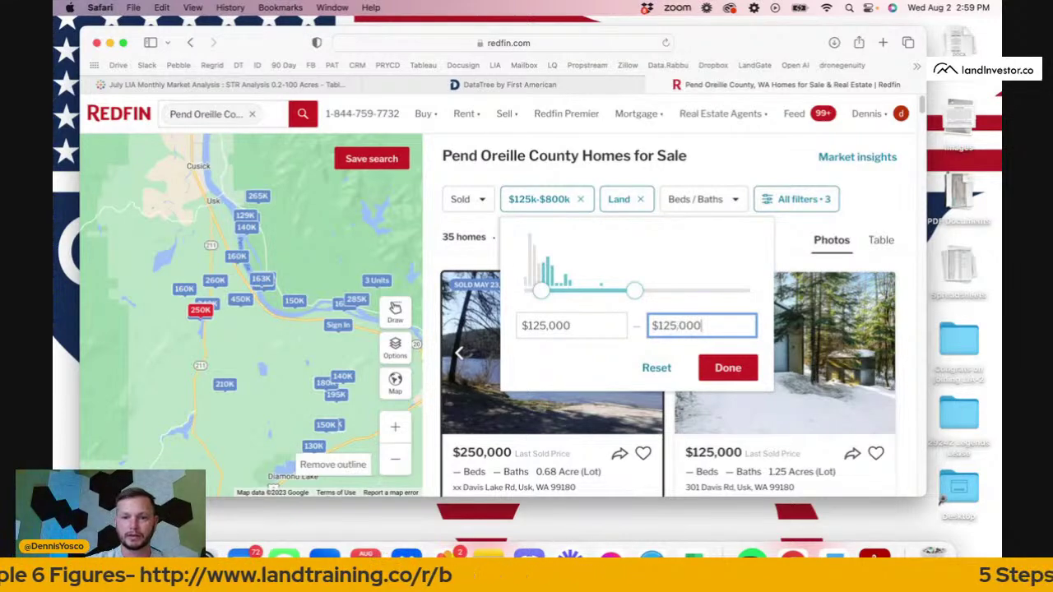
click(572, 326)
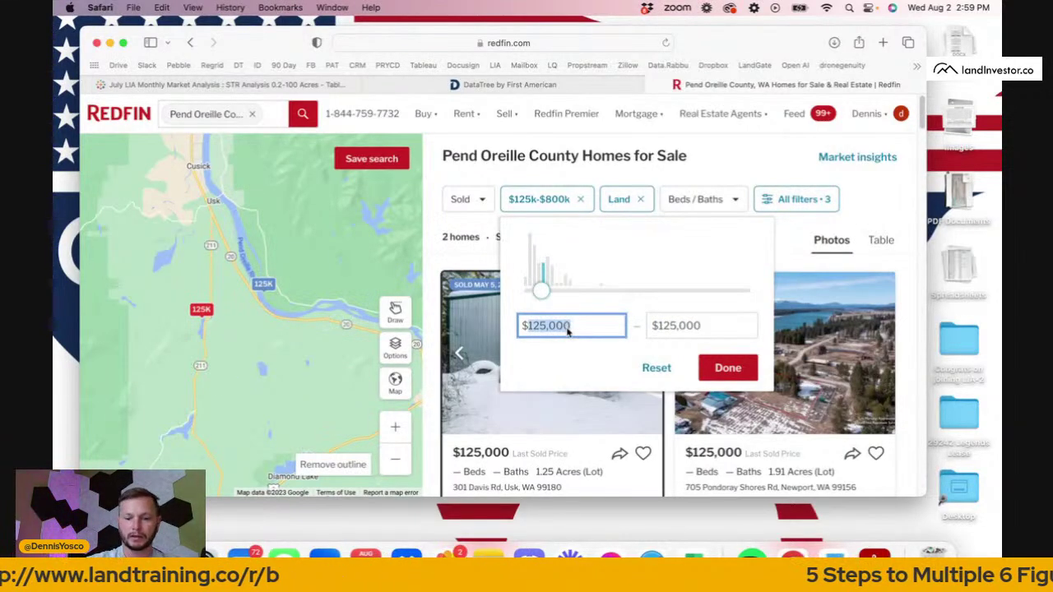
text(10)
text(000)
click(728, 368)
scroll(274, 389, down, 3)
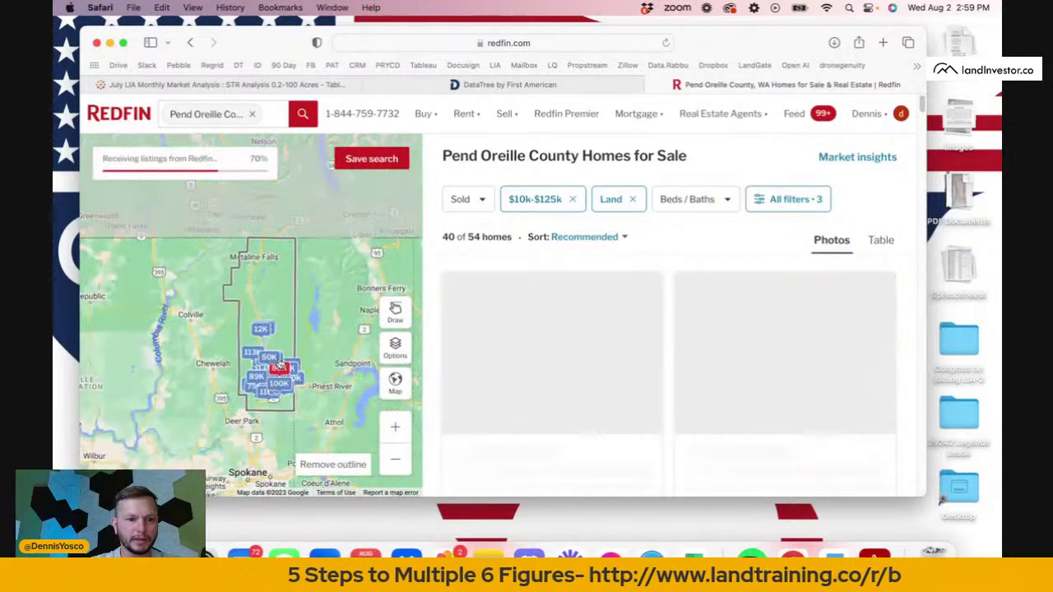
scroll(279, 362, up, 4)
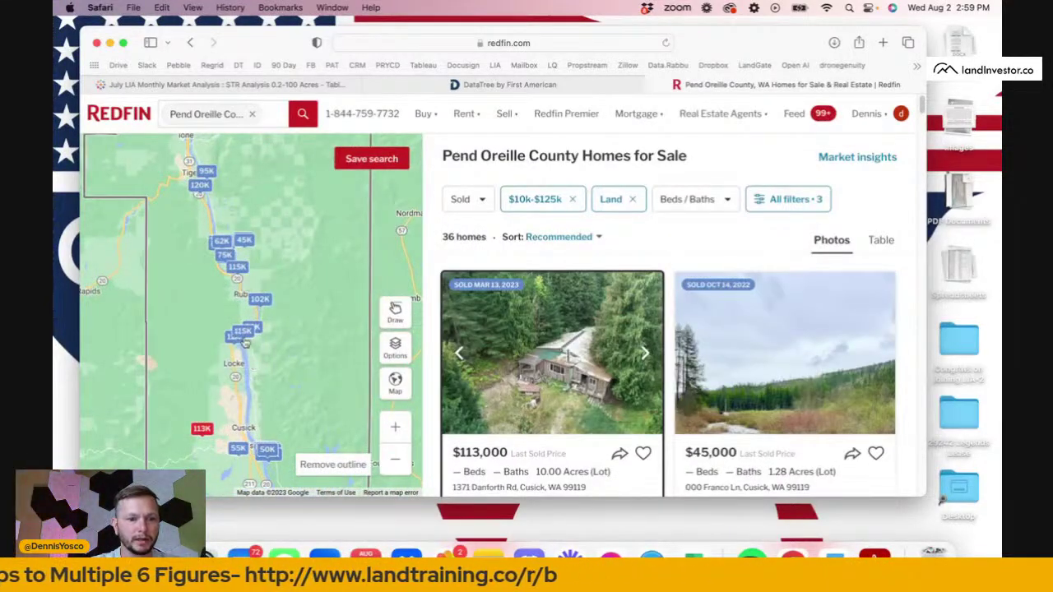
scroll(500, 441, down, 2)
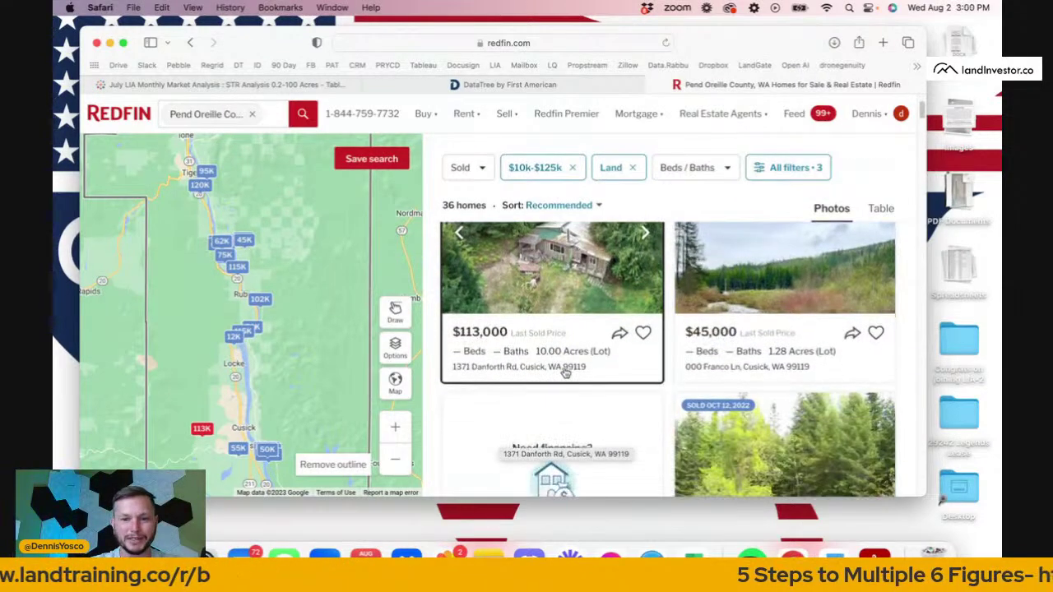
scroll(565, 364, up, 2)
Restore the price range to $125,000–$800,000.
click(539, 197)
click(548, 324)
double_click(548, 324)
text(1)
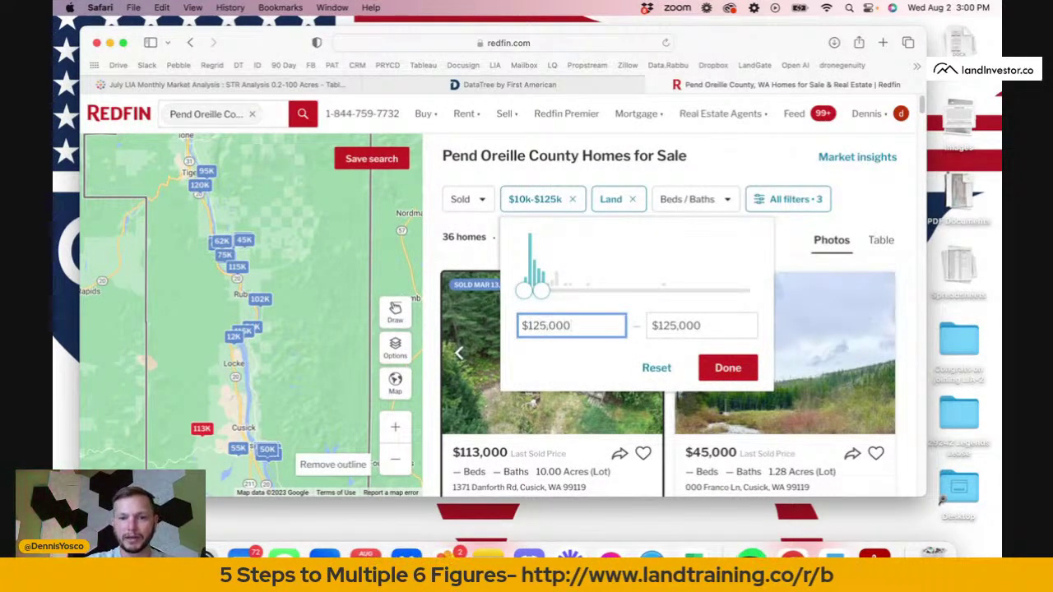
click(704, 324)
double_click(701, 326)
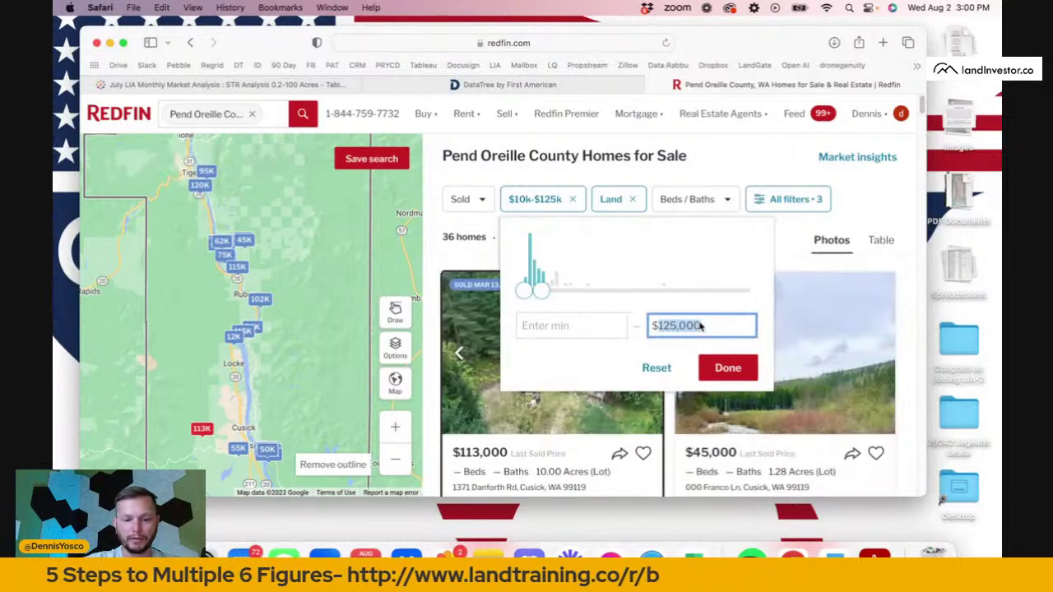
text(800)
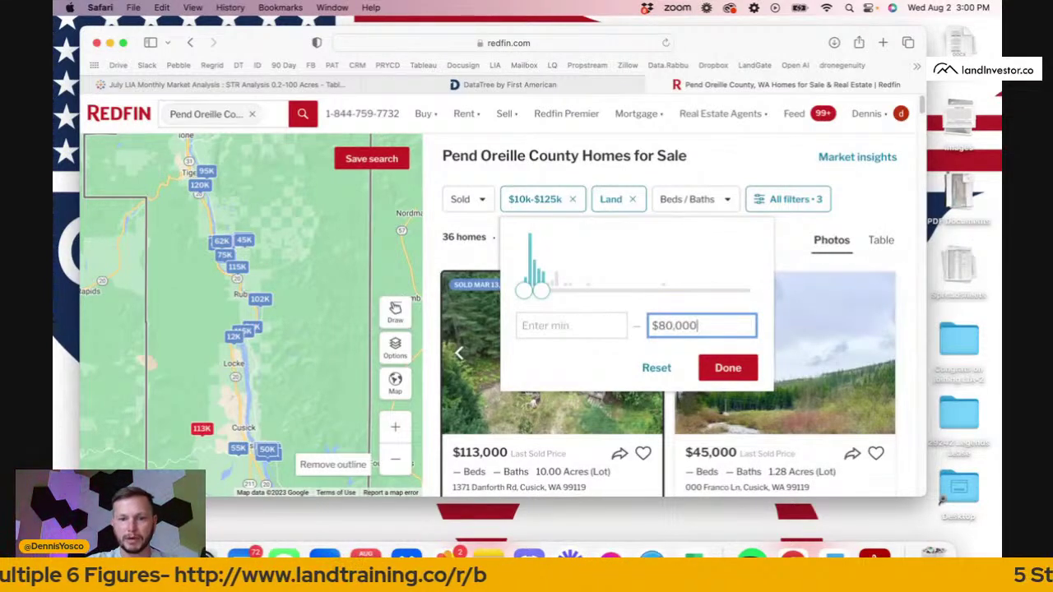
click(596, 323)
text(1250)
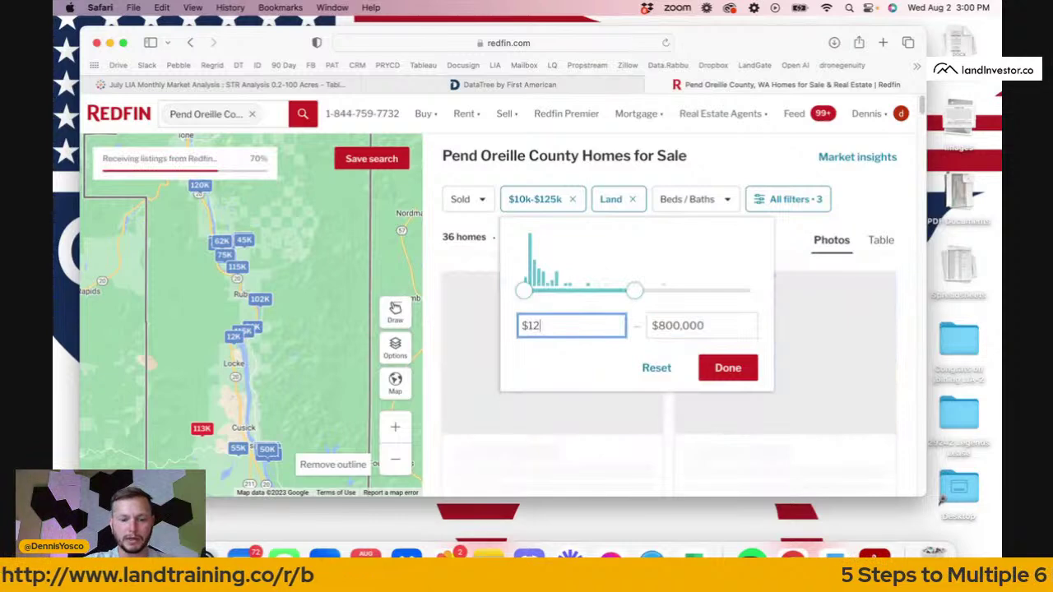
click(727, 367)
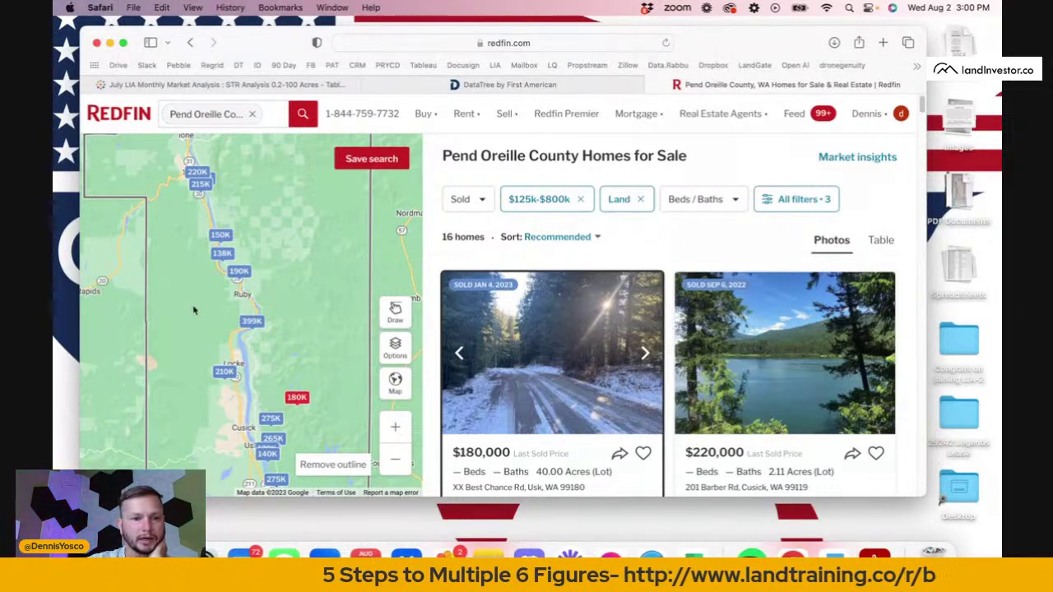
Require a 5-acre minimum lot size in All filters, leaving 35 sold homes.
scroll(604, 333, down, 1)
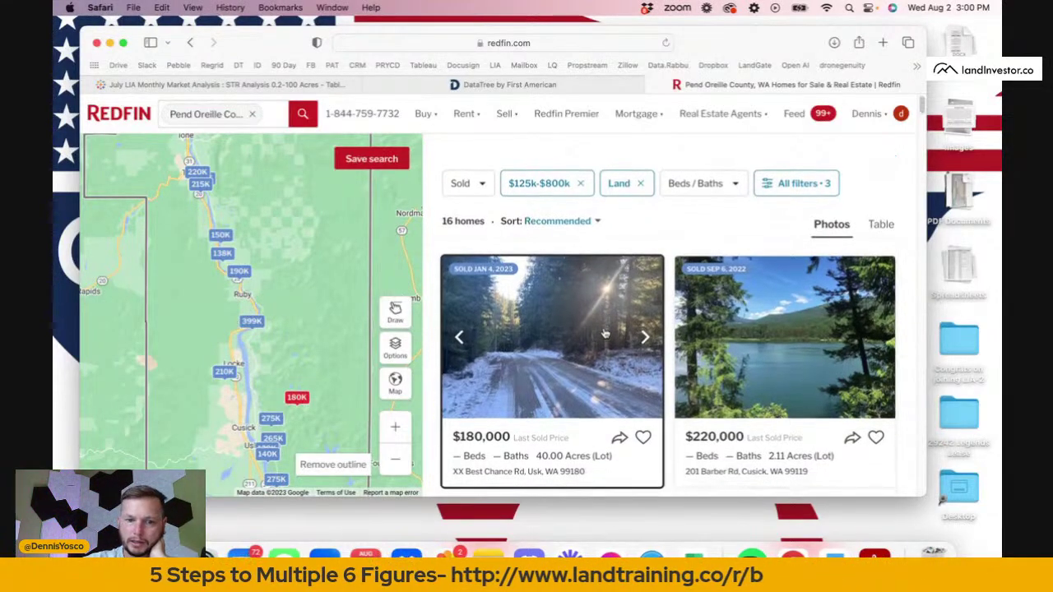
scroll(221, 273, down, 3)
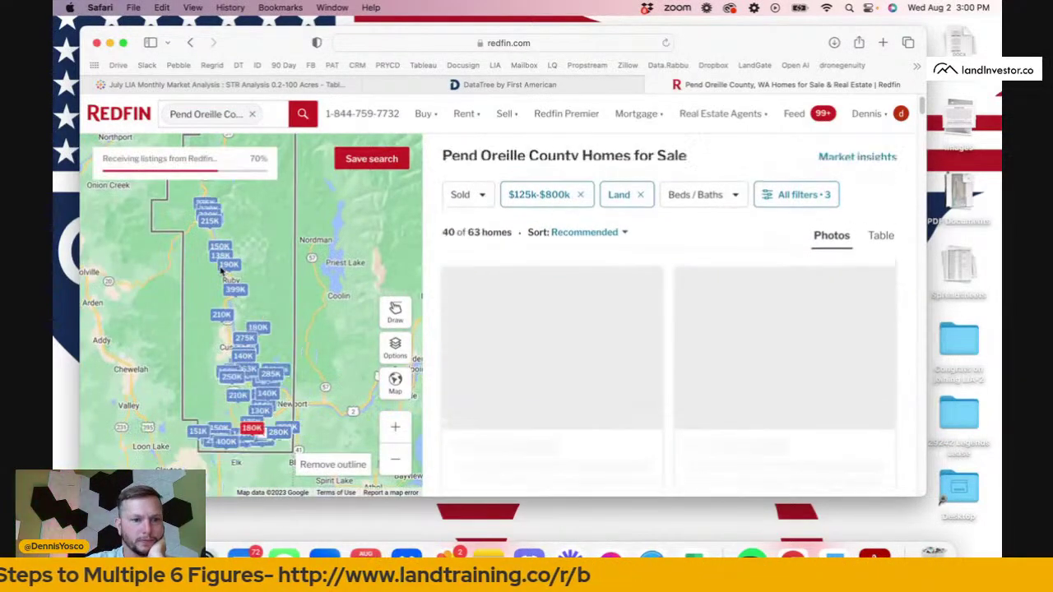
scroll(647, 392, down, 1)
scroll(647, 392, down, 5)
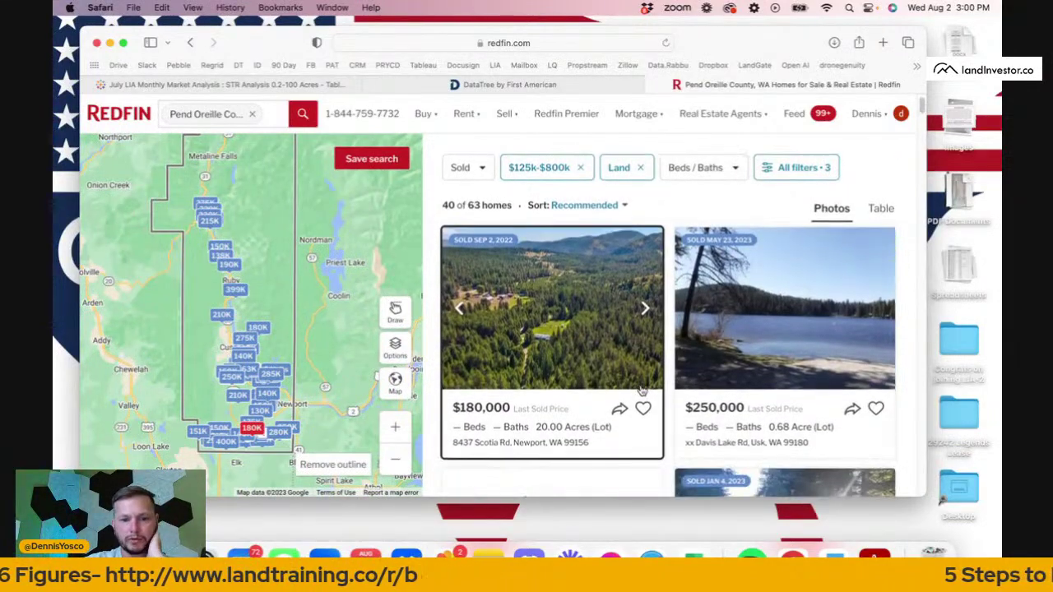
click(798, 168)
scroll(775, 332, down, 3)
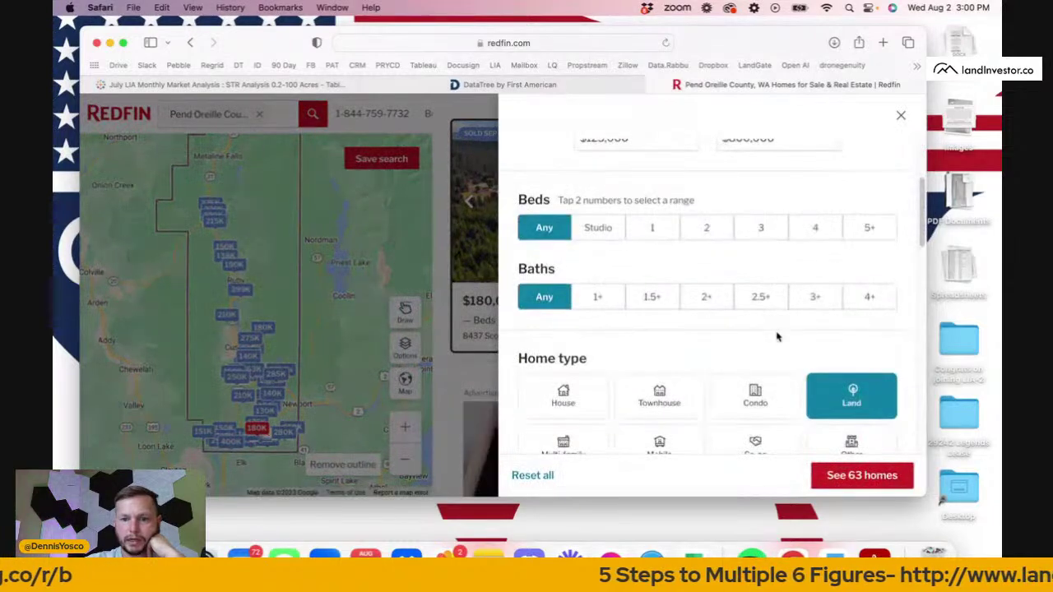
scroll(775, 333, down, 8)
click(764, 306)
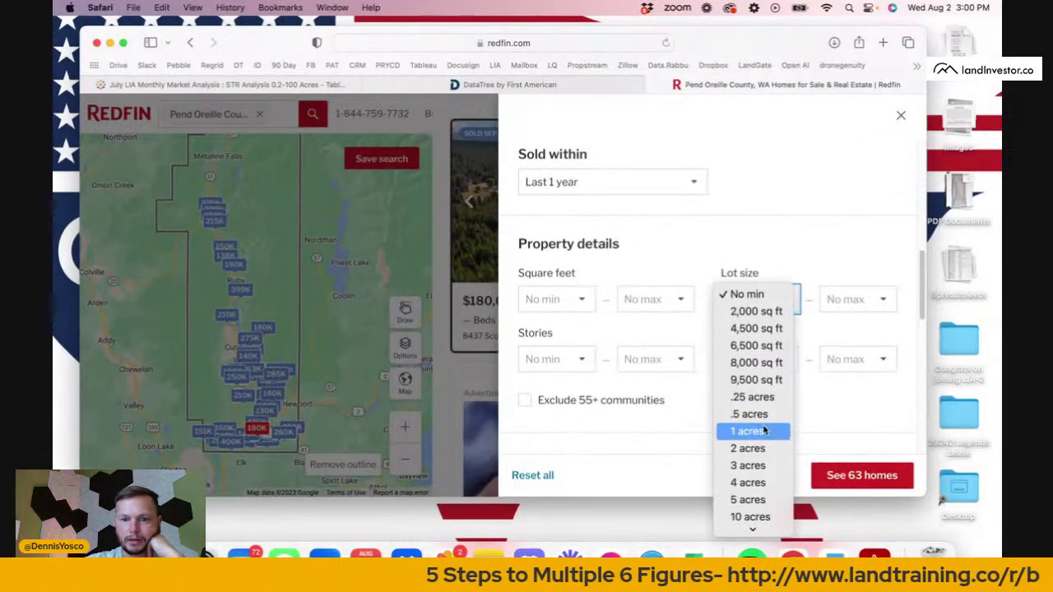
click(757, 500)
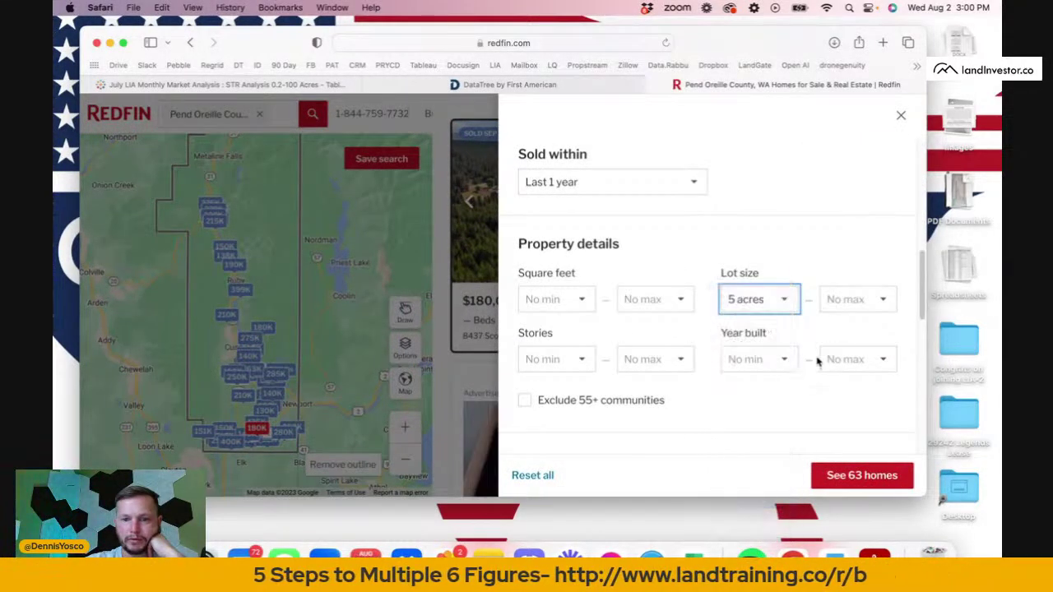
click(823, 481)
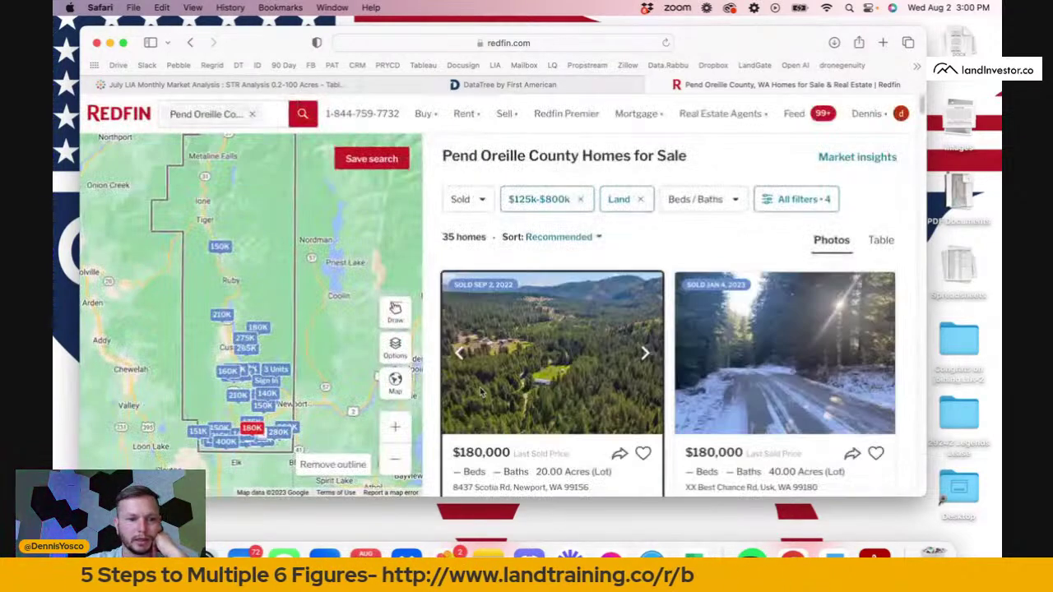
Zoom the map in on the 180K marker near Newport and Diamond Lake.
scroll(217, 276, down, 3)
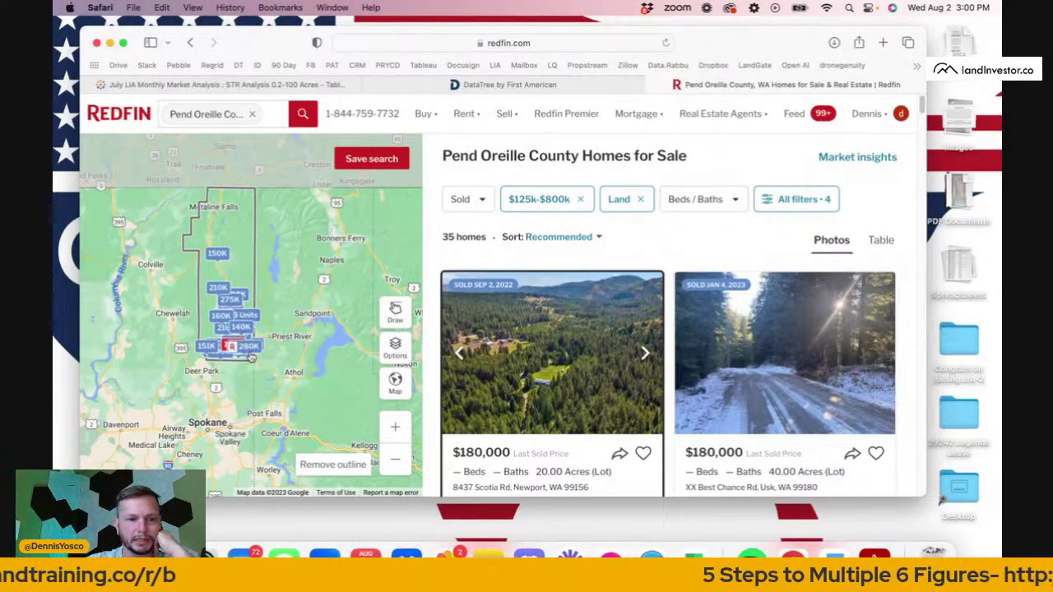
scroll(223, 301, up, 3)
scroll(199, 308, down, 5)
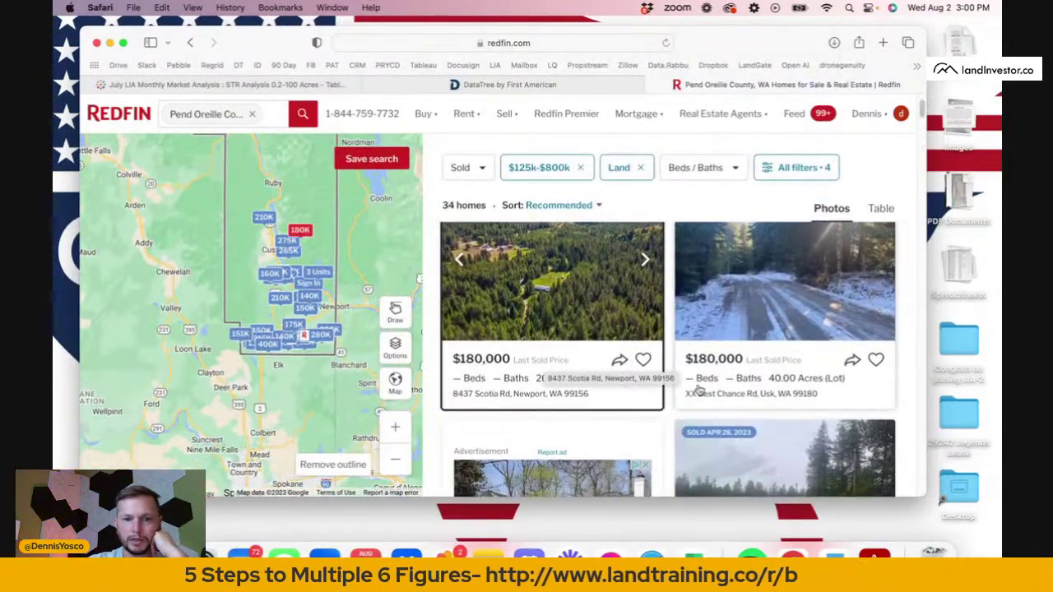
scroll(693, 387, down, 2)
scroll(761, 346, down, 3)
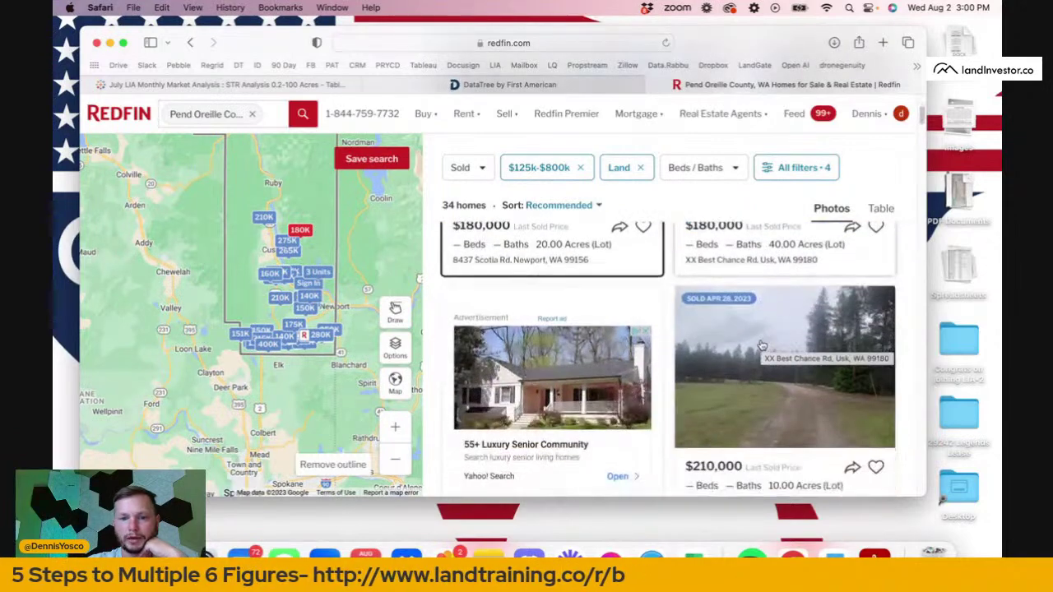
scroll(768, 280, up, 1)
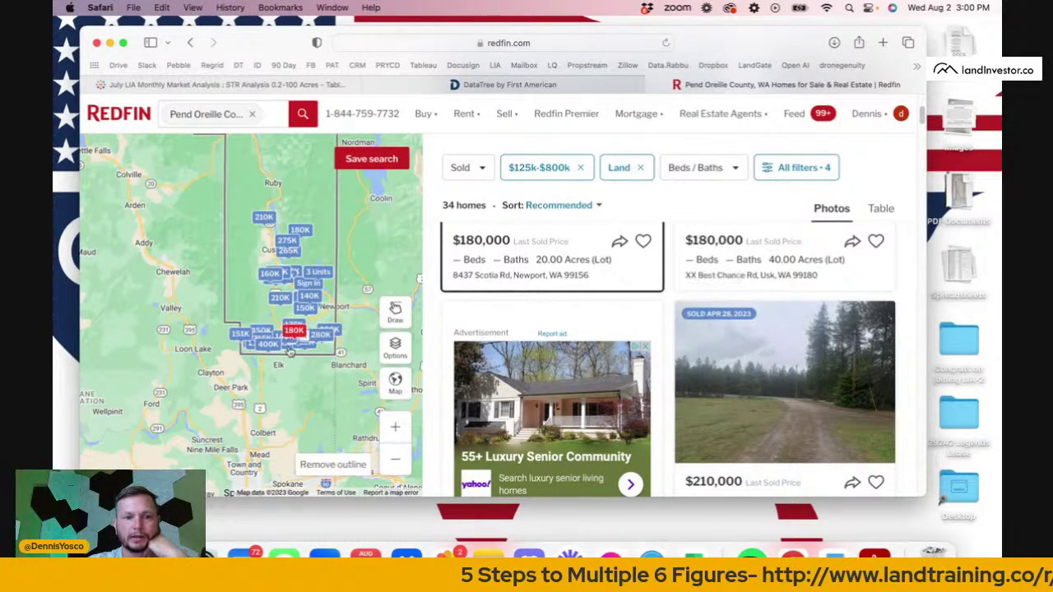
scroll(291, 352, up, 5)
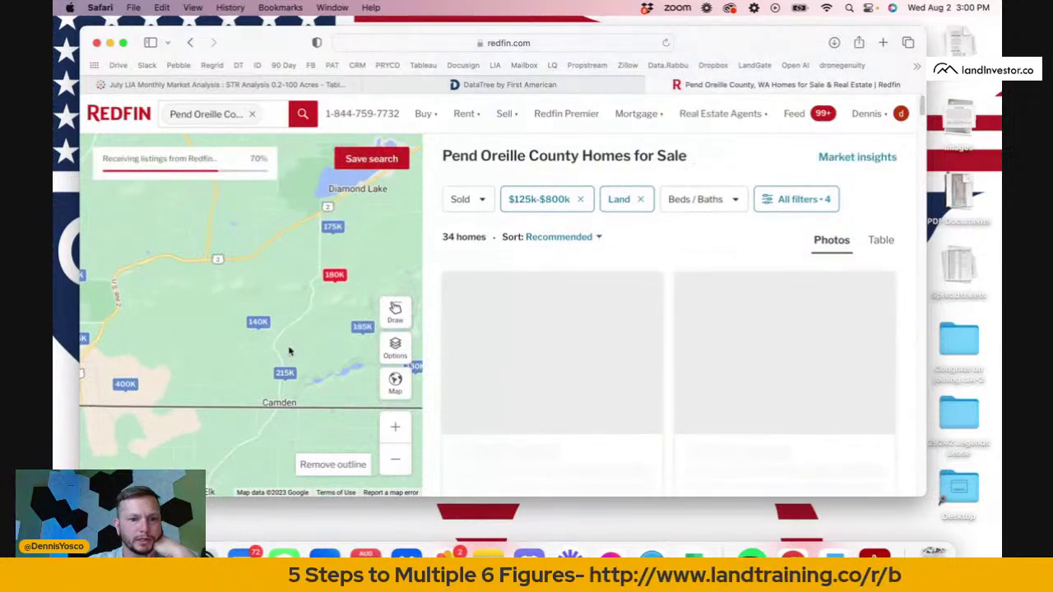
Pan toward Diamond Lake, Elk and Milan, checking the 185K, 140K, 215K, 175K and 130K listings.
drag(261, 323, 171, 282)
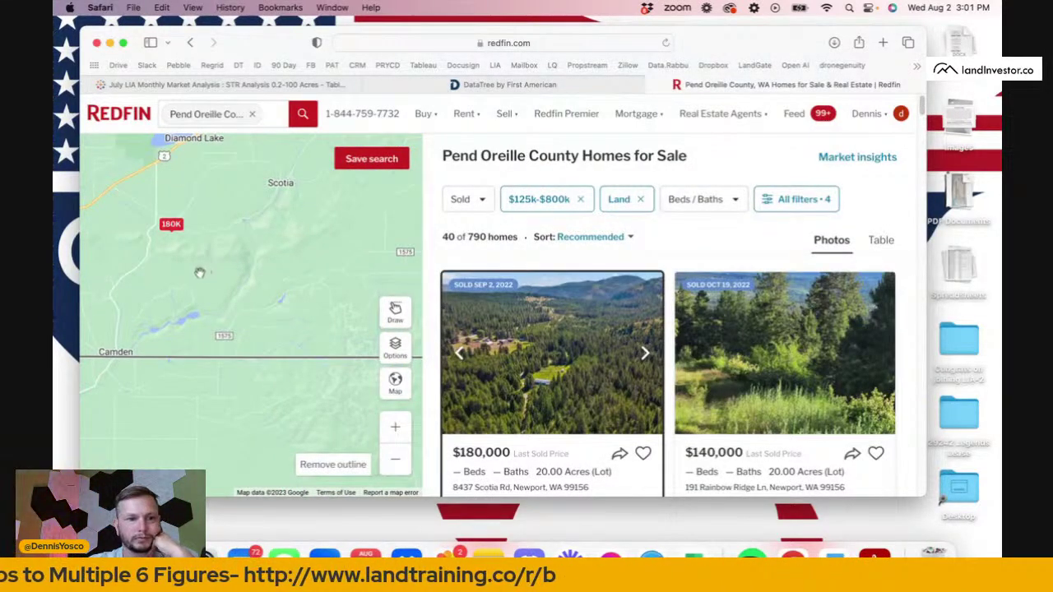
scroll(197, 272, down, 5)
drag(196, 272, 276, 277)
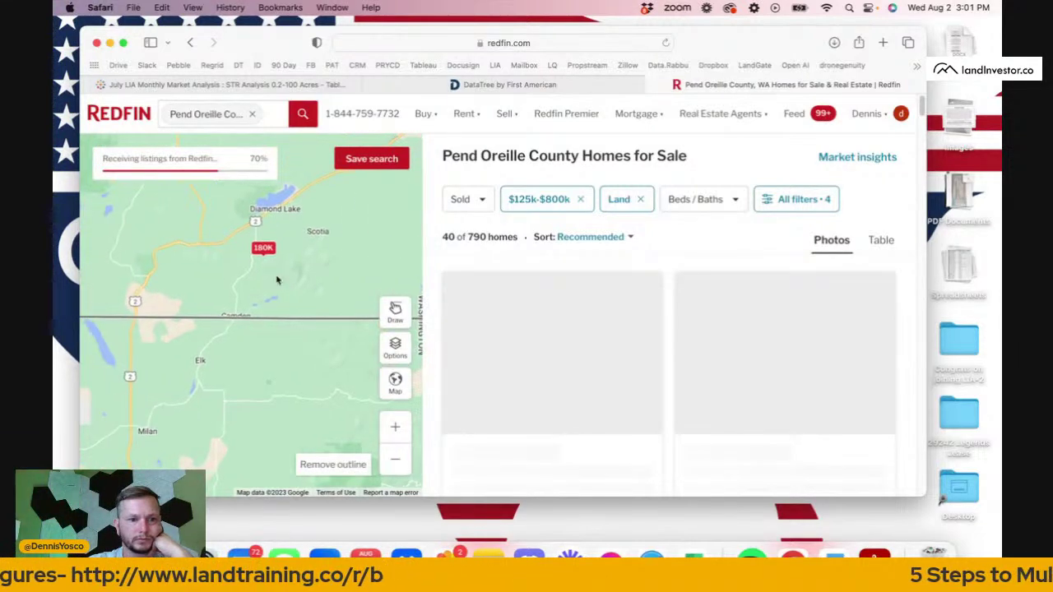
click(281, 276)
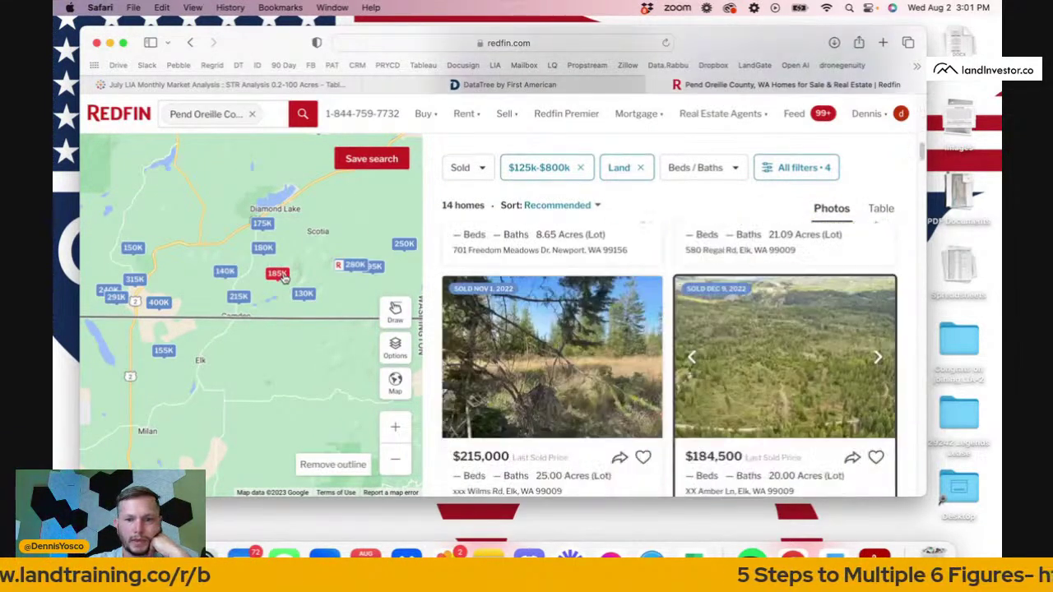
click(230, 279)
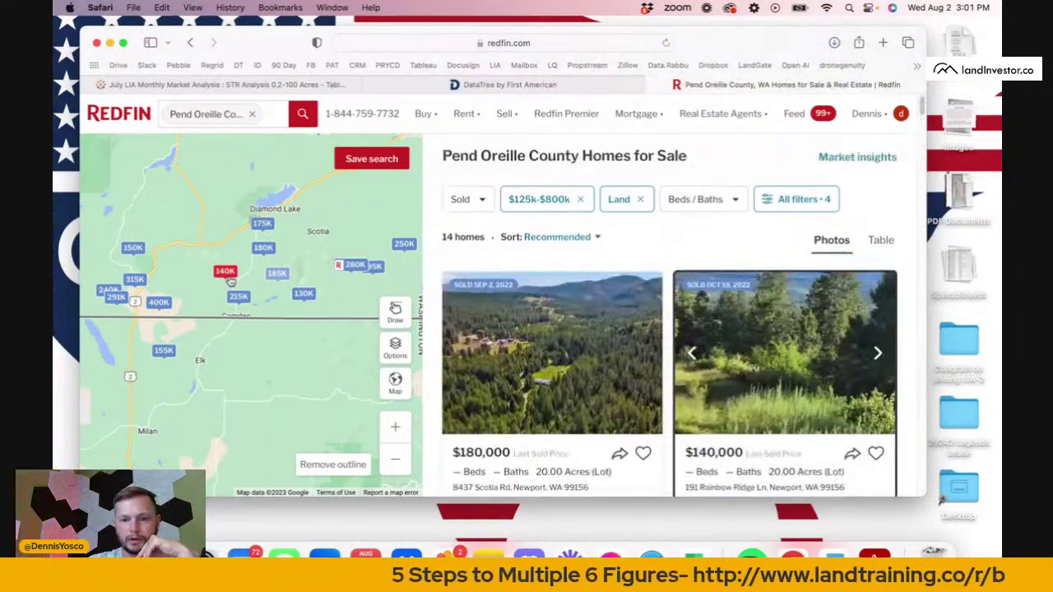
click(239, 298)
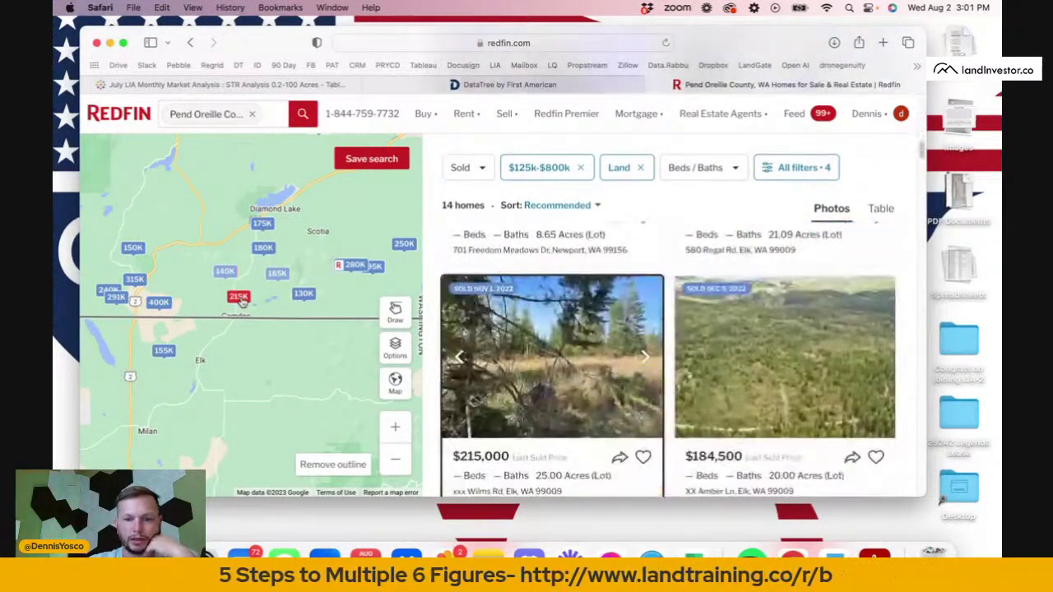
click(267, 230)
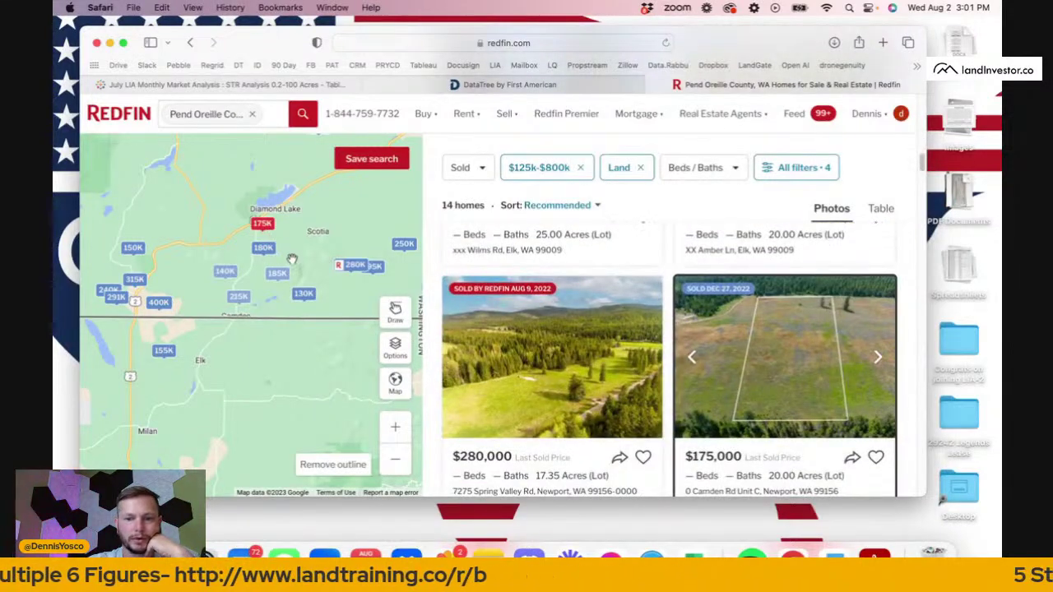
click(310, 299)
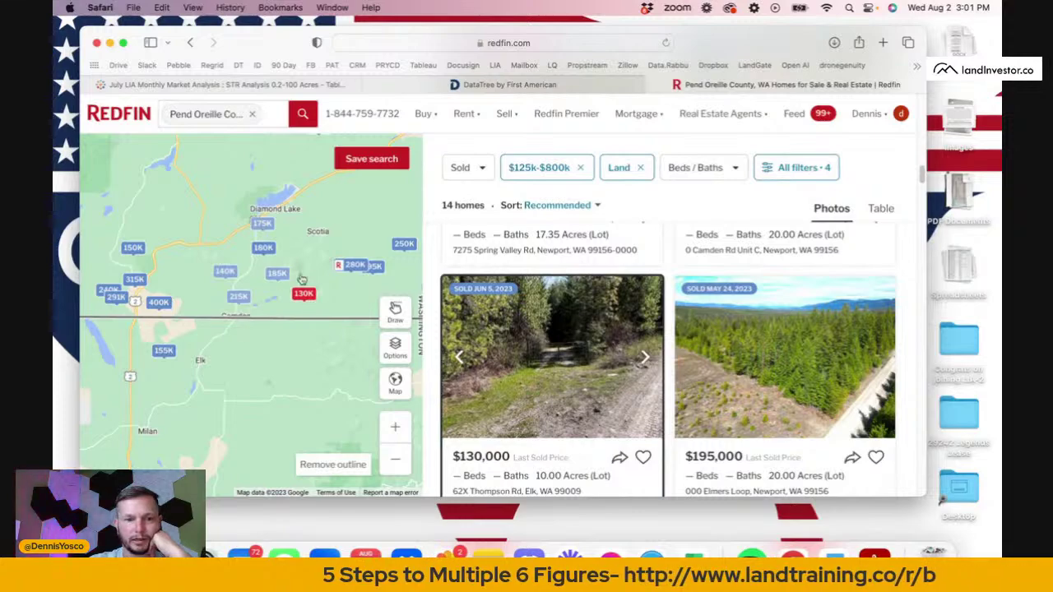
Compare the 140K, 180K, 280K, 195K and 250K sold comps on the map.
click(224, 271)
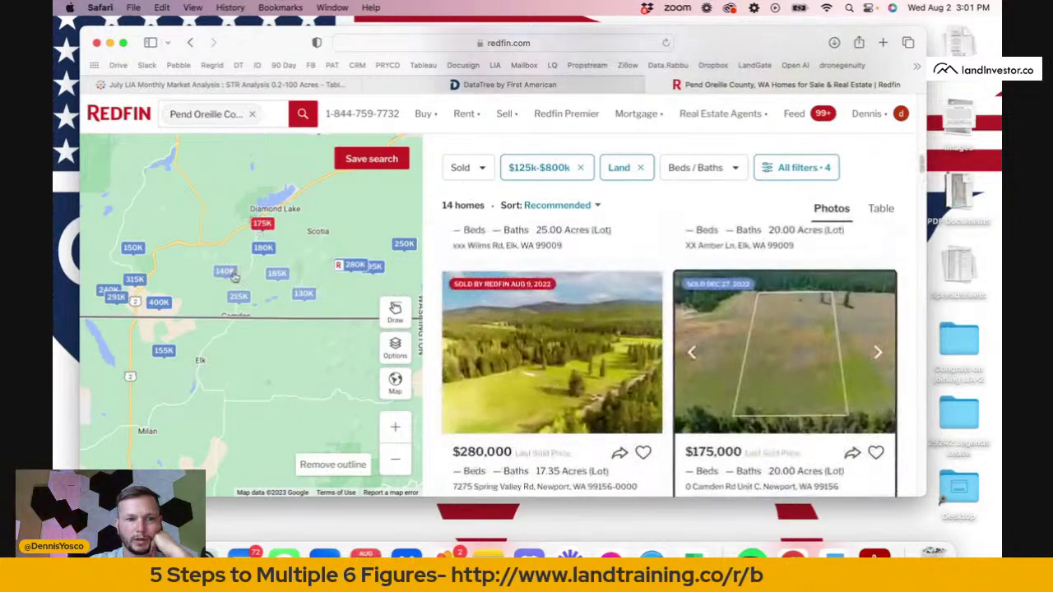
click(263, 248)
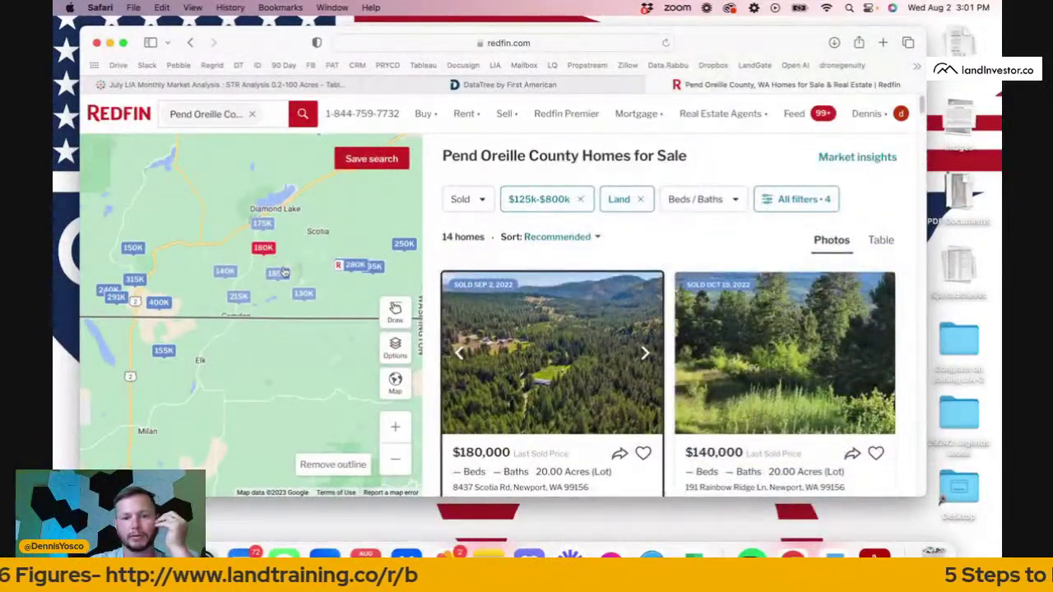
click(360, 265)
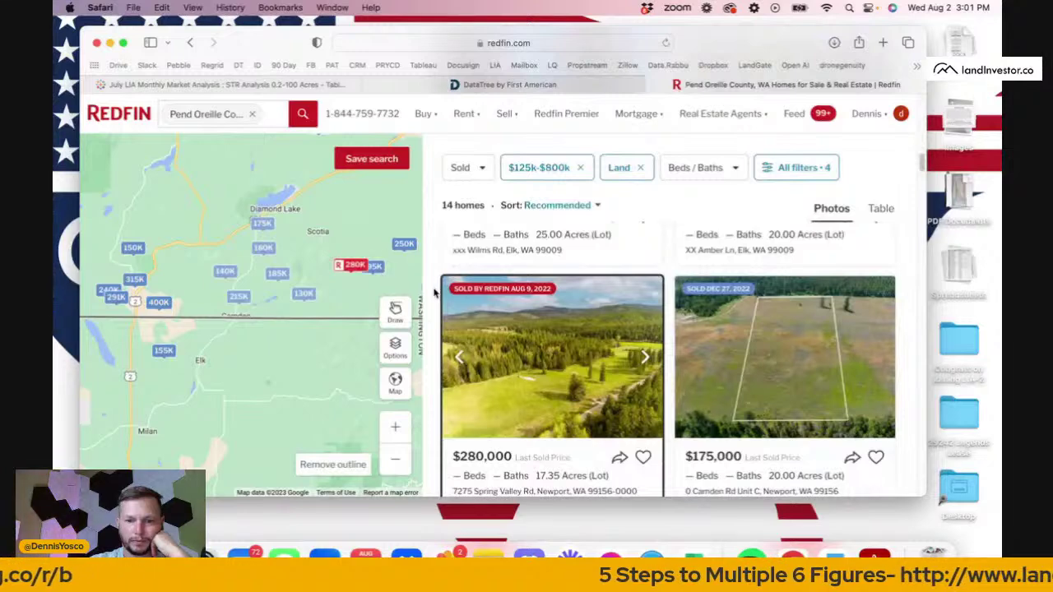
click(380, 269)
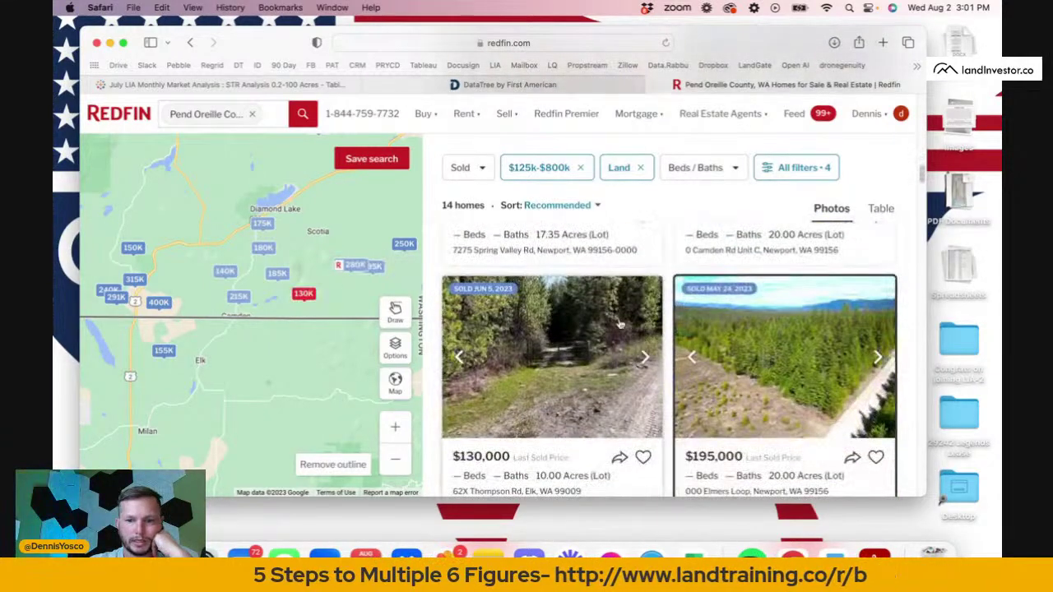
click(362, 257)
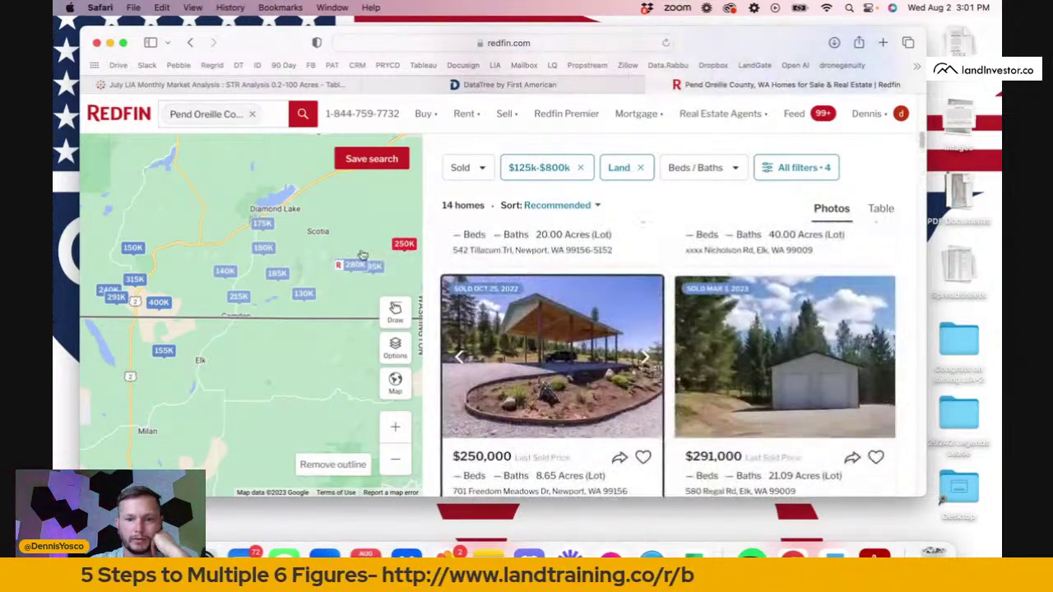
mouse_move(332, 265)
mouse_down()
mouse_move(304, 283)
mouse_move(340, 254)
mouse_up()
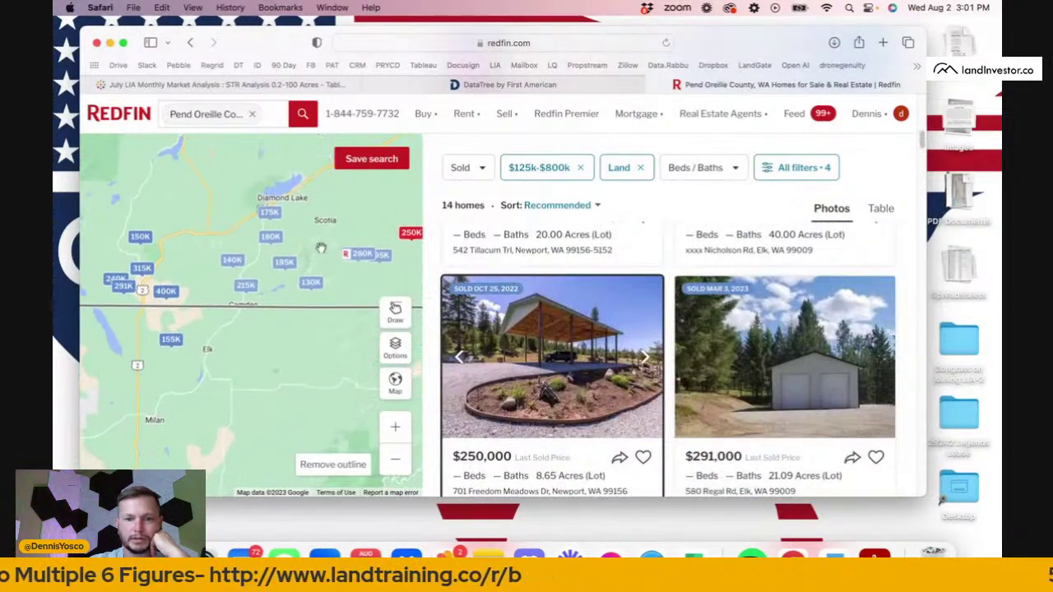
click(411, 234)
click(622, 359)
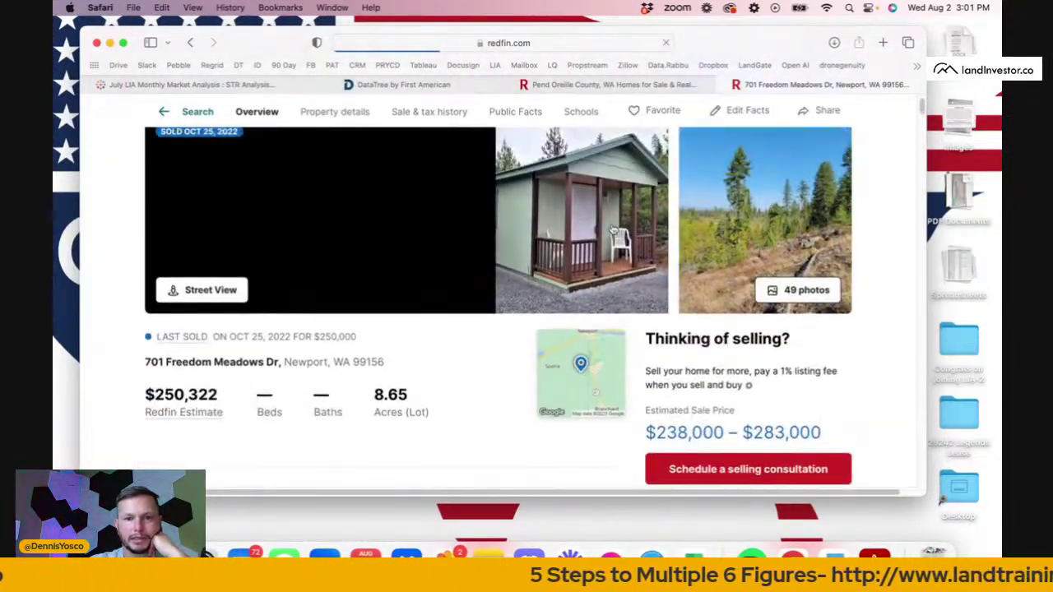
scroll(411, 251, down, 3)
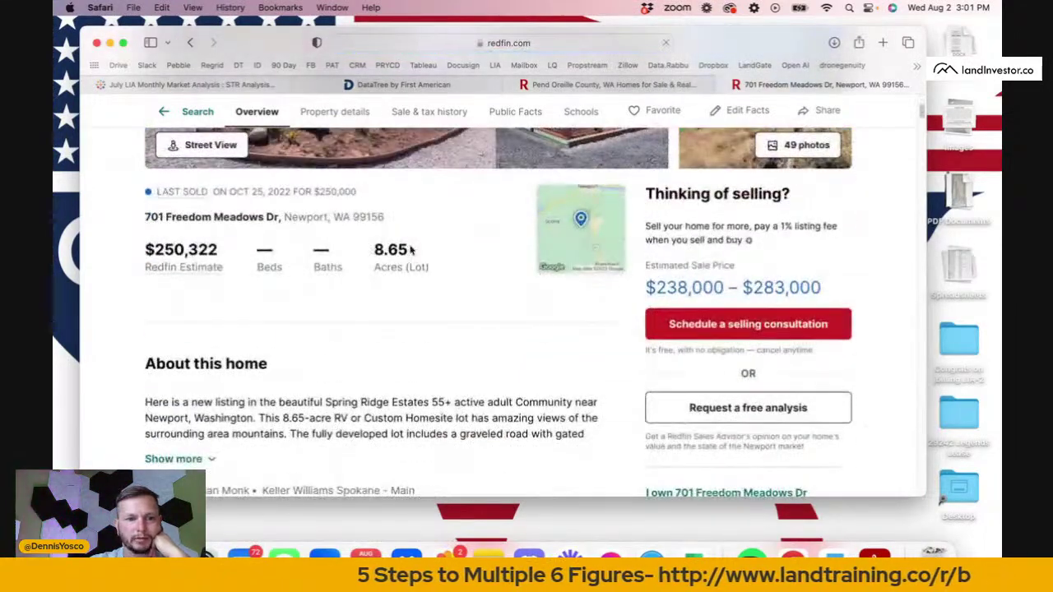
scroll(411, 251, down, 3)
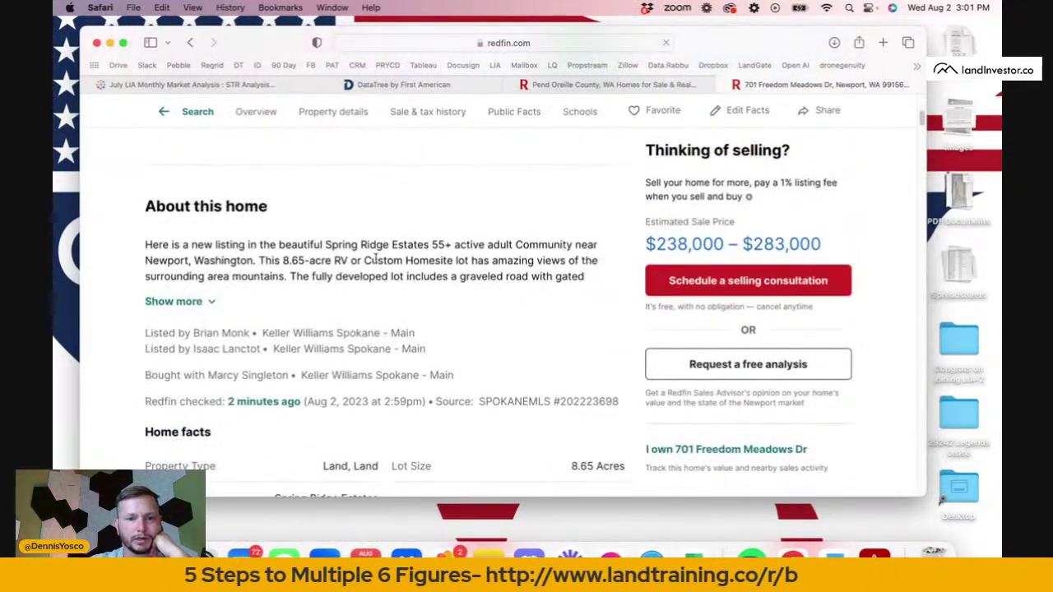
scroll(376, 258, down, 3)
scroll(575, 206, up, 10)
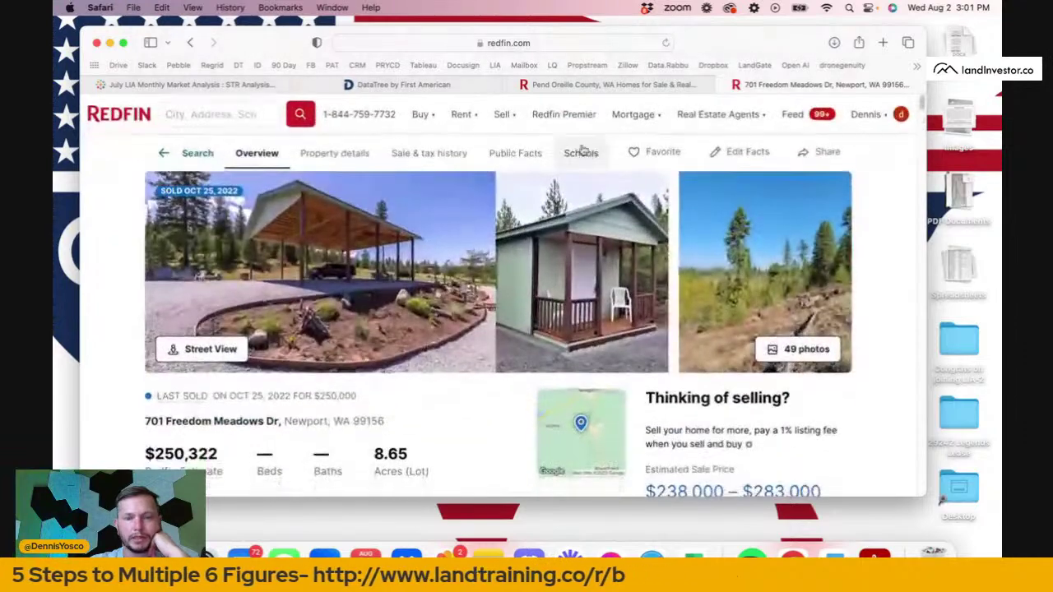
click(597, 83)
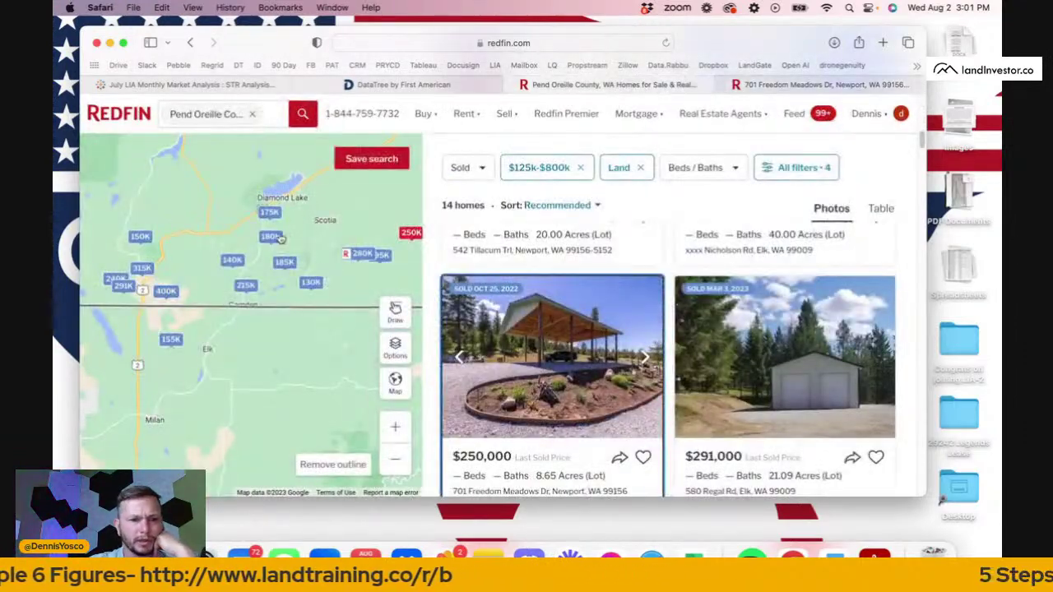
scroll(551, 354, up, 5)
click(551, 354)
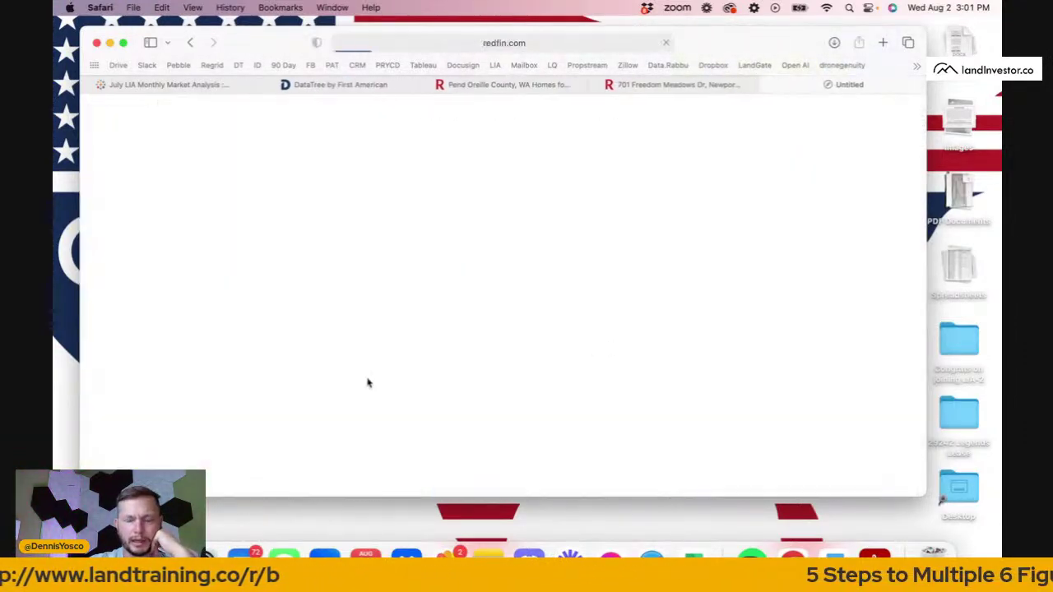
scroll(548, 354, down, 5)
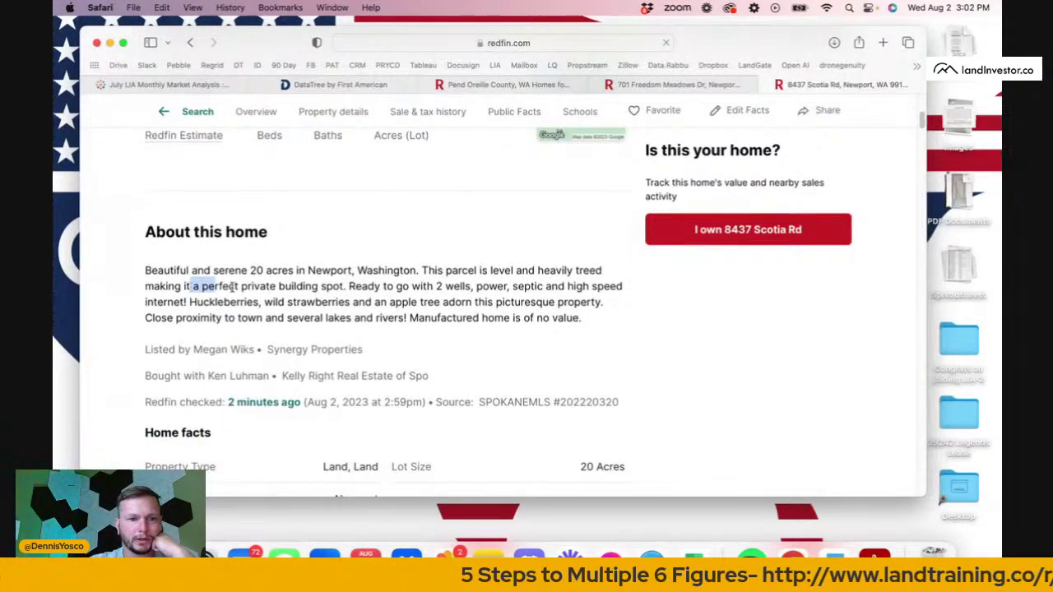
scroll(377, 369, down, 5)
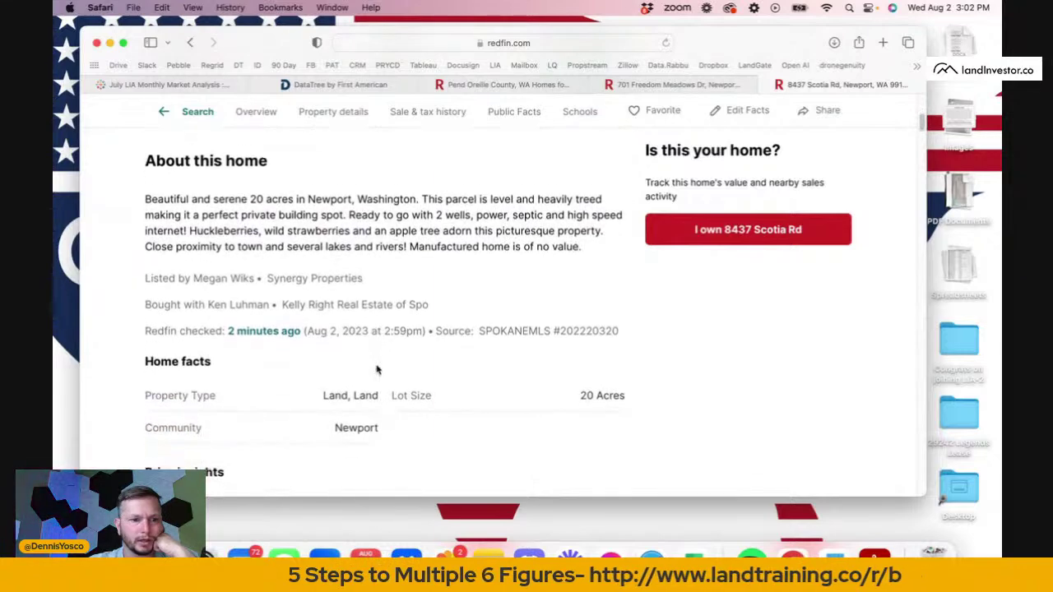
scroll(377, 370, down, 2)
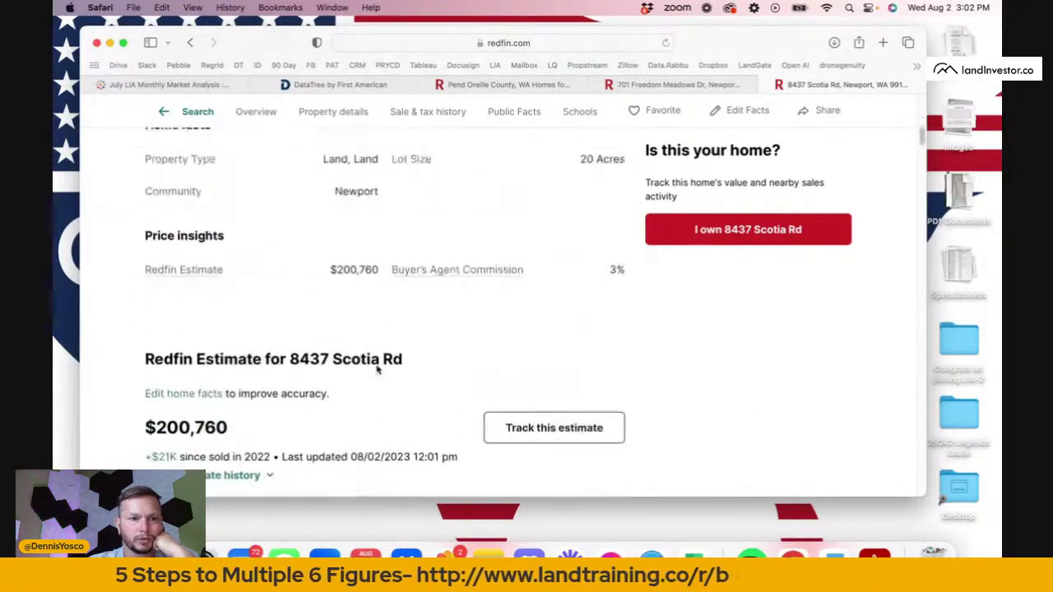
scroll(376, 370, up, 1)
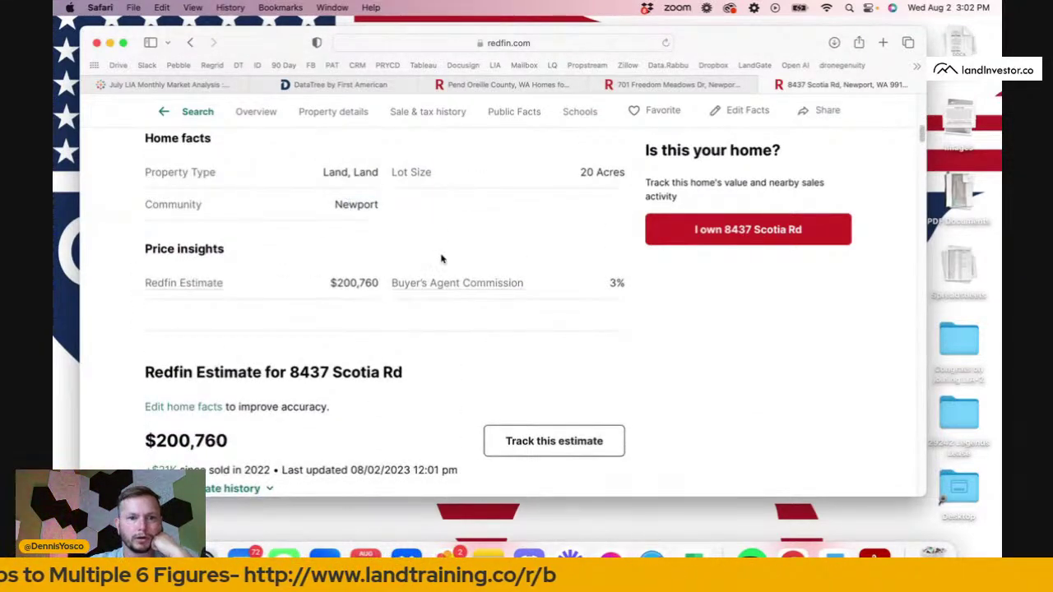
scroll(442, 258, down, 3)
scroll(444, 258, up, 5)
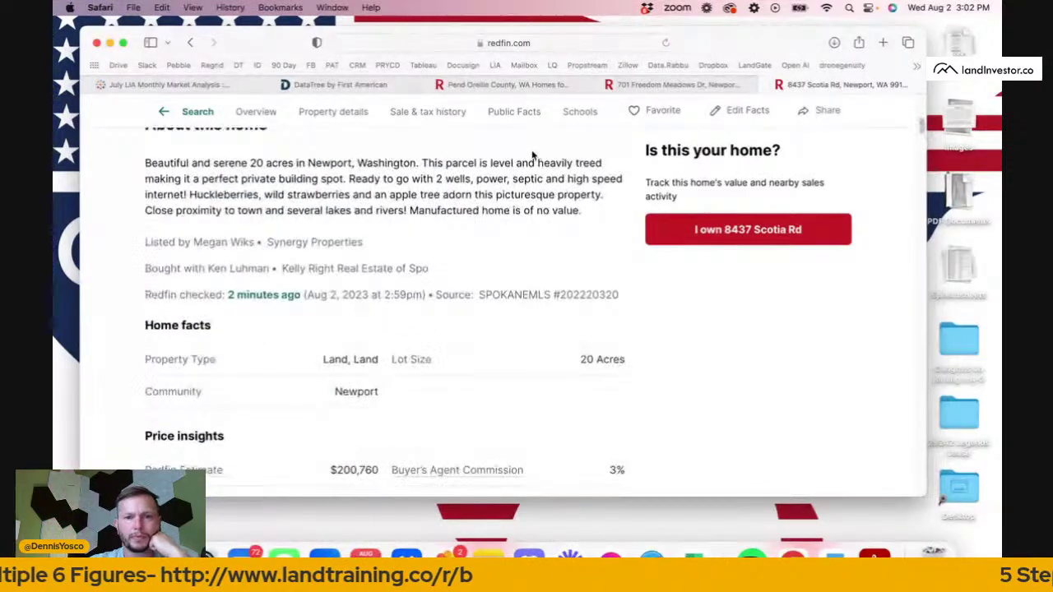
click(666, 84)
scroll(517, 383, down, 5)
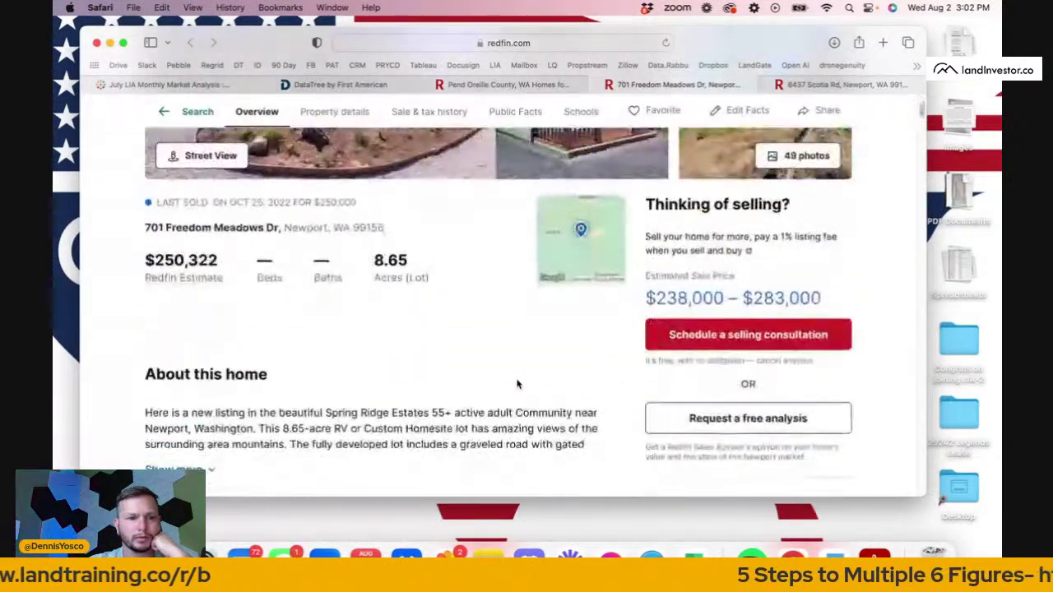
scroll(517, 384, down, 5)
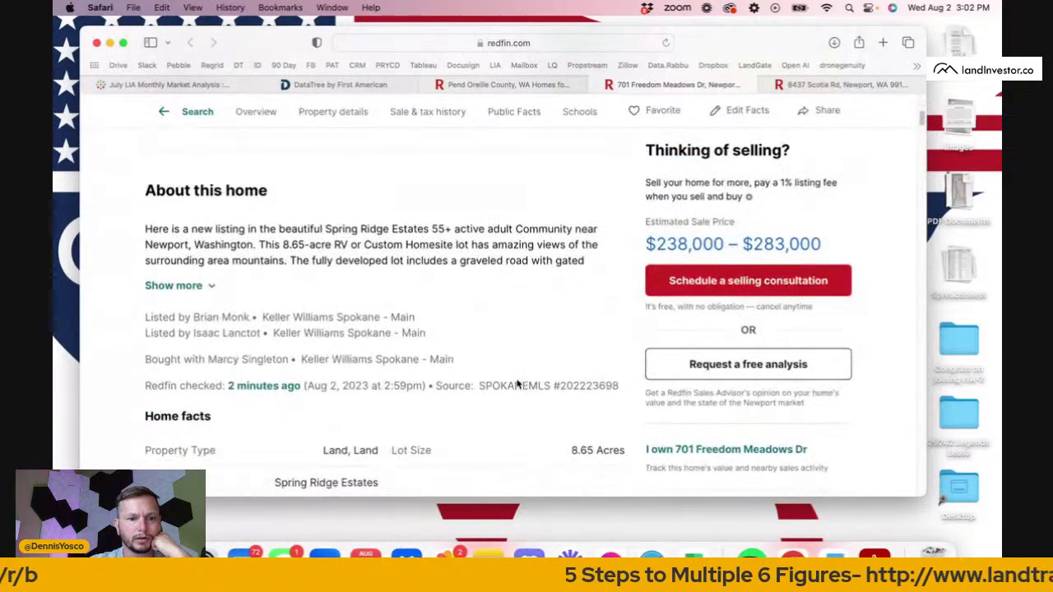
scroll(517, 384, down, 5)
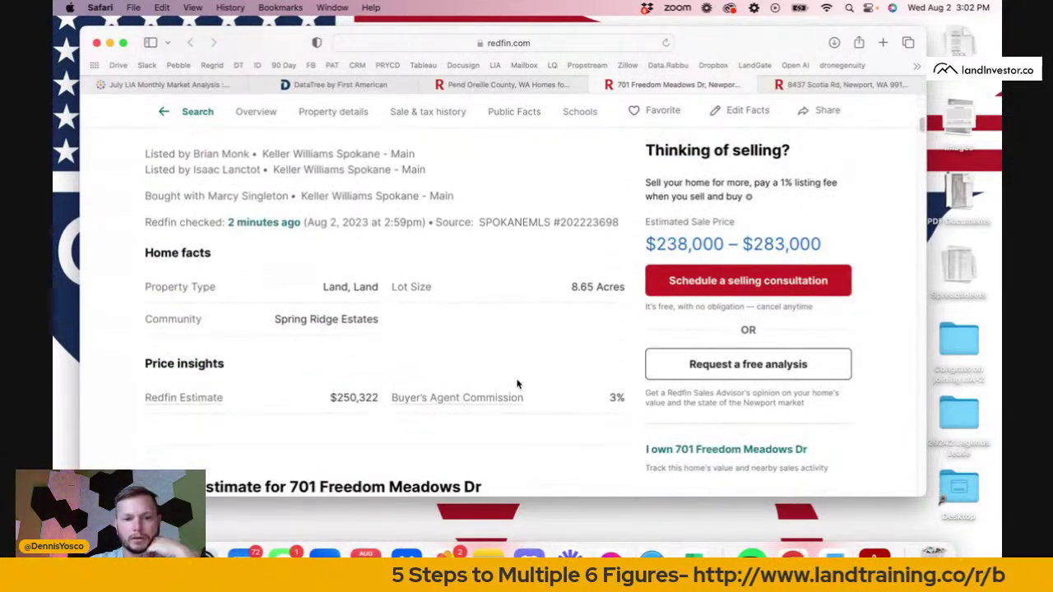
scroll(517, 384, down, 5)
scroll(517, 384, up, 3)
scroll(517, 384, up, 1)
Read the full Spring Ridge Estates description, then return to the county sold results.
drag(291, 281, 425, 282)
click(482, 282)
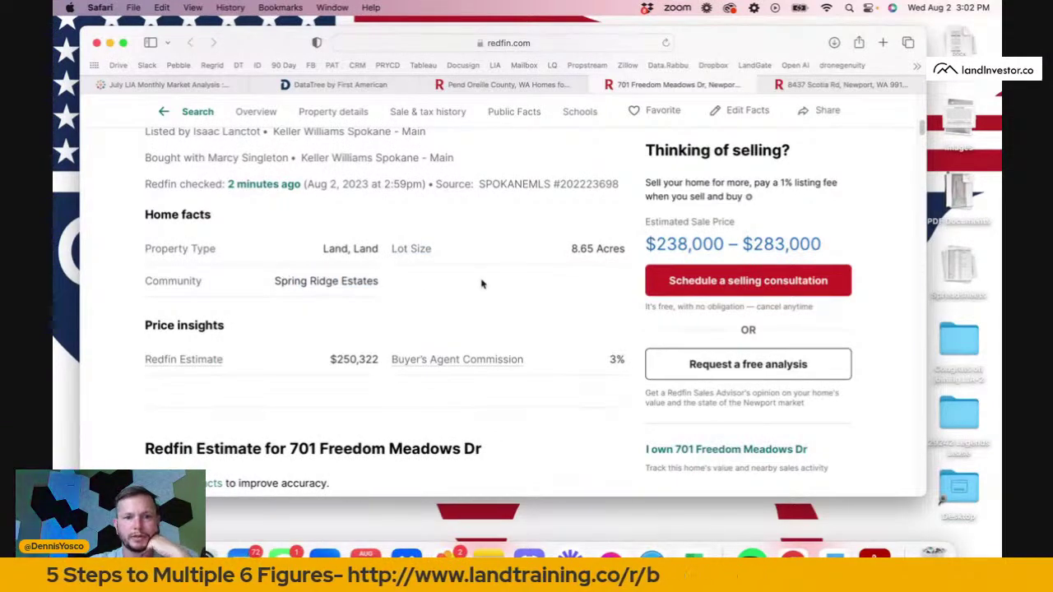
scroll(494, 247, up, 10)
mouse_move(732, 126)
scroll(399, 417, down, 5)
drag(229, 293, 518, 298)
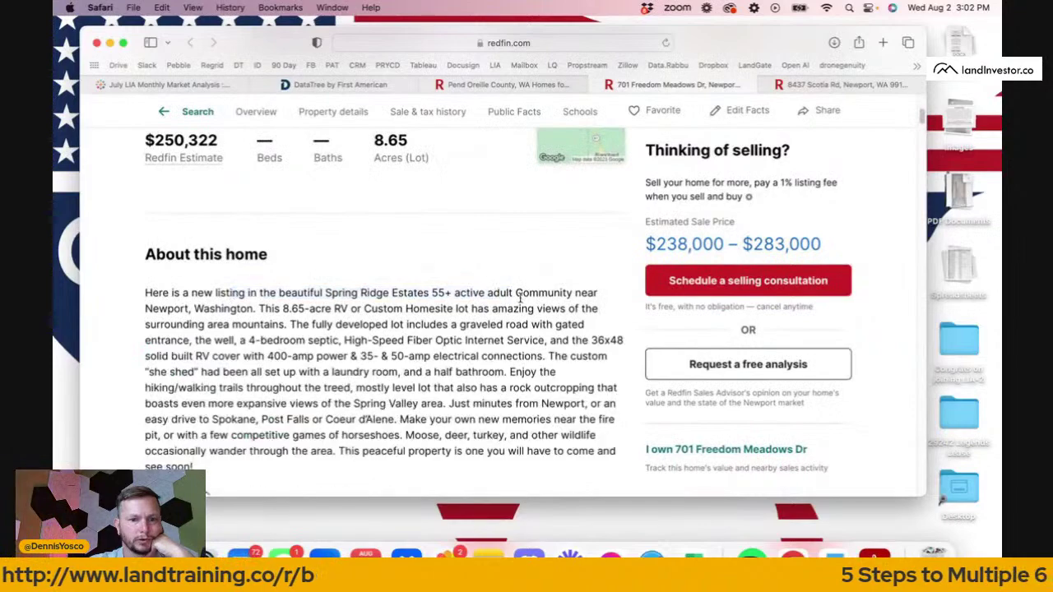
click(527, 84)
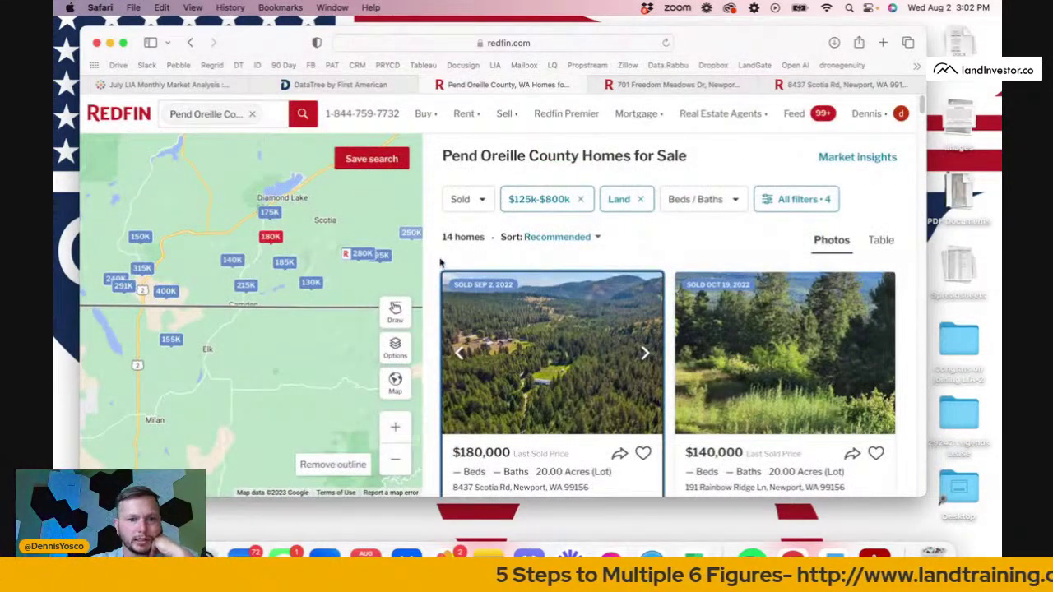
Open the 20-acre XX Amber Ln comp ($184,500) in a new tab and read its description.
scroll(750, 381, down, 10)
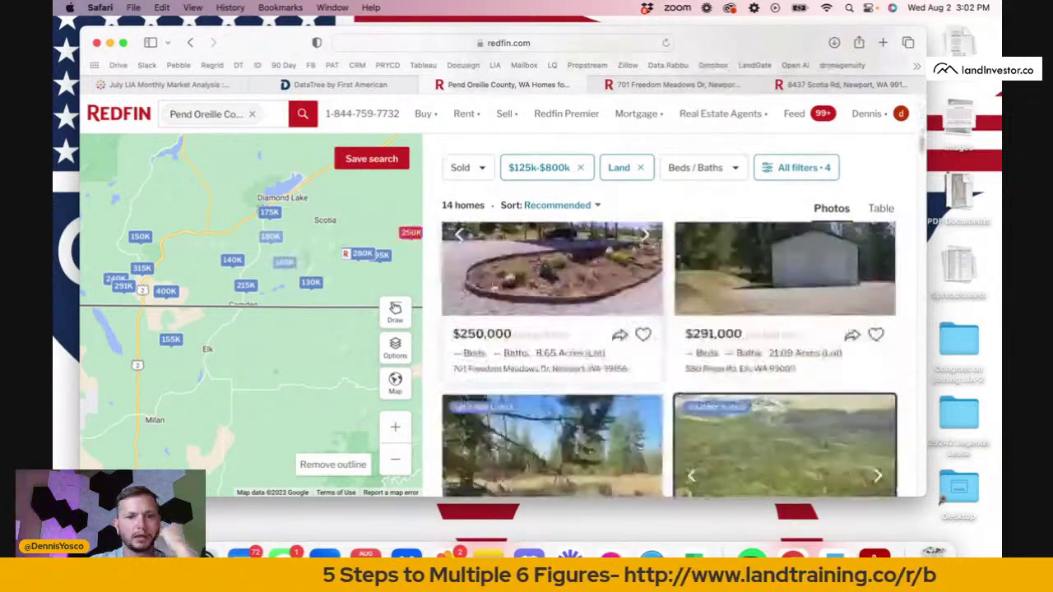
key(super+t)
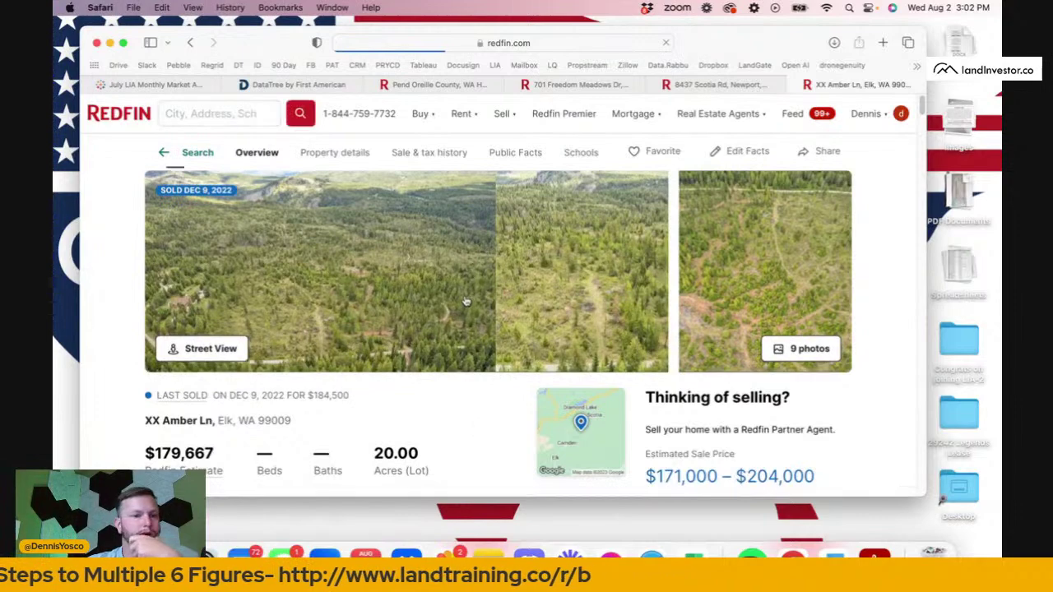
scroll(466, 300, down, 1)
scroll(466, 300, down, 5)
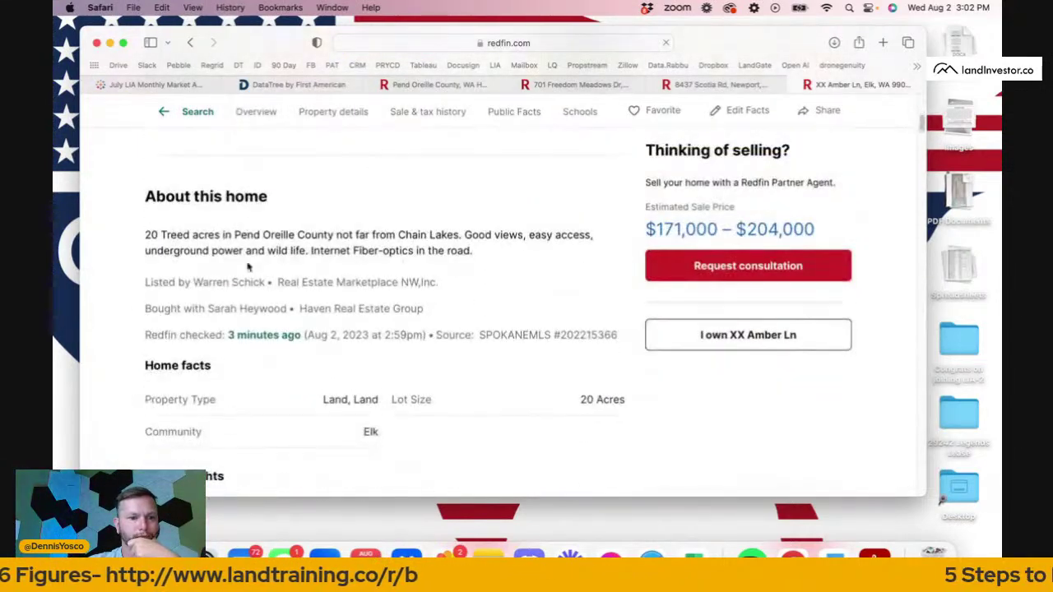
triple_click(180, 233)
click(350, 249)
drag(293, 245, 440, 248)
click(436, 251)
scroll(436, 251, down, 2)
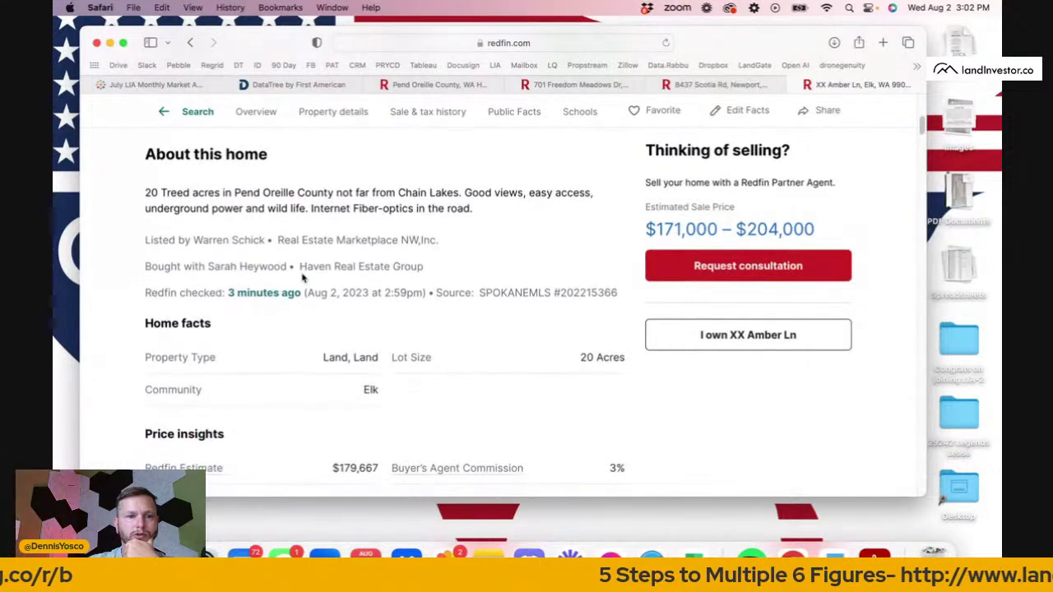
scroll(283, 296, down, 4)
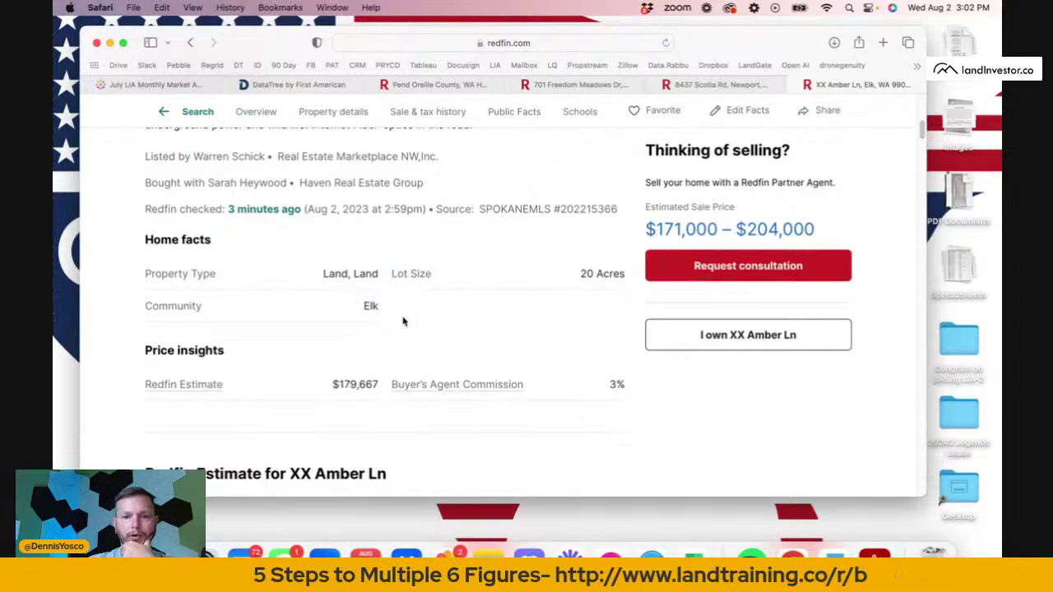
scroll(419, 273, up, 10)
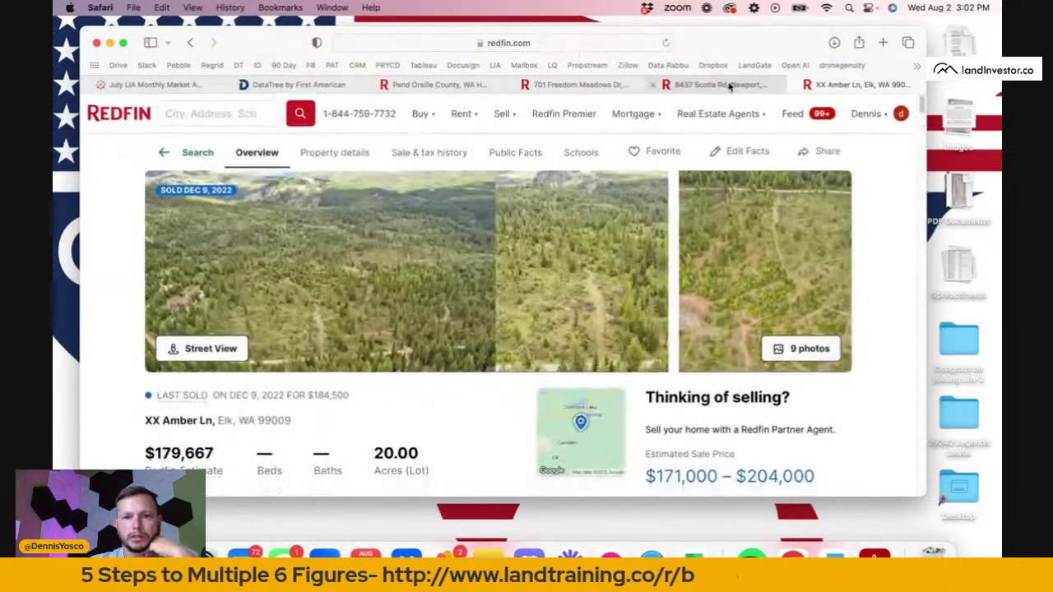
click(795, 85)
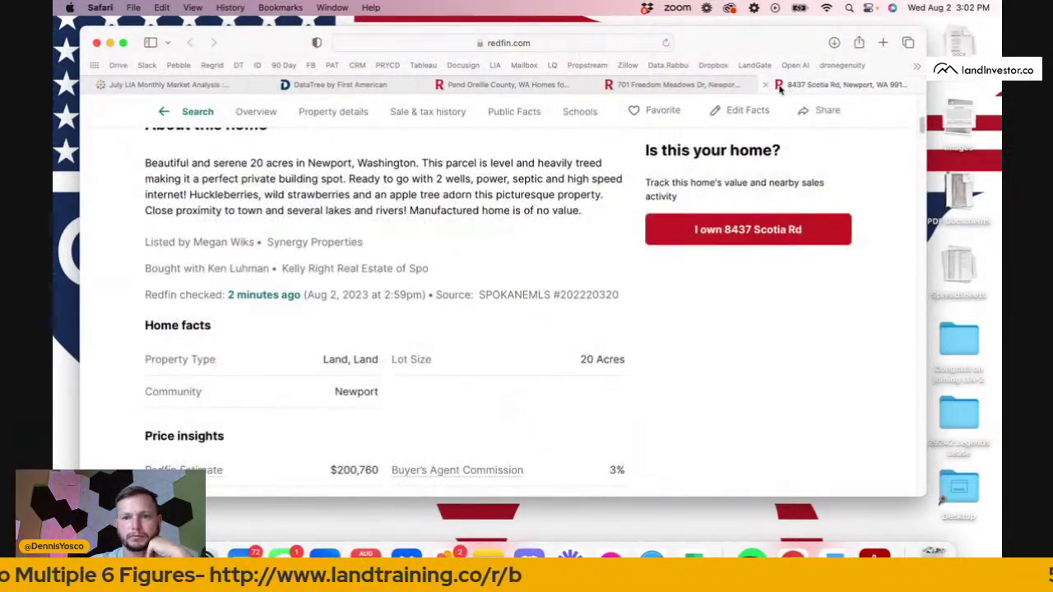
click(753, 85)
scroll(333, 358, up, 8)
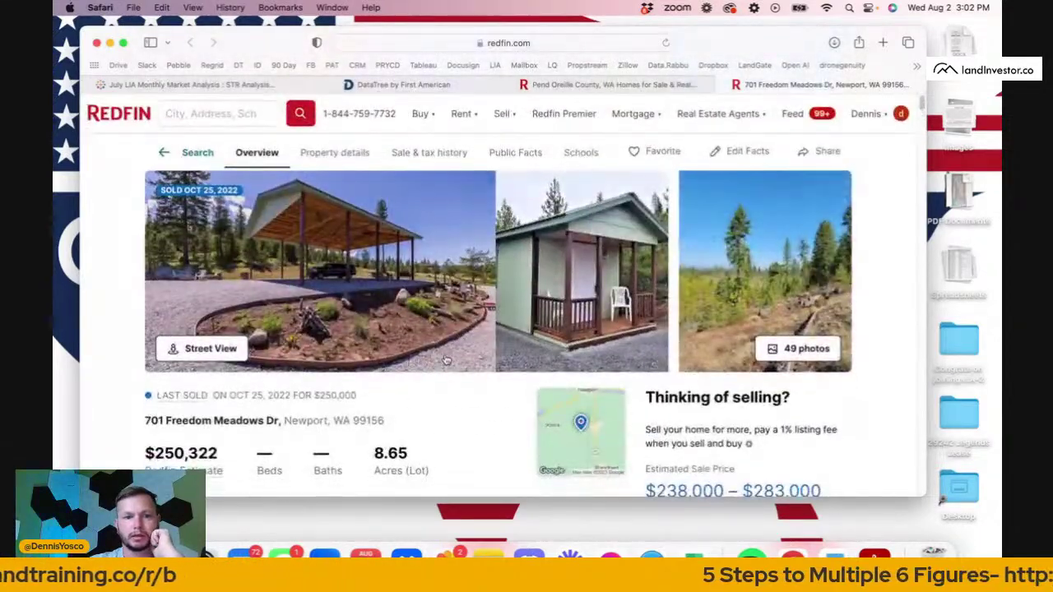
scroll(751, 121, down, 2)
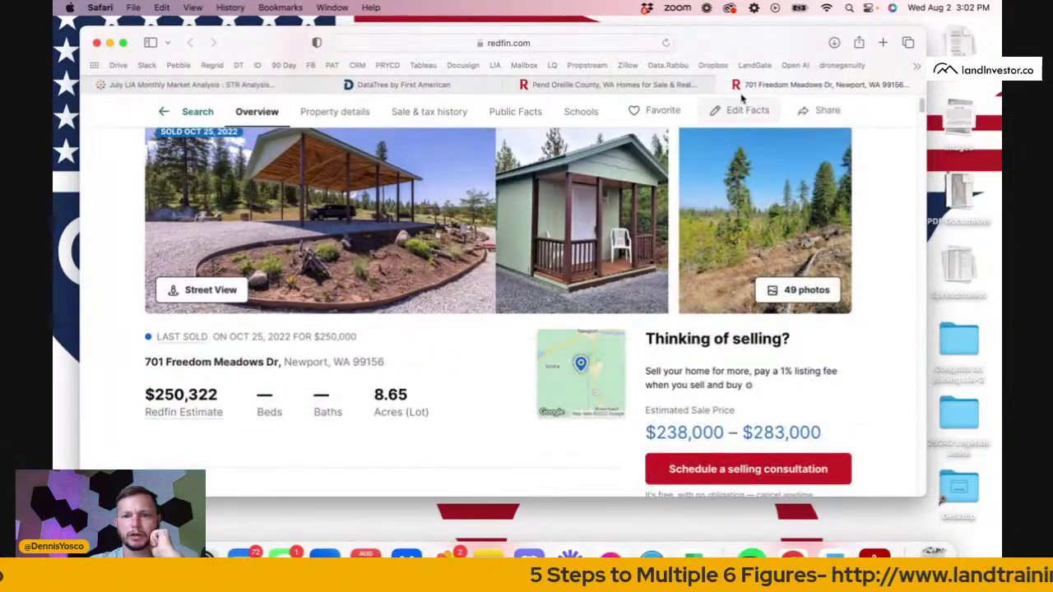
Close the Freedom Meadows tab, then pan the map and view the $150,000 sold parcel.
click(724, 84)
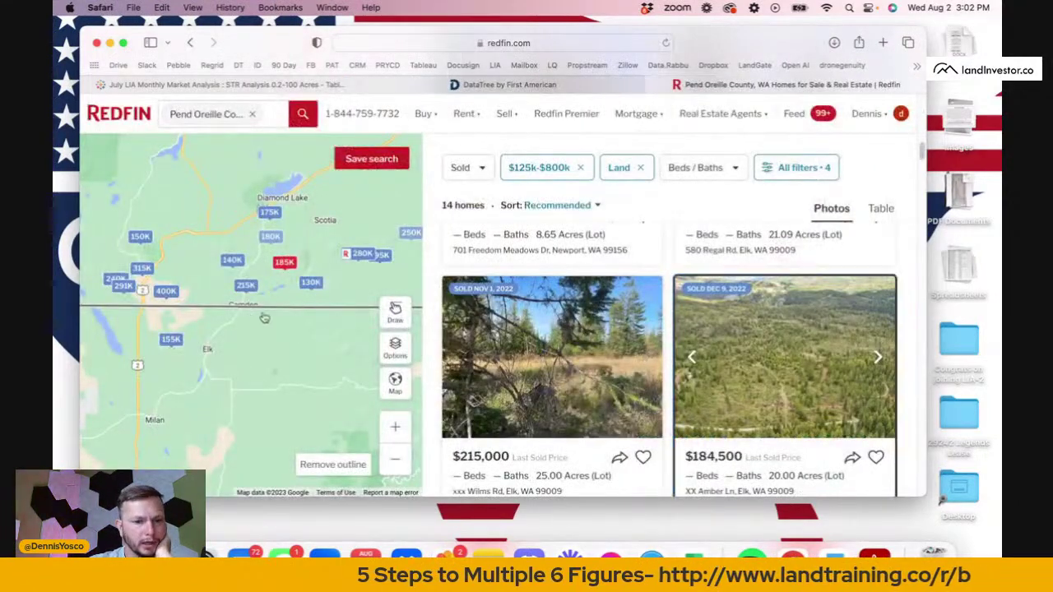
drag(255, 319, 283, 338)
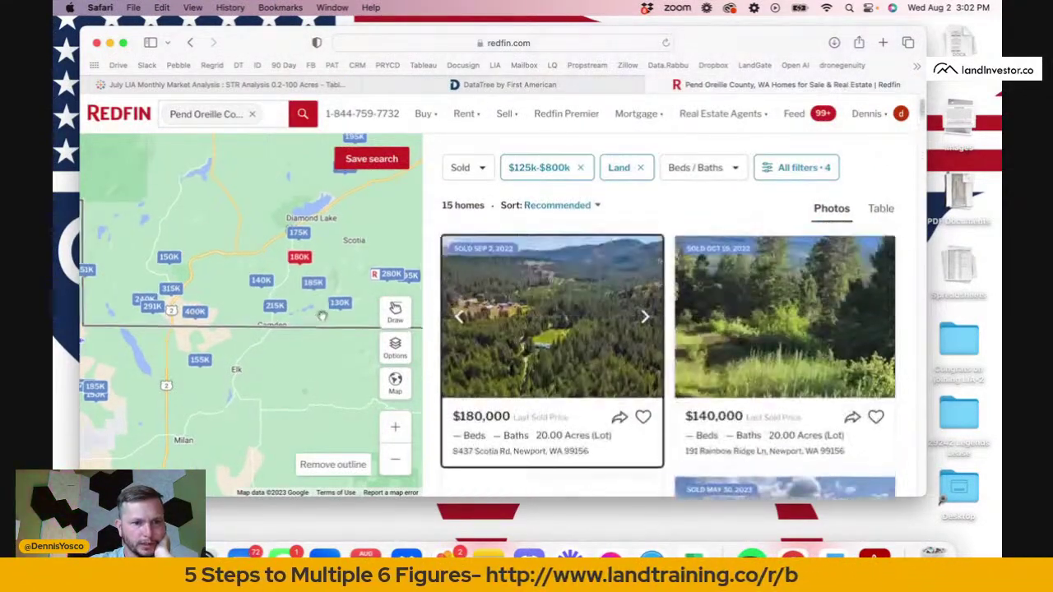
click(171, 260)
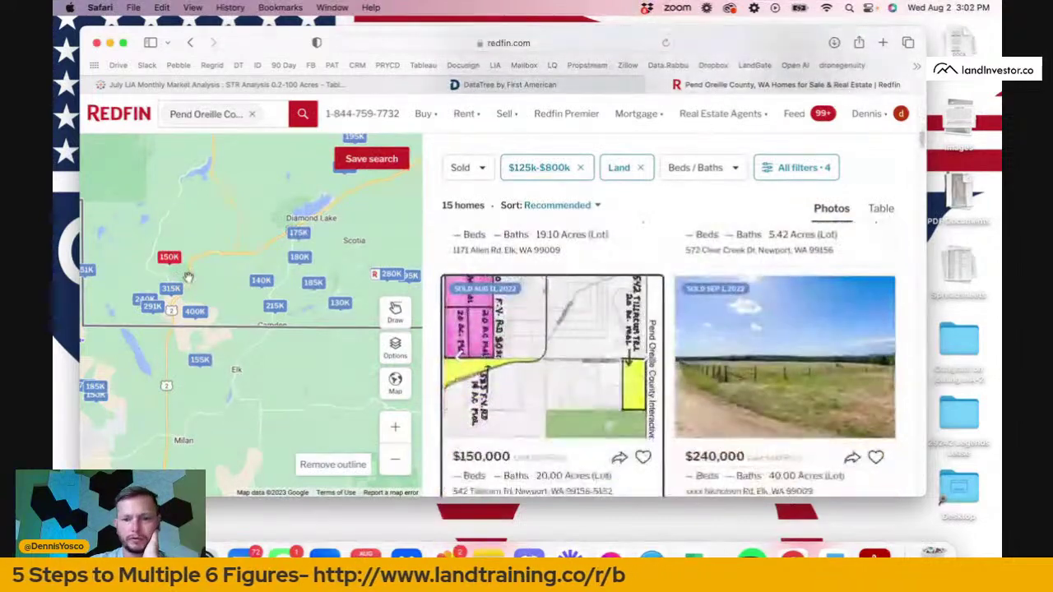
drag(188, 278, 251, 280)
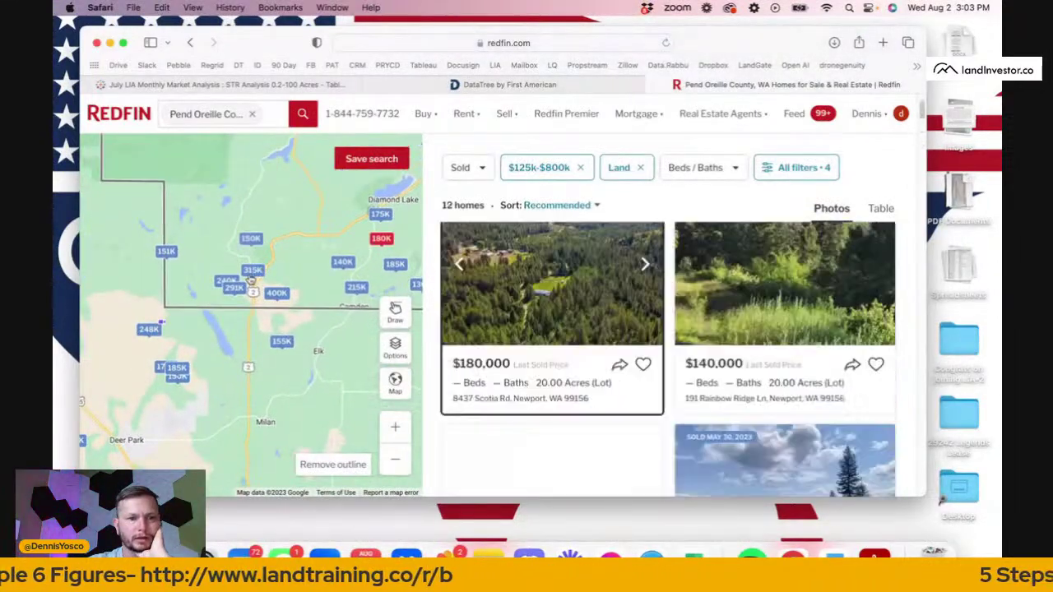
Compare the $315,000, $240,000, $291,000 and $151,000 parcels, then zoom out to 30 homes.
click(252, 273)
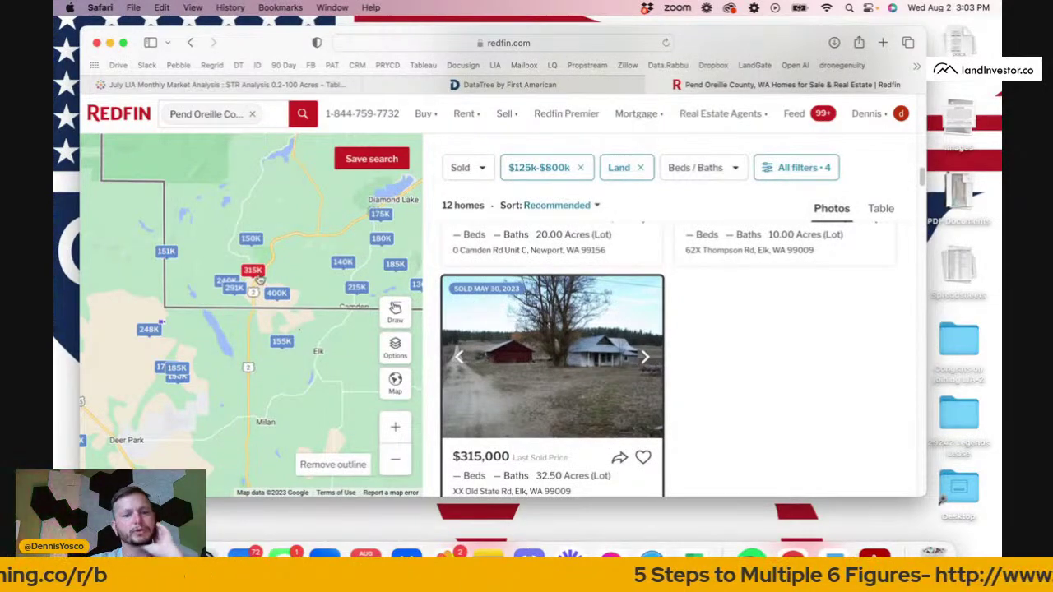
click(230, 283)
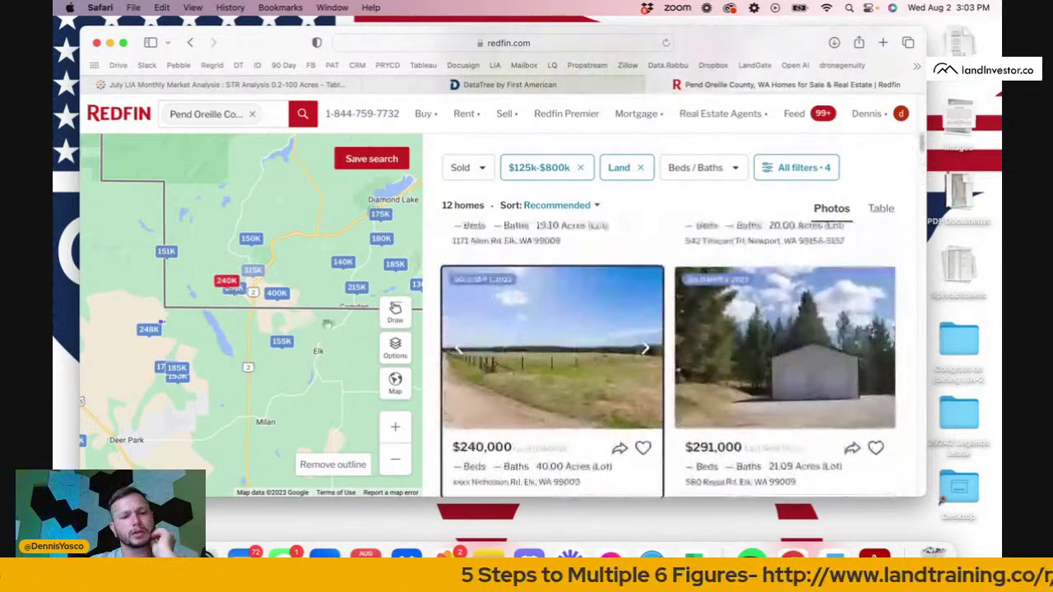
click(252, 272)
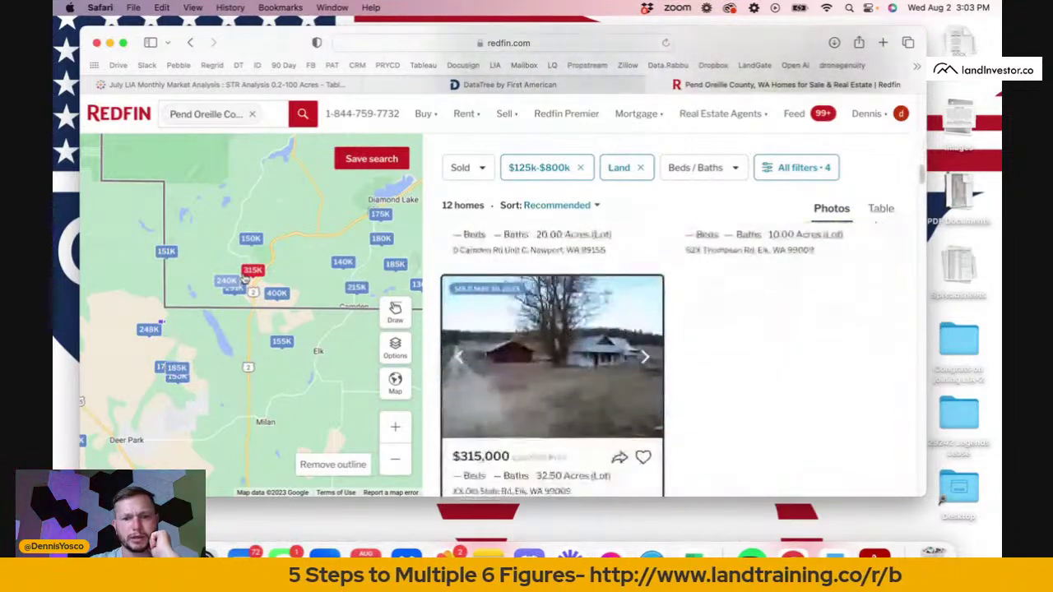
click(227, 282)
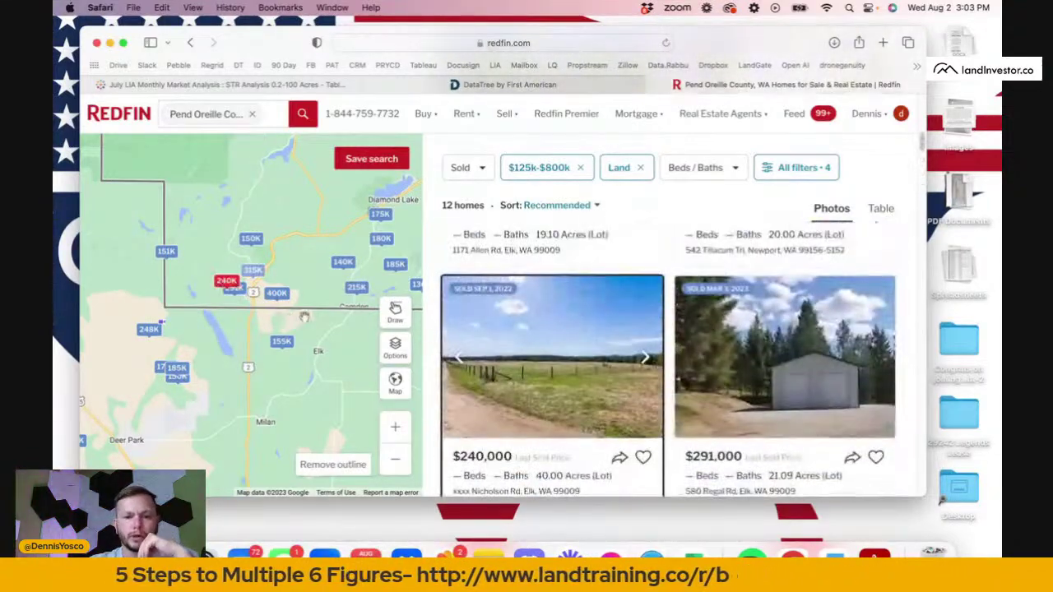
click(236, 293)
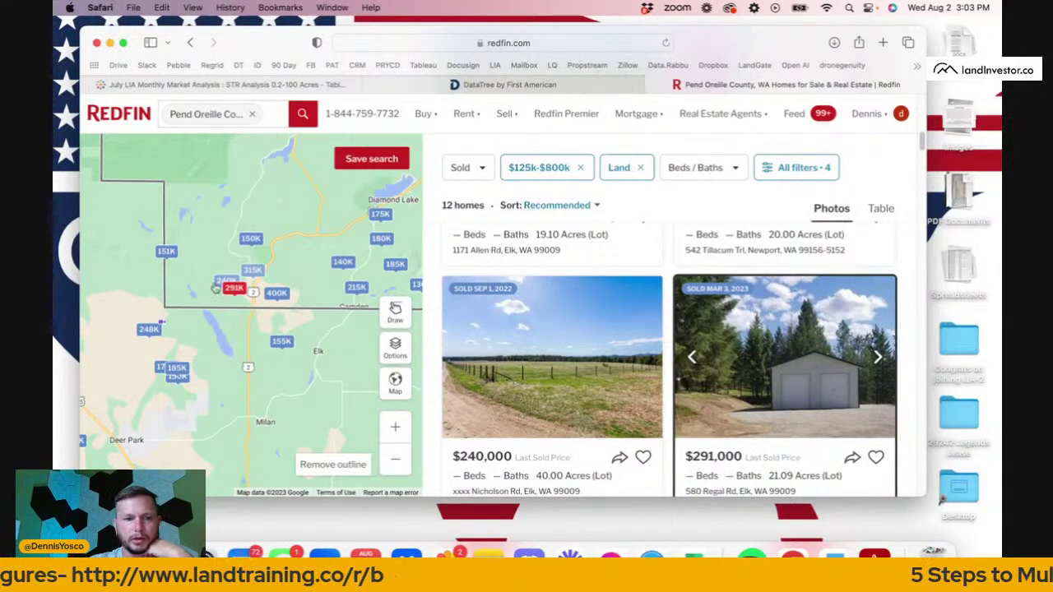
click(167, 251)
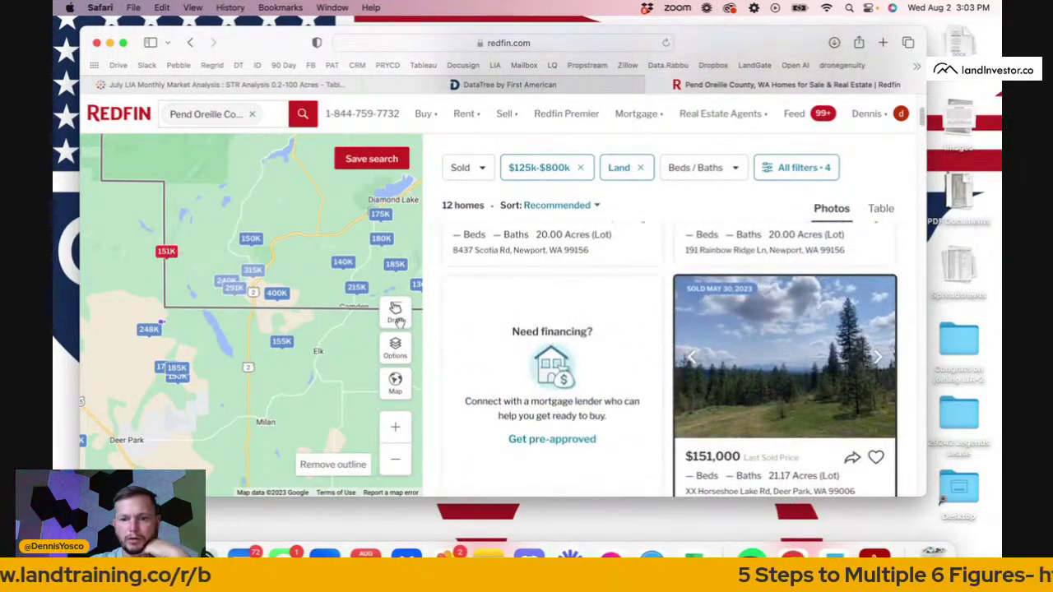
scroll(315, 352, down, 3)
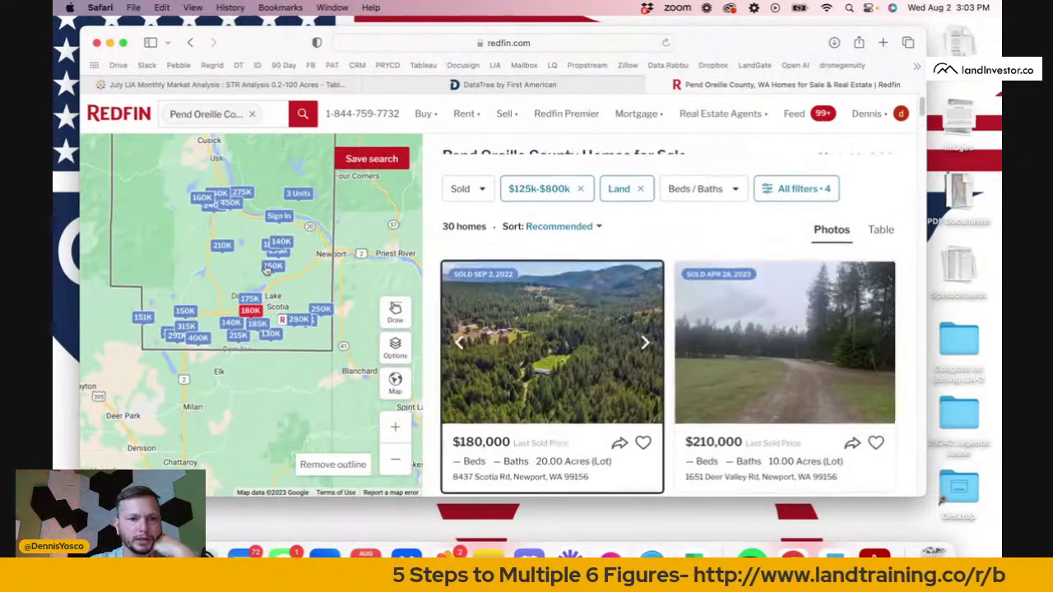
Inspect the $150,000, $140,000 and $180,000 sold parcels on the map.
click(272, 264)
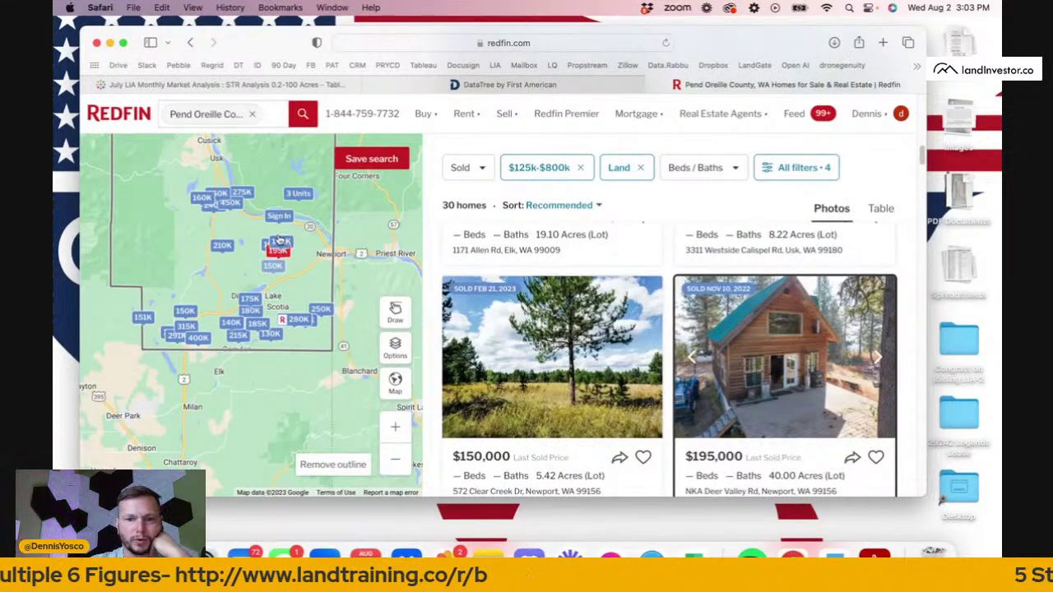
click(279, 242)
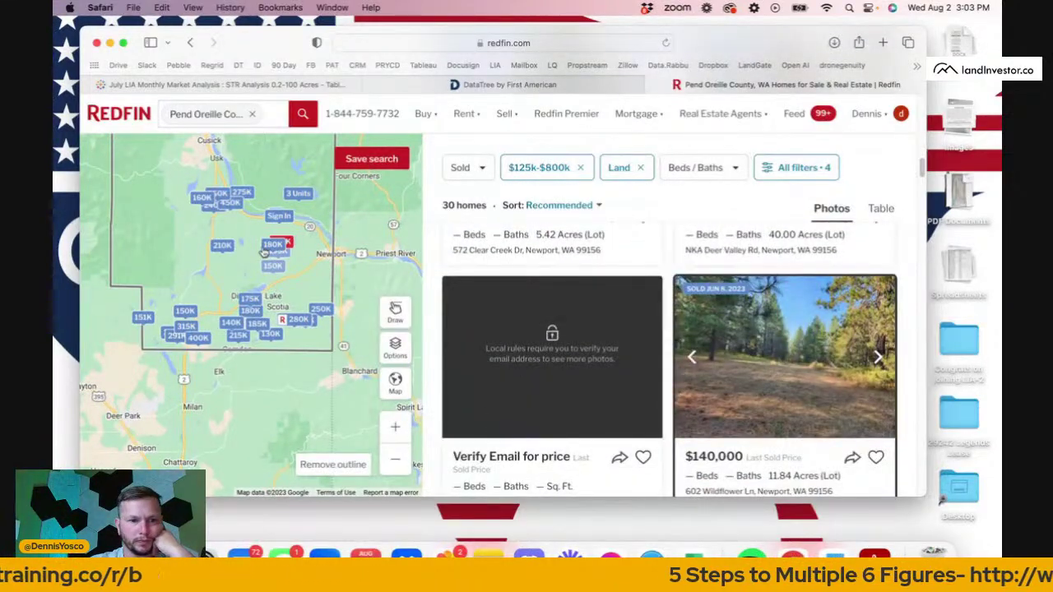
click(265, 250)
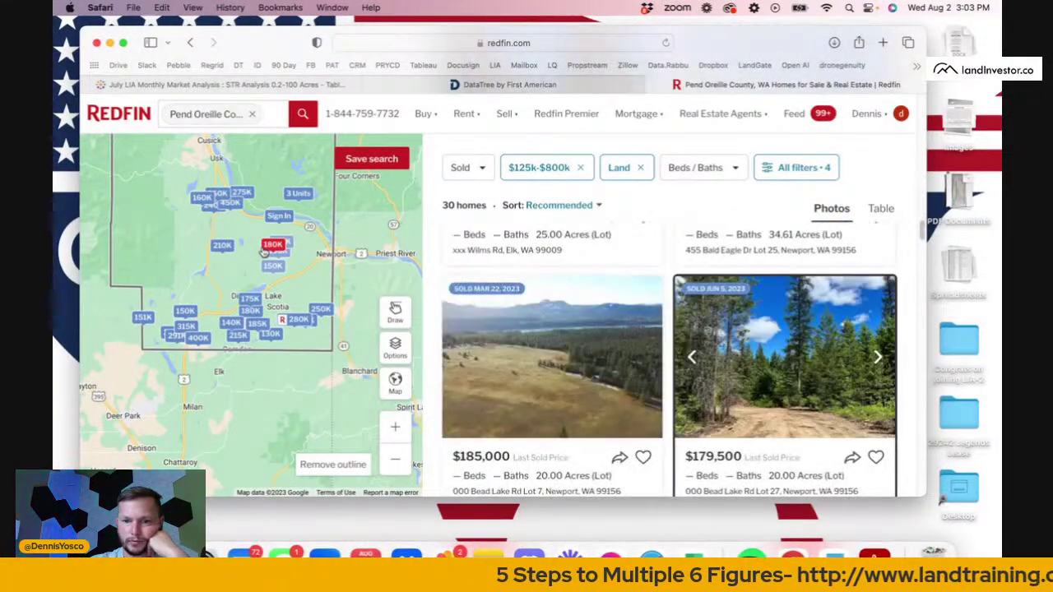
Zoom into central Pend Oreille County, check the $210,000 sale, and pan north for more parcels.
double_click(247, 268)
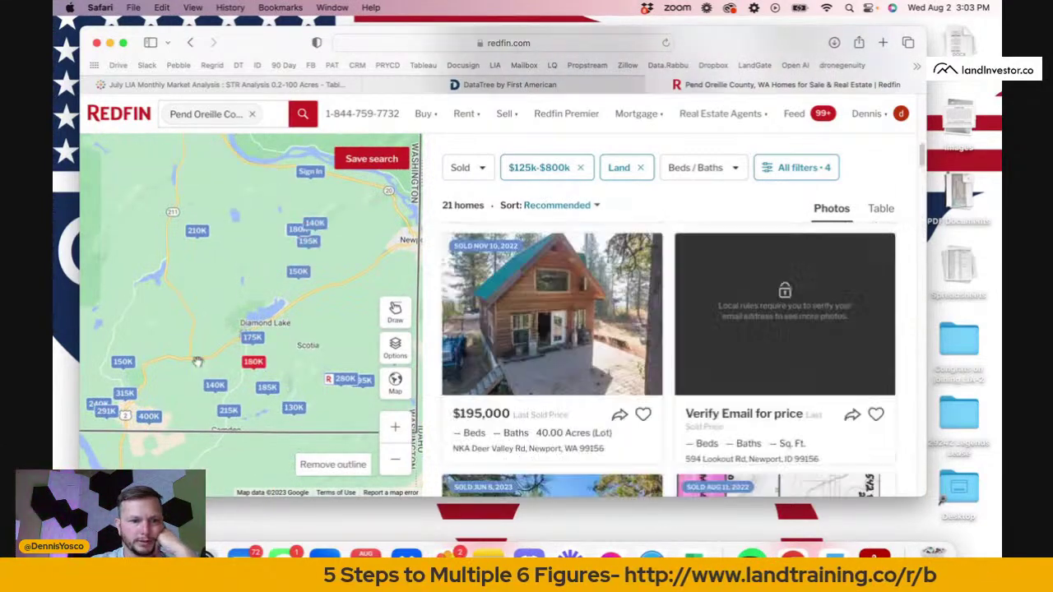
click(198, 232)
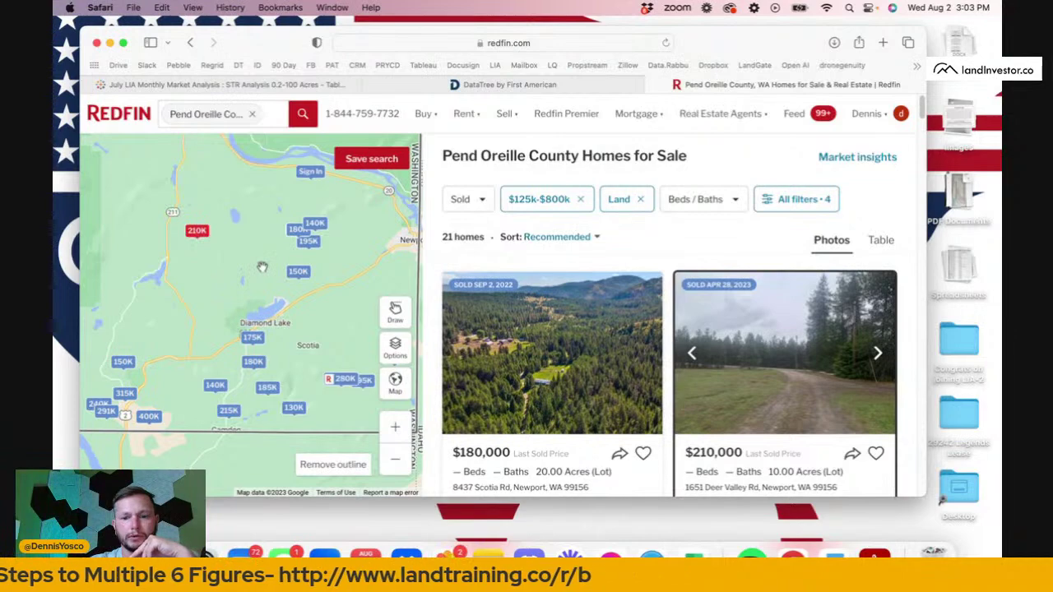
scroll(261, 267, down, 3)
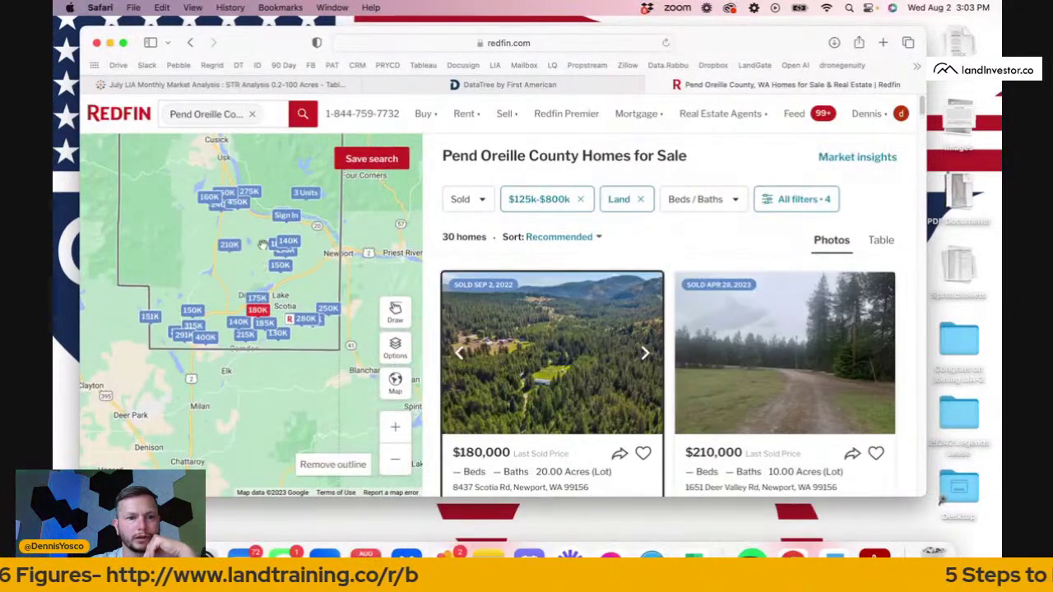
drag(244, 235, 213, 269)
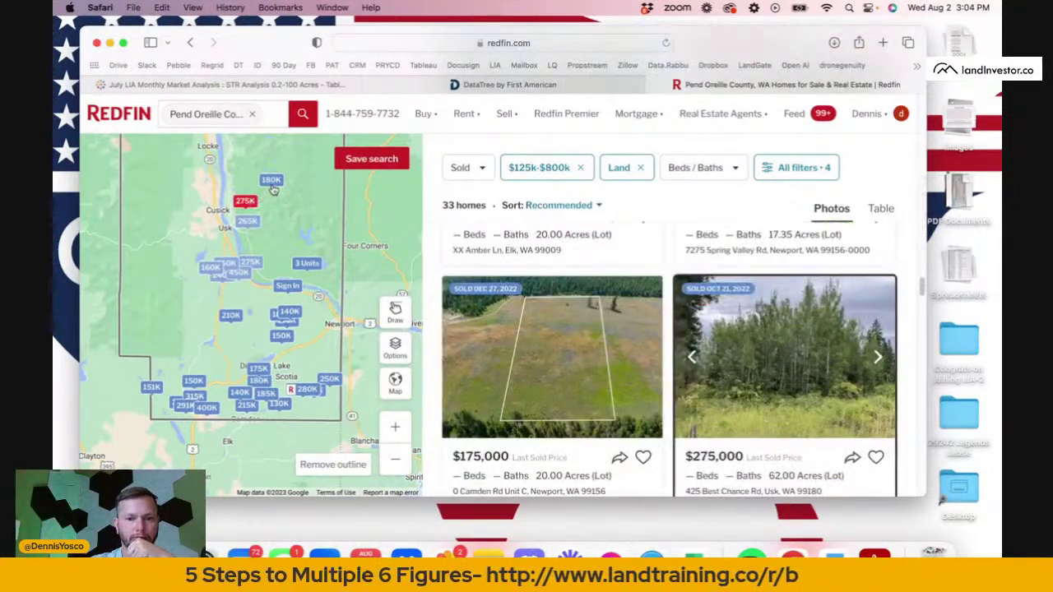
scroll(273, 309, down, 3)
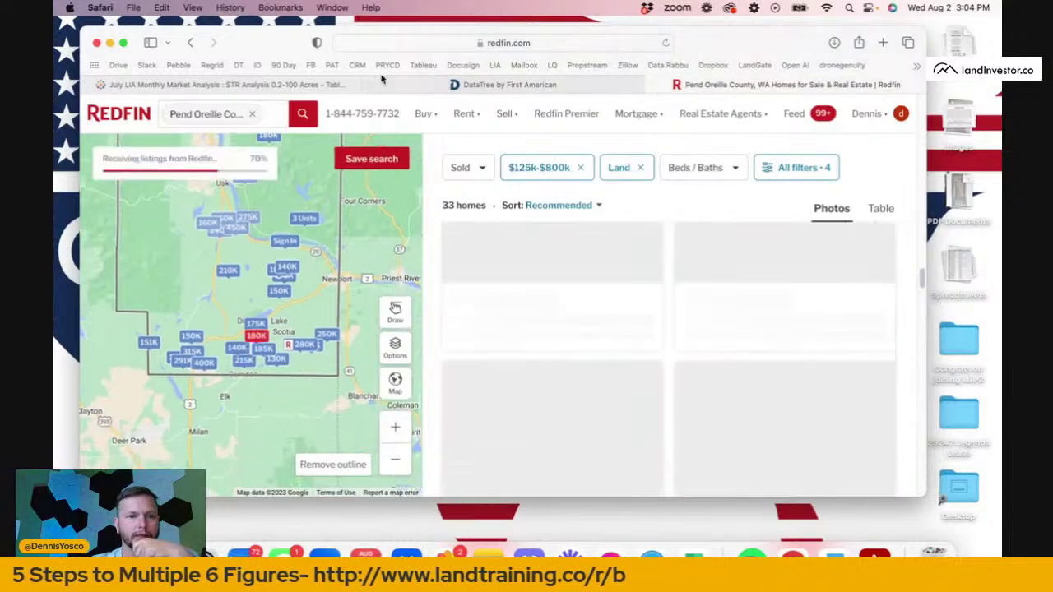
scroll(218, 375, down, 3)
scroll(218, 375, left, 3)
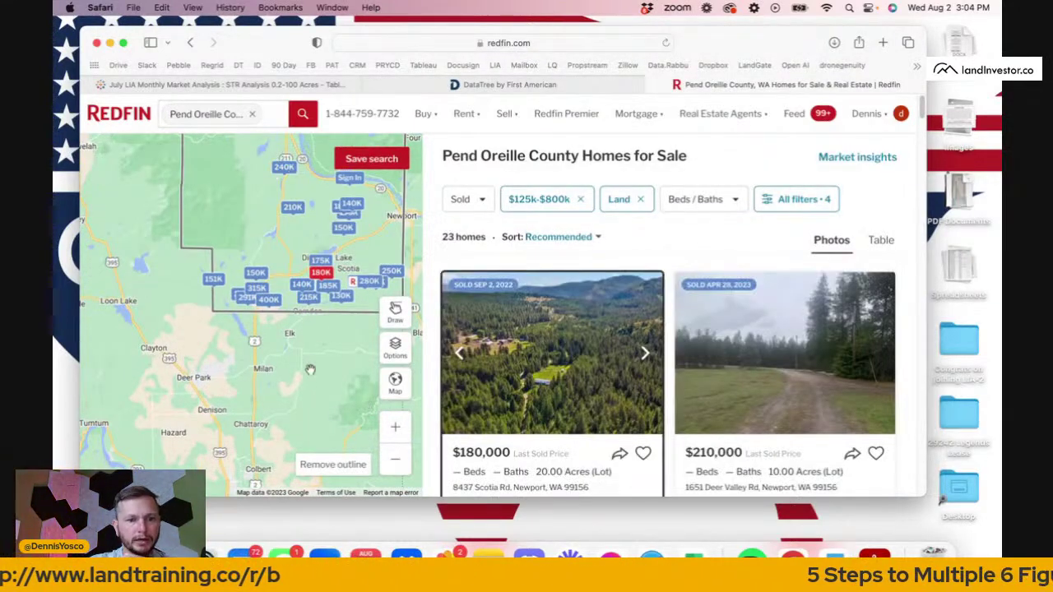
click(333, 464)
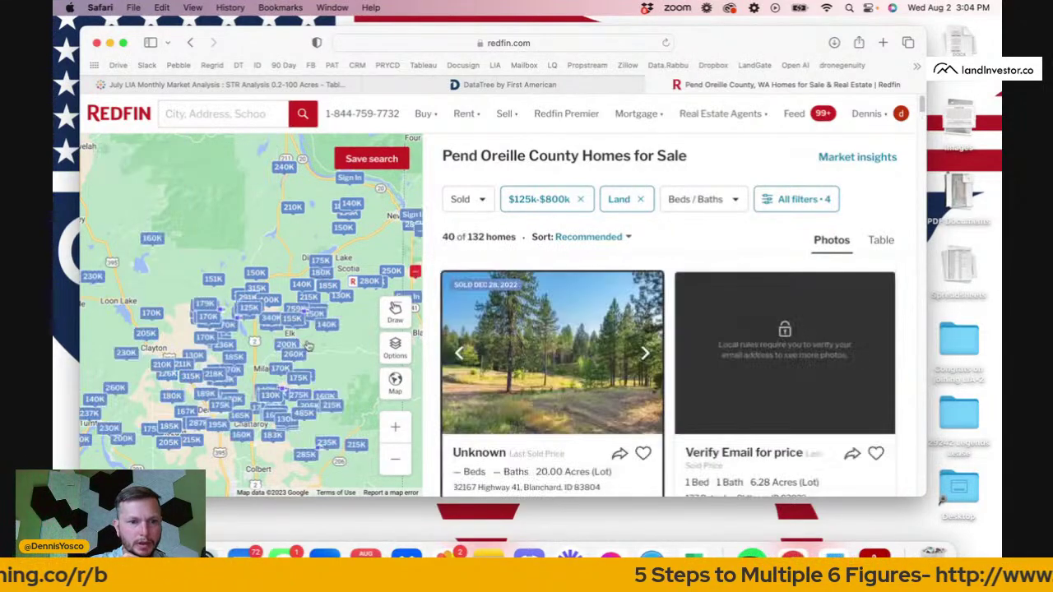
scroll(261, 340, up, 5)
scroll(261, 341, up, 3)
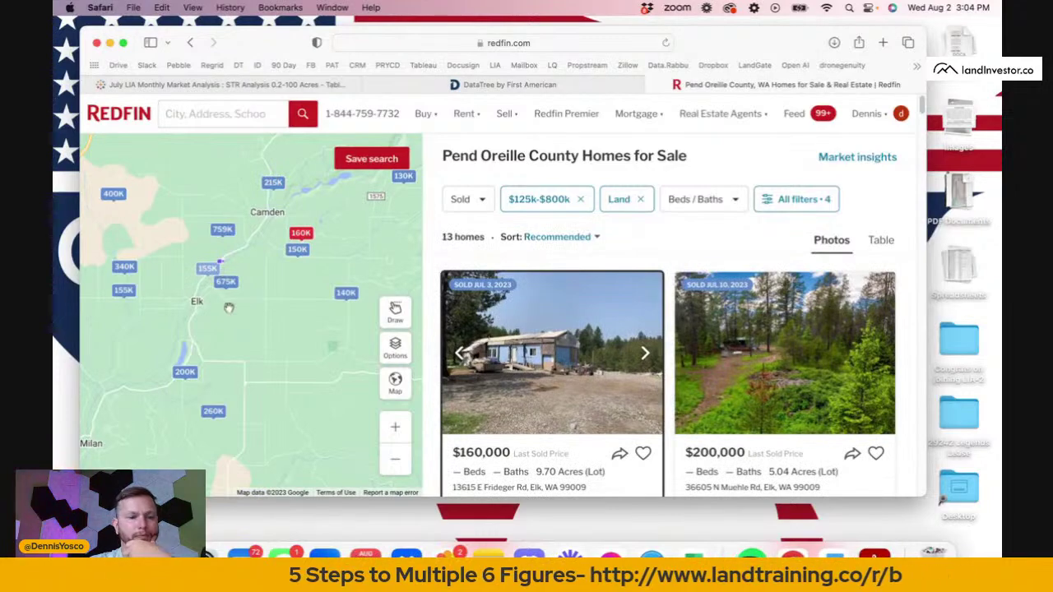
scroll(228, 308, down, 3)
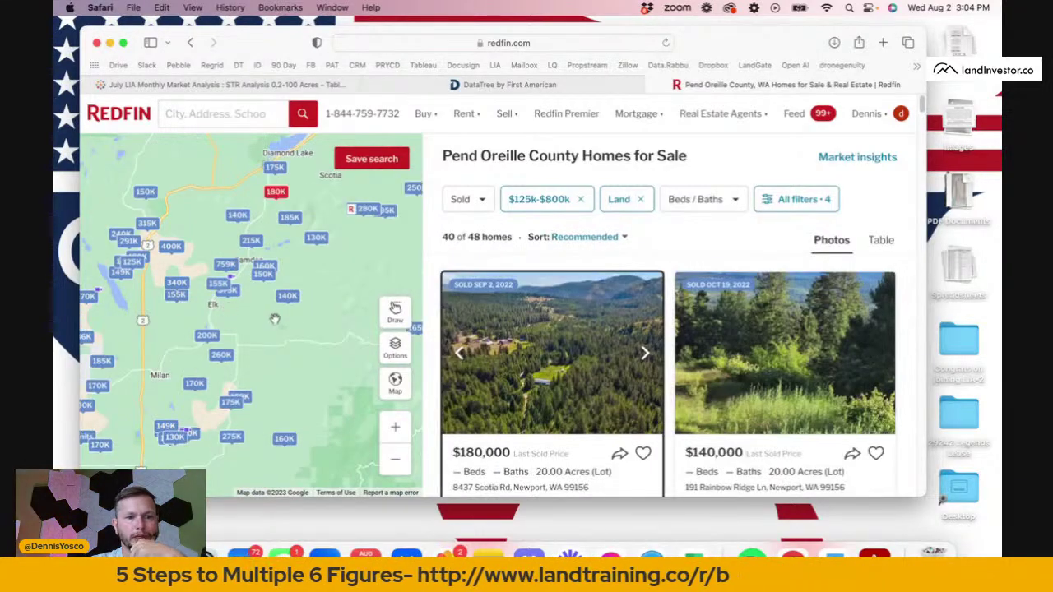
mouse_move(137, 262)
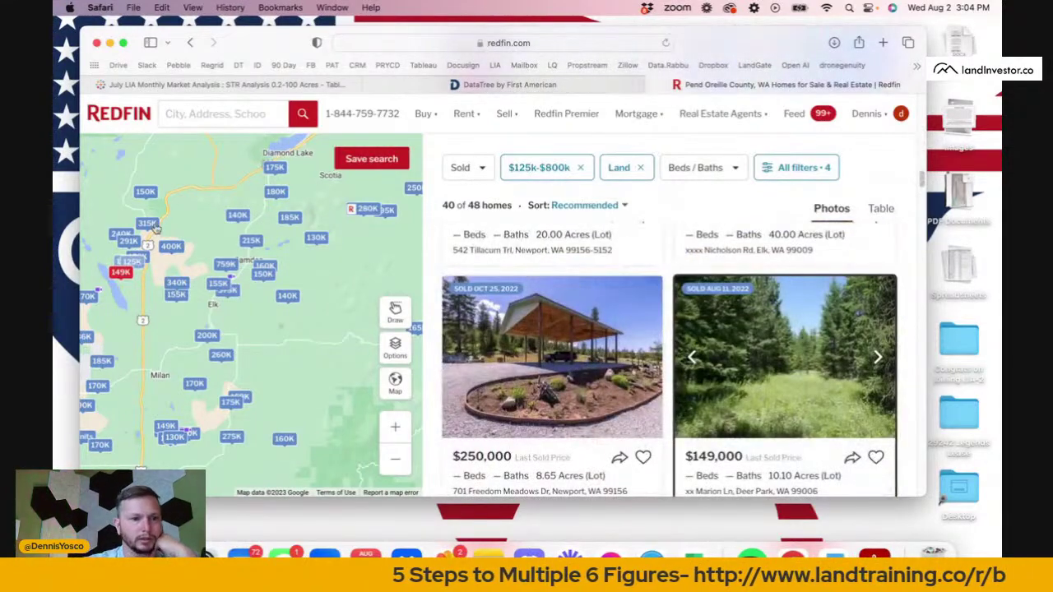
mouse_move(122, 236)
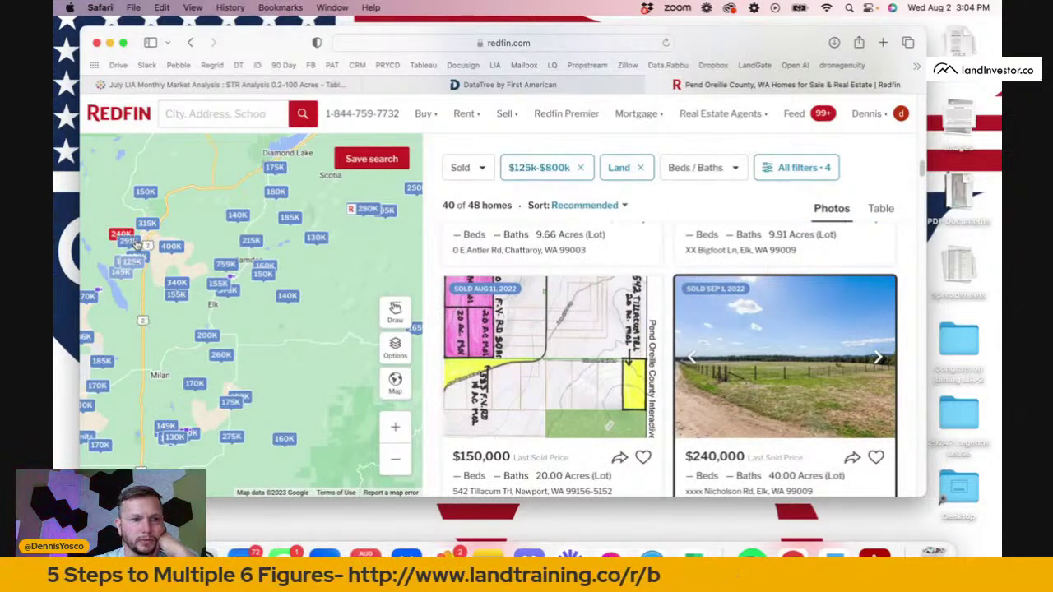
mouse_move(110, 366)
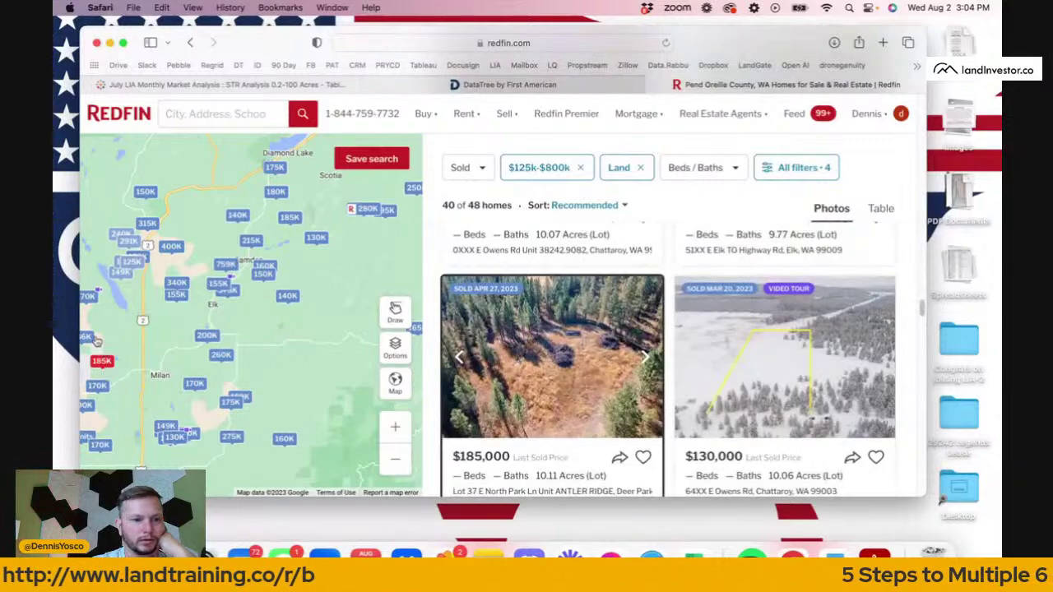
mouse_move(95, 339)
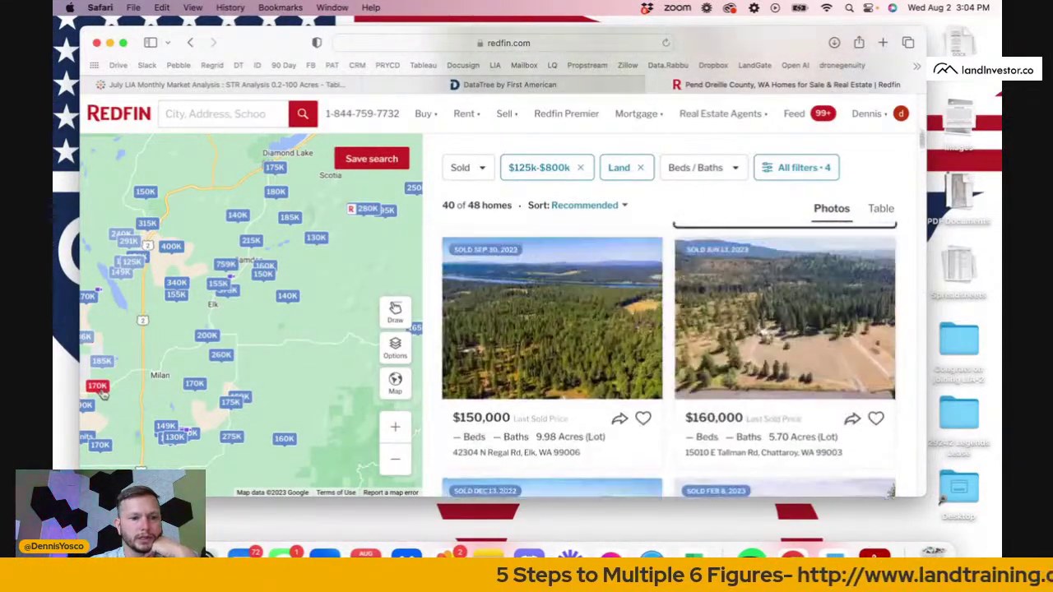
mouse_move(100, 393)
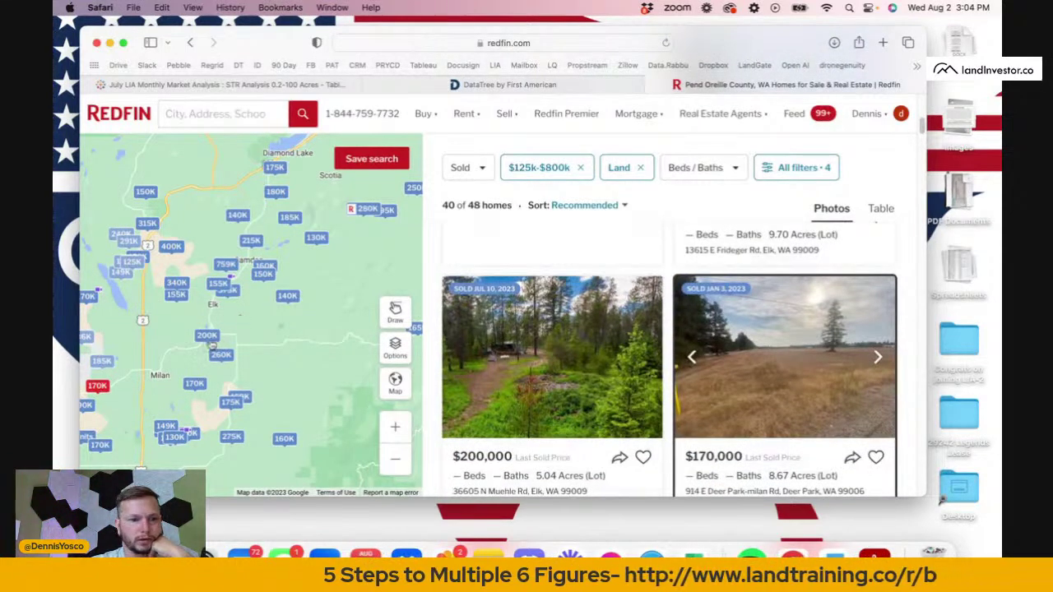
mouse_move(211, 344)
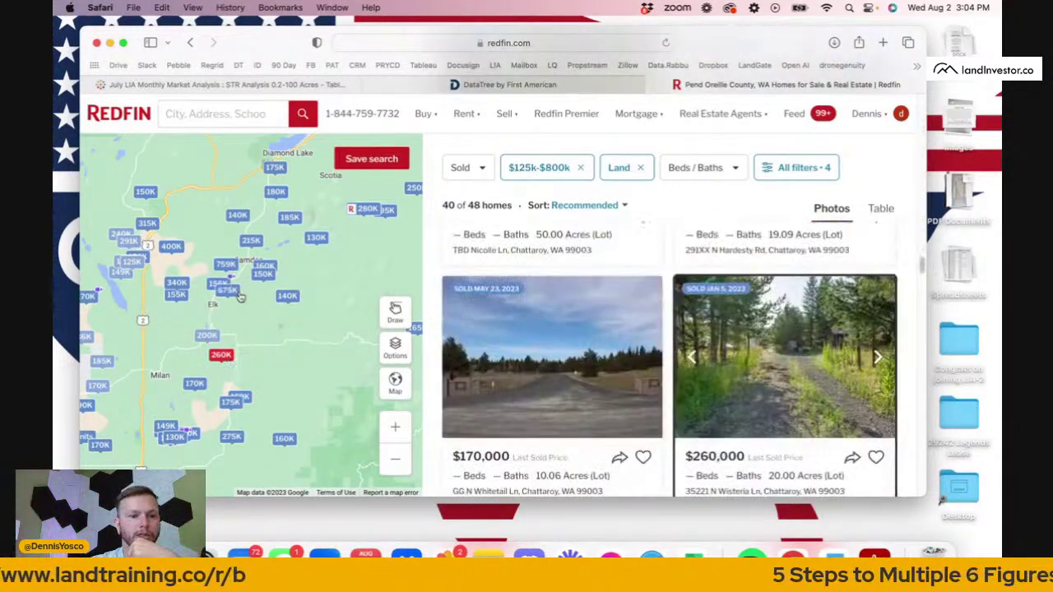
mouse_move(234, 294)
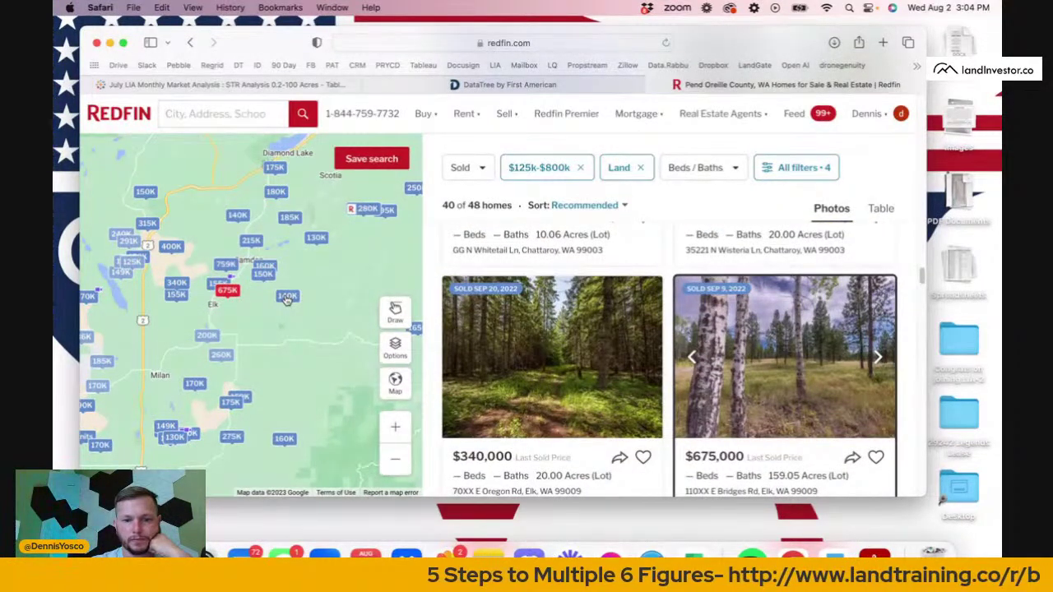
mouse_move(286, 297)
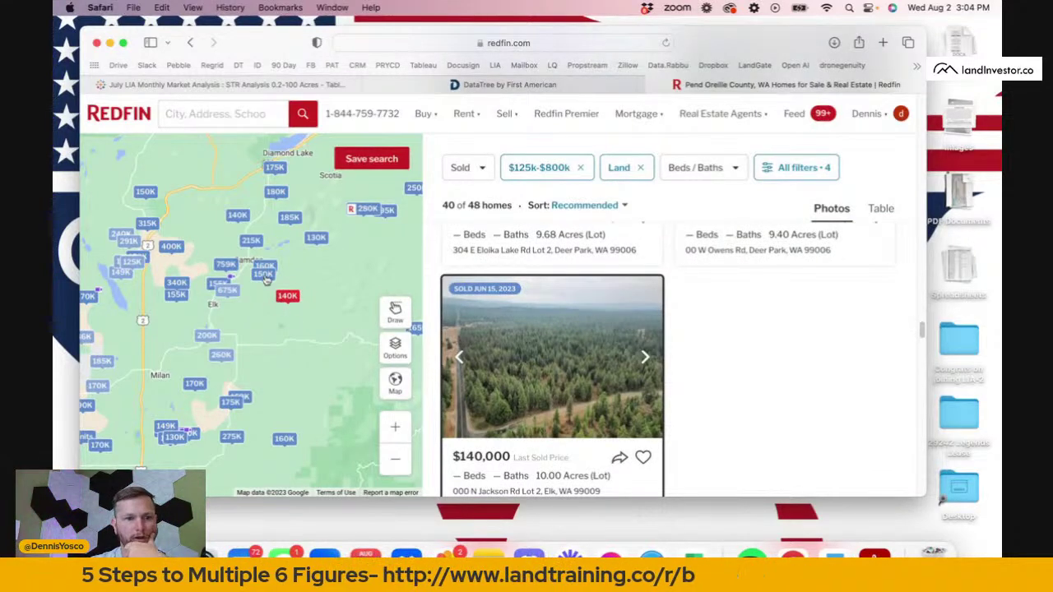
mouse_move(264, 276)
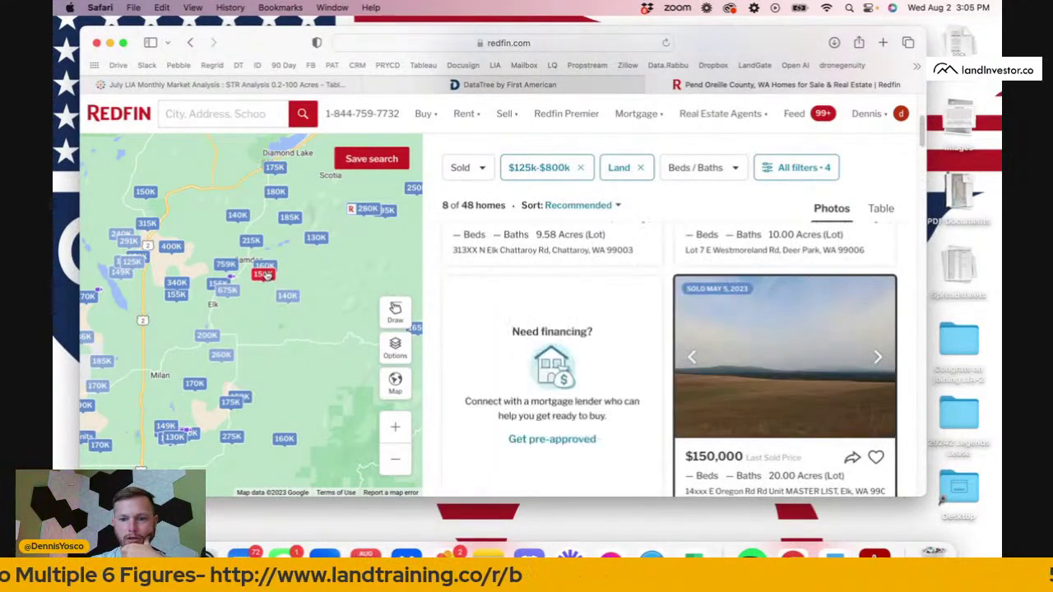
Pan south and review the $159,000 0 E Antler Rd sale, then return to results.
drag(219, 205, 219, 238)
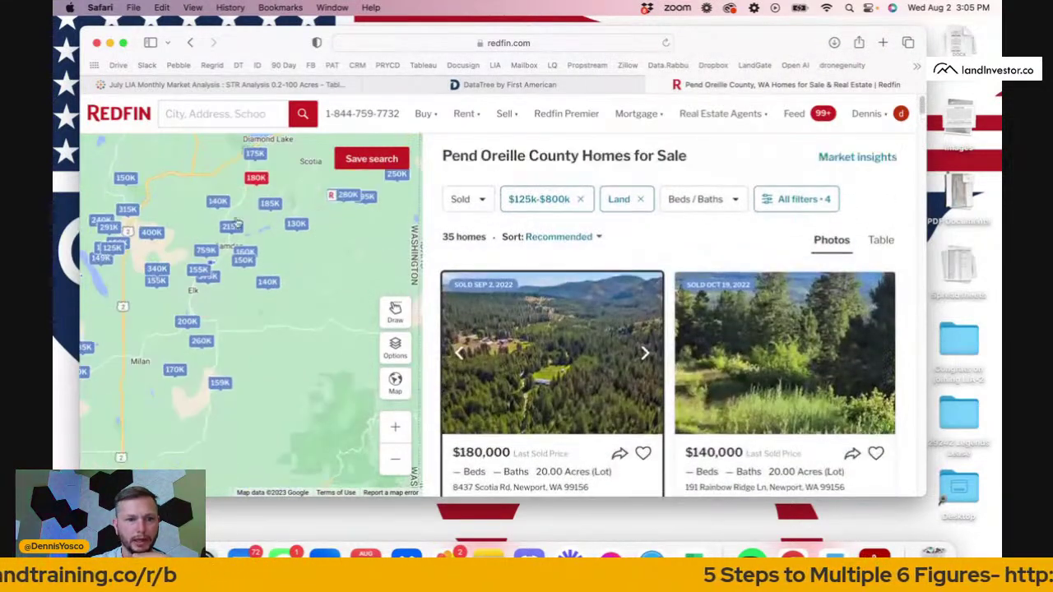
mouse_move(213, 392)
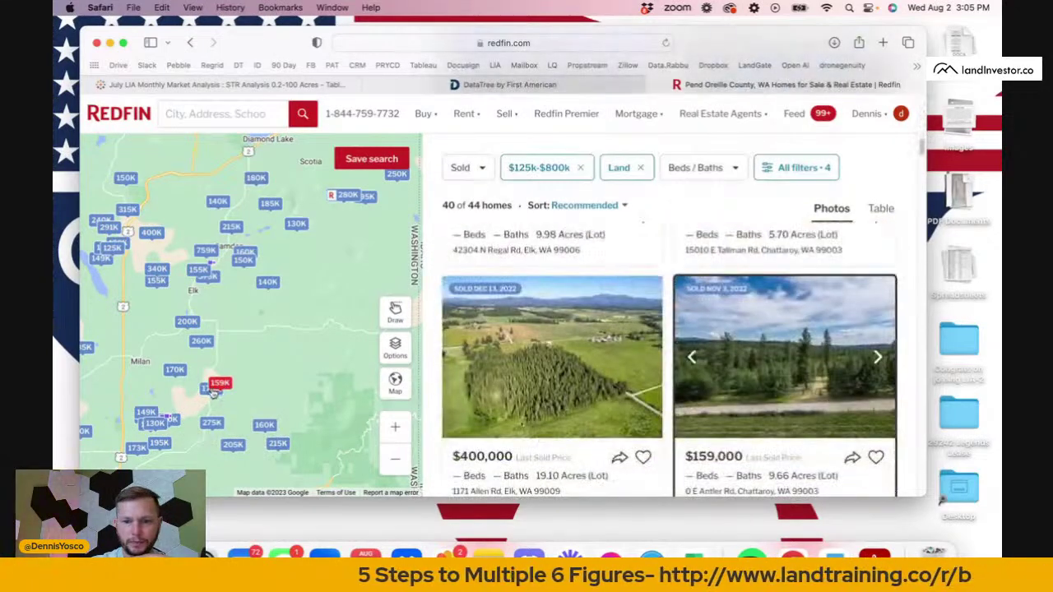
click(212, 392)
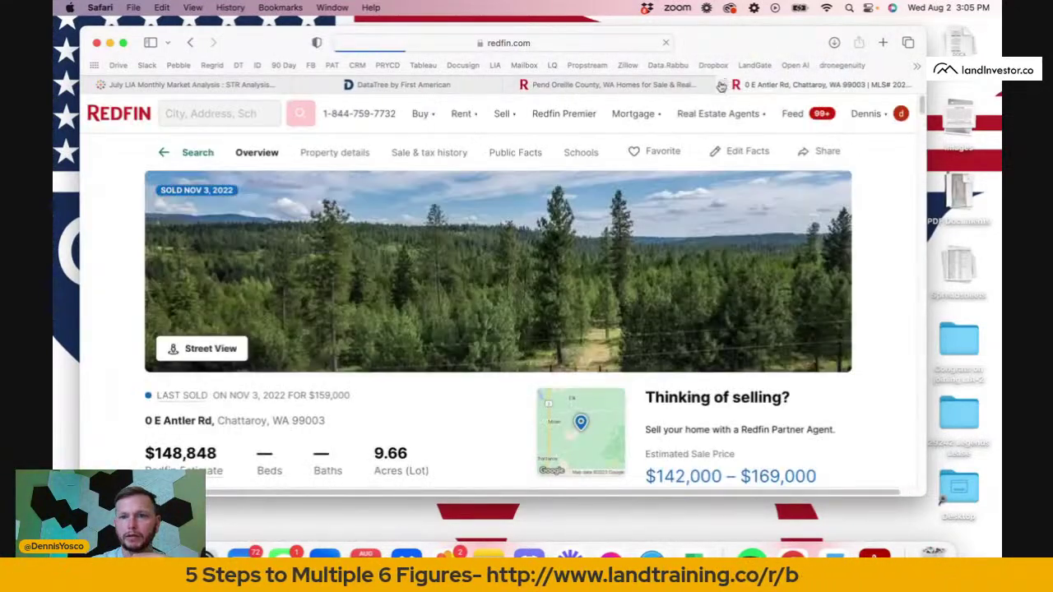
click(721, 85)
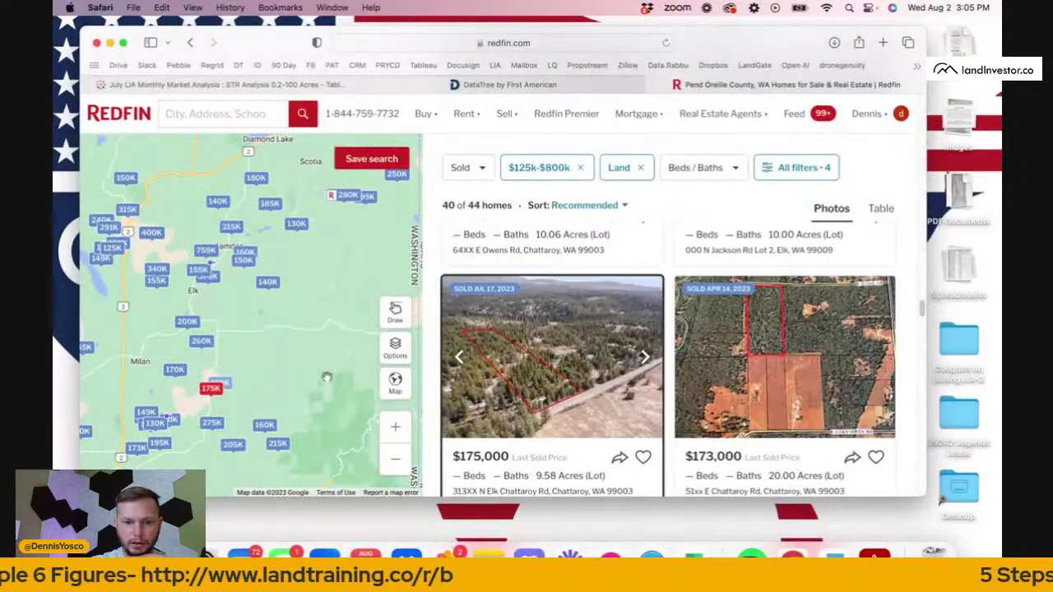
Check the $149,000, 168K, 173K and 195K sales, then zoom the map out.
drag(330, 377, 330, 327)
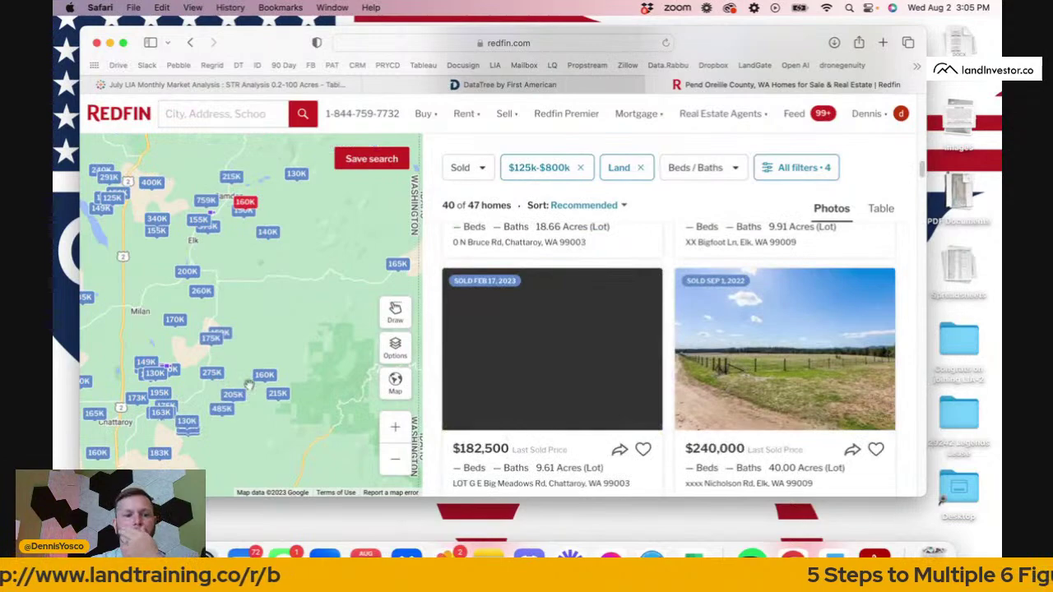
mouse_move(239, 381)
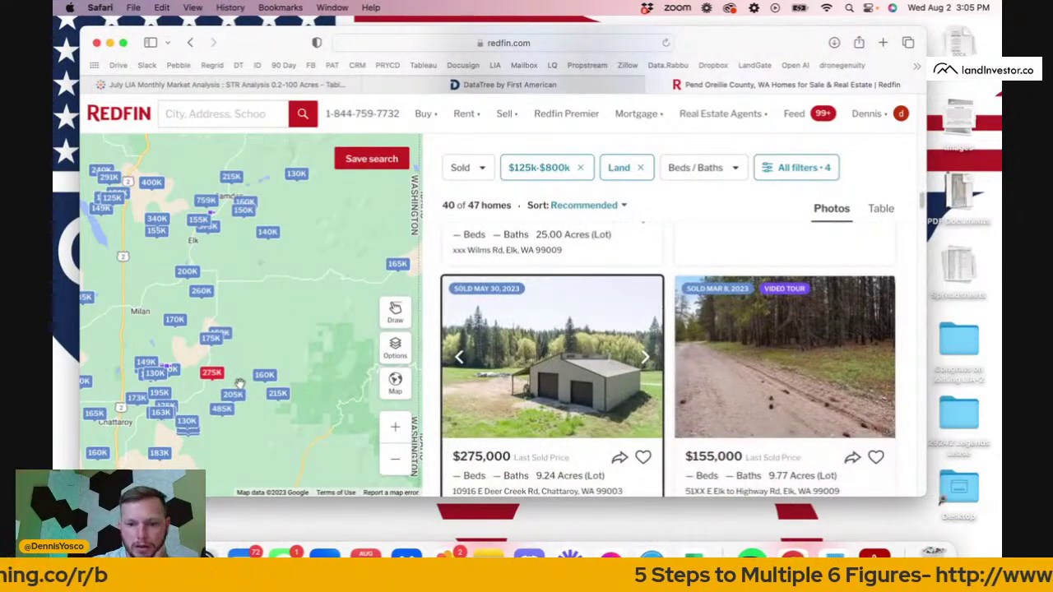
click(162, 372)
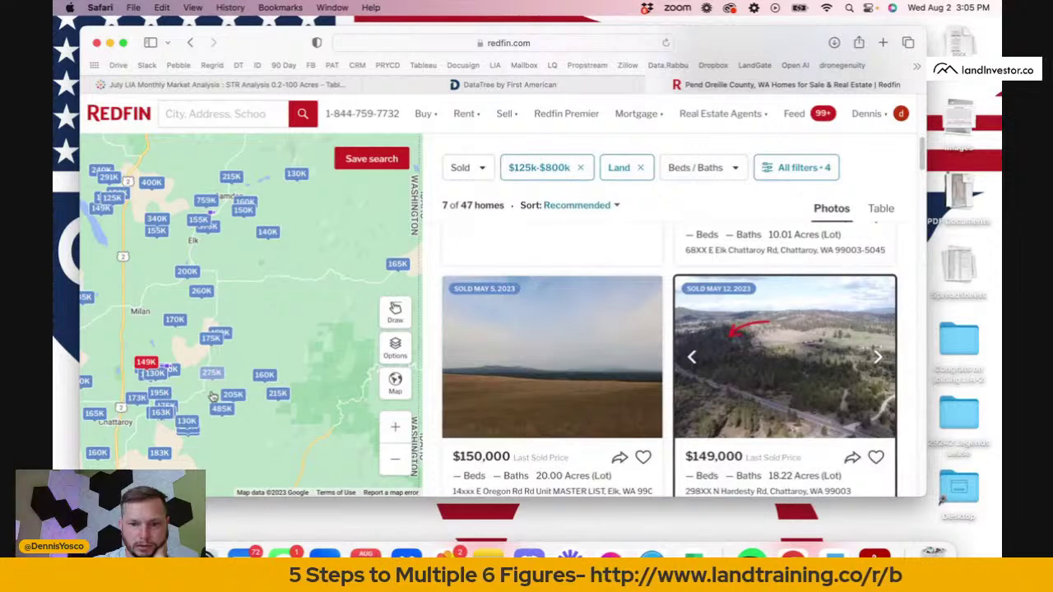
click(145, 378)
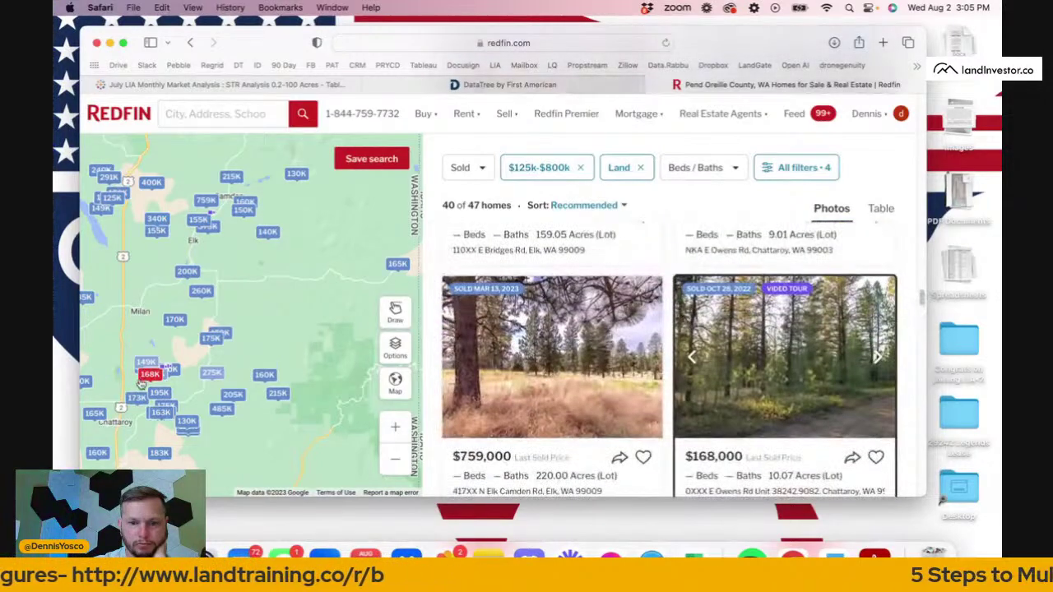
click(137, 403)
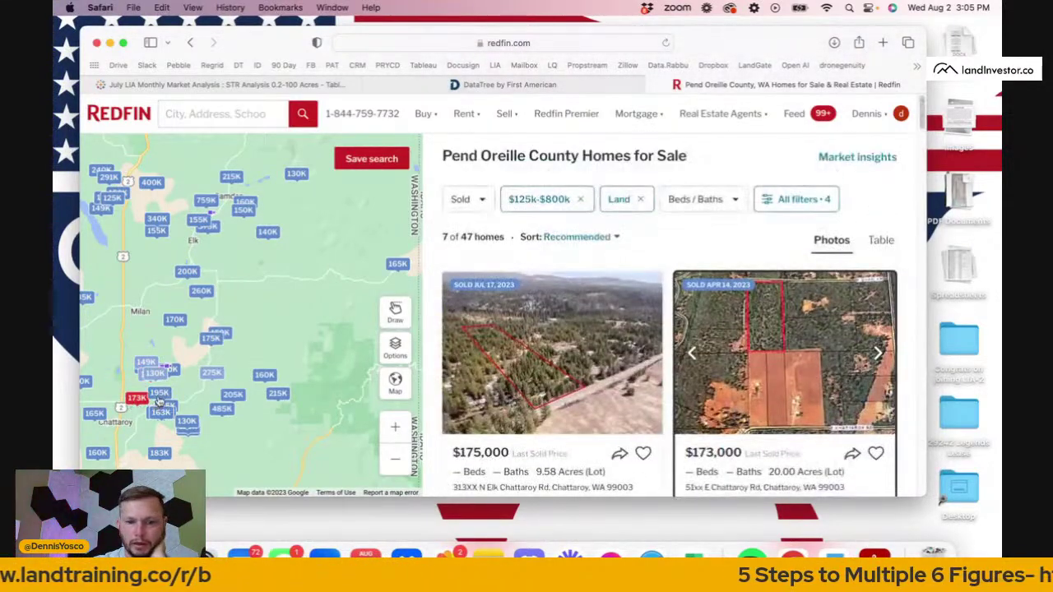
click(159, 398)
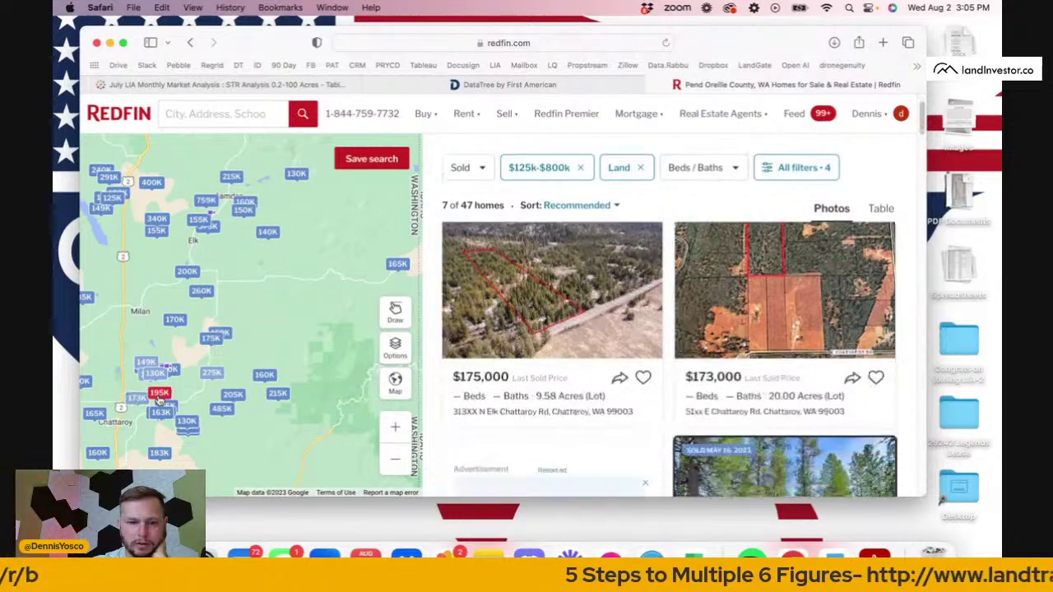
scroll(204, 410, down, 3)
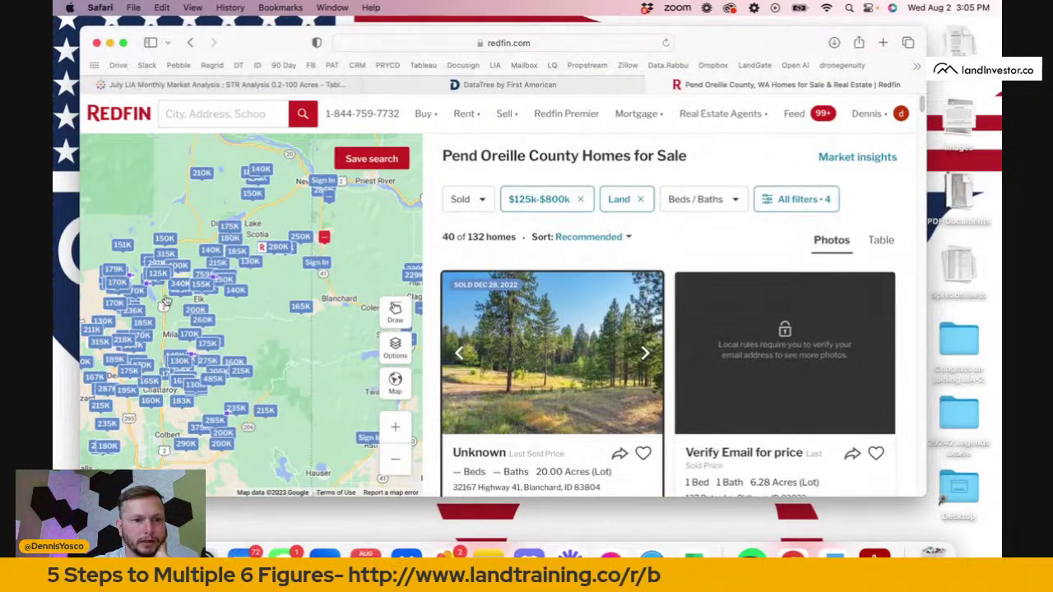
Switch to DataTree and look over the Pend Oreille County Advanced Search filter form (16,030 results).
click(506, 84)
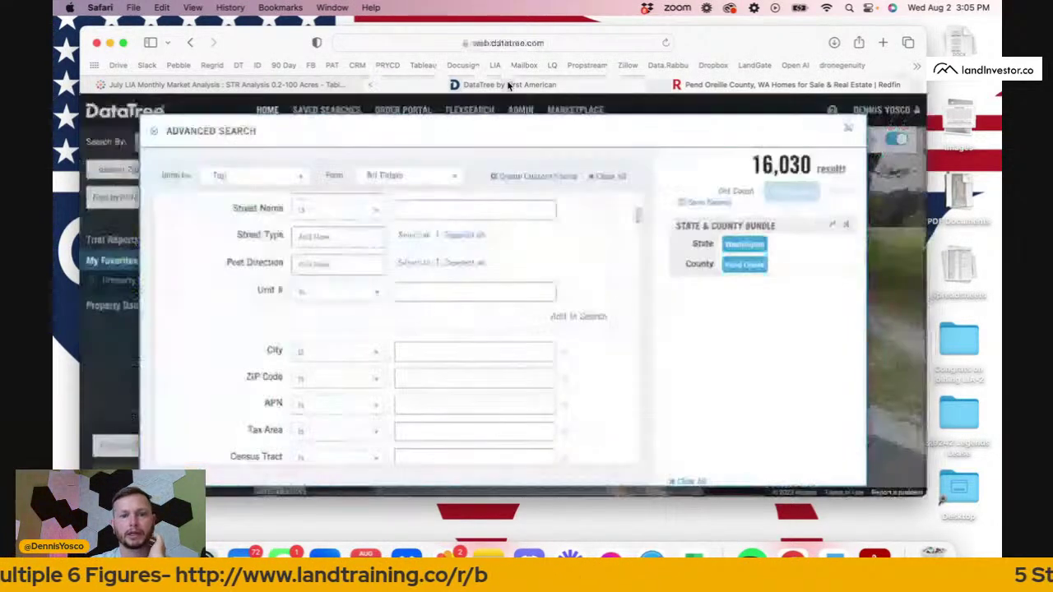
scroll(522, 260, up, 3)
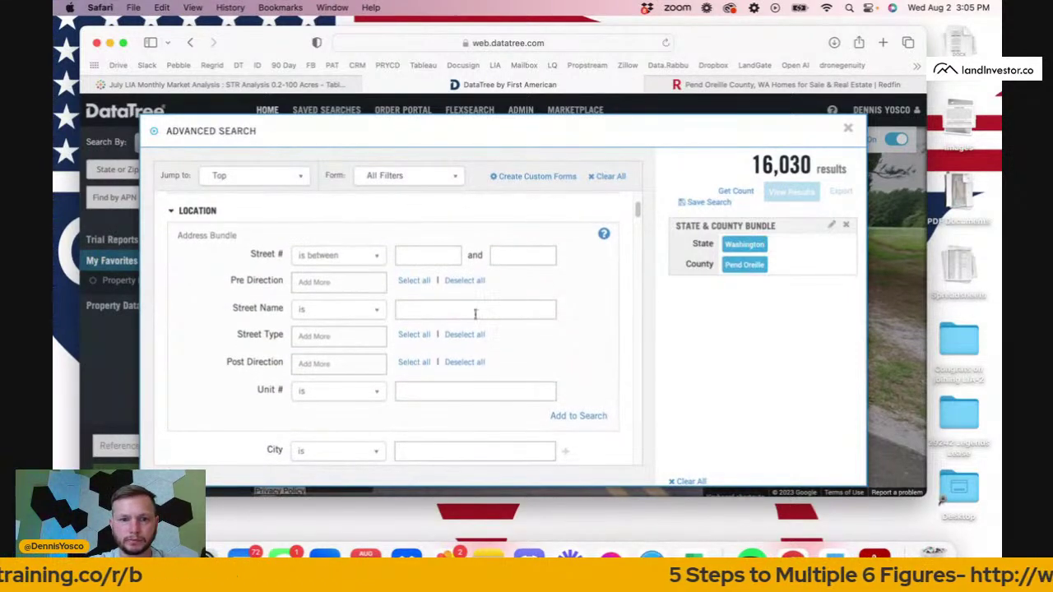
scroll(461, 335, down, 5)
scroll(461, 335, down, 9)
scroll(461, 329, up, 5)
scroll(461, 329, down, 1)
scroll(462, 329, up, 2)
scroll(461, 323, down, 12)
scroll(461, 325, down, 10)
scroll(462, 328, down, 2)
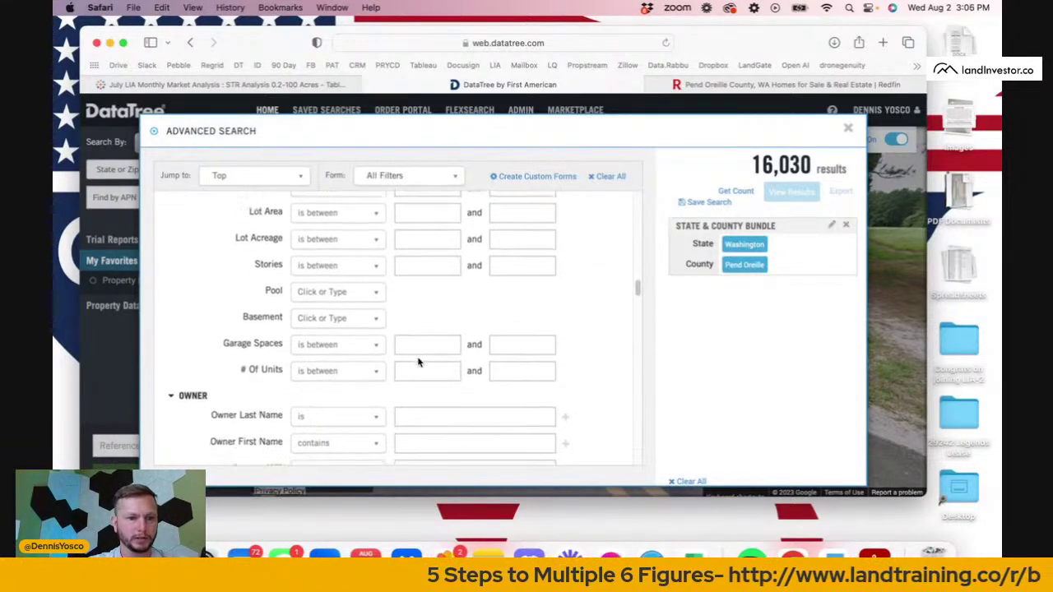
scroll(418, 359, down, 5)
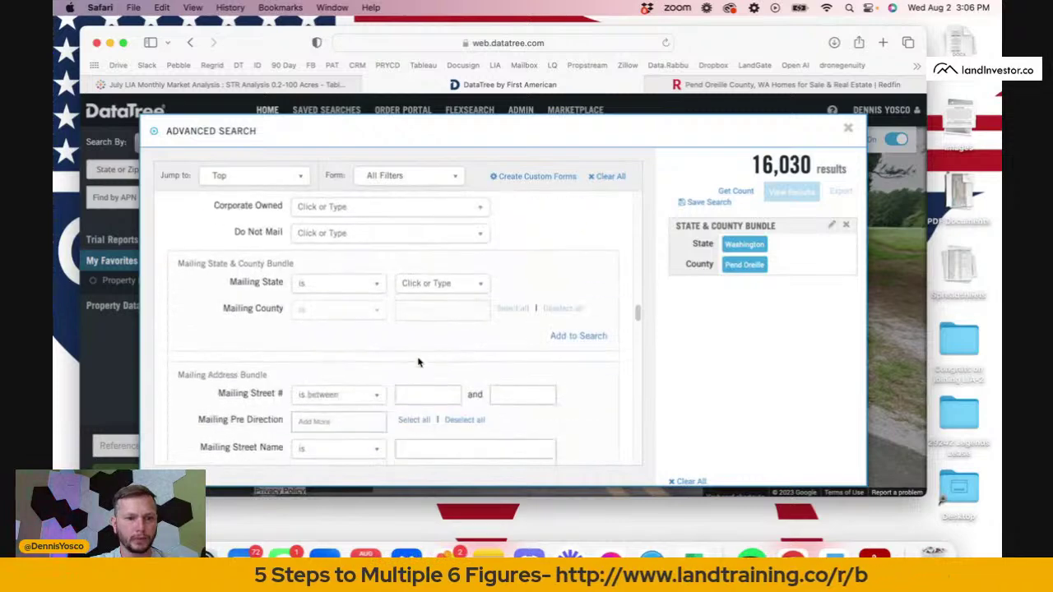
scroll(418, 362, down, 1)
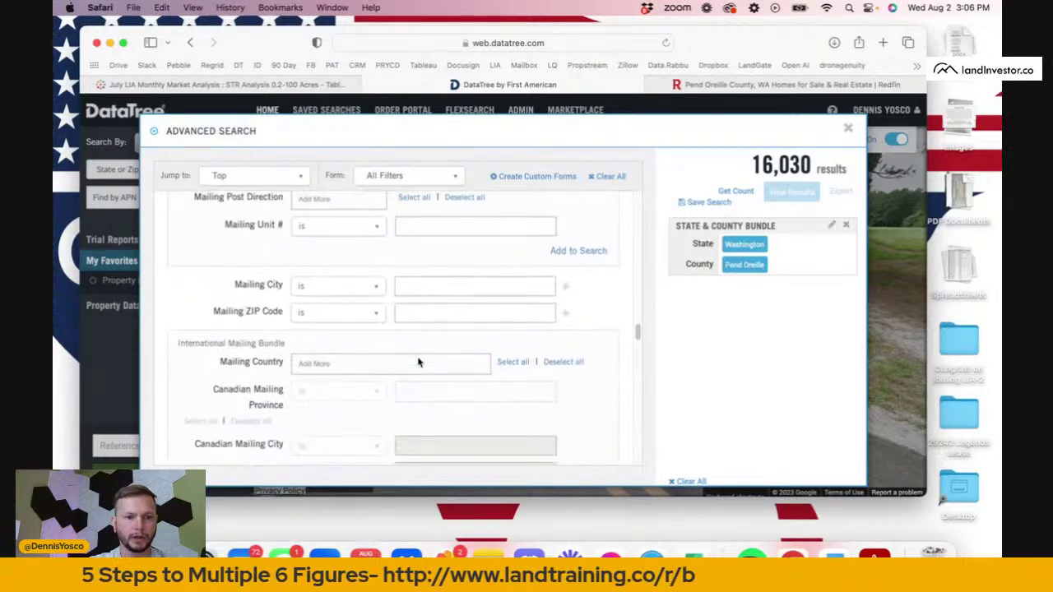
scroll(418, 362, down, 1)
scroll(418, 362, down, 3)
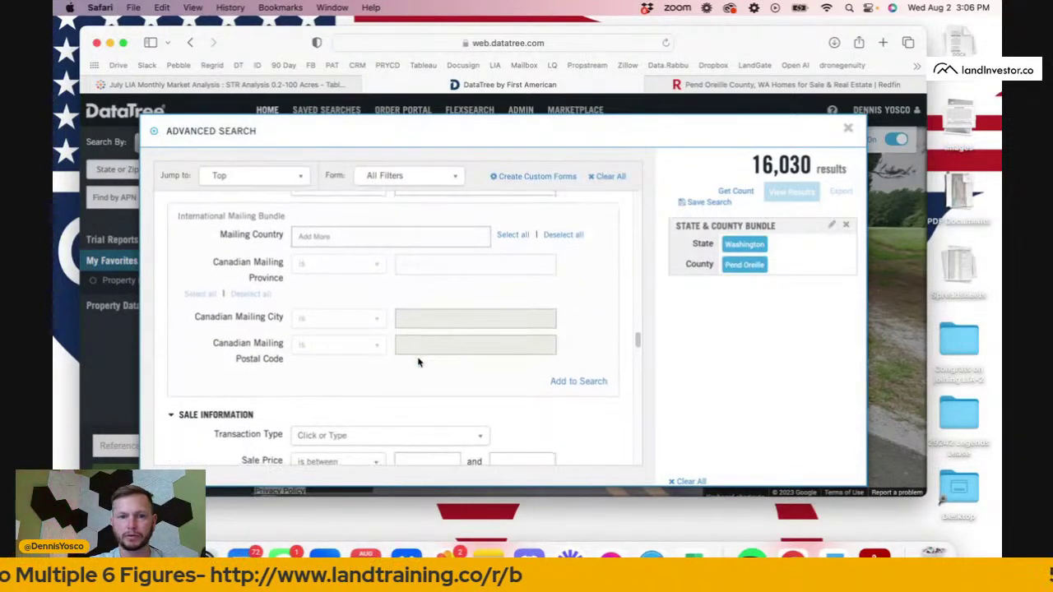
scroll(418, 362, down, 2)
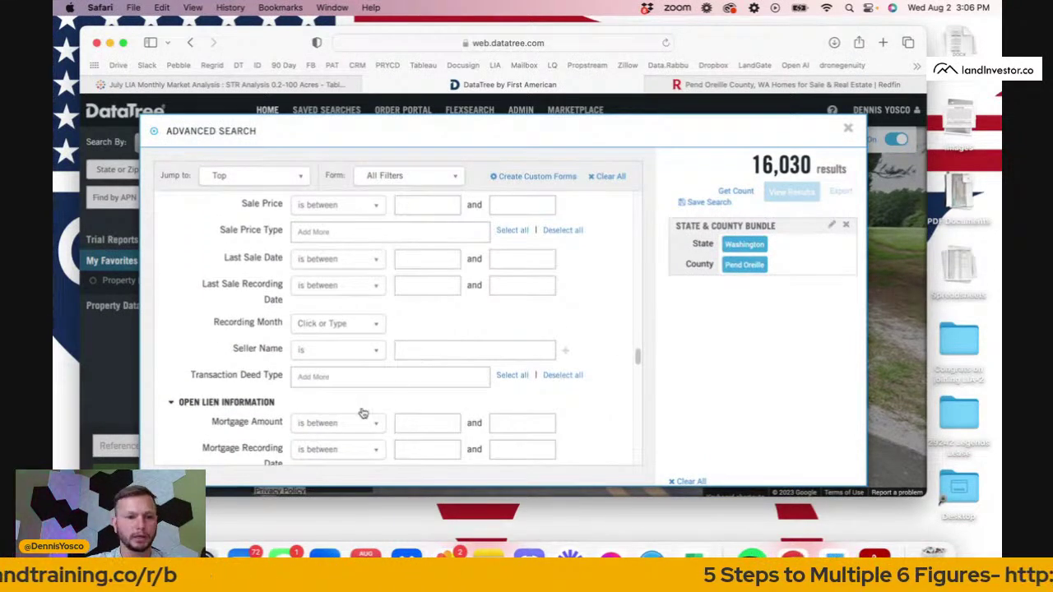
scroll(363, 413, down, 7)
scroll(362, 413, down, 8)
scroll(363, 413, up, 20)
scroll(362, 413, up, 6)
scroll(372, 344, up, 3)
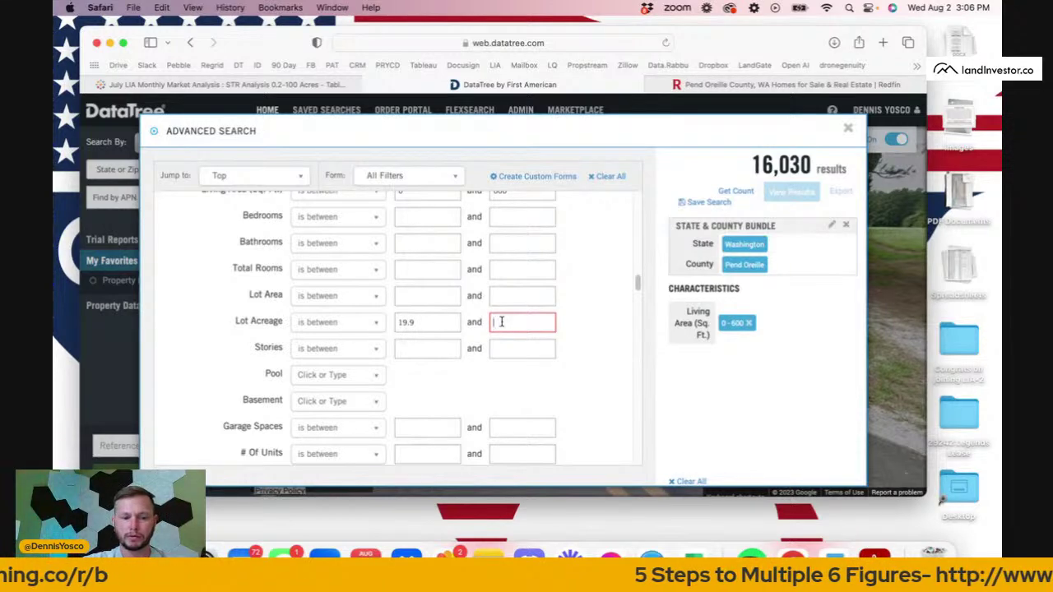
Apply a lot acreage filter of 19.9–29.9 acres.
text(.9)
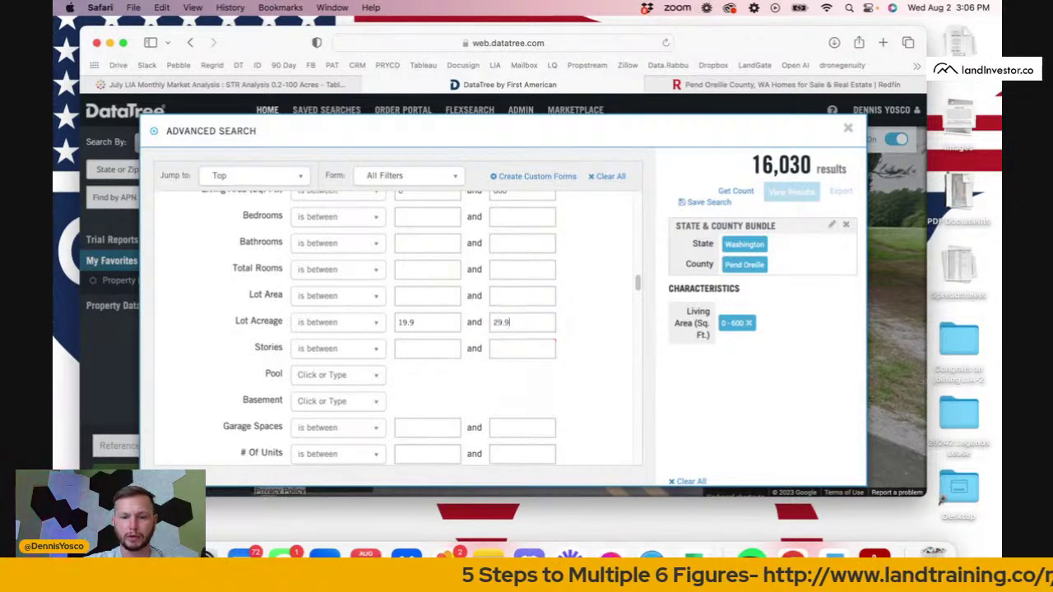
click(731, 194)
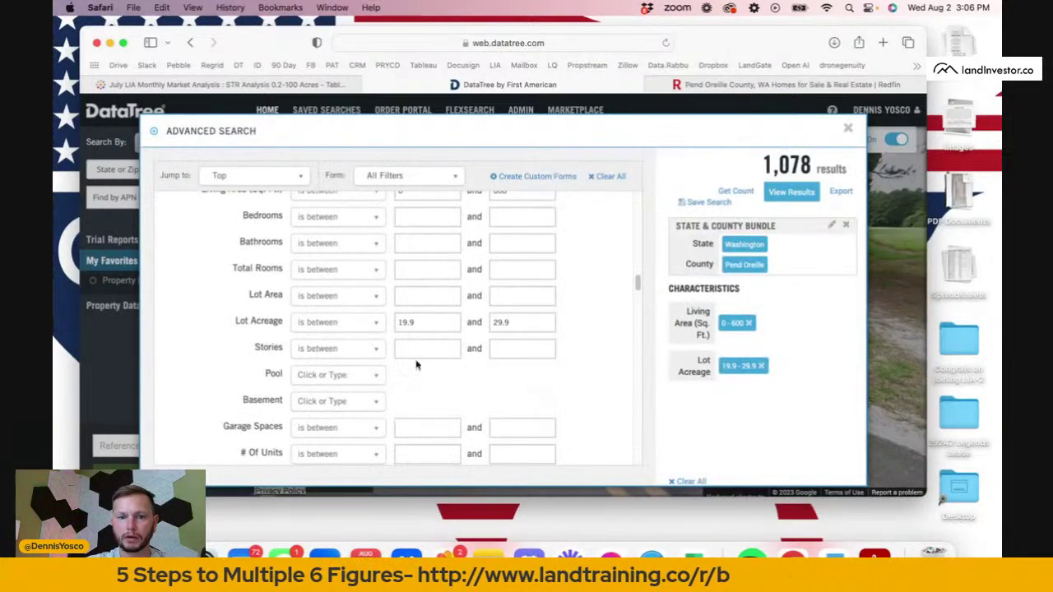
scroll(511, 393, down, 4)
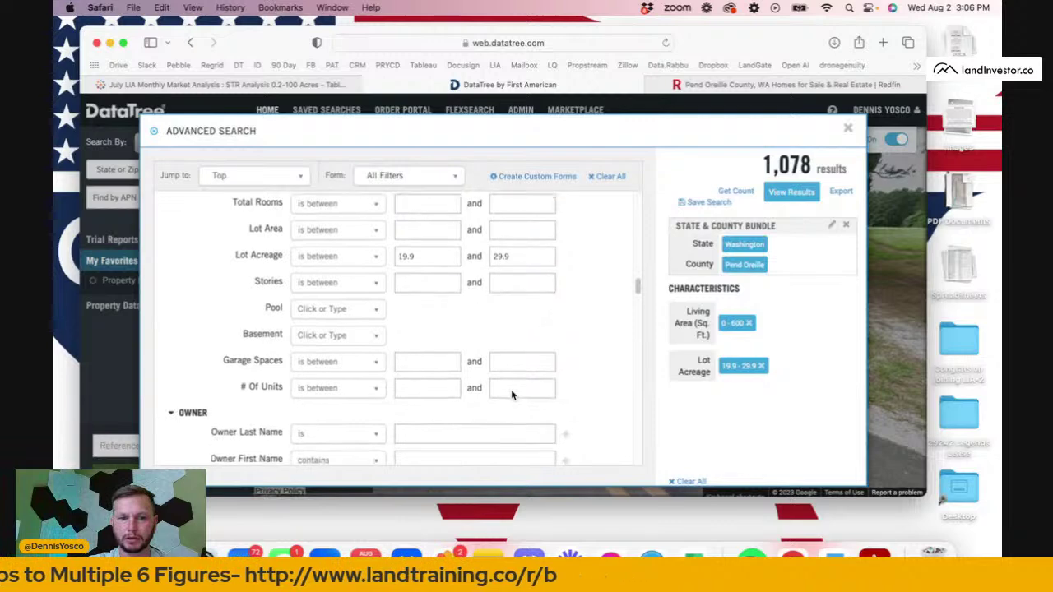
scroll(511, 390, down, 9)
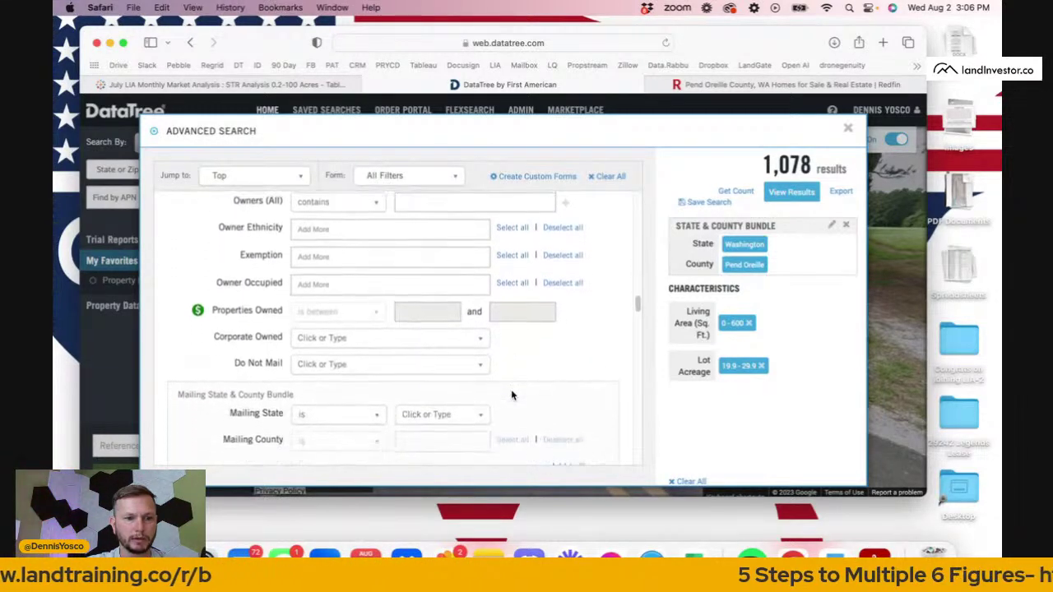
Set Do Not Mail to Exclude Do Not Mail, leaving 1,078 matches.
click(419, 362)
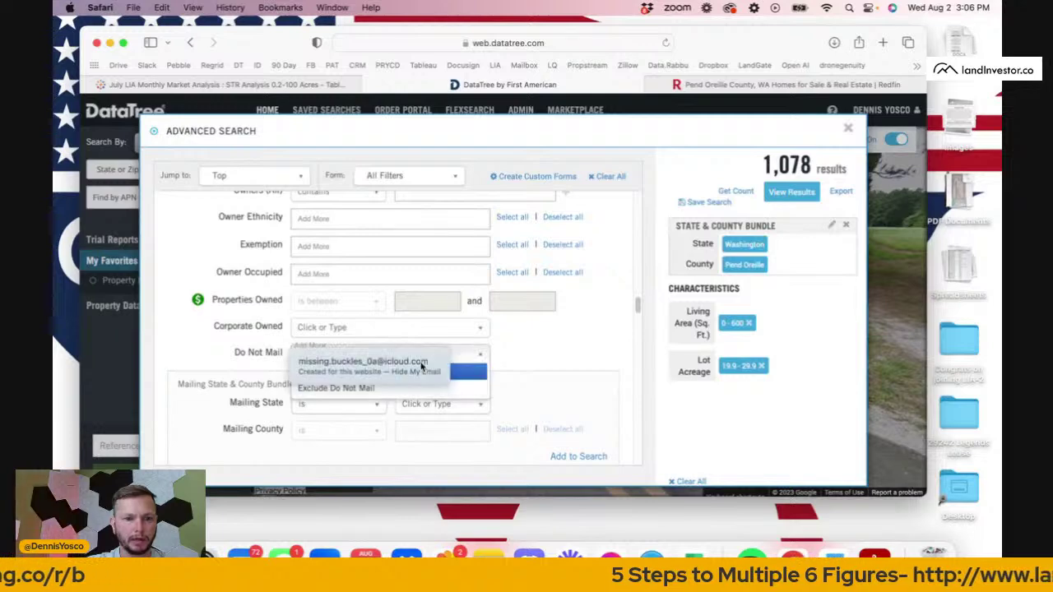
click(366, 389)
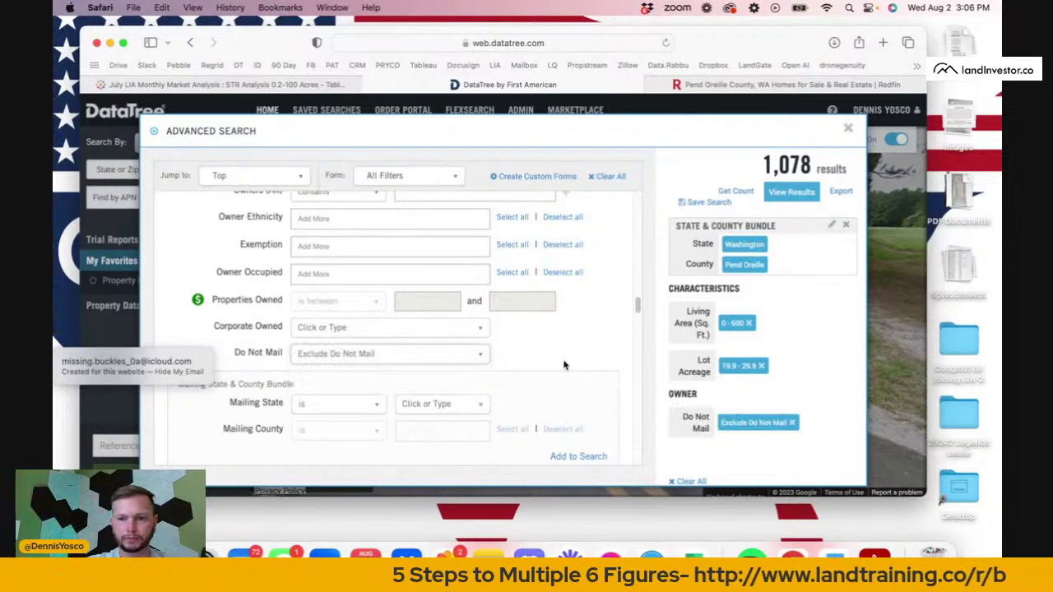
scroll(550, 385, down, 4)
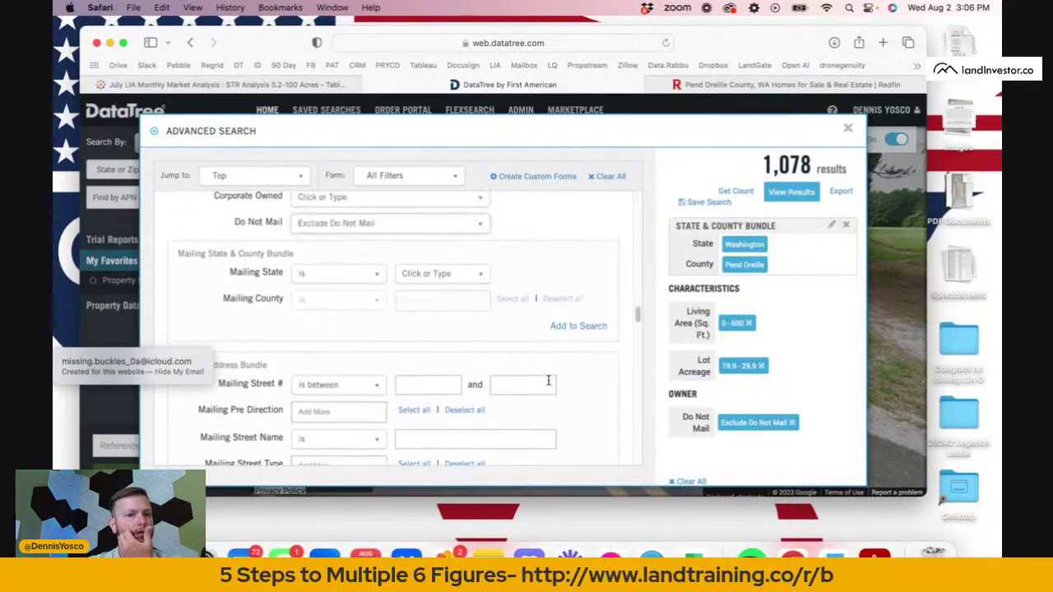
scroll(550, 385, up, 6)
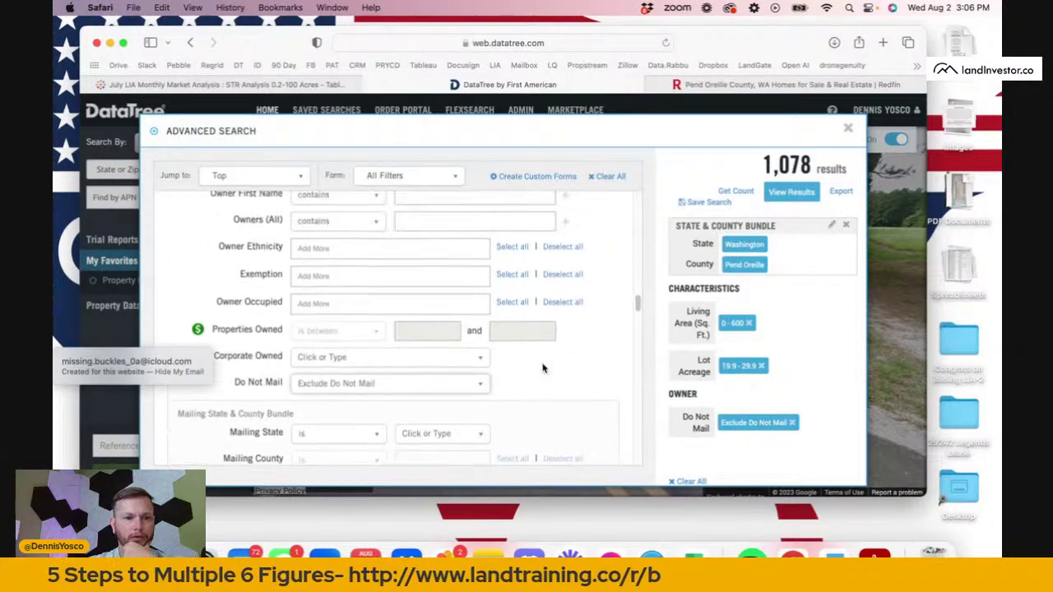
scroll(410, 326, down, 10)
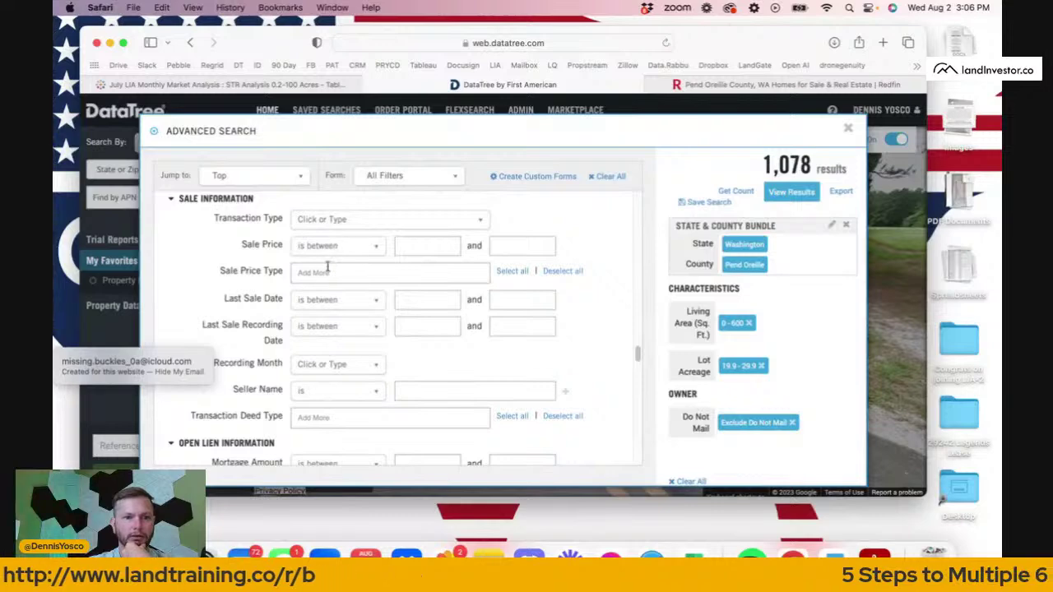
Set Last Sale Date to 'is before' 08/01/2020.
click(339, 308)
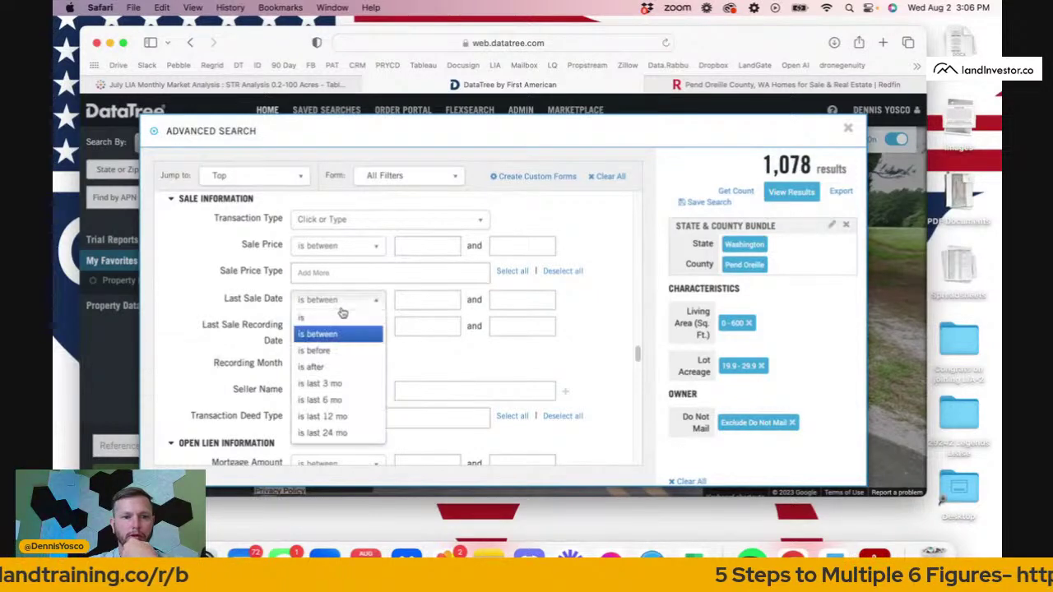
click(338, 352)
click(478, 301)
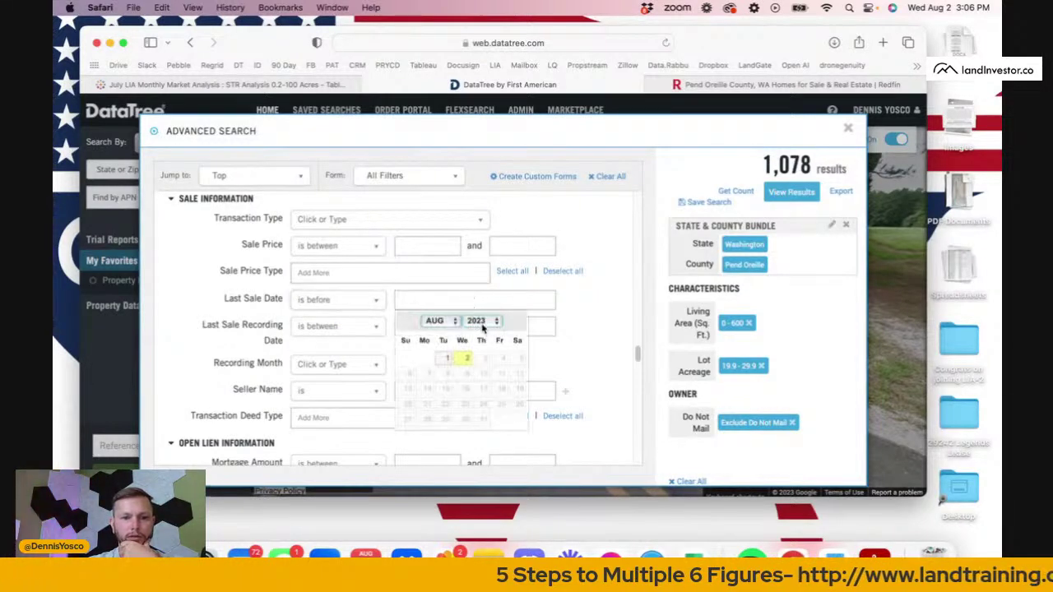
click(483, 322)
click(487, 280)
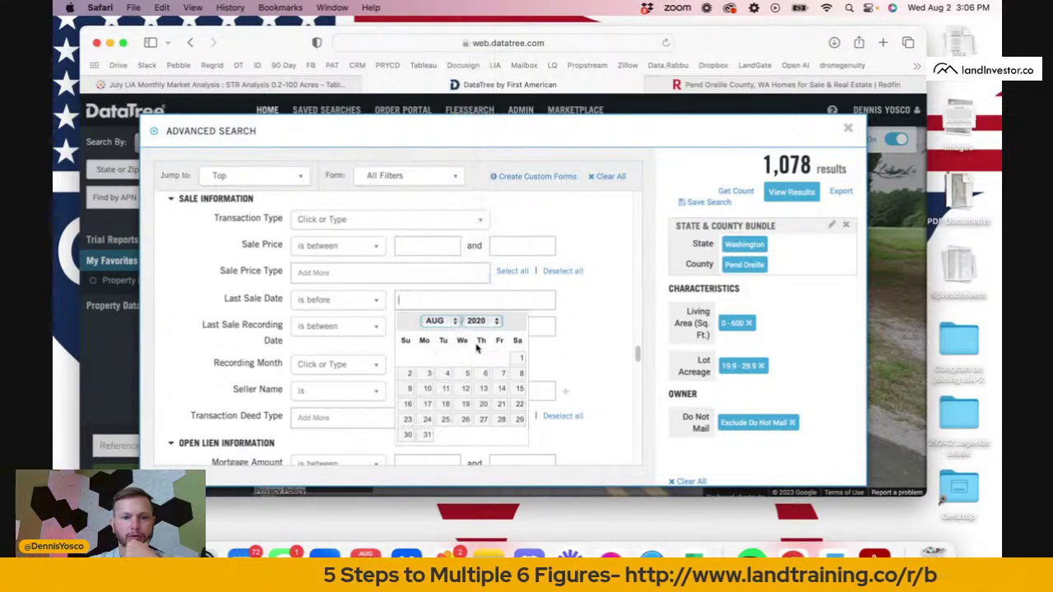
click(517, 359)
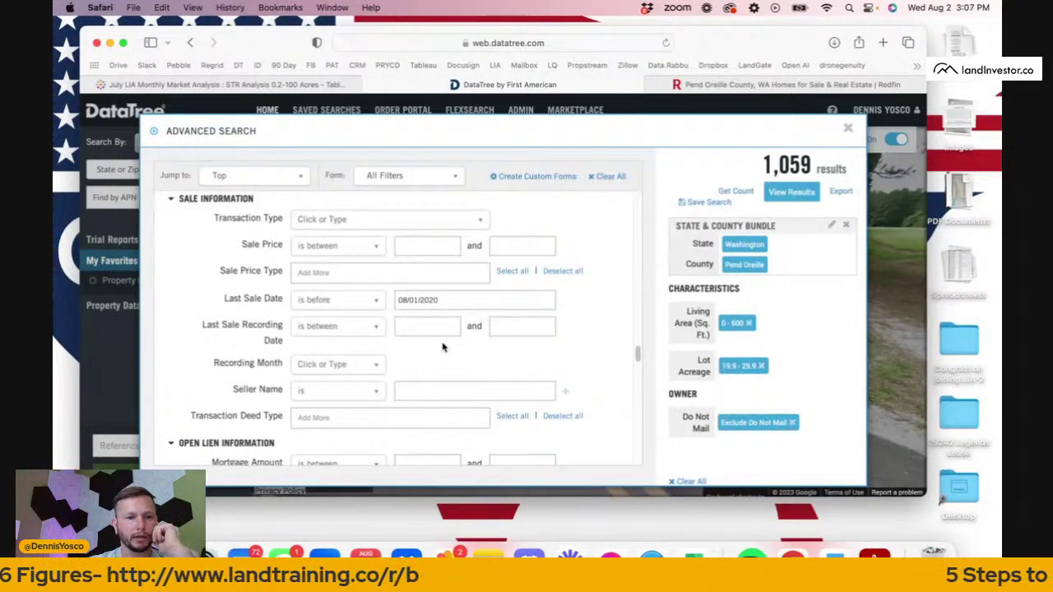
scroll(375, 364, down, 2)
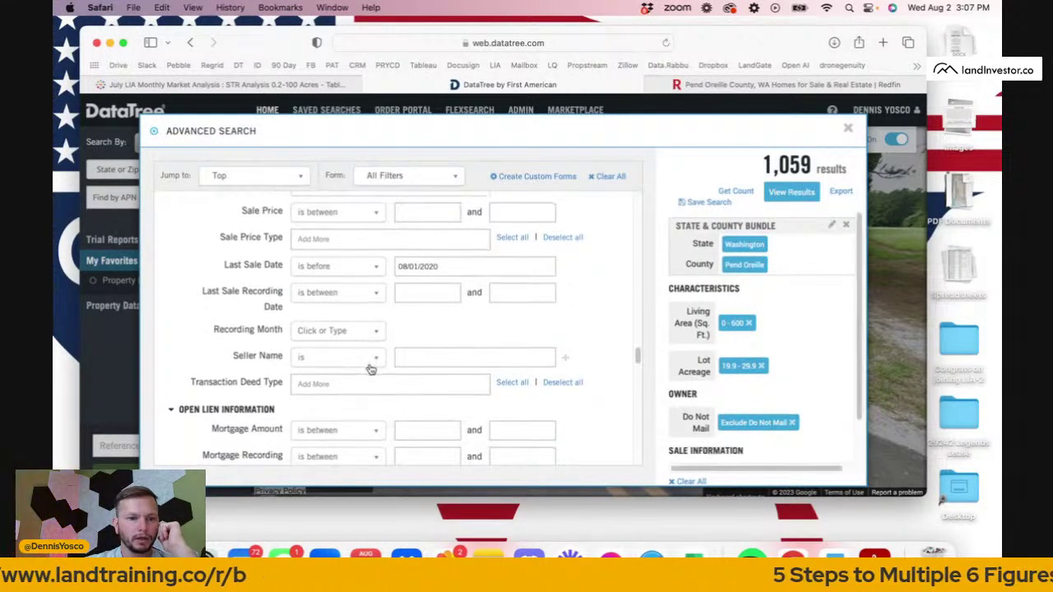
scroll(371, 369, down, 3)
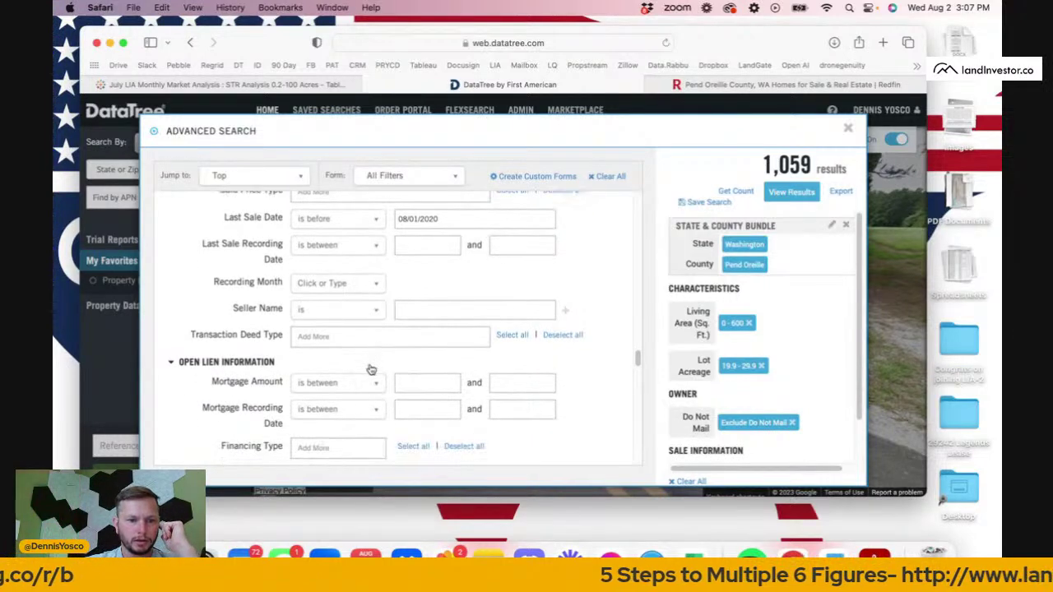
scroll(371, 369, down, 1)
scroll(371, 369, down, 10)
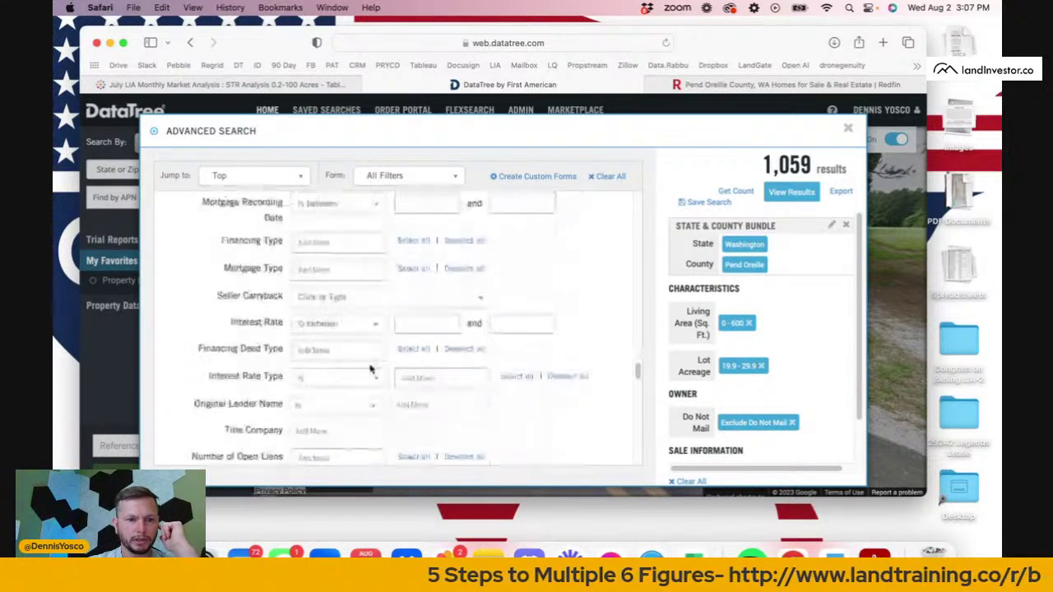
scroll(371, 369, down, 15)
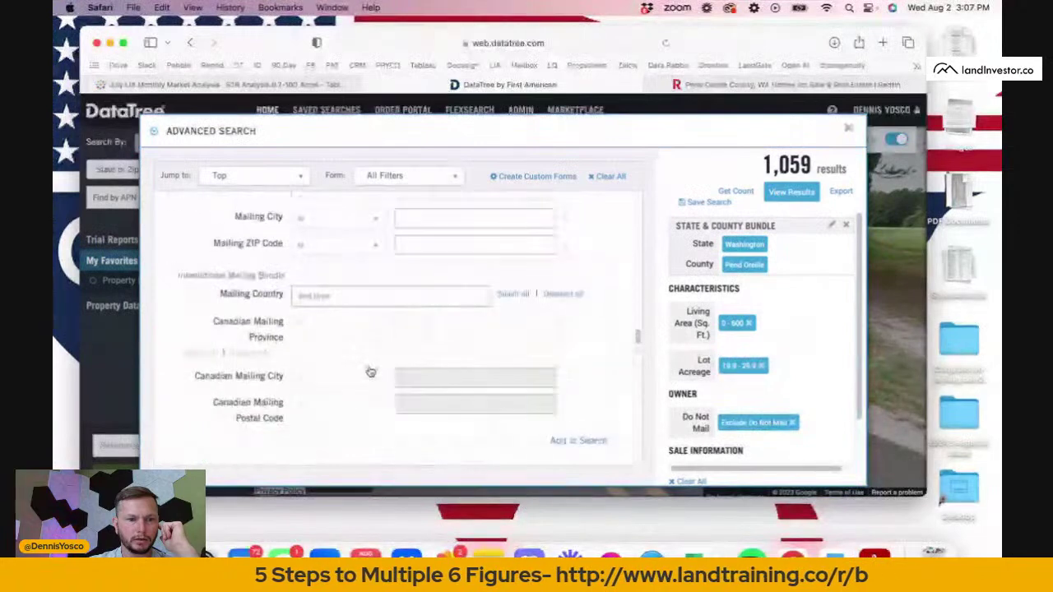
scroll(371, 371, down, 10)
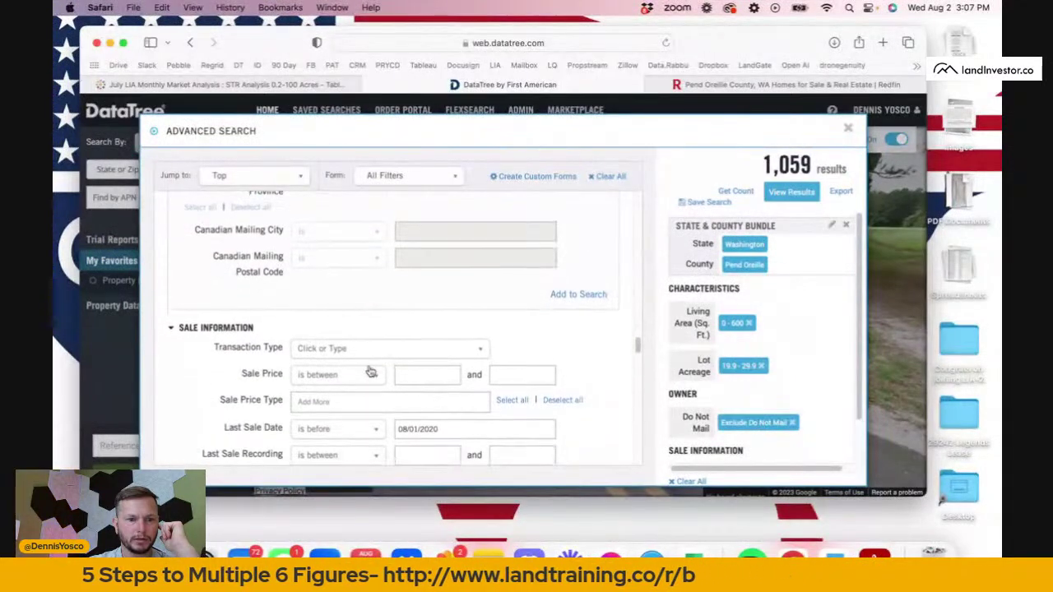
scroll(371, 371, down, 2)
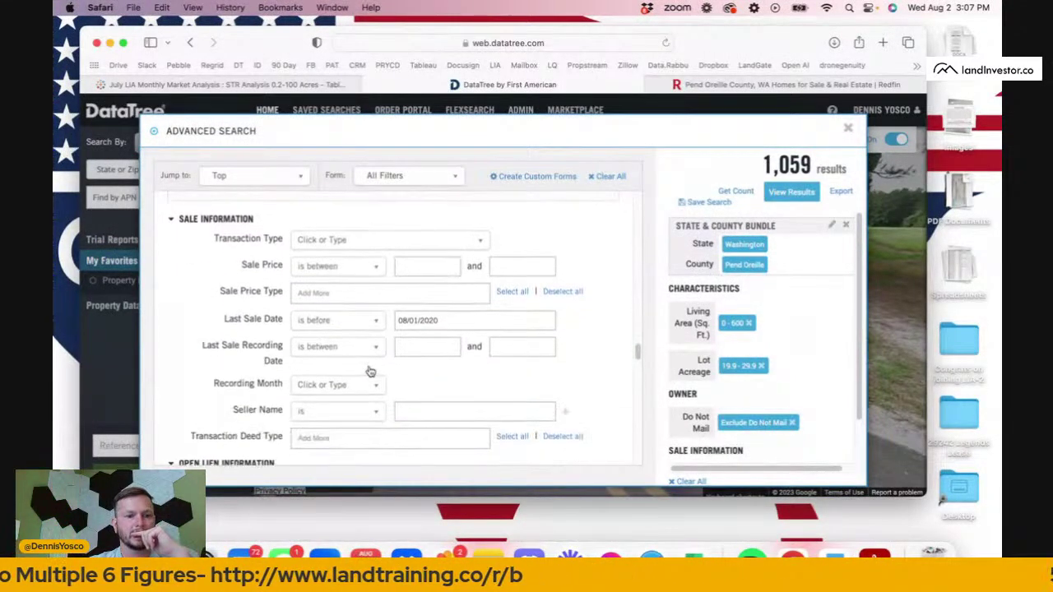
scroll(371, 371, up, 8)
scroll(370, 371, up, 8)
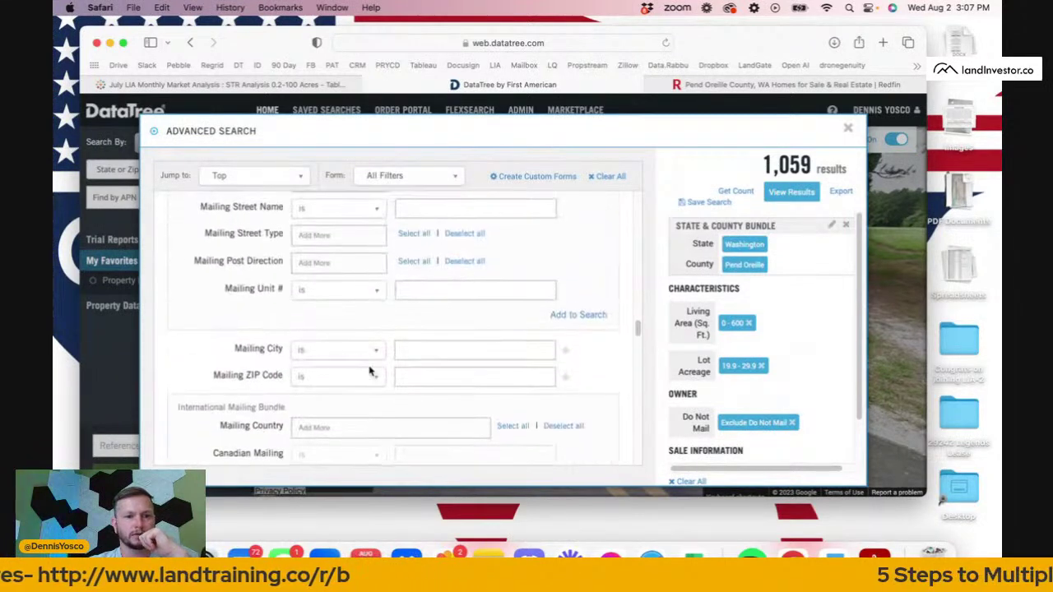
scroll(369, 371, up, 3)
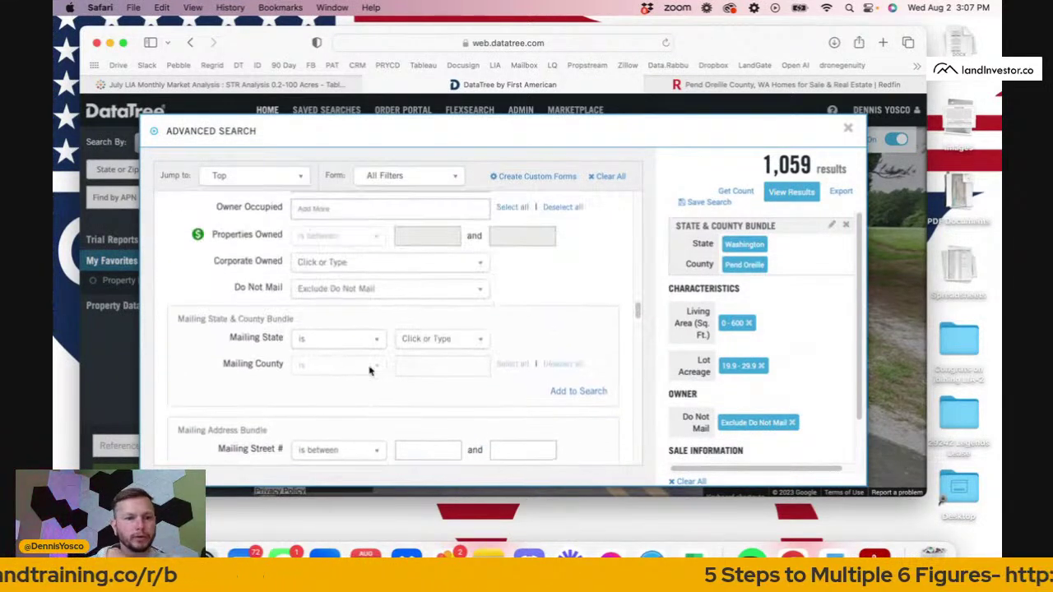
scroll(369, 371, up, 2)
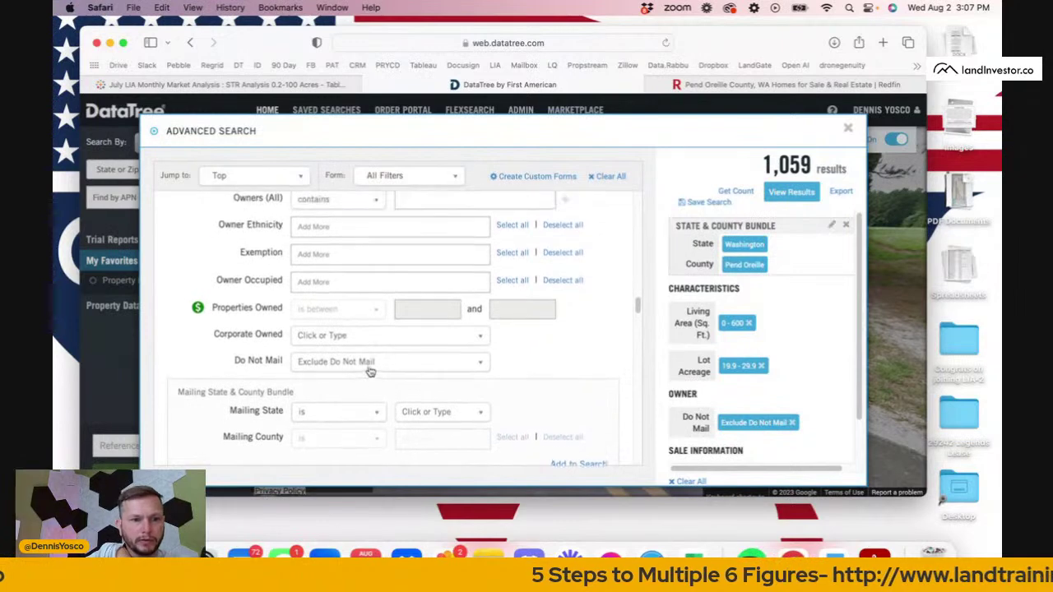
Set Owner Occupied to Absentee Owner, refresh the count, and list the 555 resulting parcels.
click(365, 283)
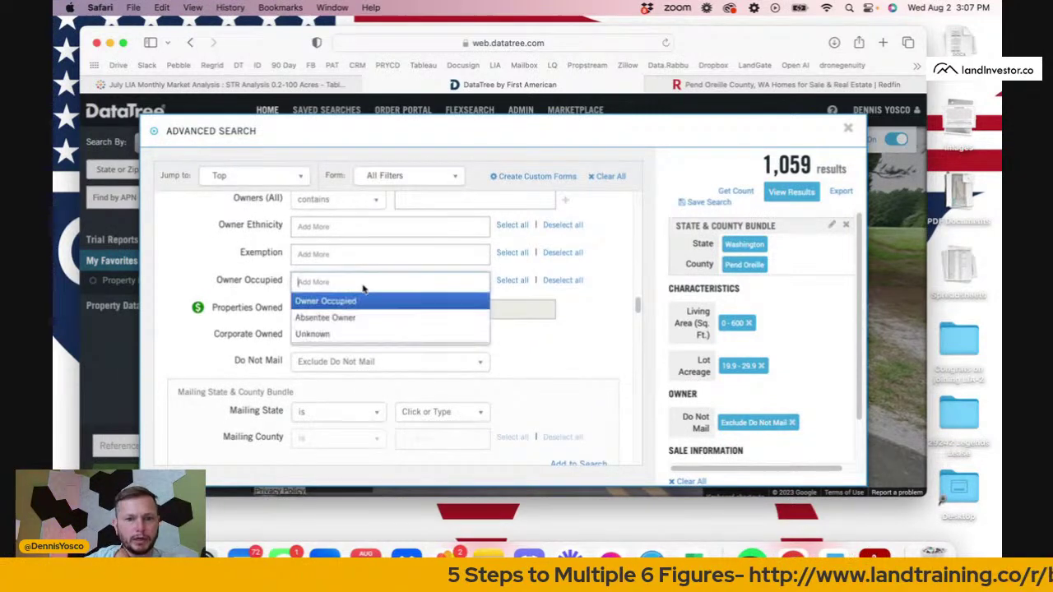
click(345, 319)
click(743, 192)
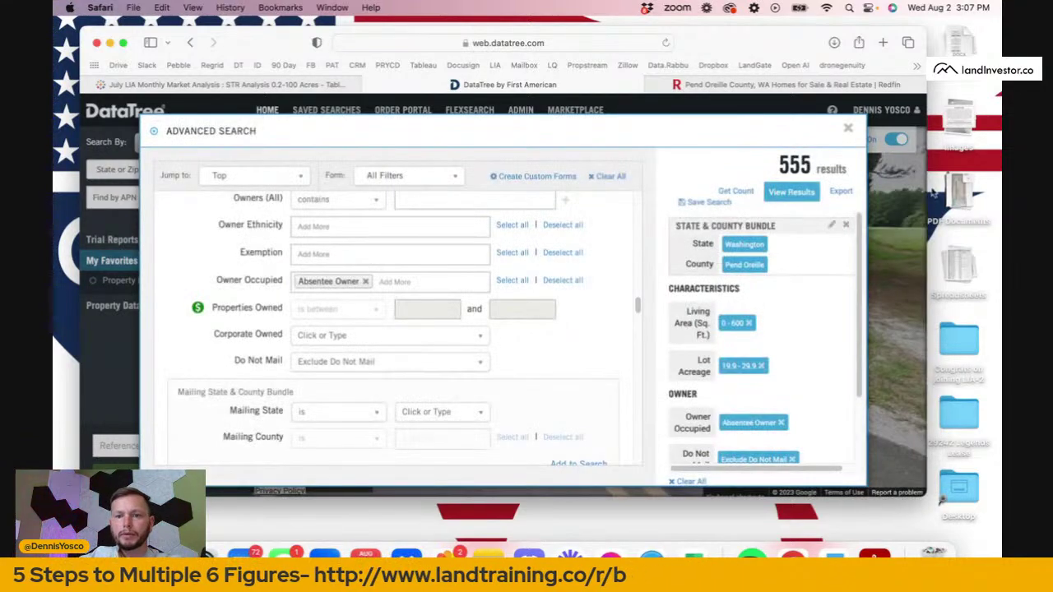
click(791, 191)
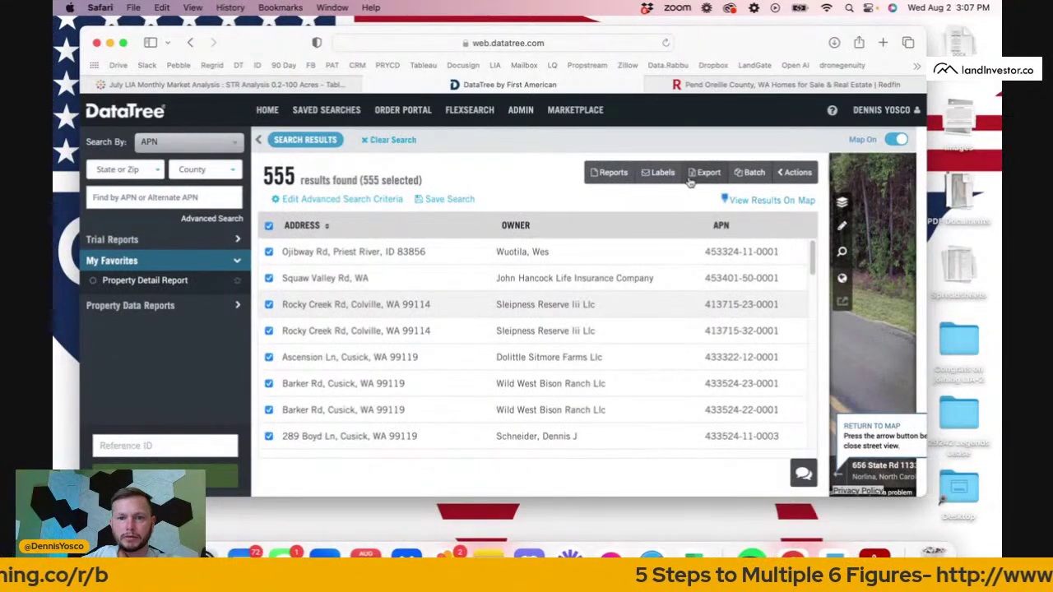
click(773, 200)
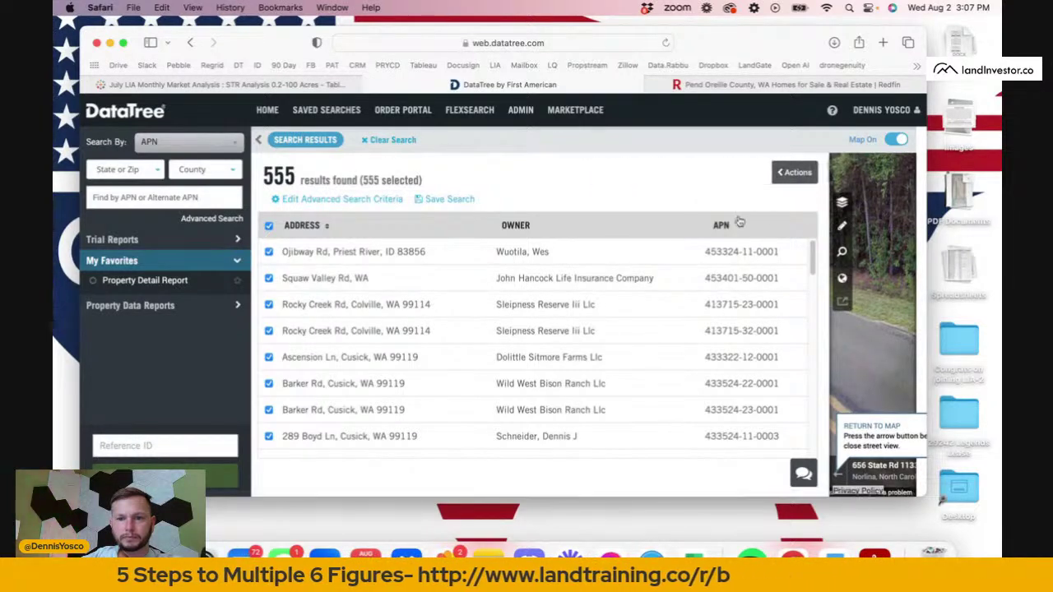
click(805, 176)
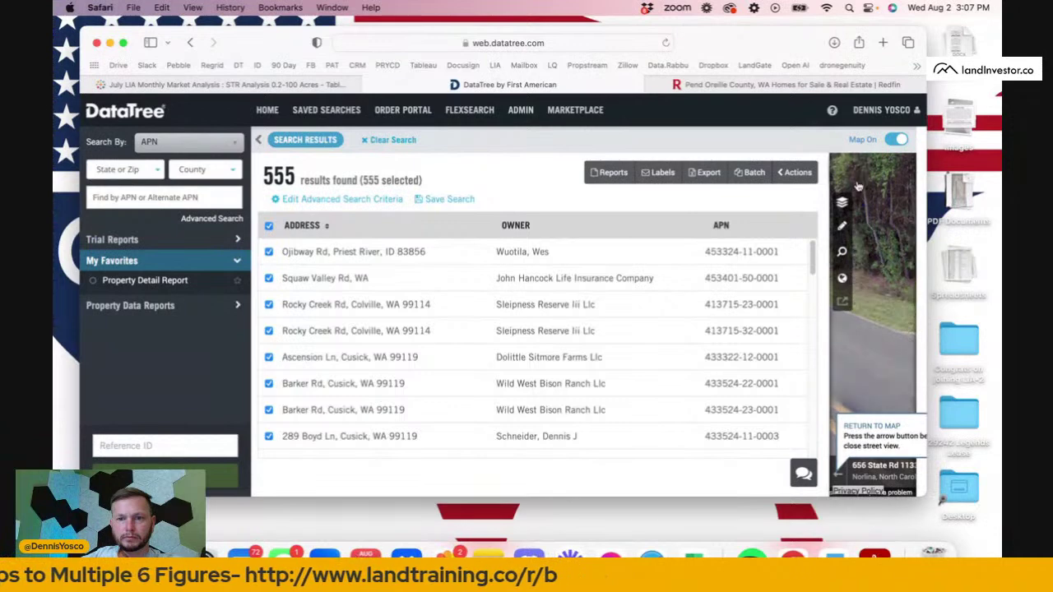
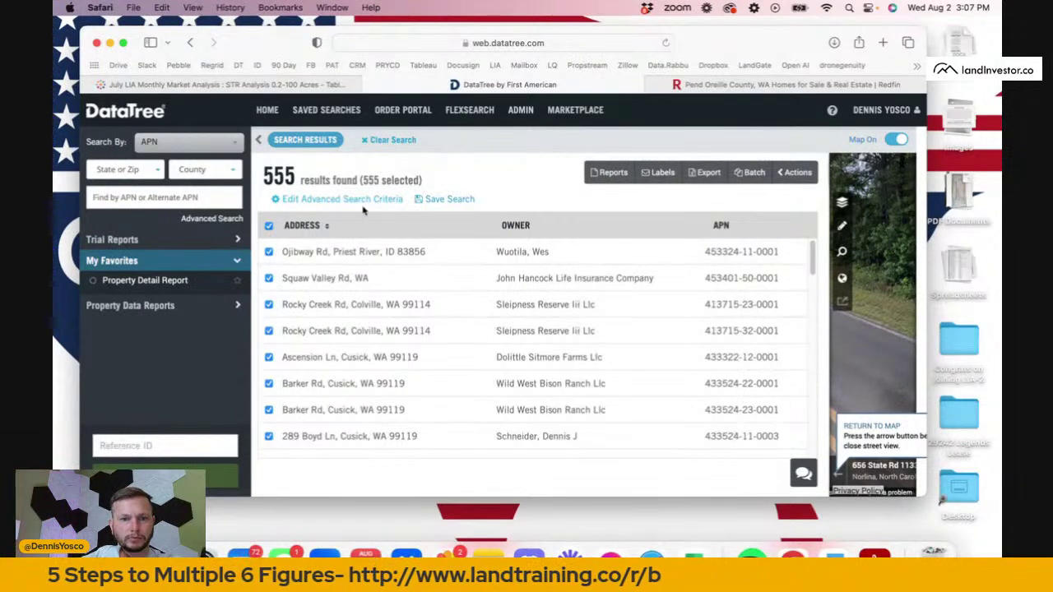
Leave street view for the satellite map, enlarging the browser window.
click(894, 256)
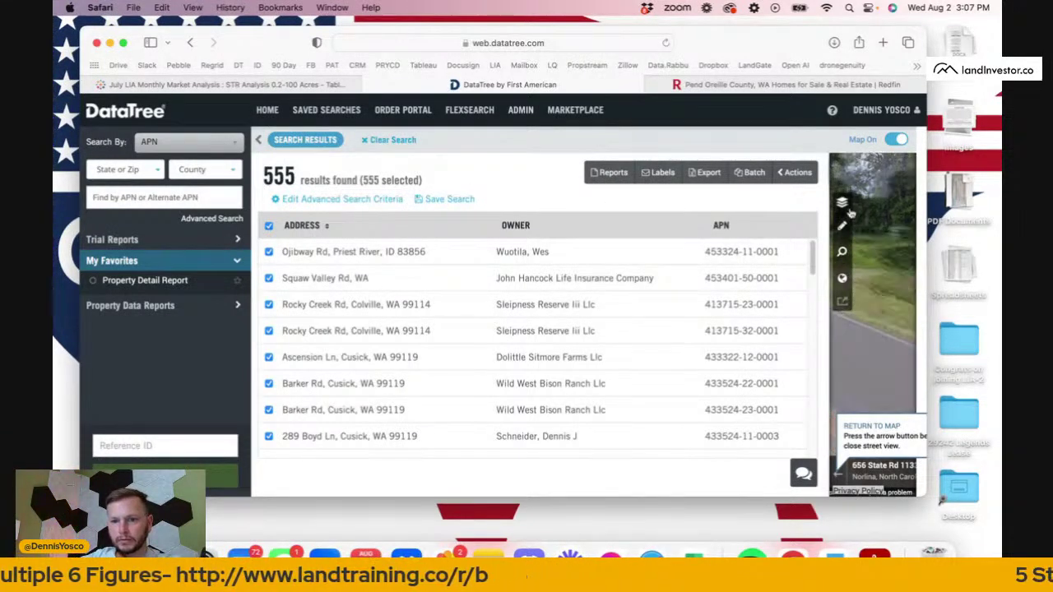
drag(952, 510, 1029, 556)
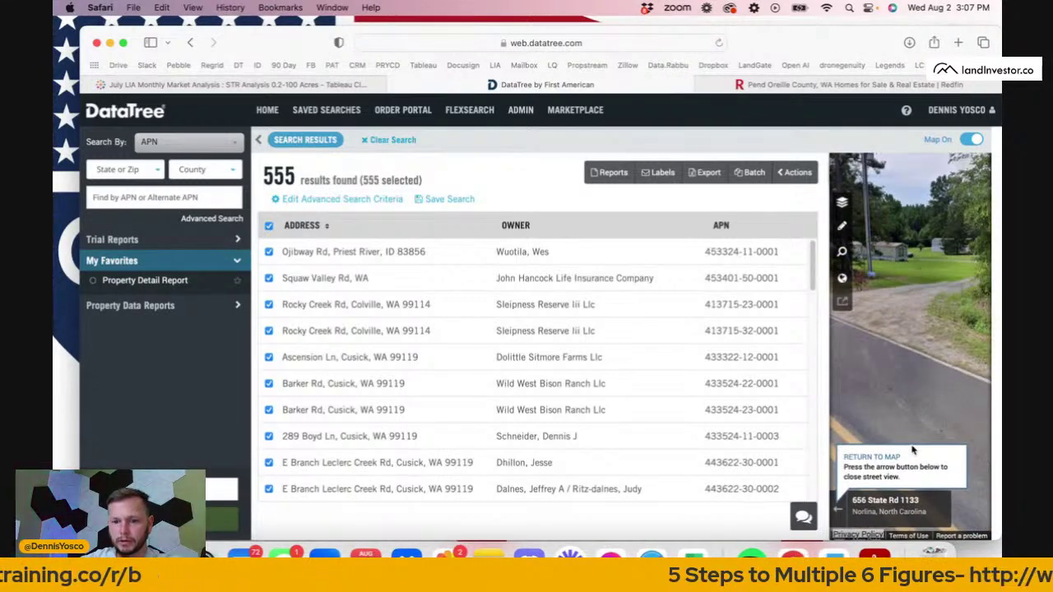
click(840, 511)
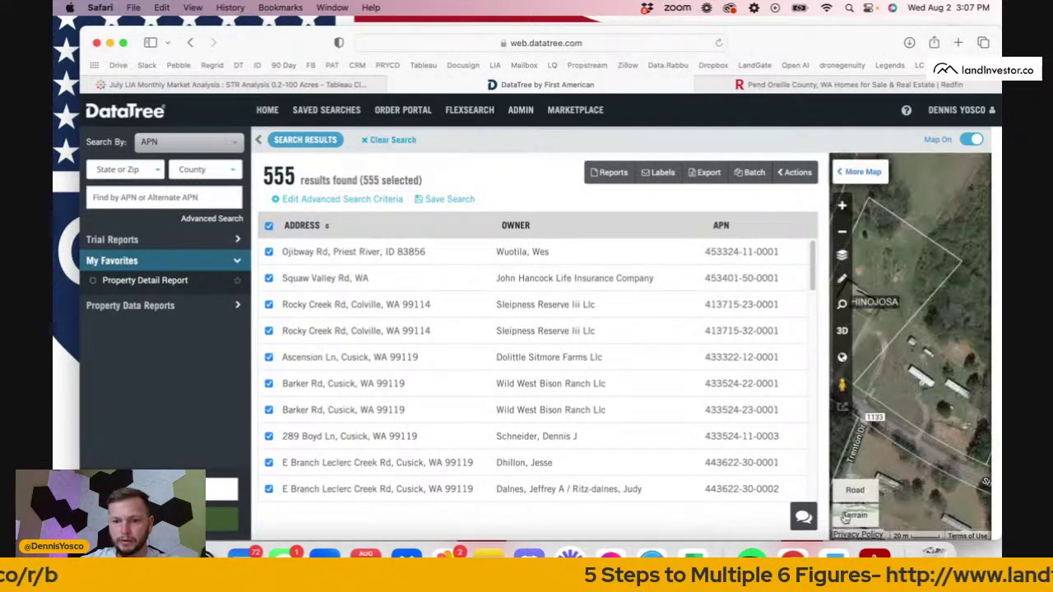
Expand the map over the 555-result list.
click(856, 171)
scroll(576, 411, down, 2)
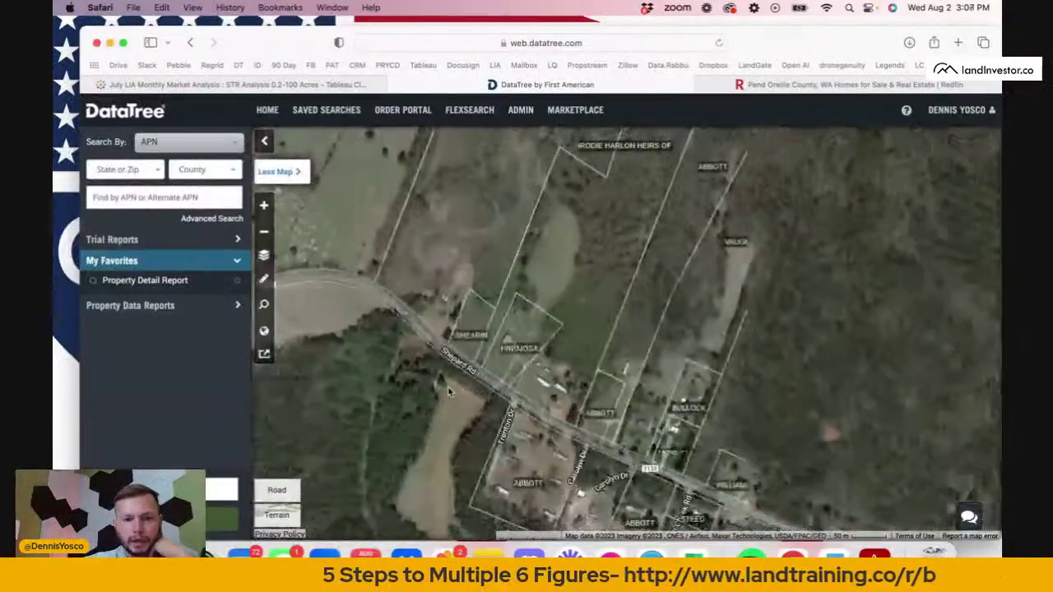
click(278, 172)
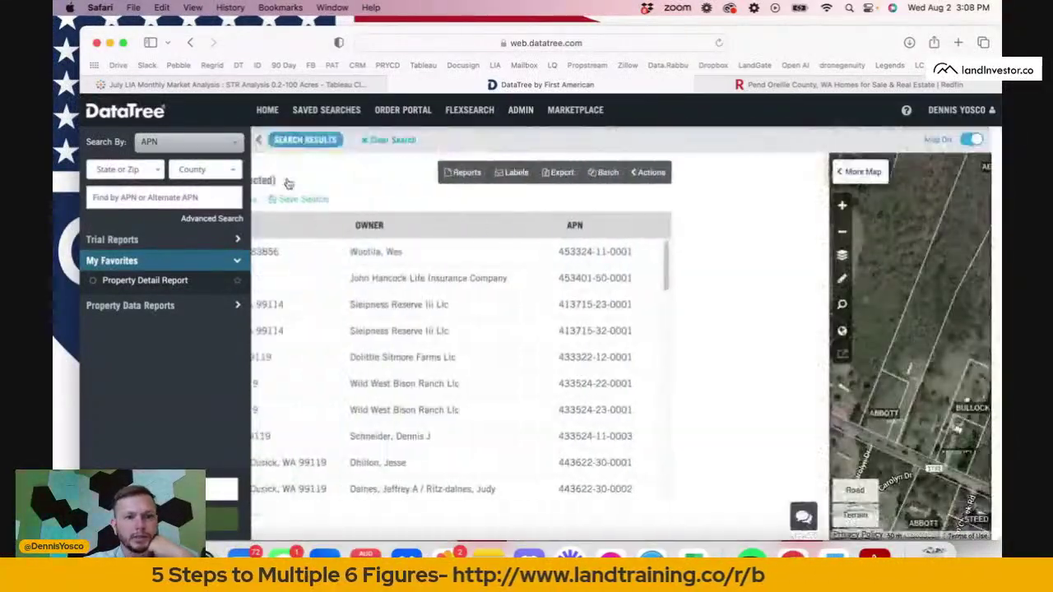
click(861, 172)
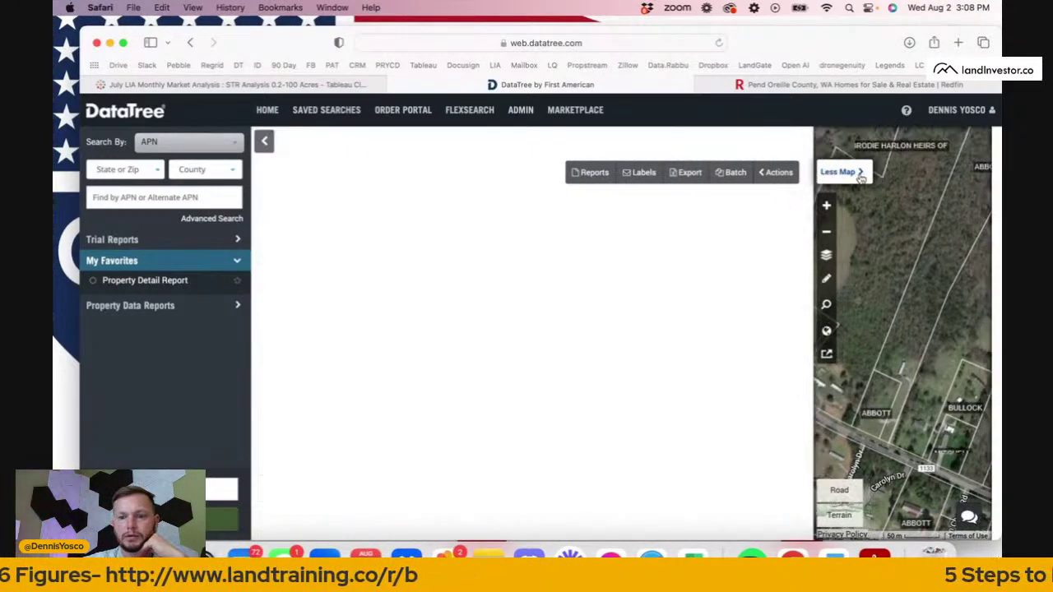
scroll(708, 391, down, 2)
scroll(708, 391, down, 3)
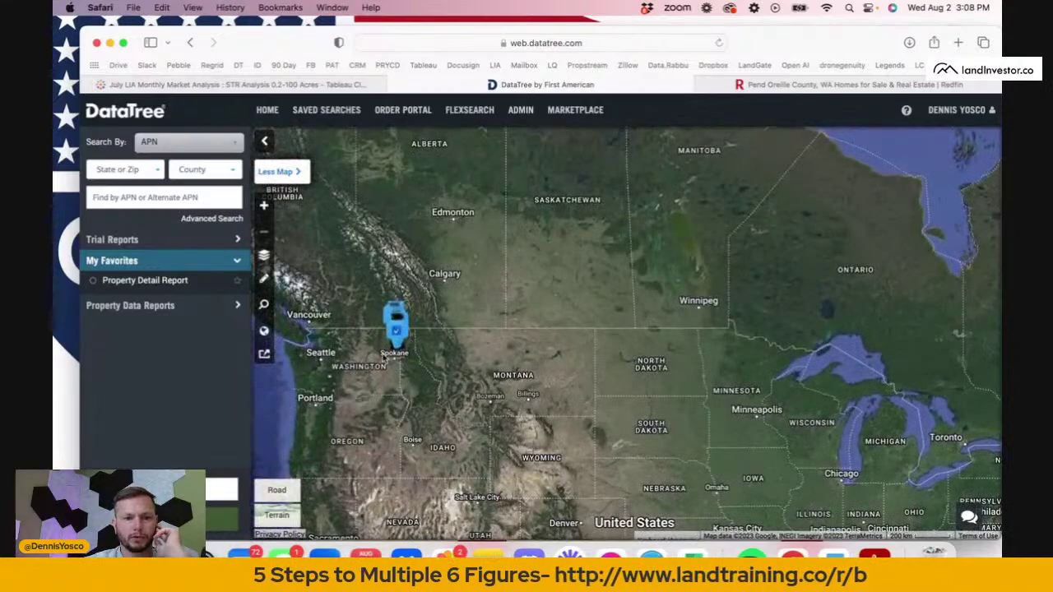
Zoom to the parcel pins near Camden and Diamond Lake and pick the Polygon drawing tool.
scroll(395, 327, up, 5)
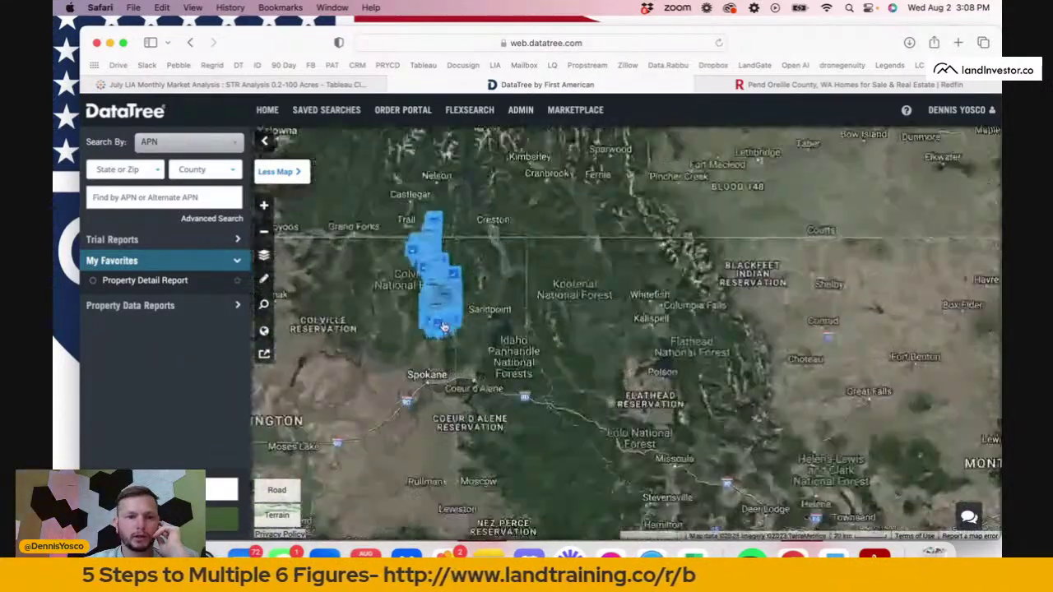
scroll(443, 327, up, 6)
scroll(548, 340, down, 5)
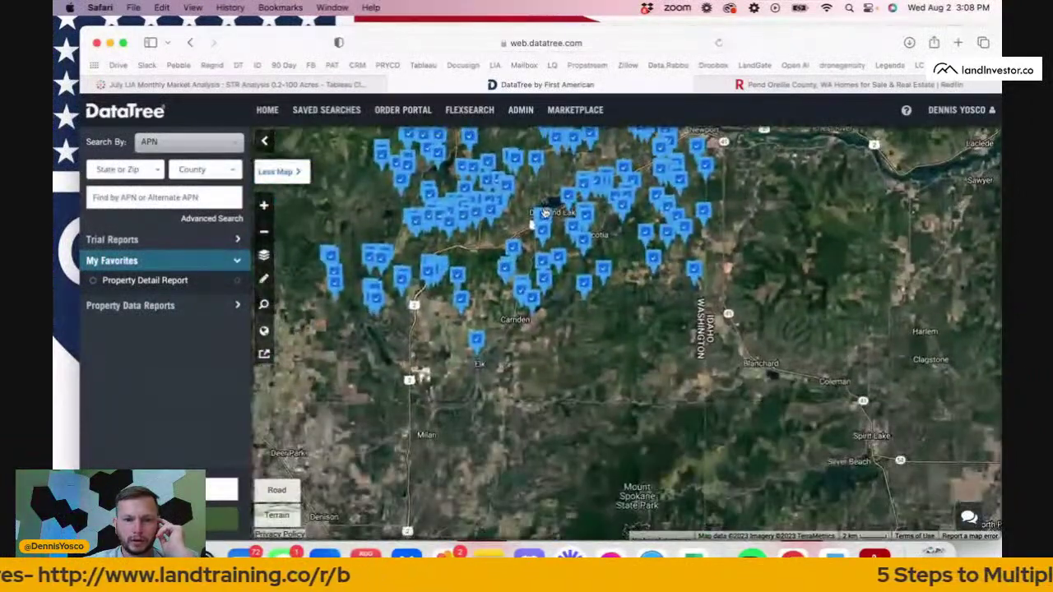
drag(535, 399, 533, 367)
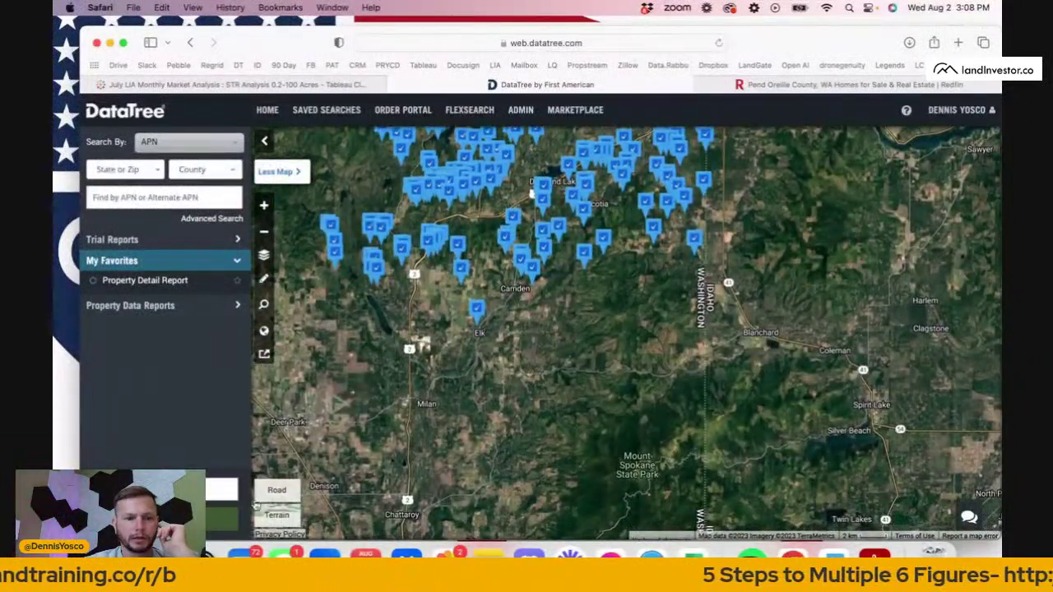
click(264, 280)
click(370, 271)
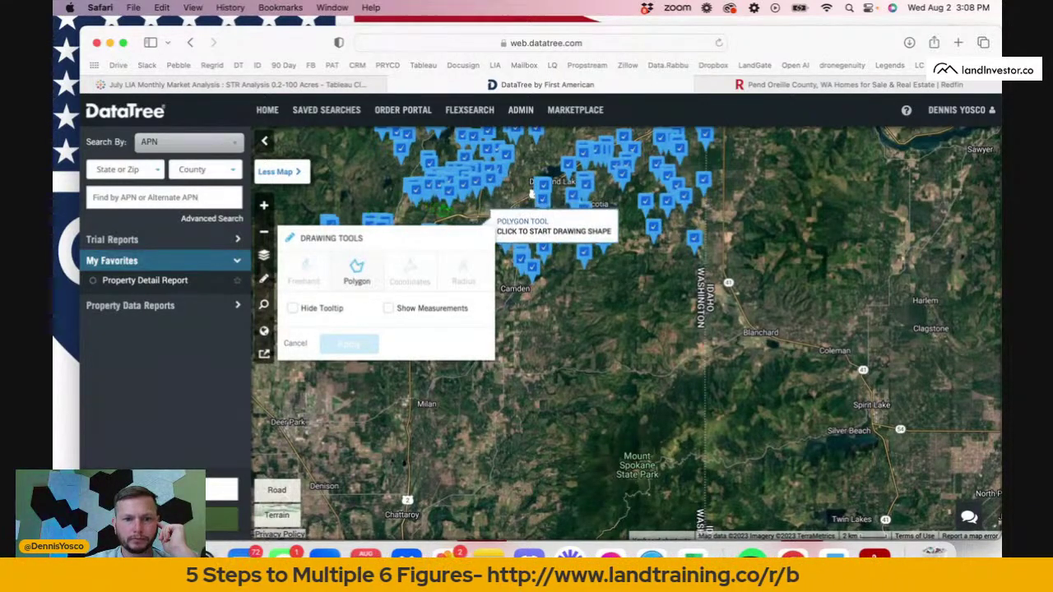
Draw a six-corner polygon around Camden, Elk and Milan and apply it as the search area.
click(446, 218)
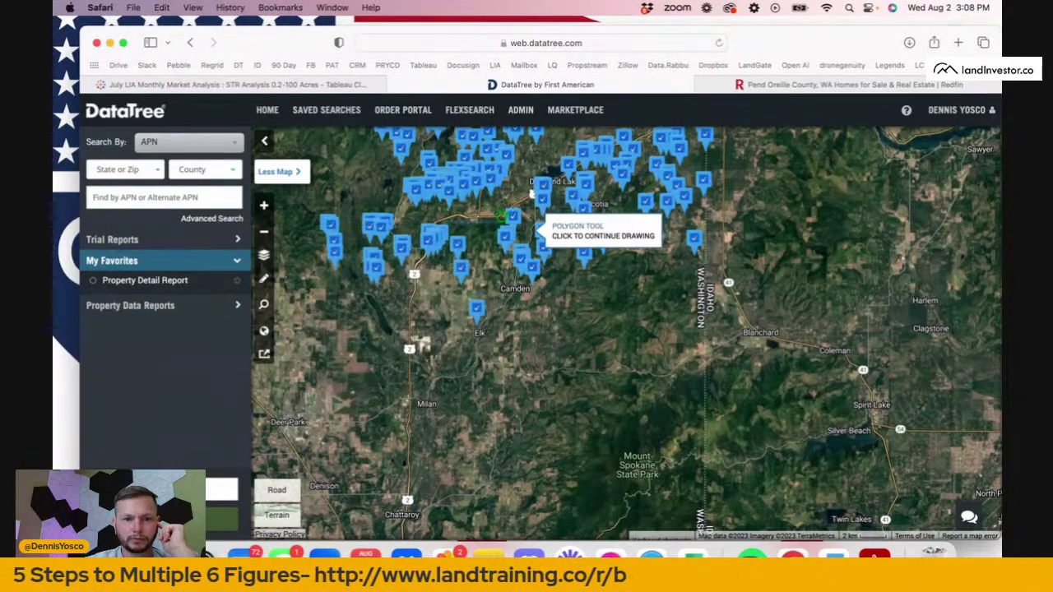
click(528, 192)
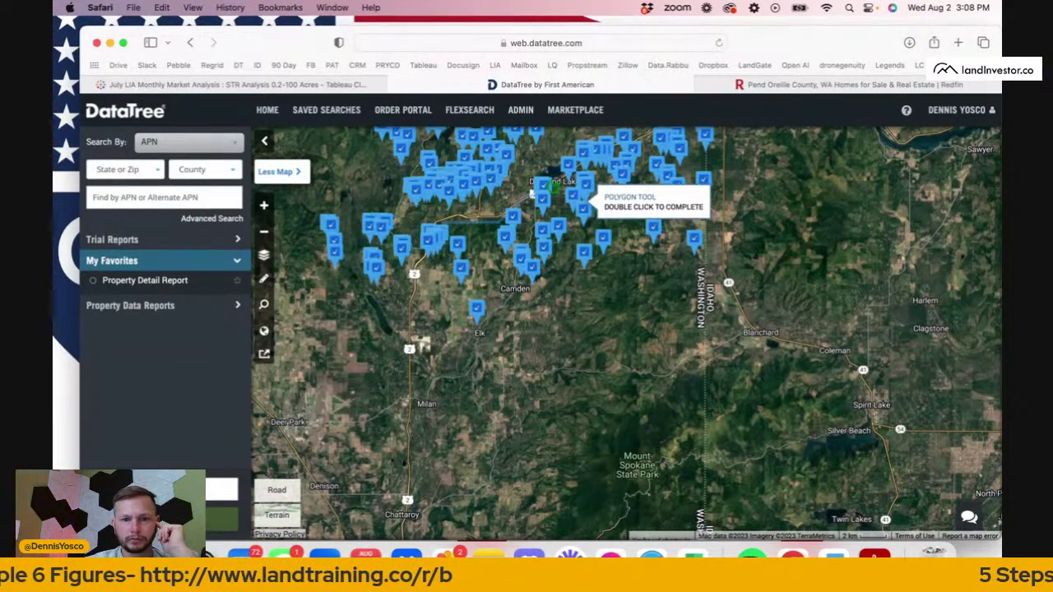
click(605, 251)
click(606, 370)
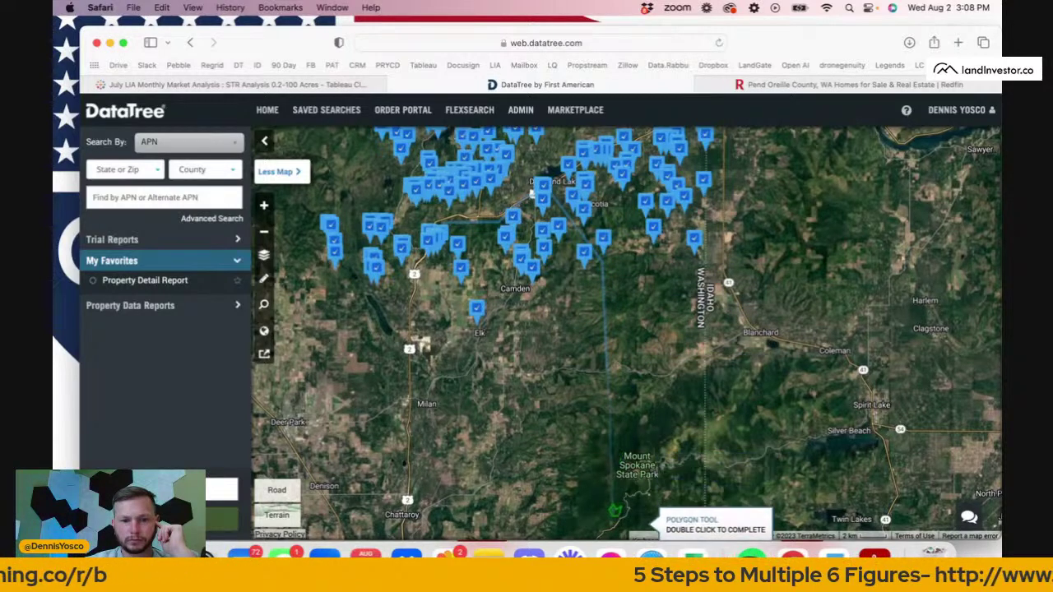
click(611, 527)
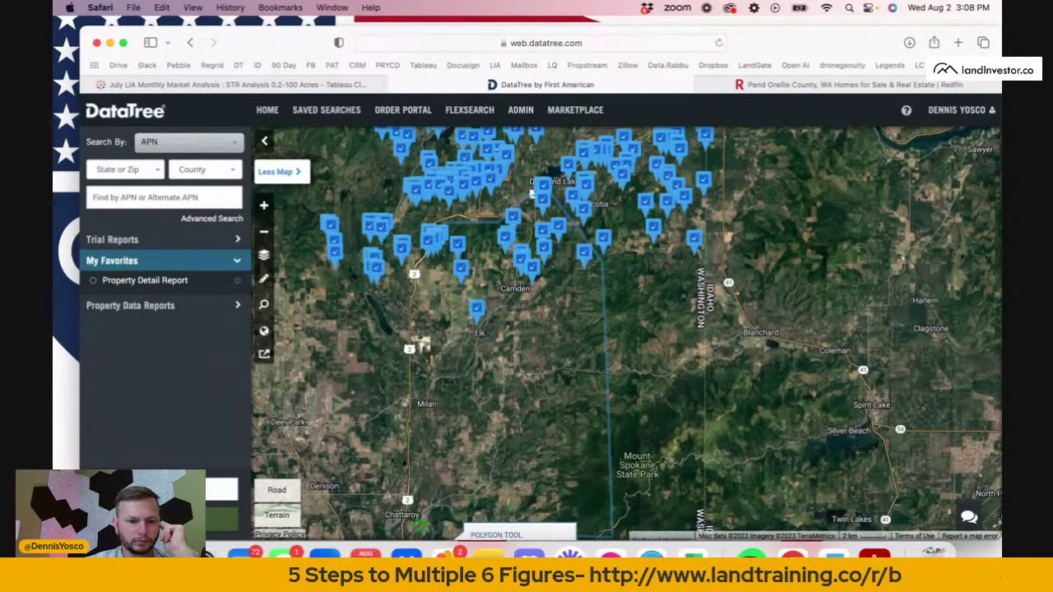
click(416, 531)
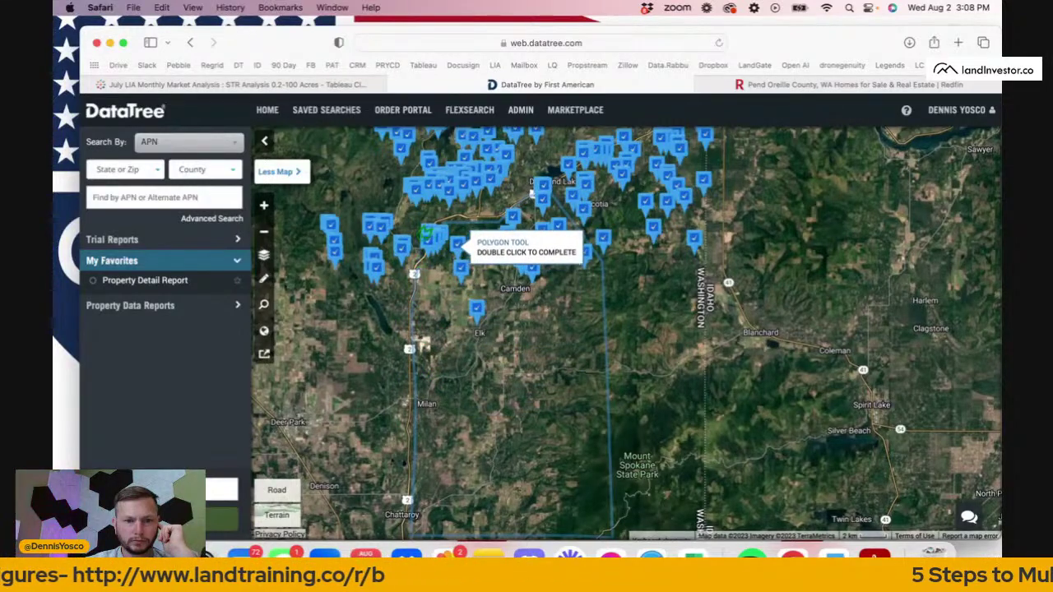
double_click(439, 228)
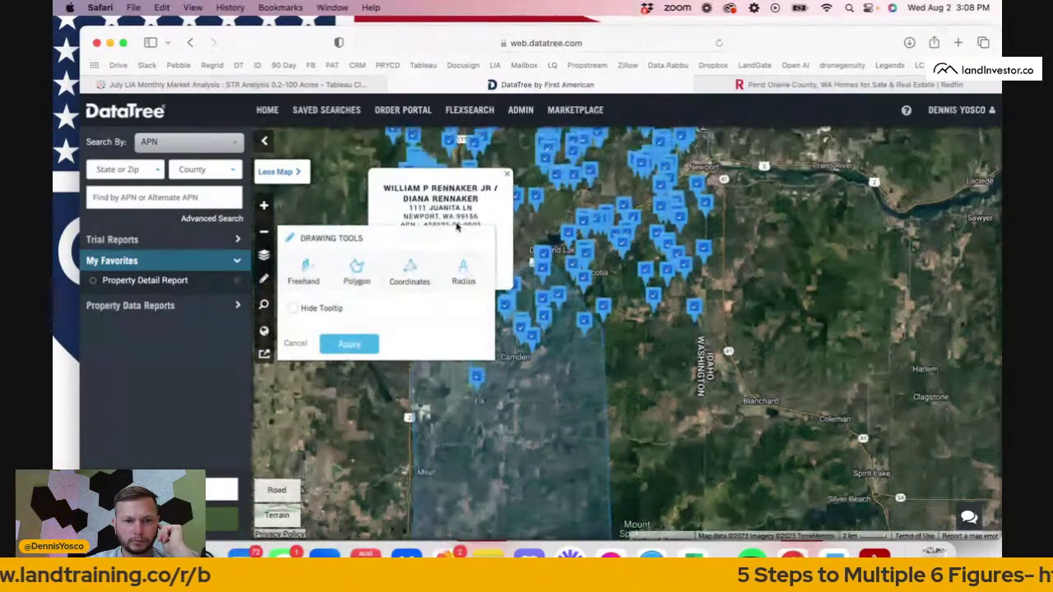
click(349, 344)
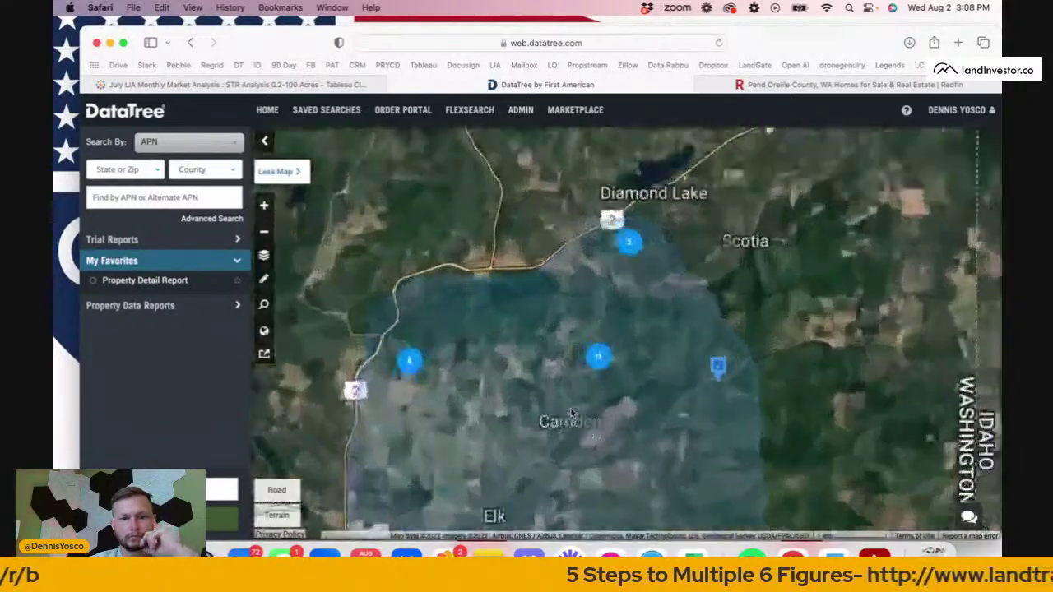
scroll(505, 274, down, 5)
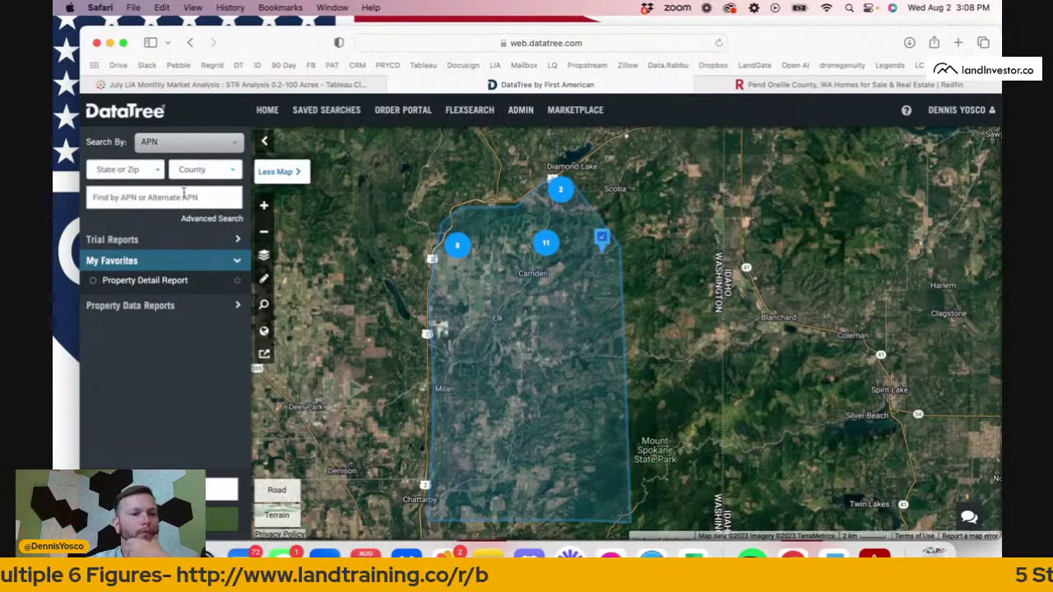
Remove the Pend Oreille county tag from the advanced criteria and view the 257 results.
click(206, 219)
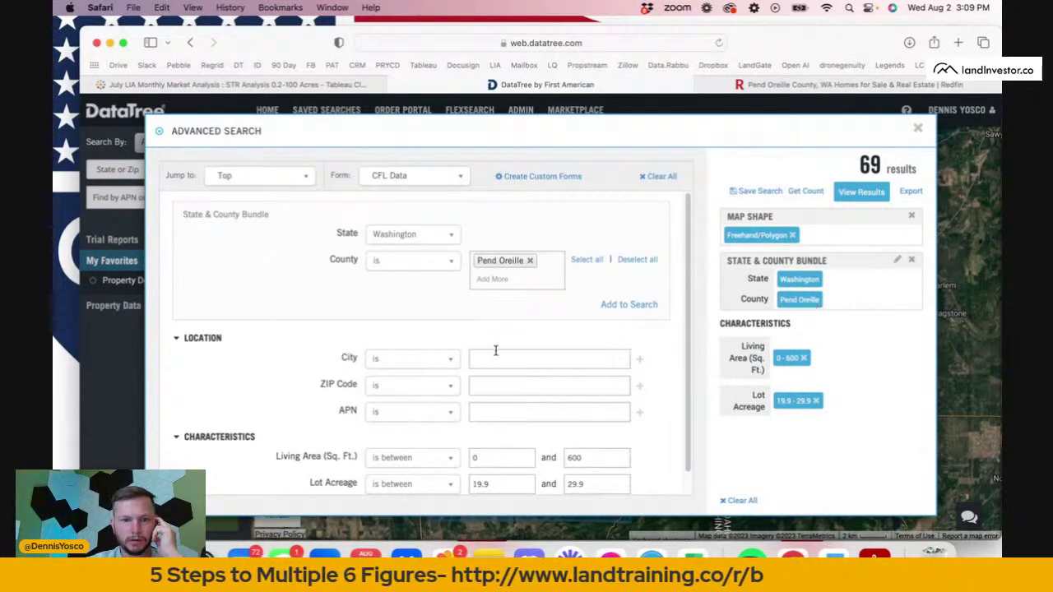
scroll(495, 351, down, 1)
click(530, 242)
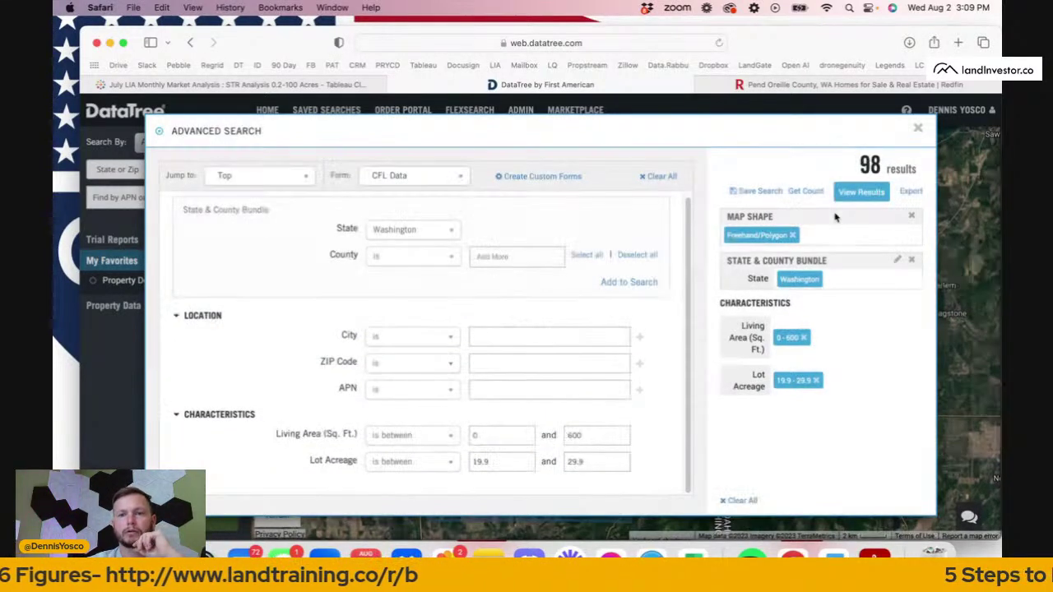
click(874, 194)
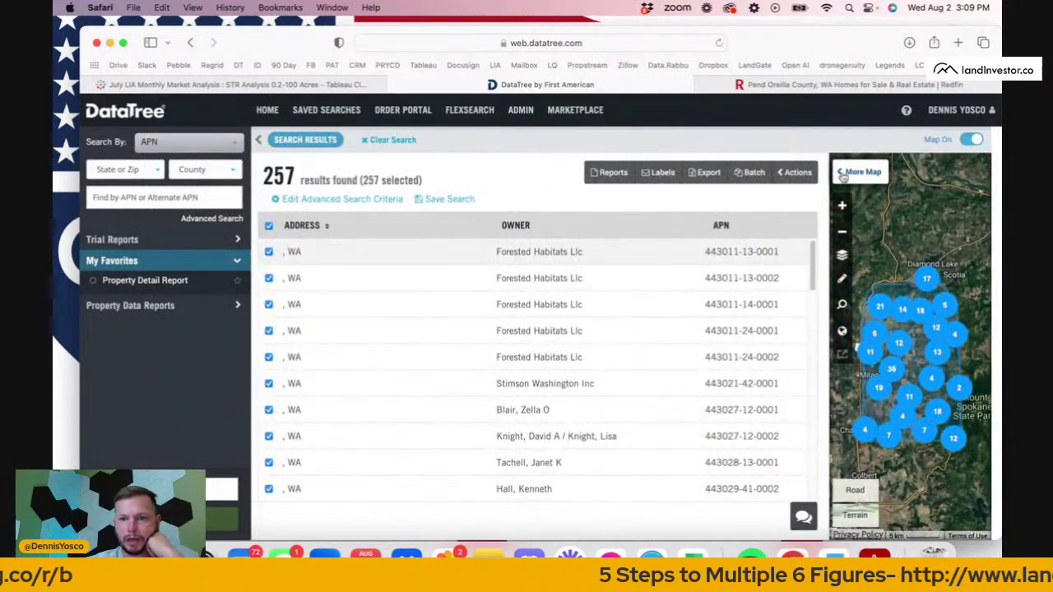
Expand the map, zoom into the shaded area and check one parcel pin's owner.
click(855, 175)
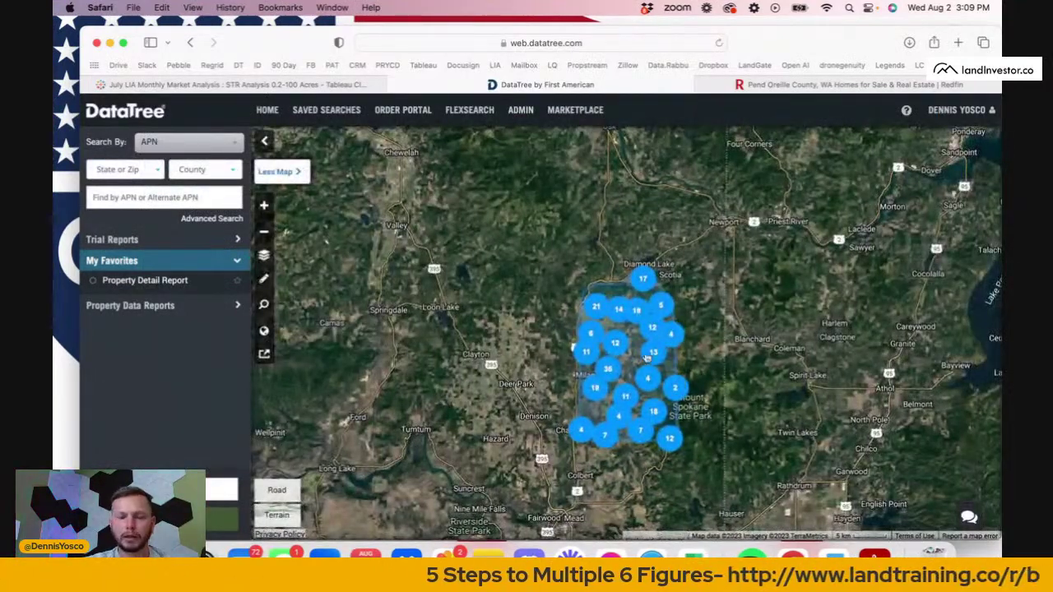
scroll(637, 341, up, 2)
scroll(642, 262, up, 2)
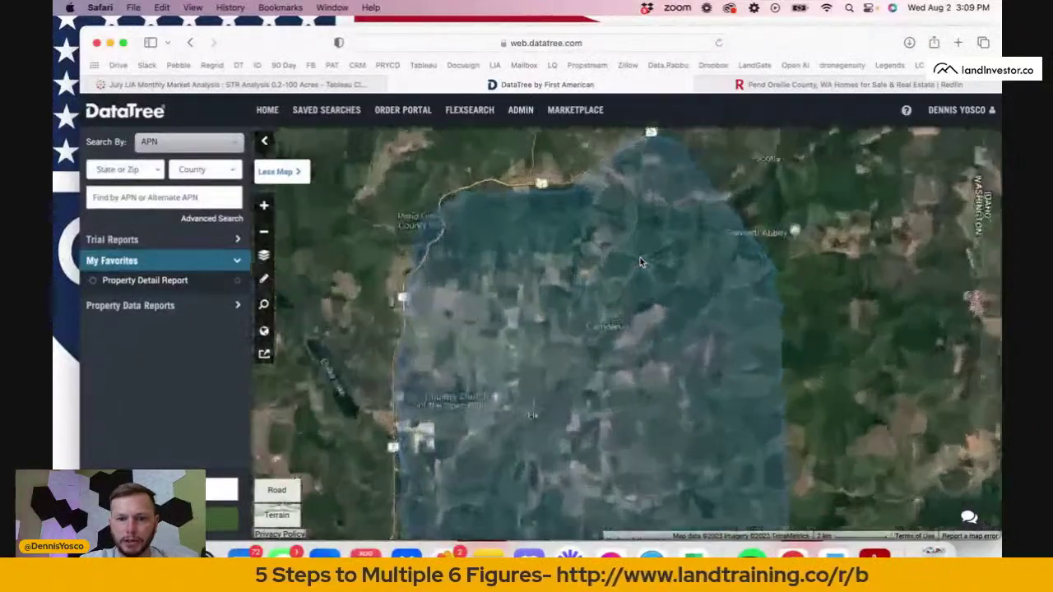
scroll(579, 362, up, 2)
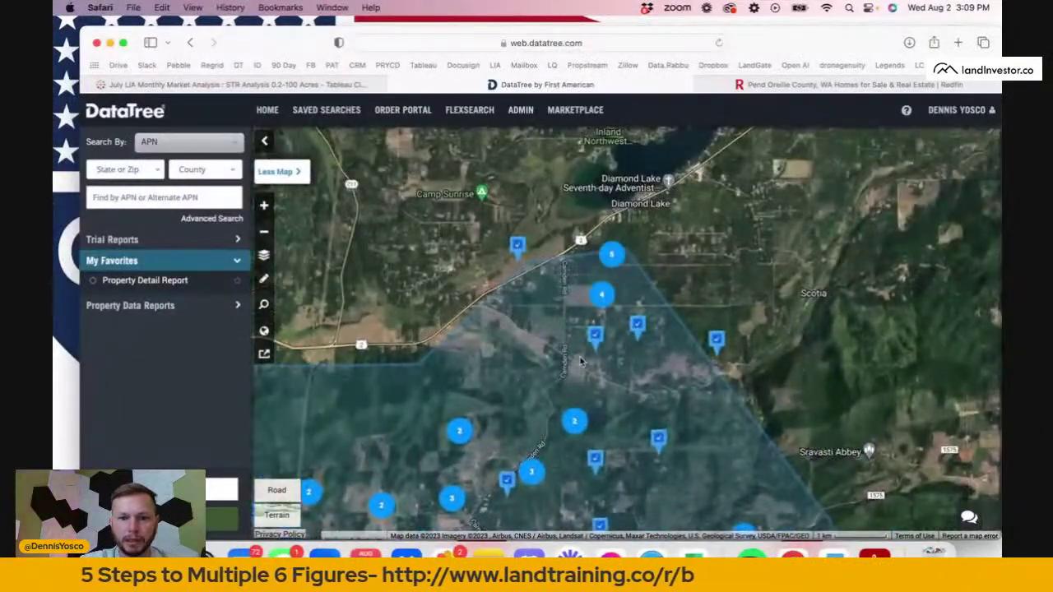
scroll(580, 362, up, 3)
click(643, 328)
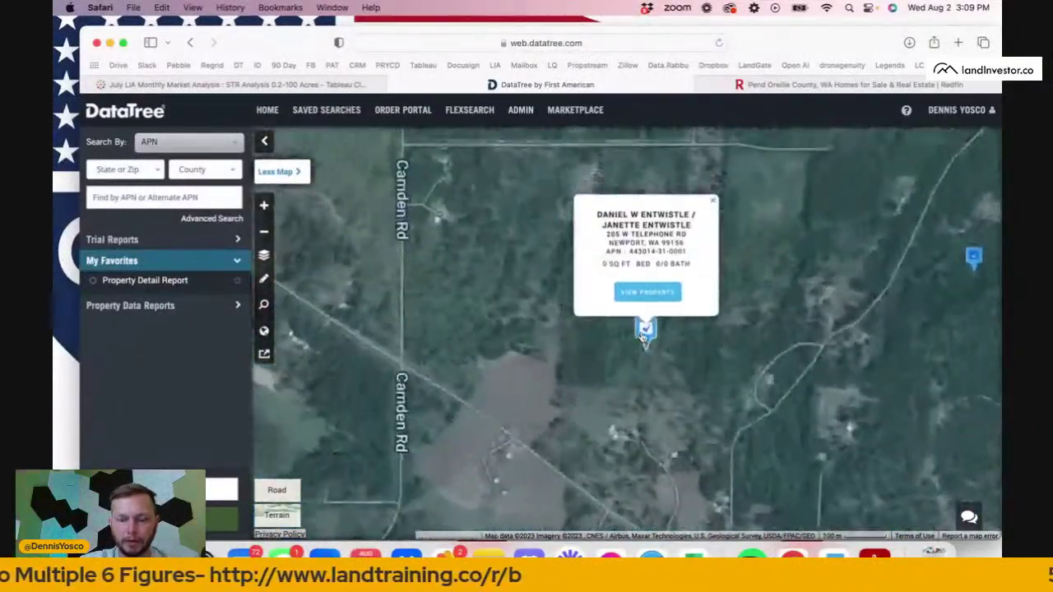
click(535, 319)
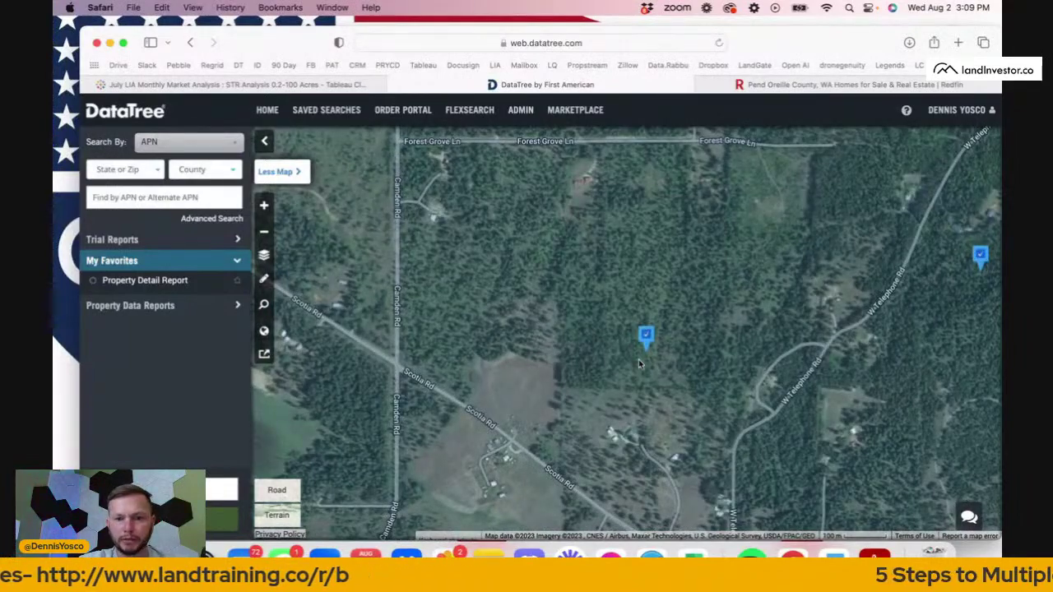
scroll(638, 360, up, 1)
scroll(638, 359, down, 1)
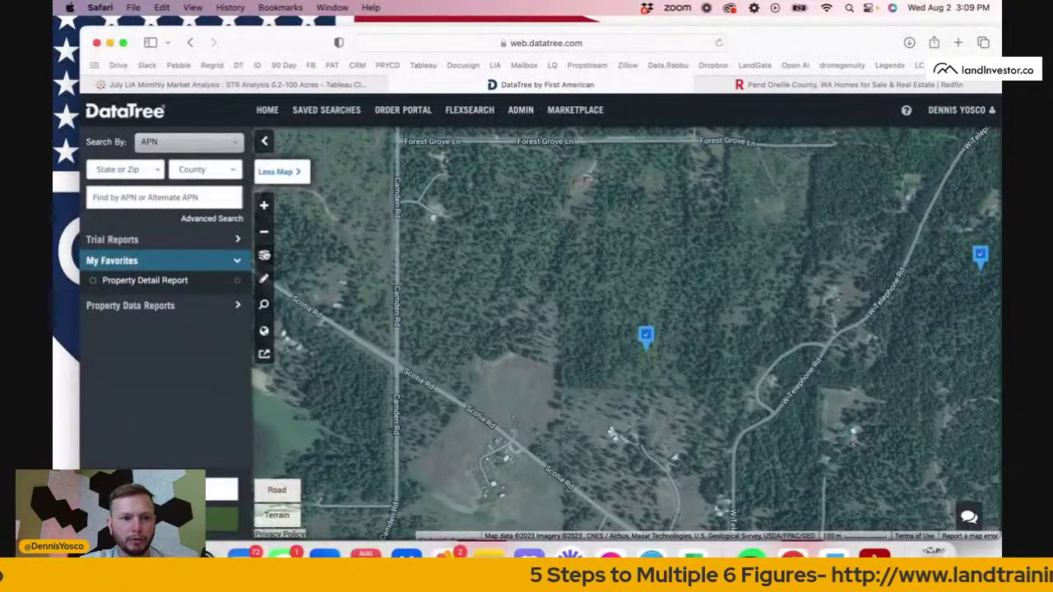
Pan along US Rte 2 and south across the wooded parcels to the dirt road.
click(264, 256)
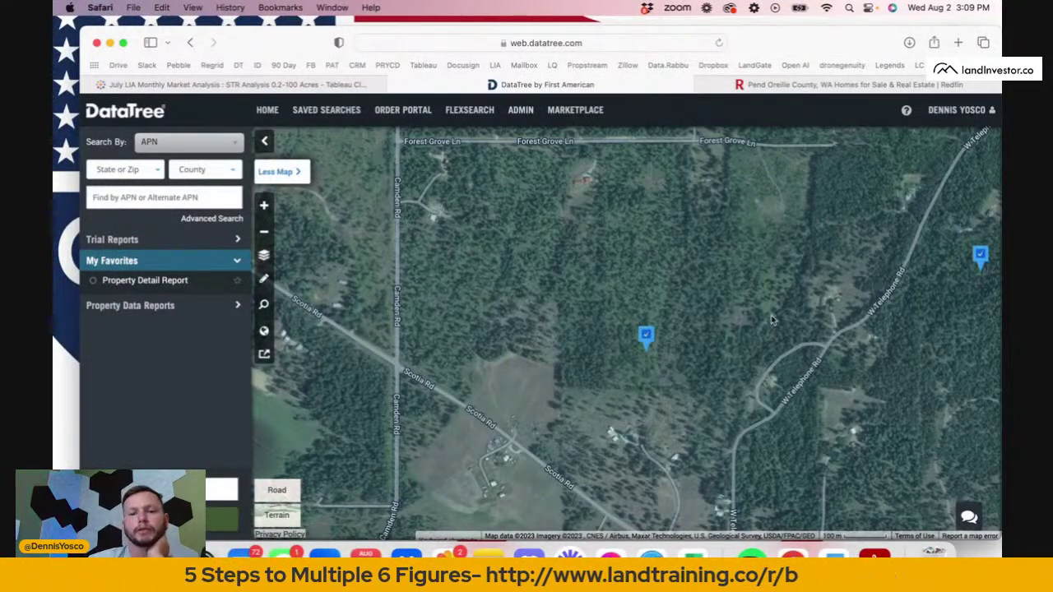
scroll(771, 321, down, 3)
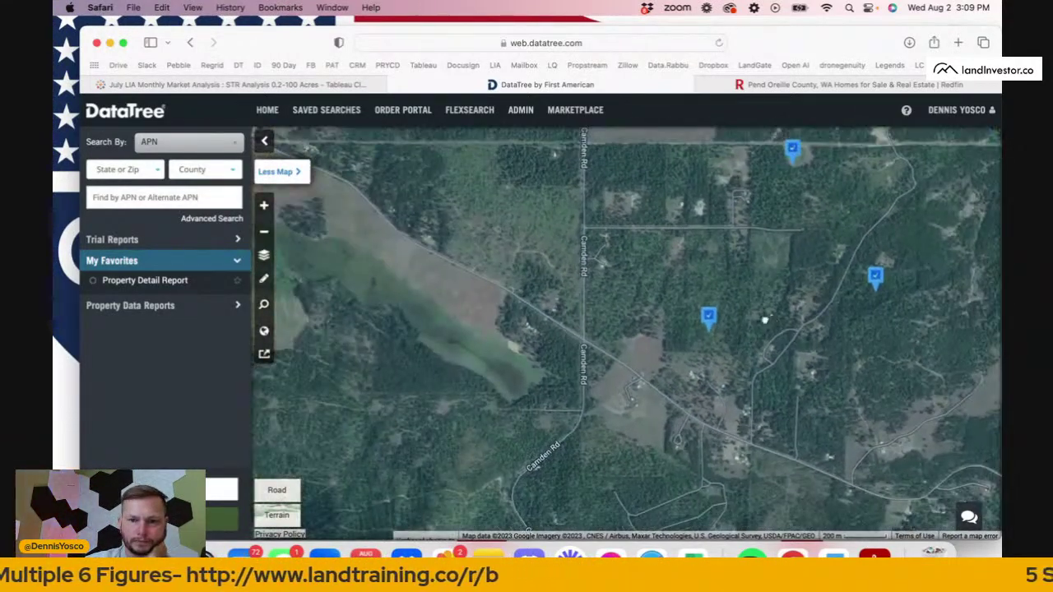
mouse_move(765, 319)
mouse_down()
mouse_move(625, 338)
mouse_move(590, 361)
mouse_move(580, 457)
mouse_up()
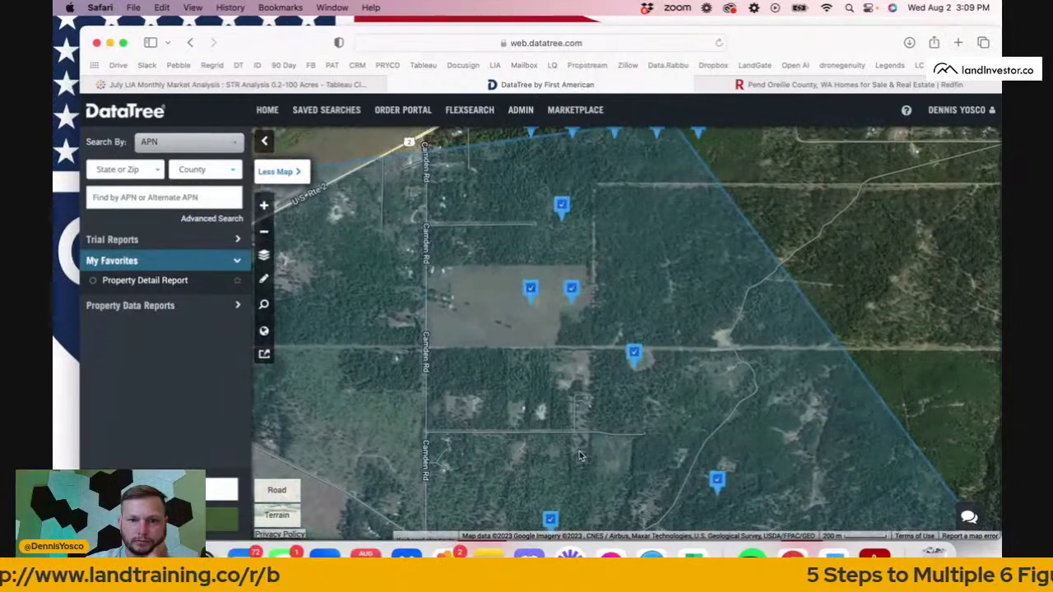
drag(645, 263, 608, 423)
scroll(571, 303, up, 4)
click(573, 313)
scroll(573, 312, up, 2)
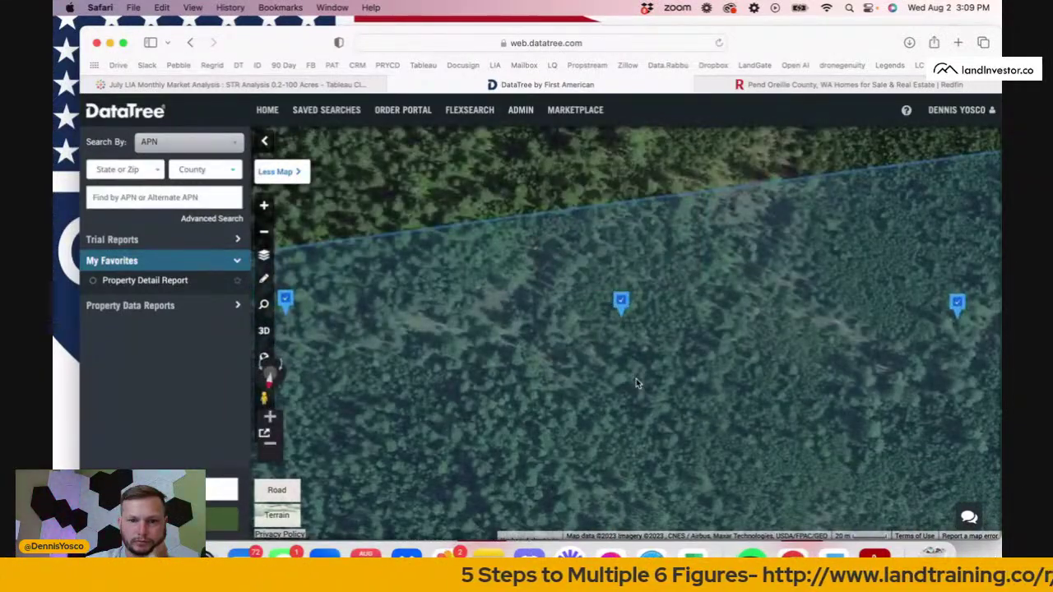
drag(507, 419, 515, 205)
drag(604, 294, 603, 239)
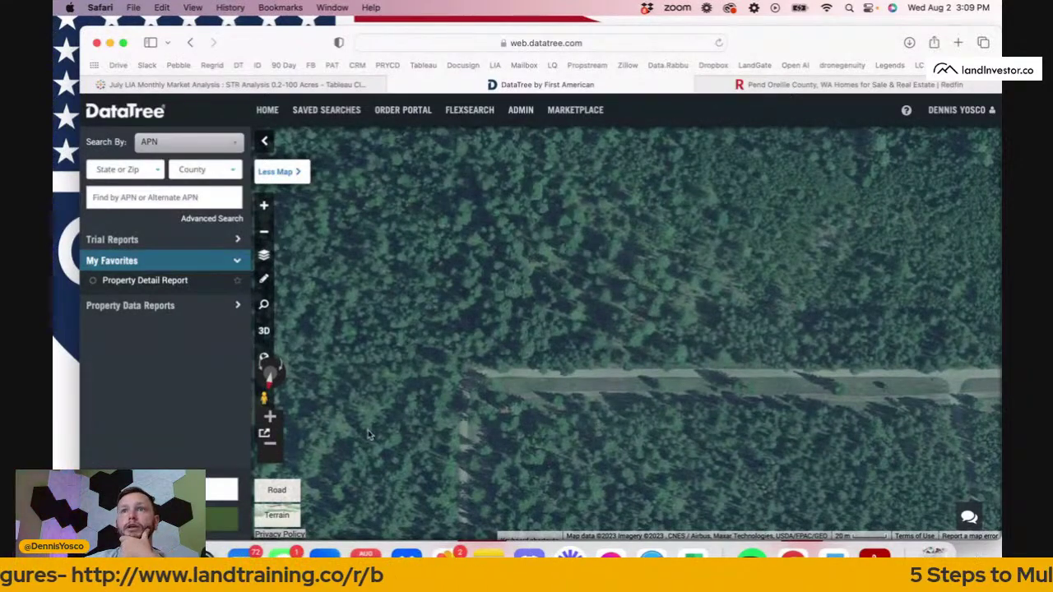
scroll(454, 384, down, 2)
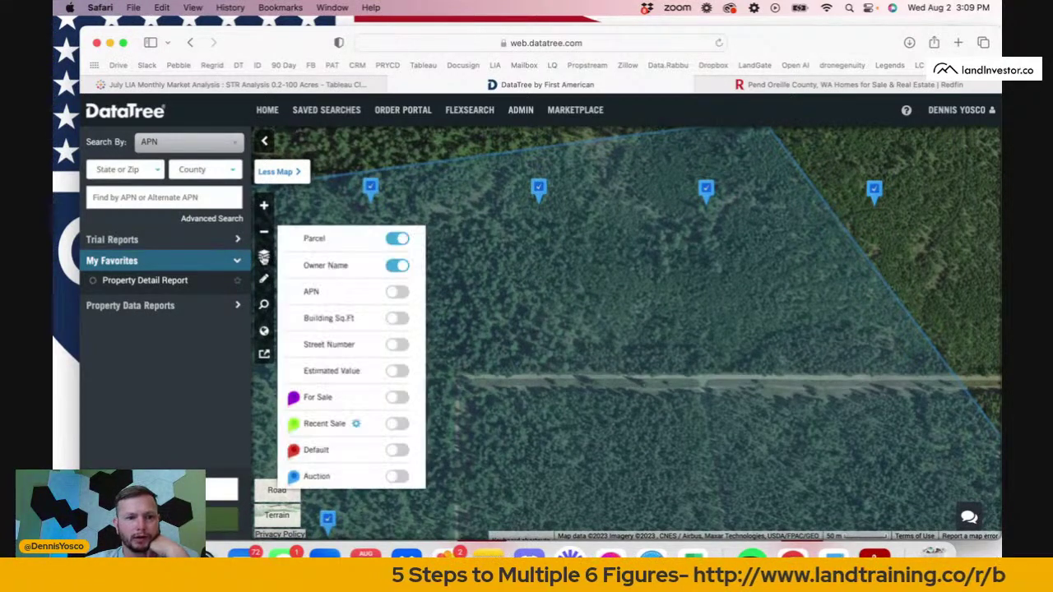
Turn off the Parcel layer and review the owners of the wooded parcels off Dads Ln.
mouse_move(264, 255)
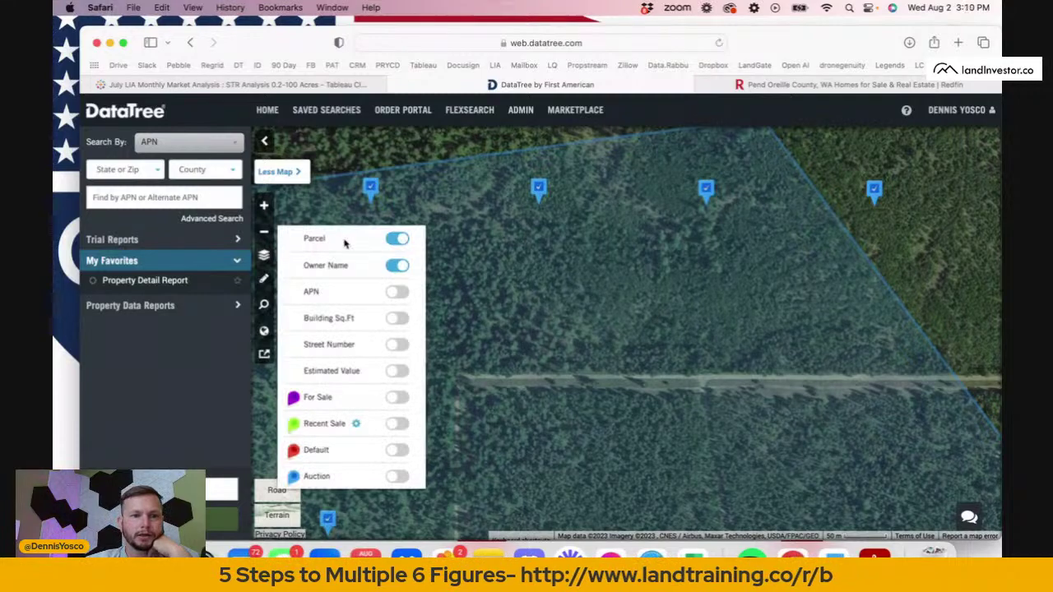
click(401, 241)
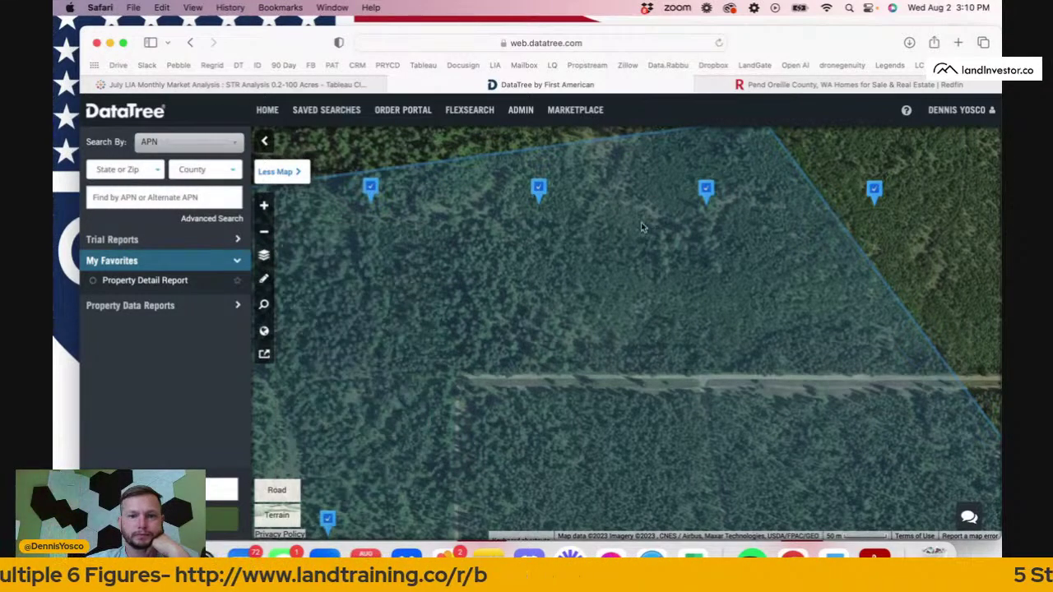
scroll(669, 231, down, 5)
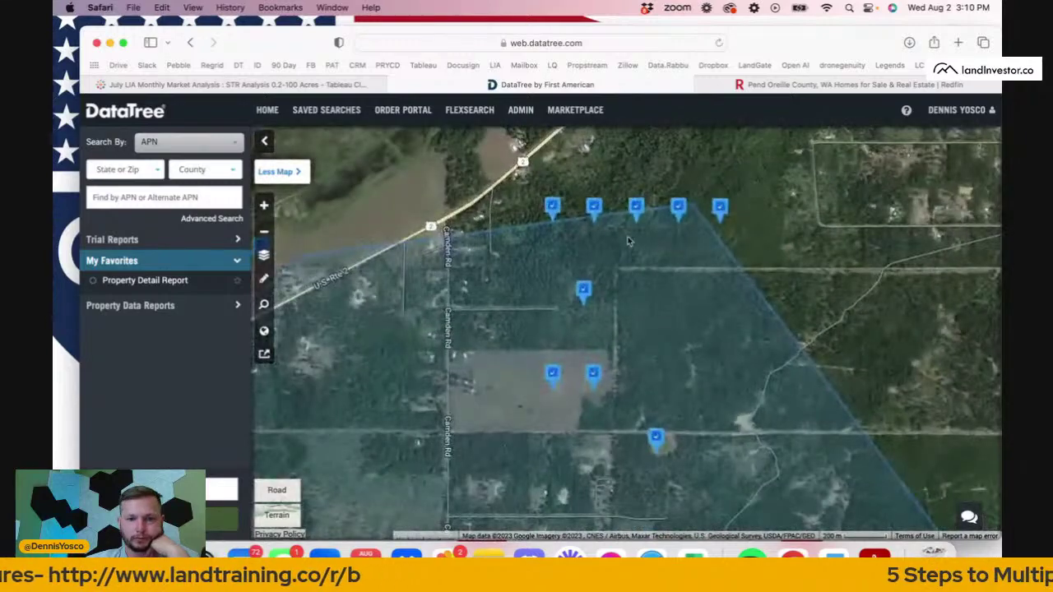
click(582, 293)
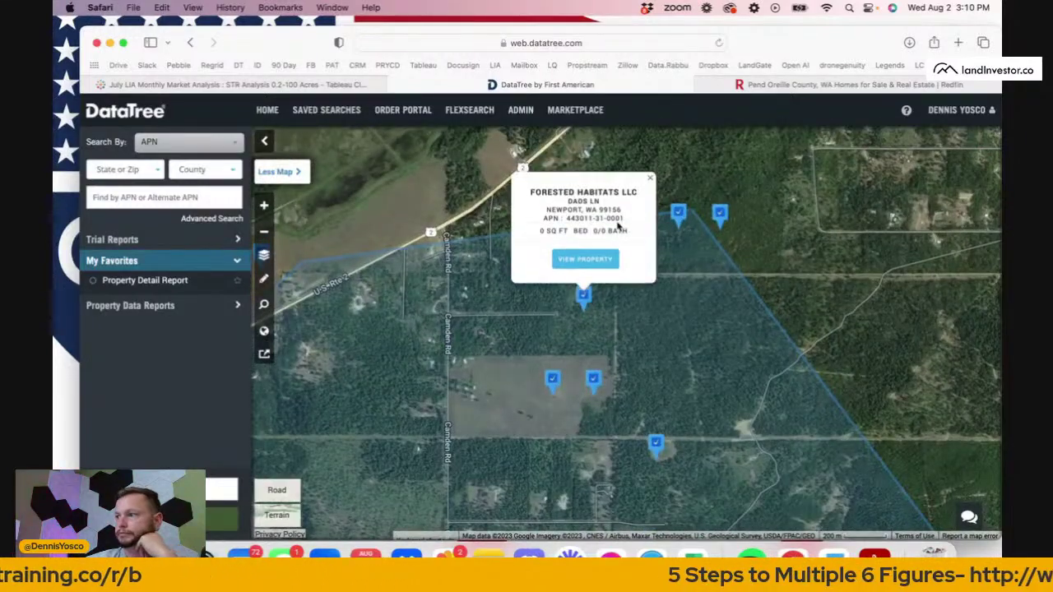
click(584, 258)
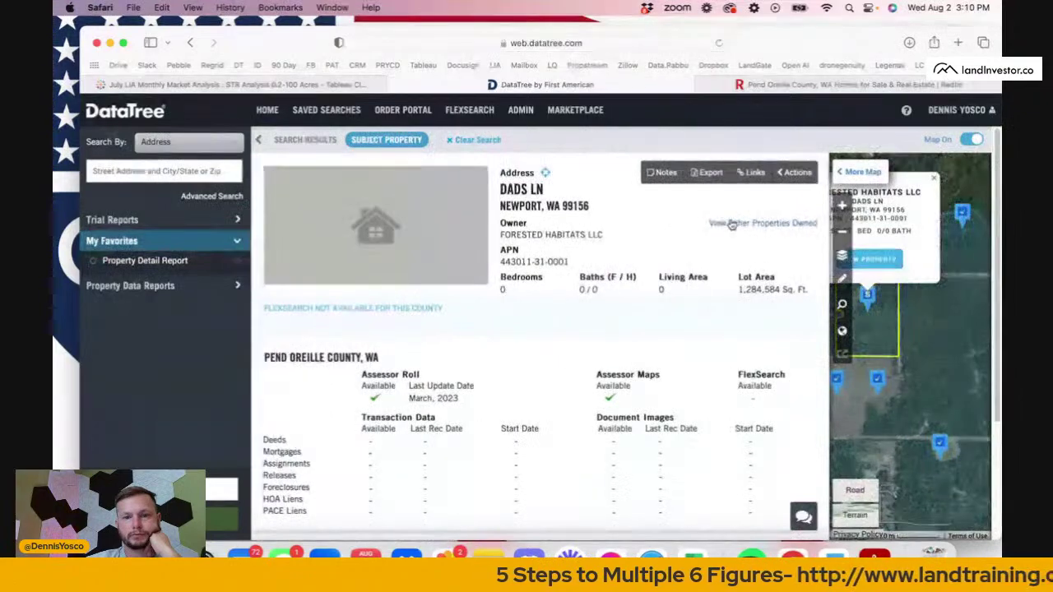
click(859, 172)
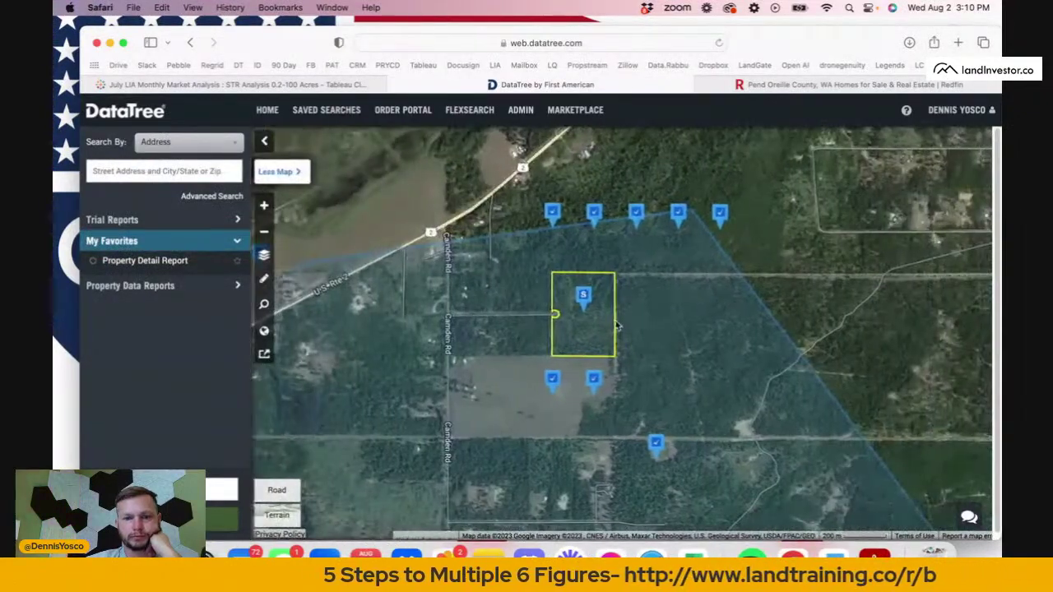
click(583, 293)
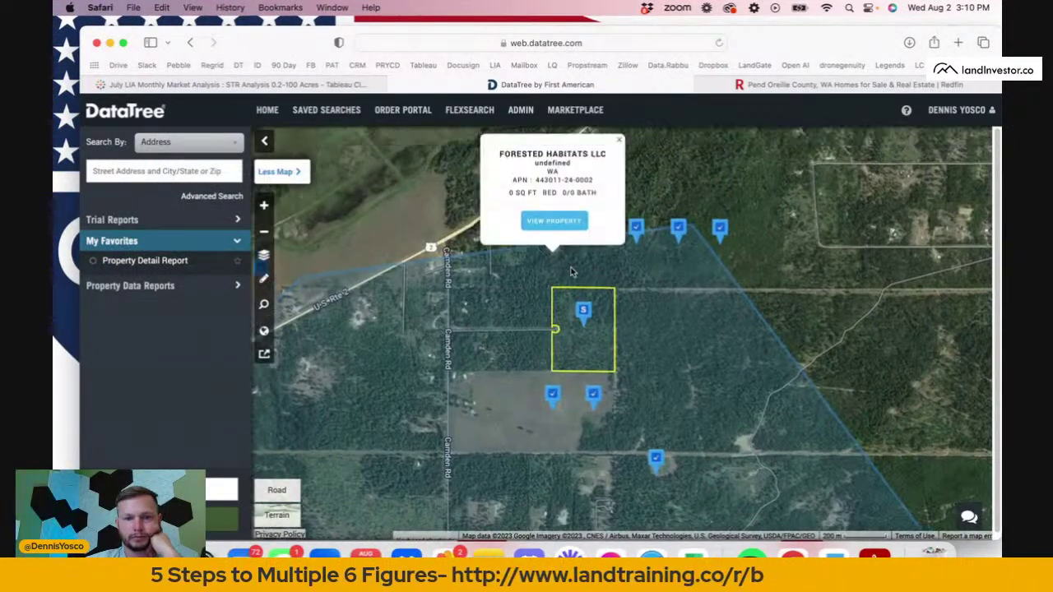
click(594, 262)
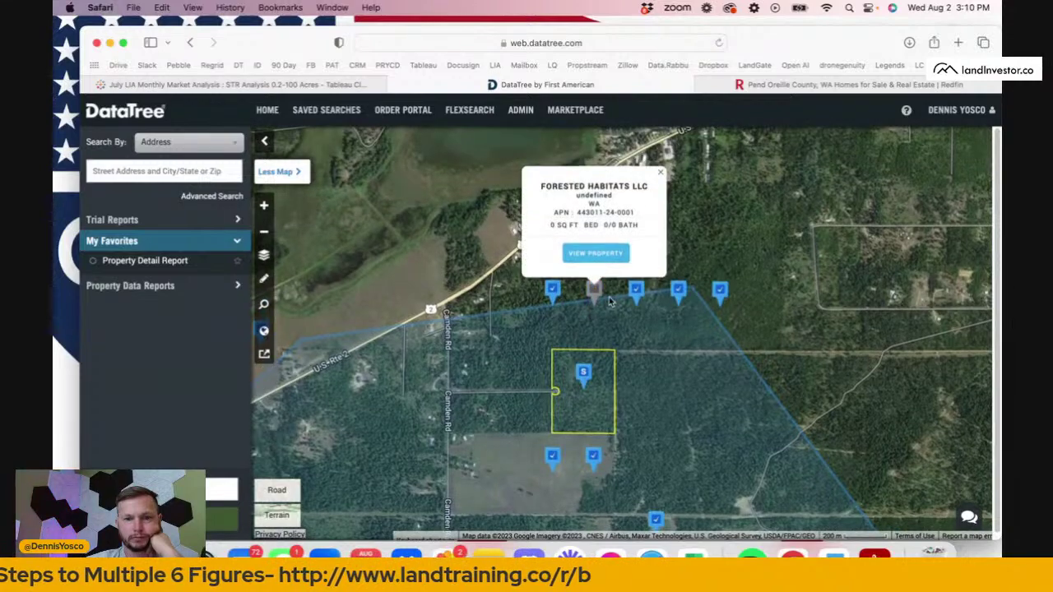
Pan south toward the open field and the southern pins.
scroll(602, 334, up, 2)
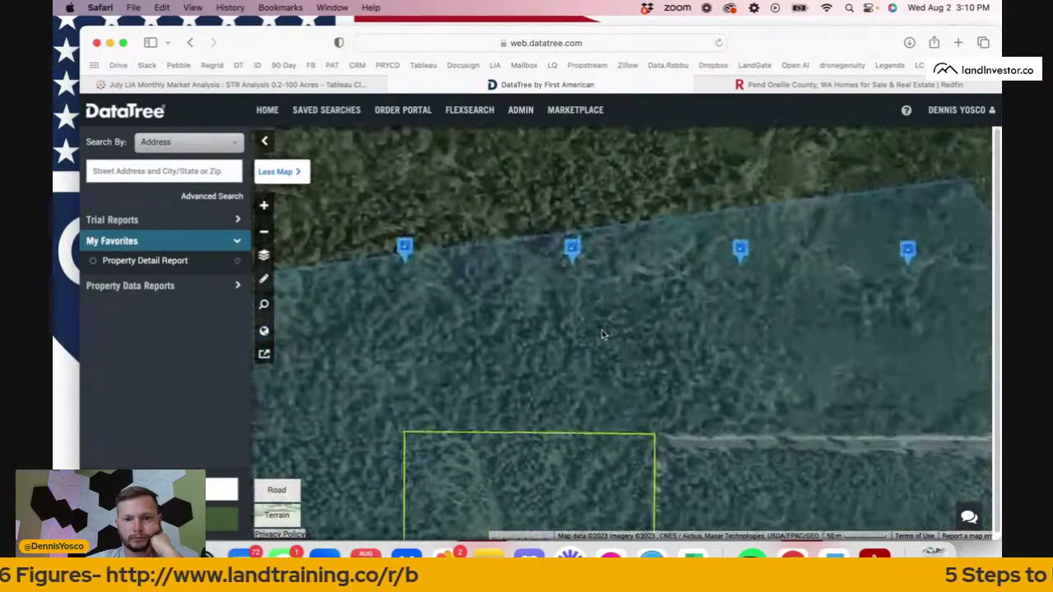
scroll(601, 334, down, 1)
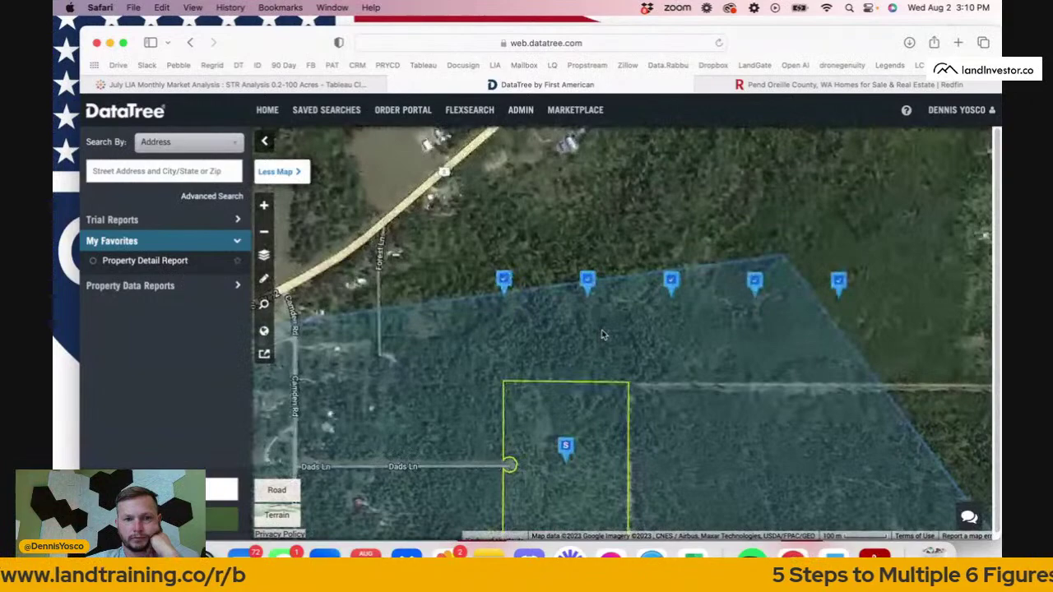
drag(601, 334, 613, 226)
scroll(613, 226, down, 1)
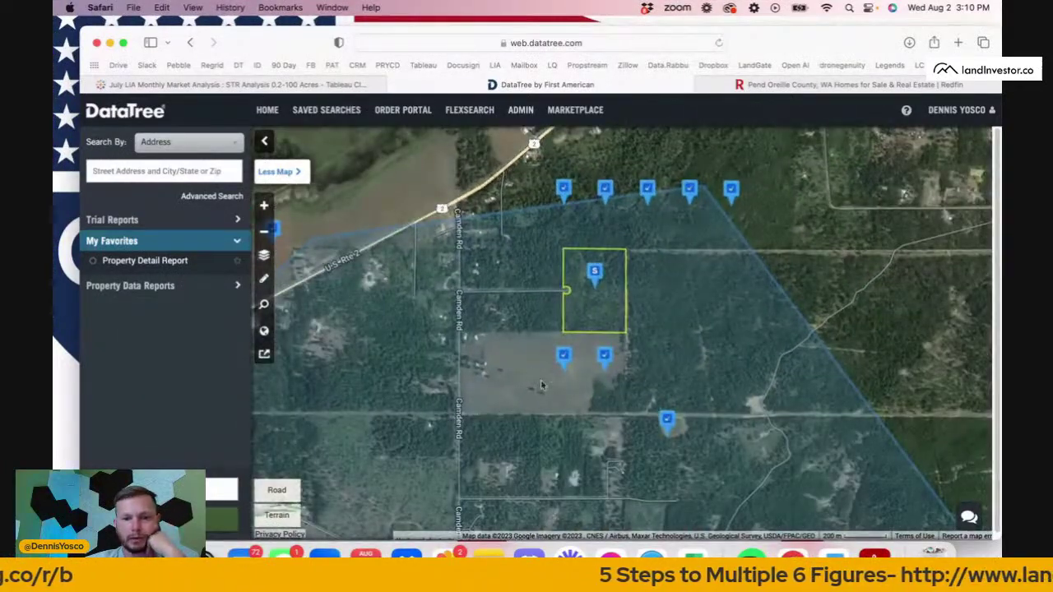
scroll(539, 384, up, 2)
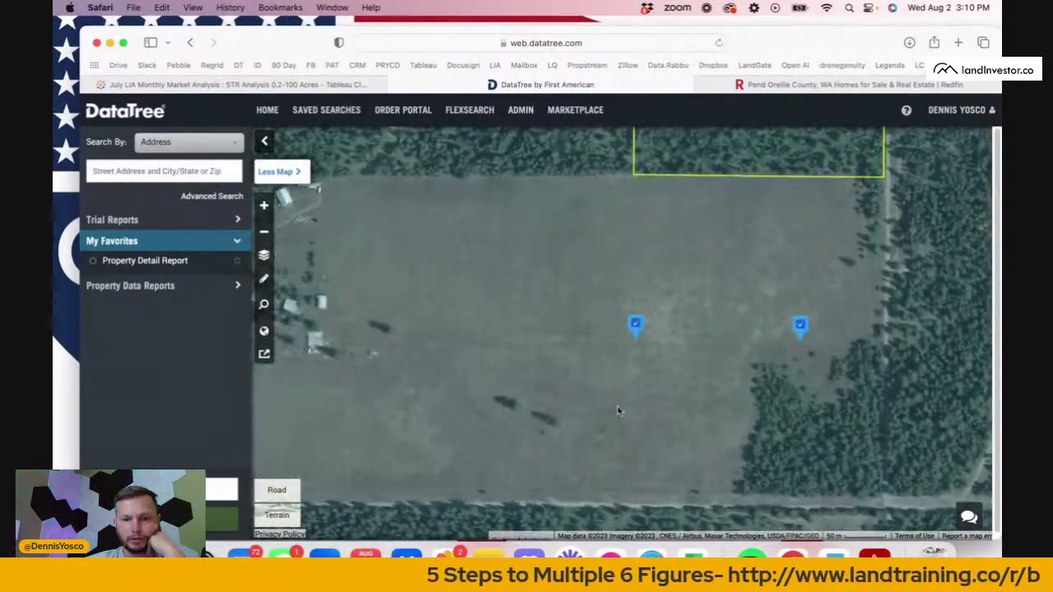
scroll(618, 411, down, 2)
drag(617, 411, 524, 271)
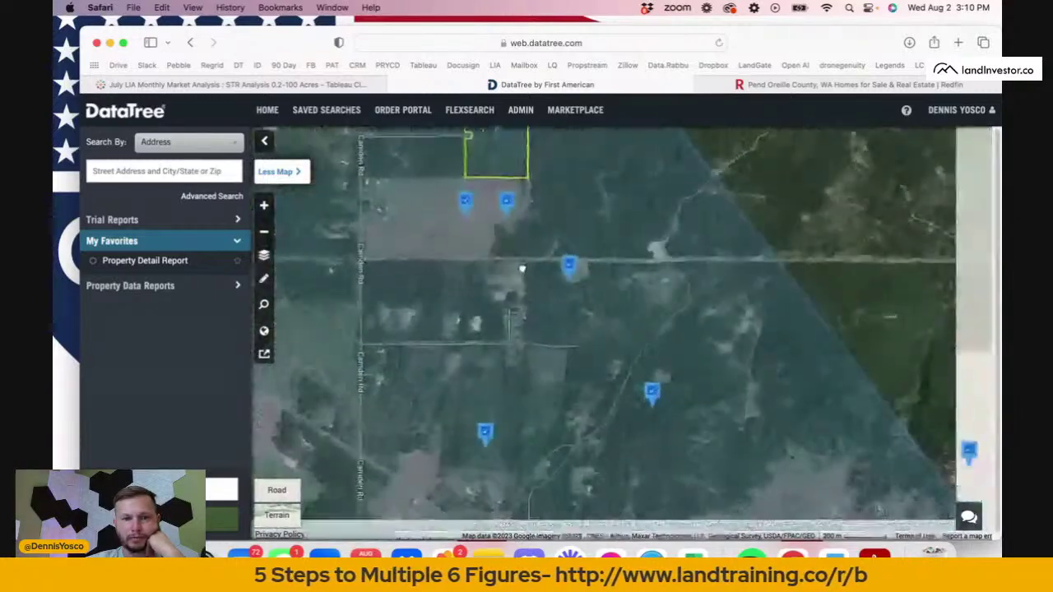
scroll(488, 384, down, 2)
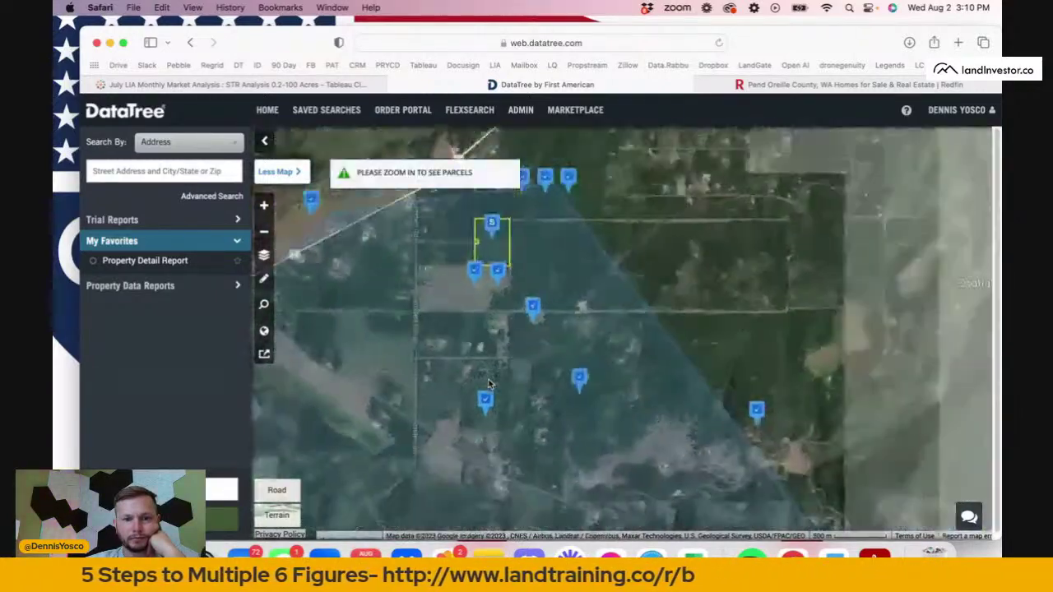
scroll(489, 383, up, 3)
scroll(487, 376, down, 5)
scroll(428, 457, up, 4)
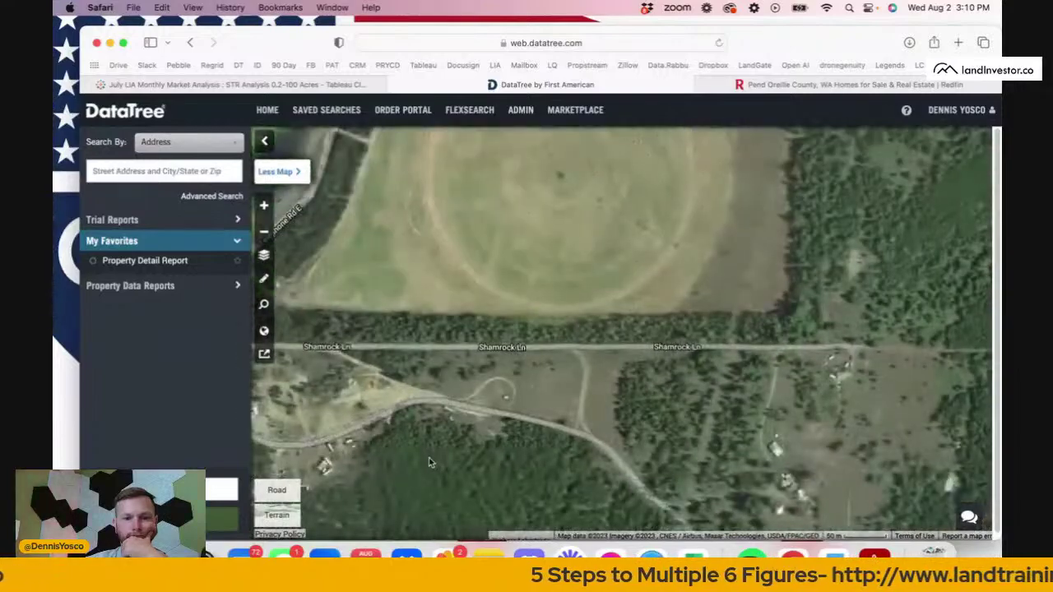
scroll(428, 457, down, 3)
Check the pin on the road near the circular field, then pull back to the regional 127/130 clusters.
mouse_move(429, 457)
mouse_down()
mouse_move(667, 243)
mouse_move(849, 136)
mouse_up()
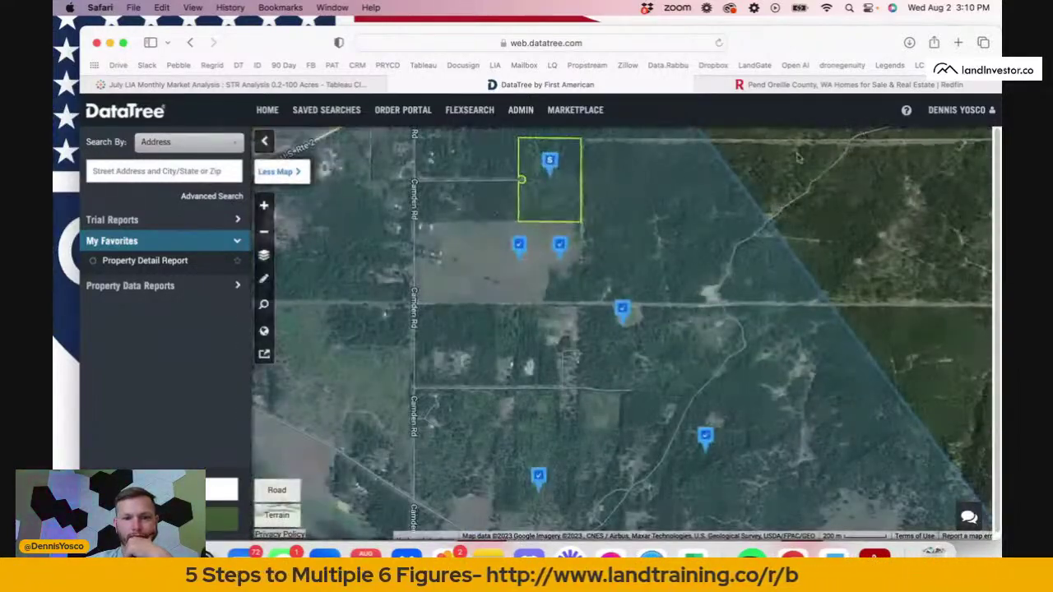
click(623, 310)
scroll(625, 312, down, 3)
drag(640, 371, 642, 107)
scroll(553, 262, up, 4)
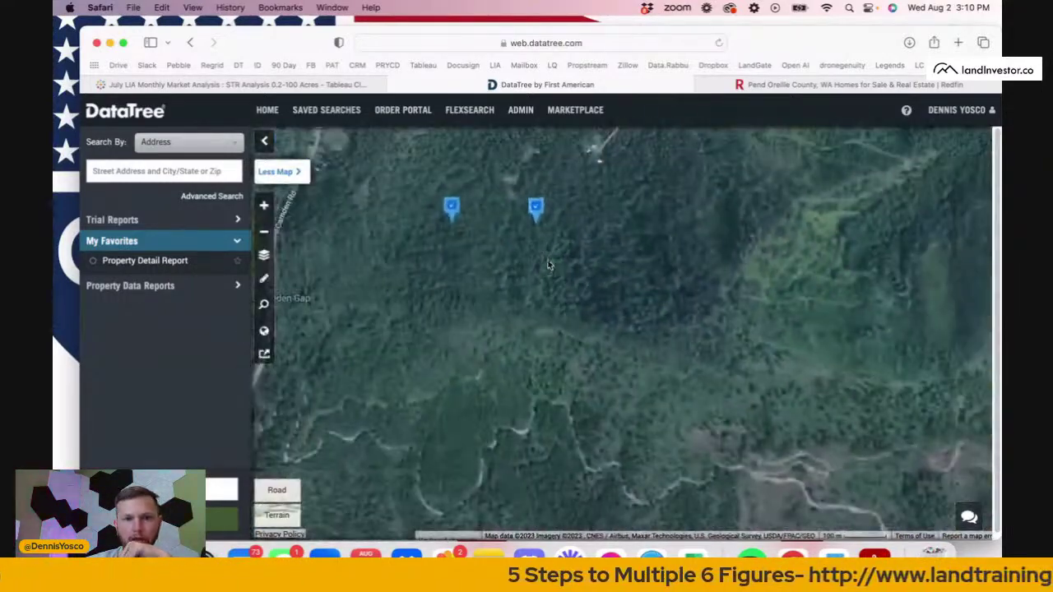
drag(551, 265, 664, 328)
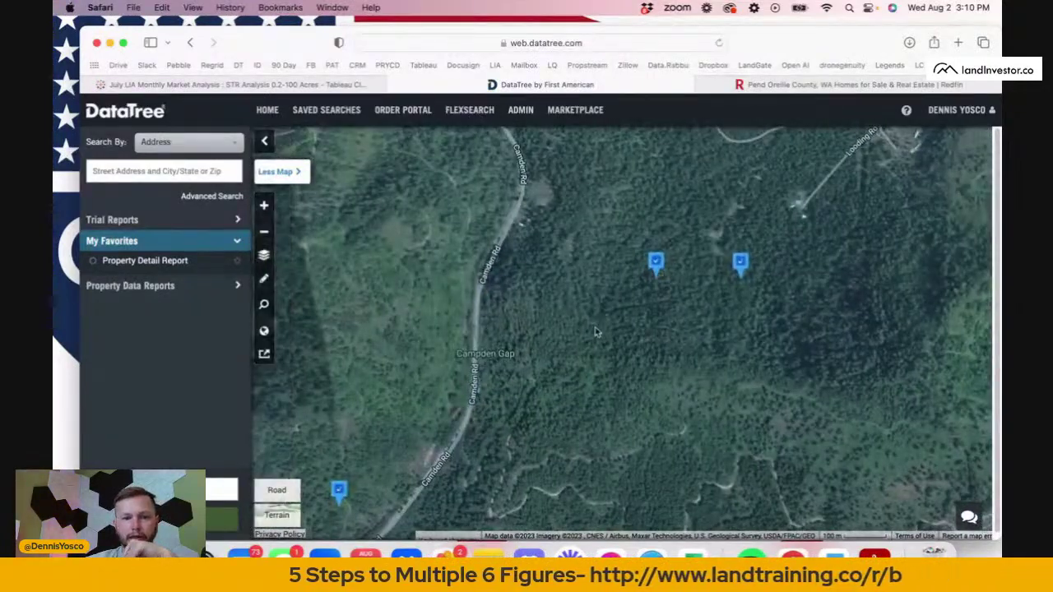
scroll(597, 331, down, 2)
scroll(597, 332, down, 10)
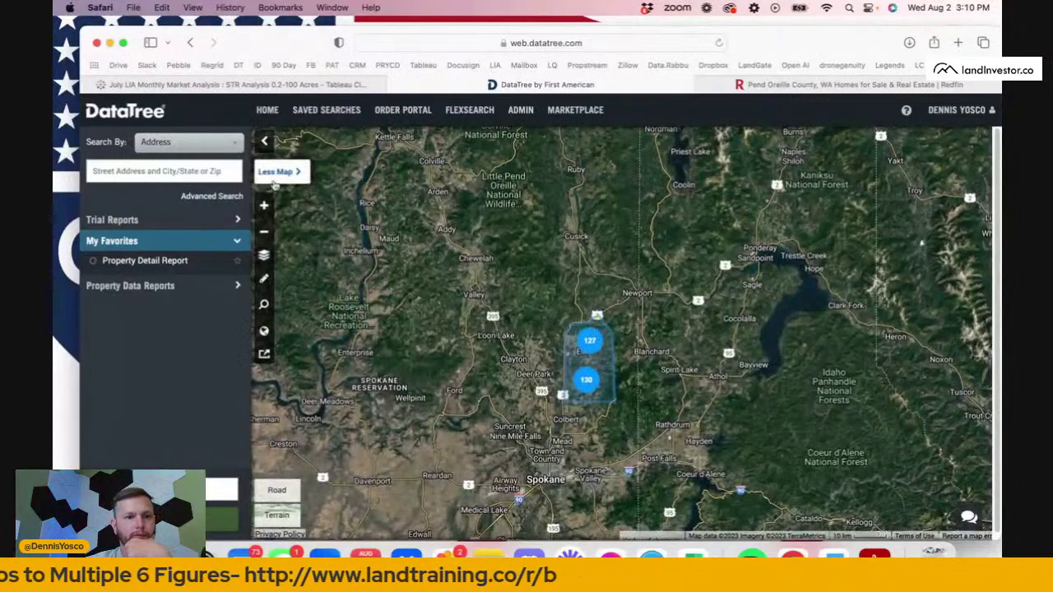
Open the map layers list and adjust the satellite zoom.
click(265, 256)
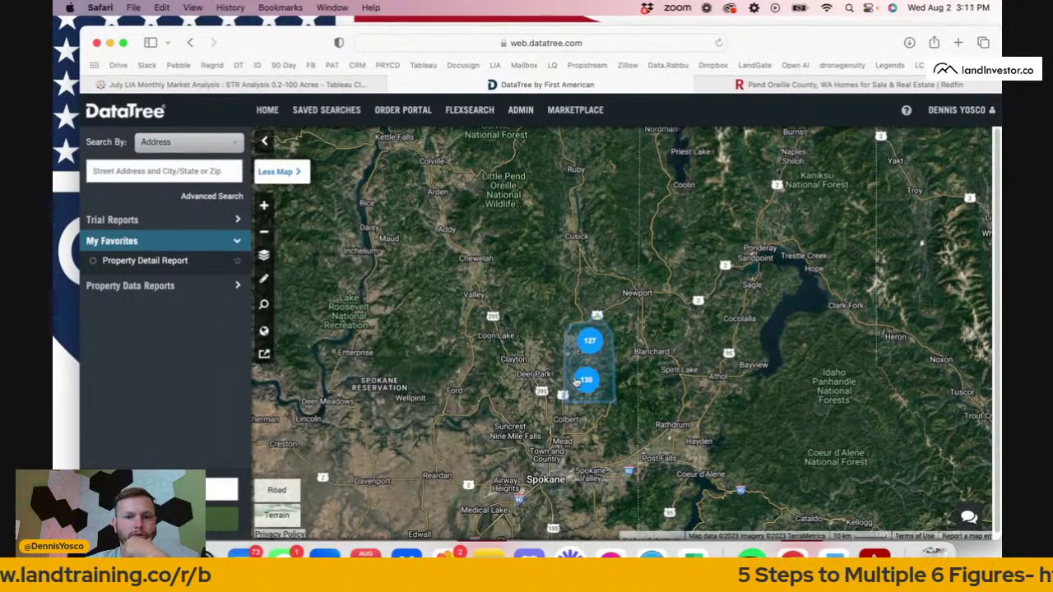
scroll(576, 380, up, 10)
scroll(505, 305, up, 3)
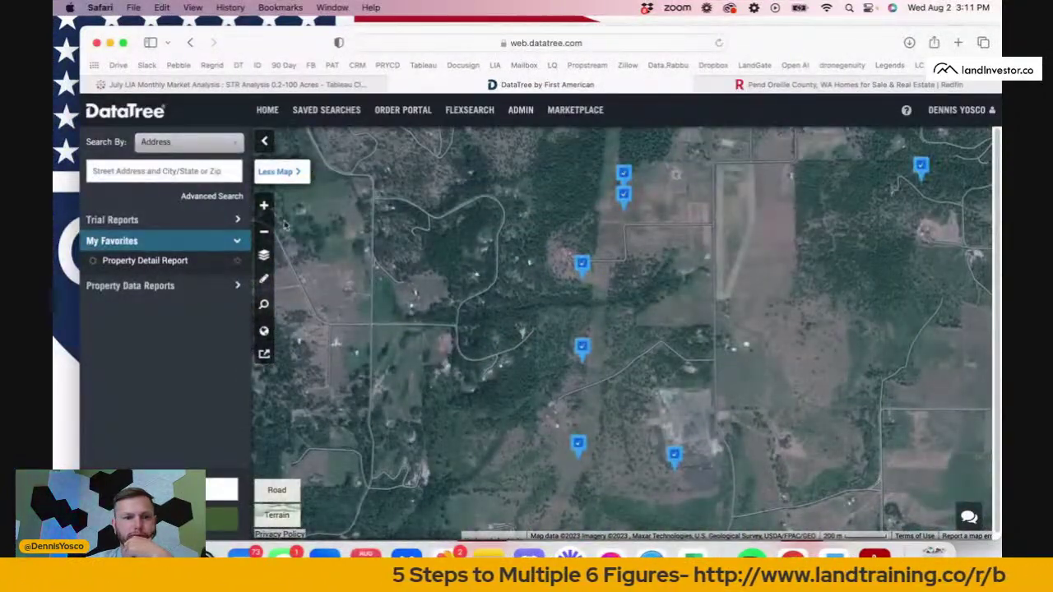
mouse_move(264, 258)
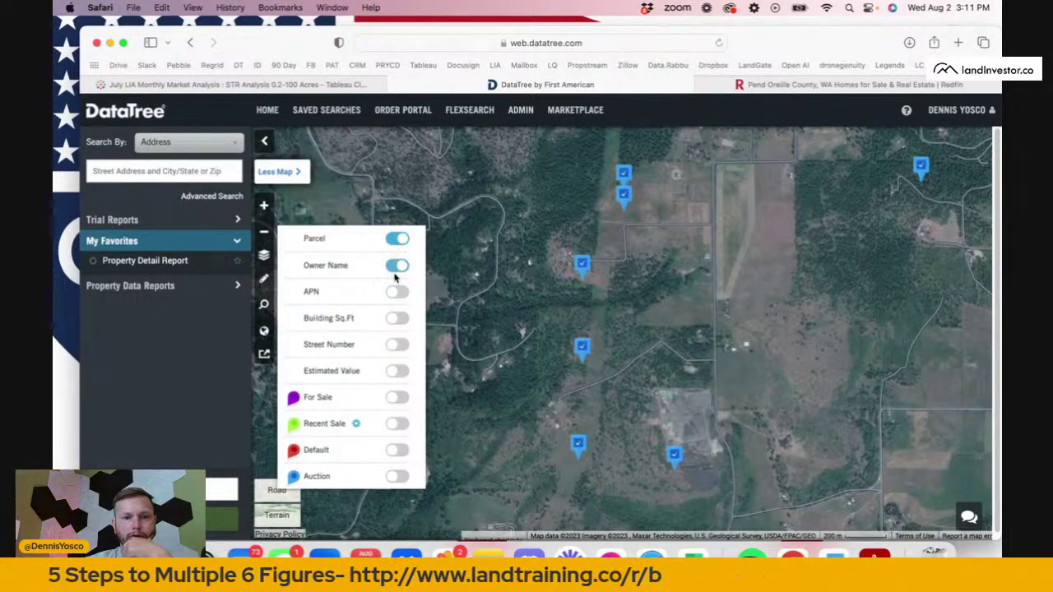
scroll(397, 378, down, 5)
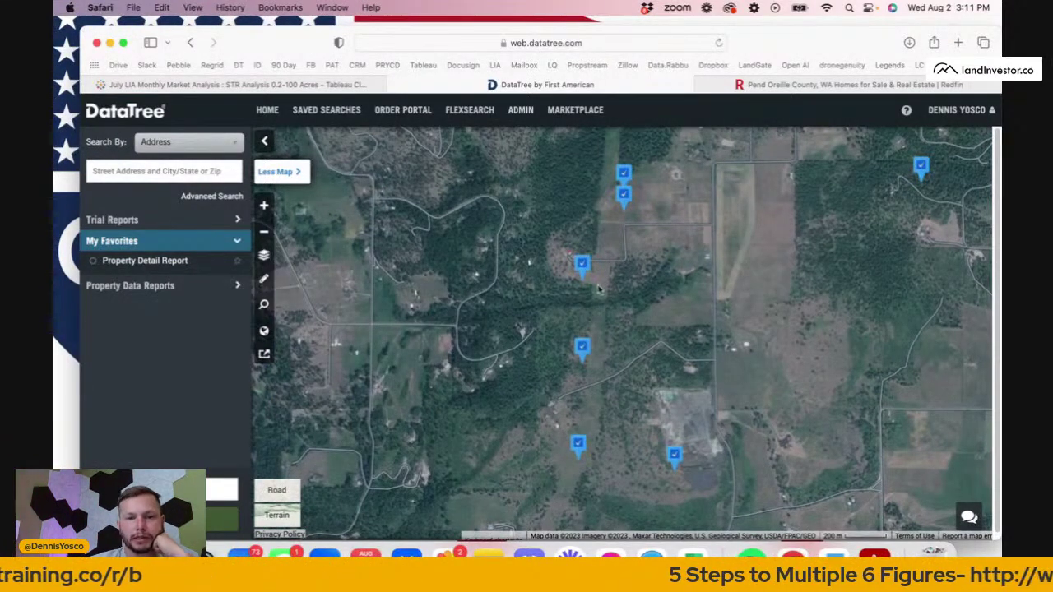
scroll(605, 292, up, 3)
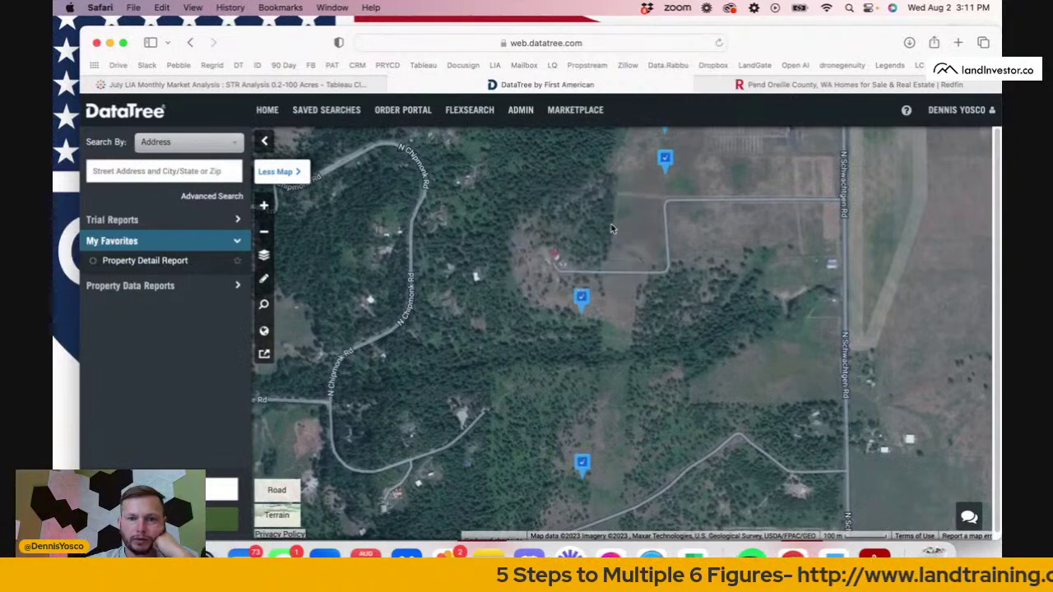
scroll(600, 366, up, 3)
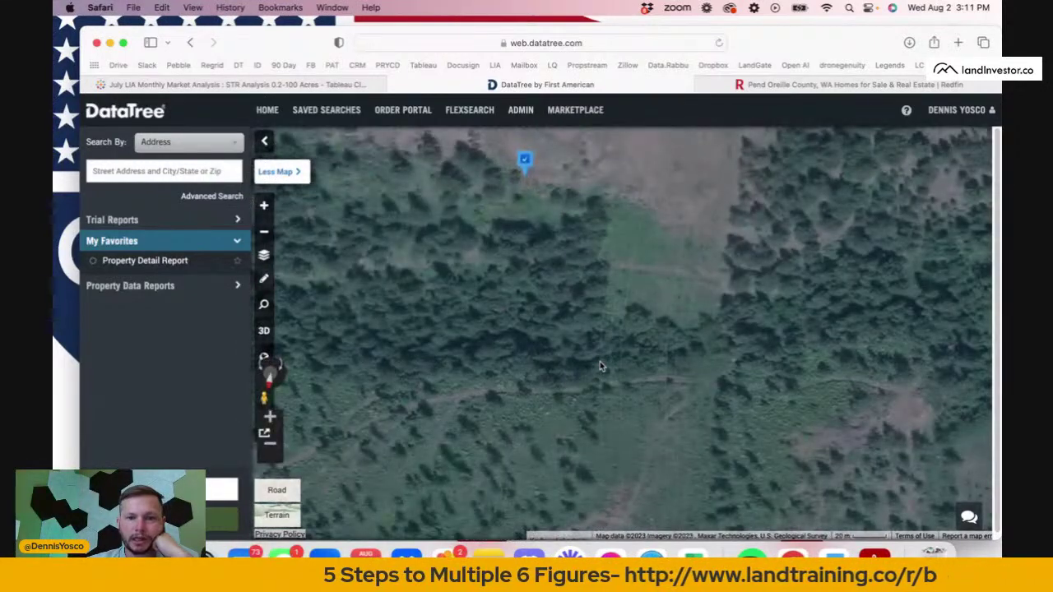
Pan across the wooded ground and field track to the parcel near N Schwachtgen Rd.
drag(600, 366, 433, 502)
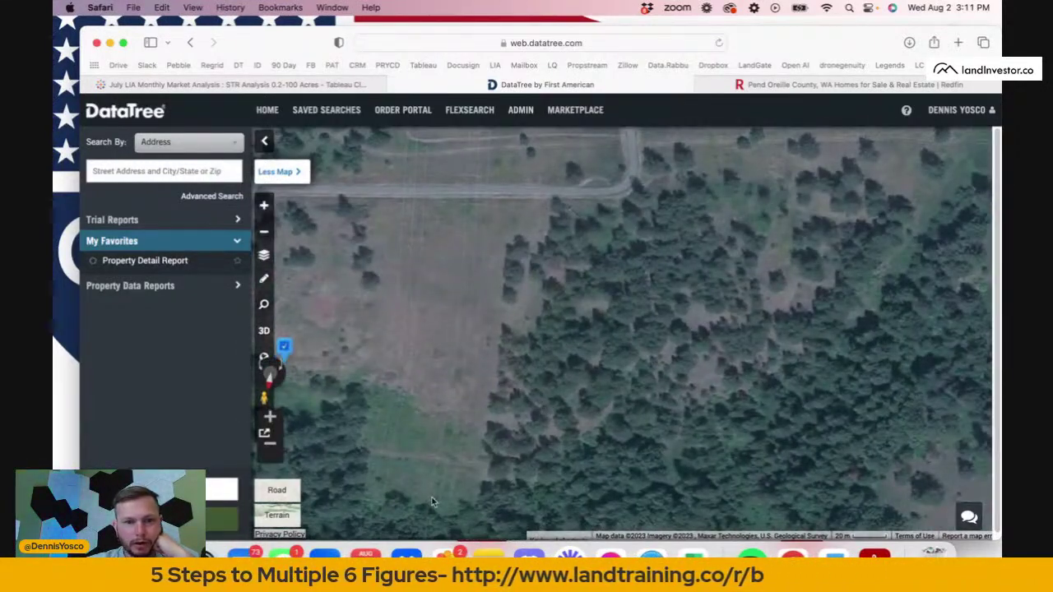
drag(459, 307, 426, 355)
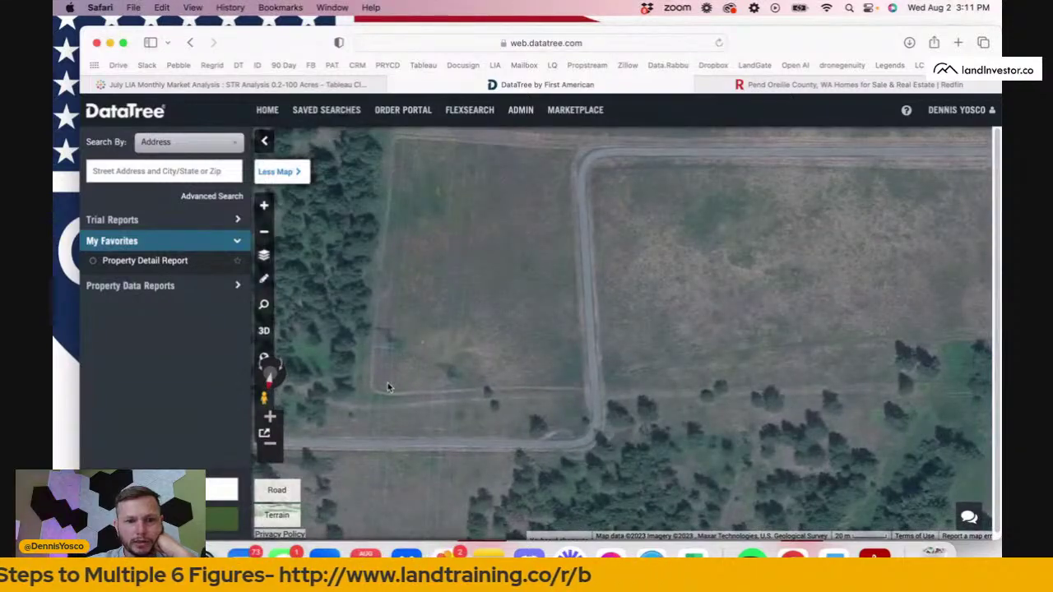
drag(389, 387, 477, 404)
scroll(481, 401, down, 3)
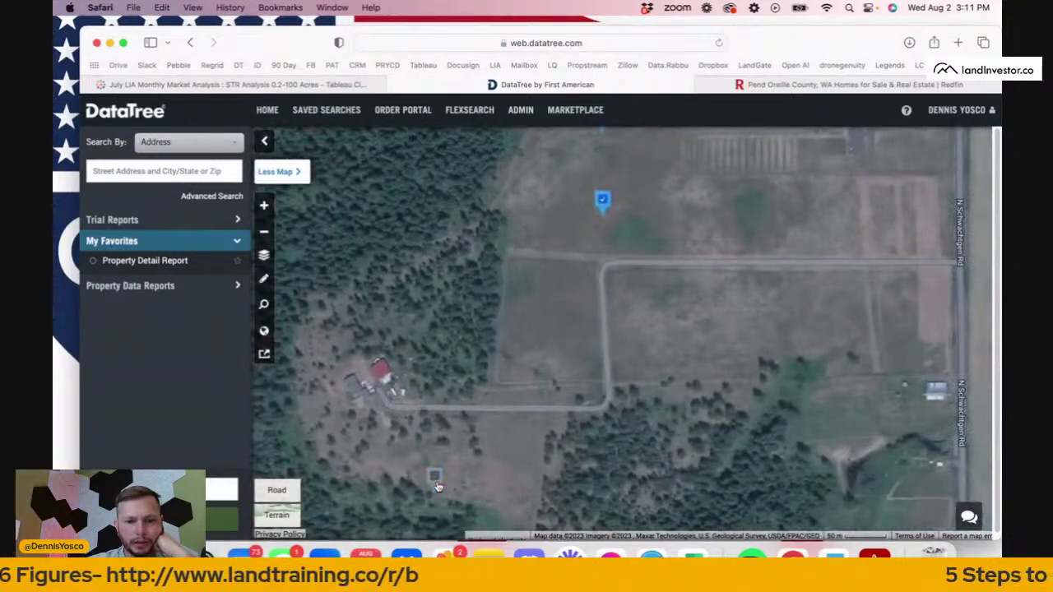
drag(584, 335, 536, 448)
Read the T & L Investment Trust owner details, then check the neighbouring parcel.
click(537, 411)
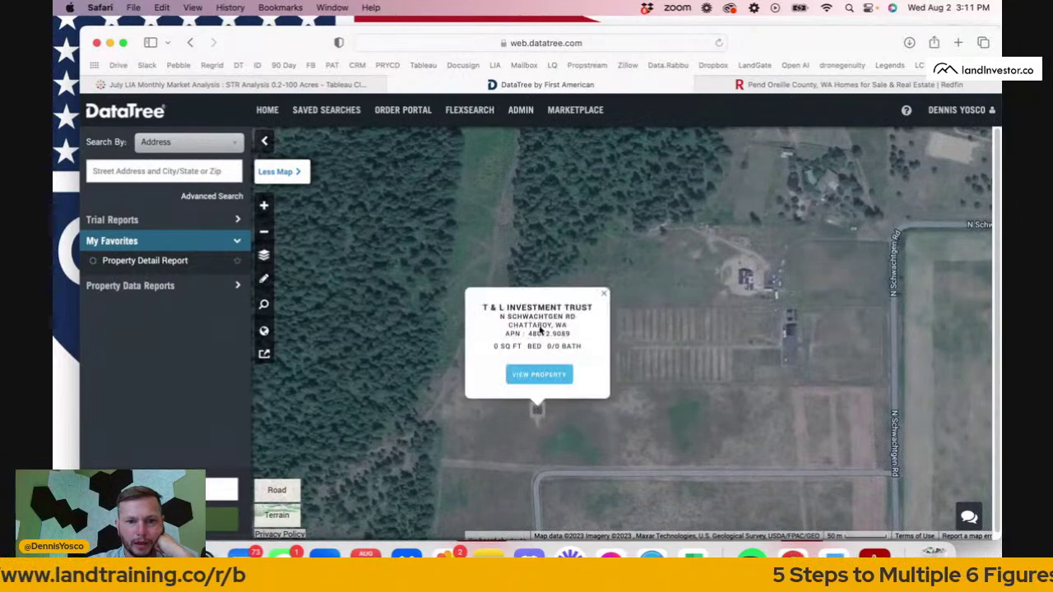
click(603, 297)
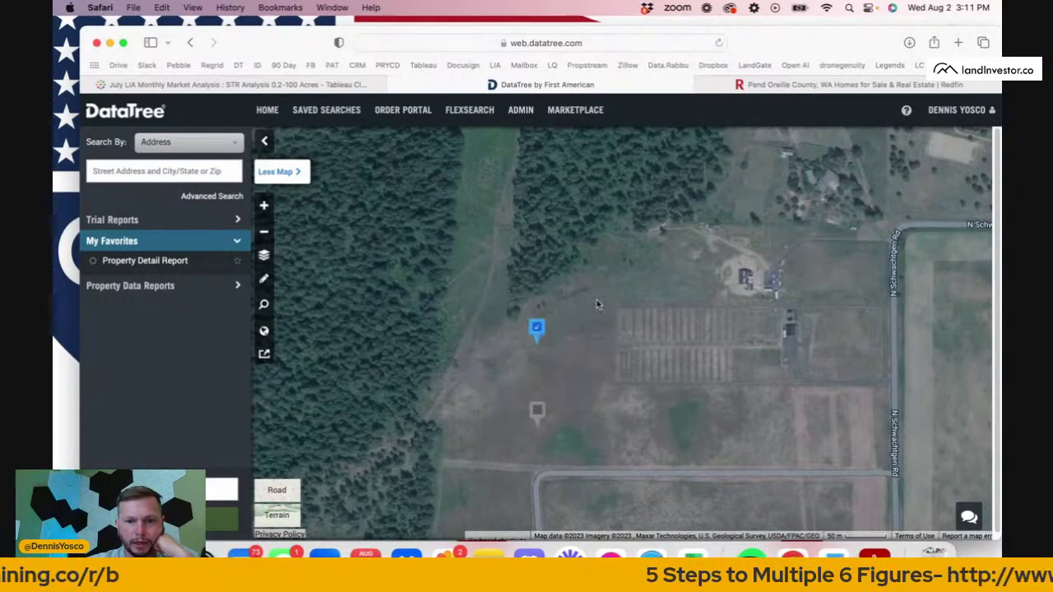
click(537, 329)
Move to the parcels at E Eagles Nest Ln and N Waldrons Ln and check their owners.
drag(543, 205, 538, 504)
drag(547, 295, 740, 329)
drag(613, 189, 604, 485)
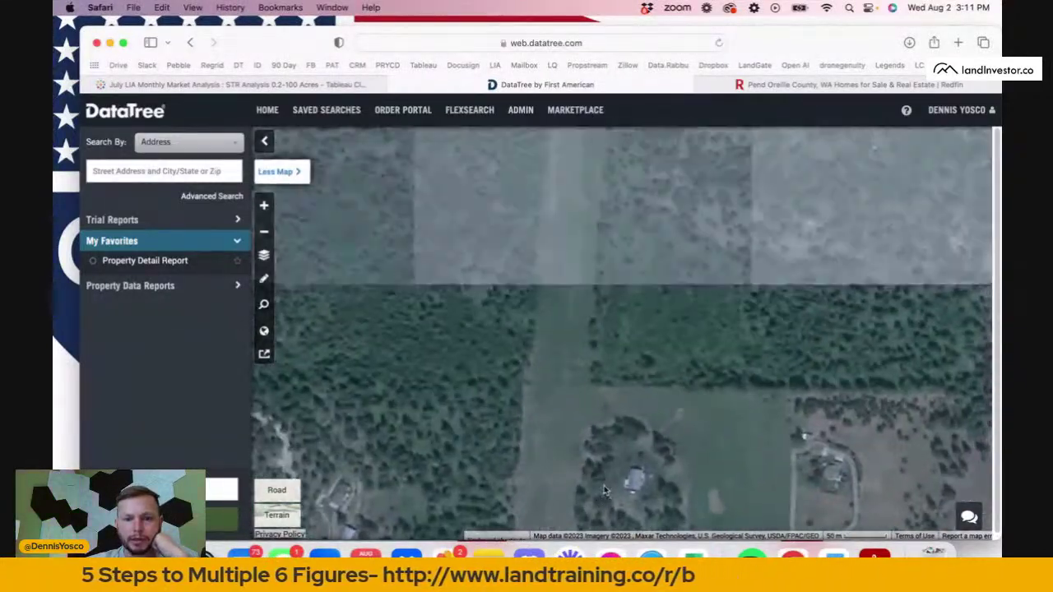
drag(623, 236, 621, 342)
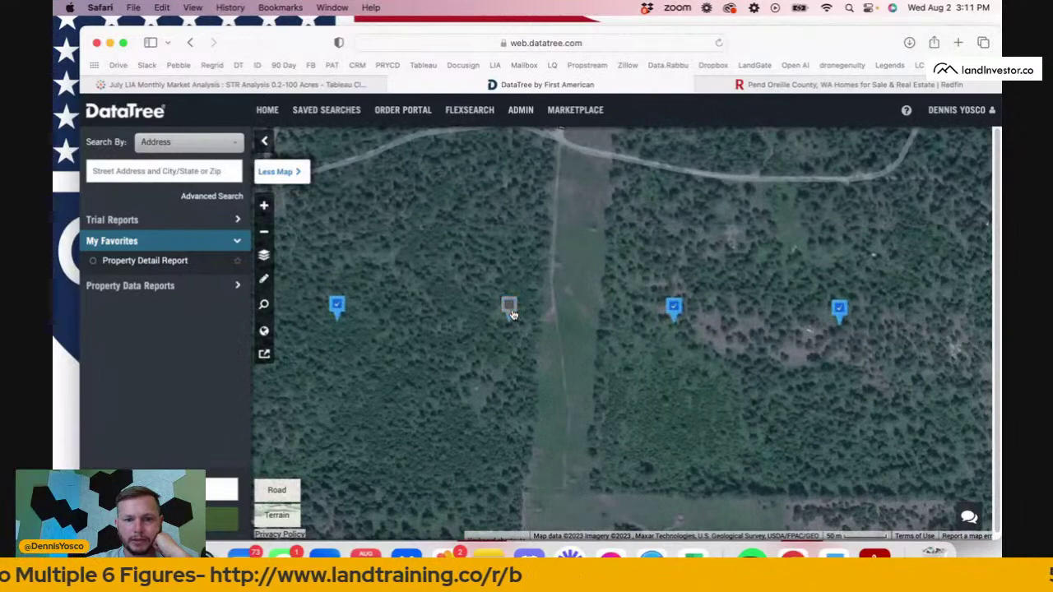
mouse_move(676, 314)
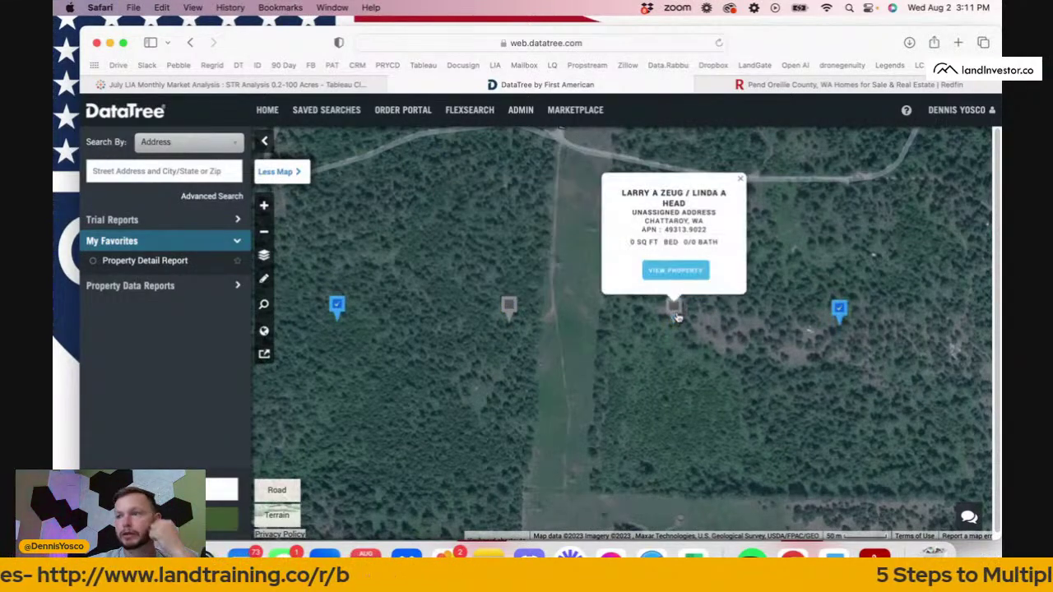
scroll(564, 206, down, 3)
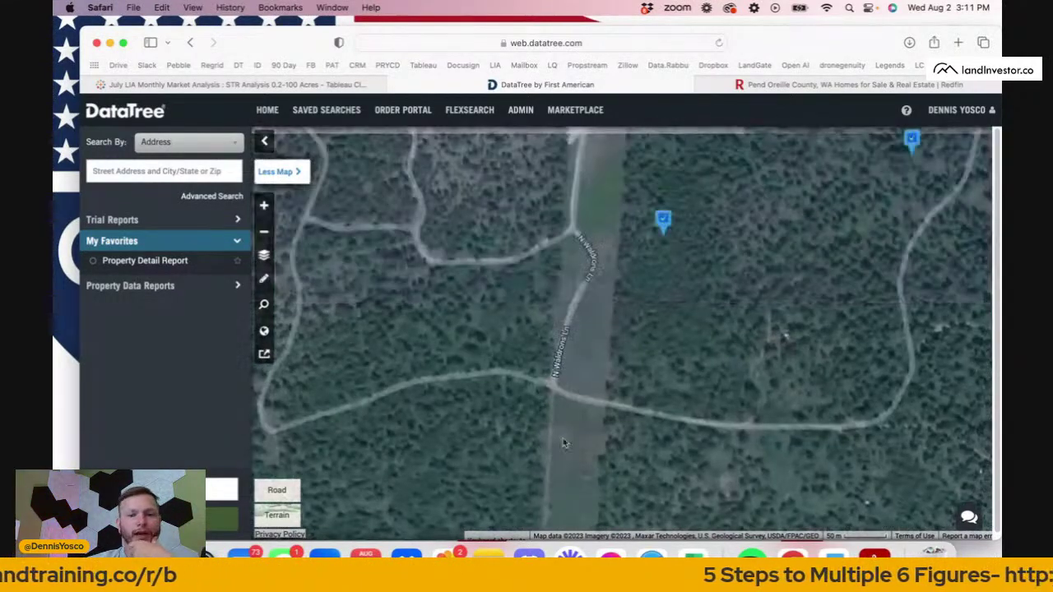
drag(667, 288, 670, 506)
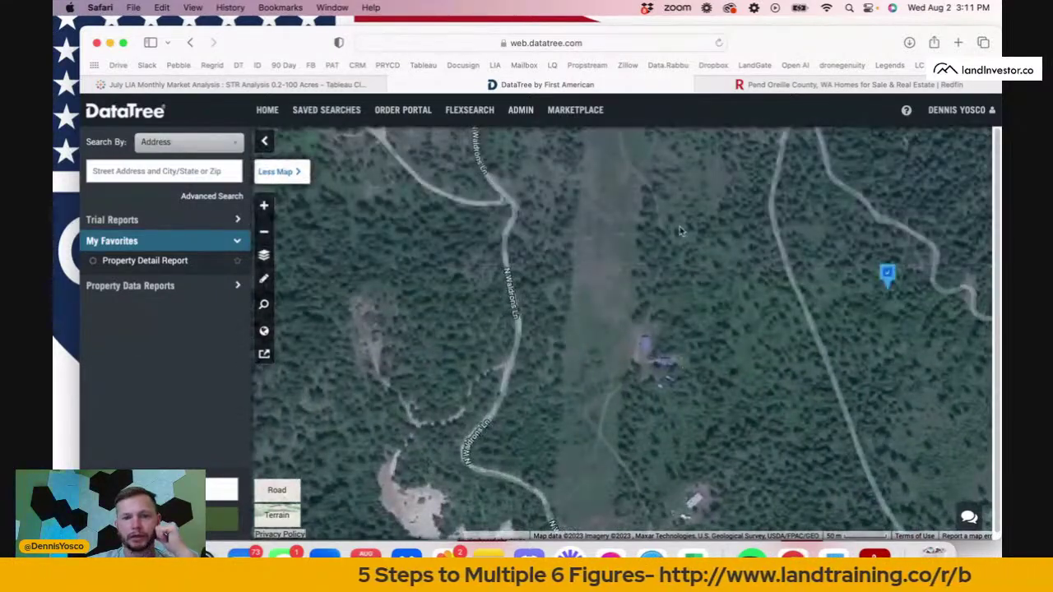
drag(679, 226, 679, 344)
click(548, 402)
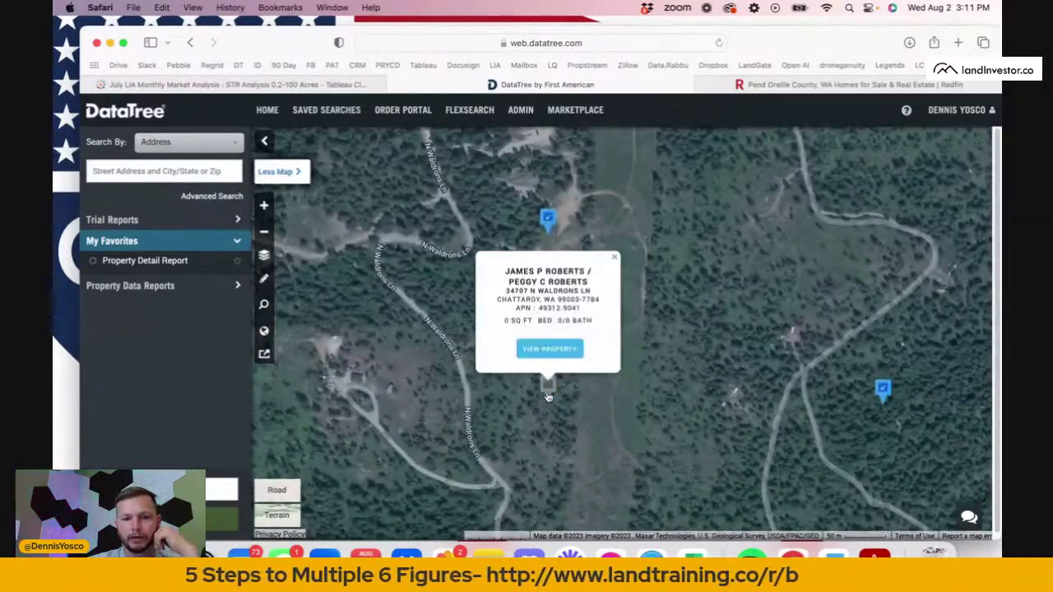
click(548, 220)
Check the owner of the parcel near Sheets Creek off Lodge Pole Ln, then move to Dry Creek.
drag(712, 235, 583, 384)
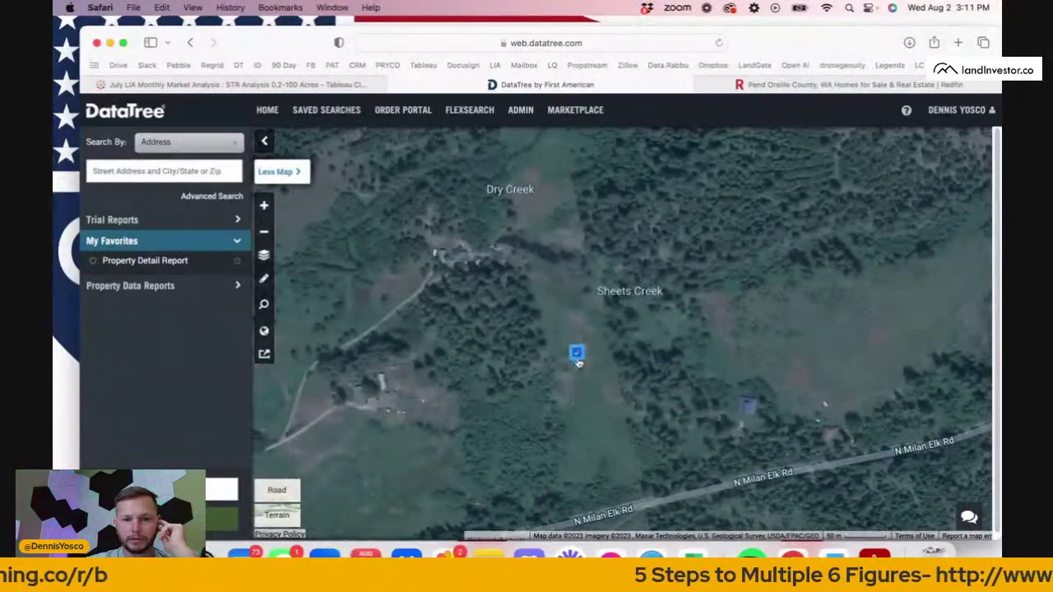
click(576, 355)
drag(615, 195, 618, 366)
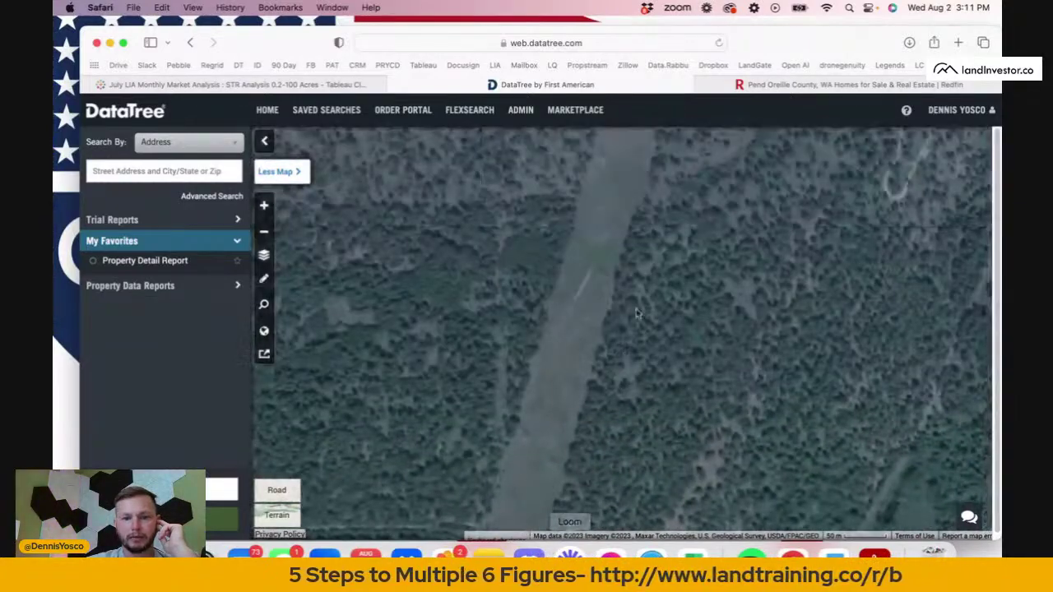
scroll(651, 224, up, 3)
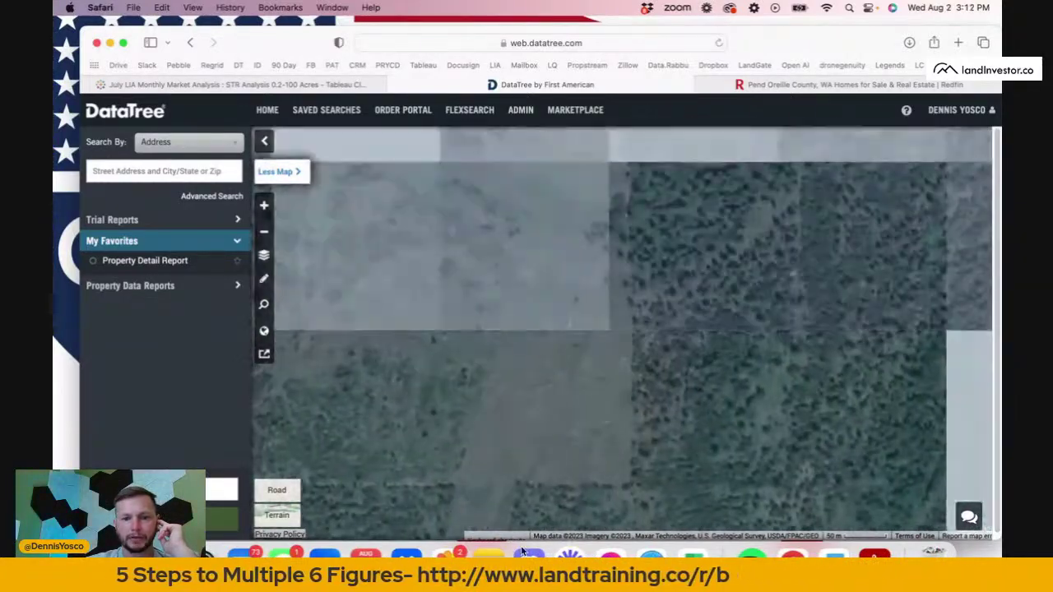
drag(587, 289, 640, 496)
scroll(635, 431, up, 3)
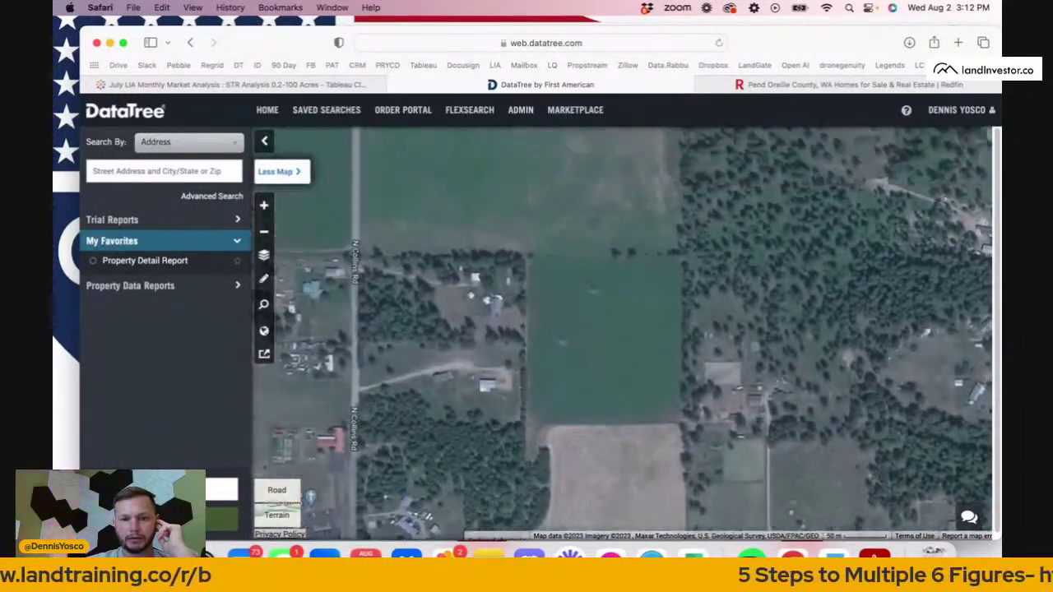
Pan along N Collins Rd past the farm fields to the forest parcels near Allen Rd.
drag(628, 258, 649, 462)
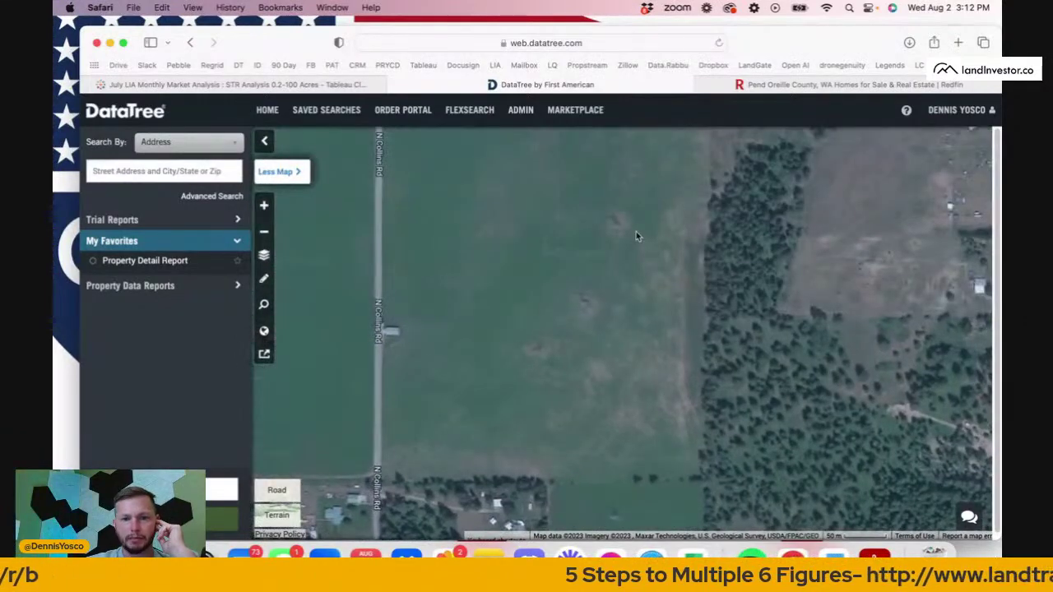
drag(636, 236, 634, 482)
drag(636, 193, 637, 501)
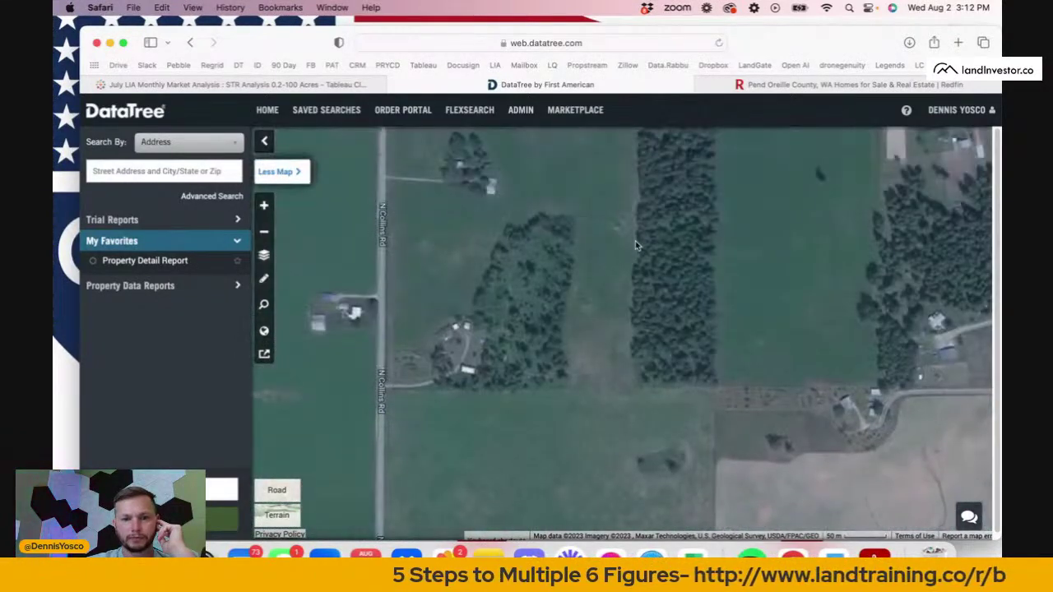
drag(635, 244, 635, 485)
drag(625, 213, 623, 485)
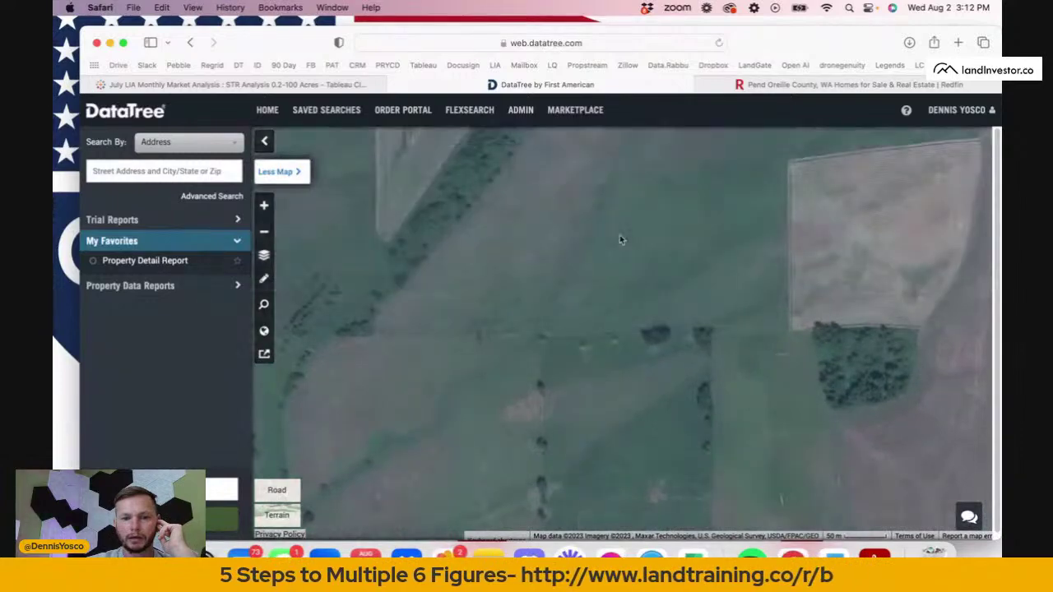
drag(621, 239, 623, 456)
scroll(619, 453, down, 4)
mouse_move(612, 345)
mouse_down()
mouse_move(610, 435)
mouse_move(591, 192)
mouse_move(601, 429)
mouse_up()
scroll(610, 435, up, 3)
mouse_move(640, 240)
mouse_down()
mouse_move(630, 480)
mouse_move(658, 375)
mouse_move(669, 439)
mouse_move(680, 430)
mouse_up()
scroll(627, 499, up, 2)
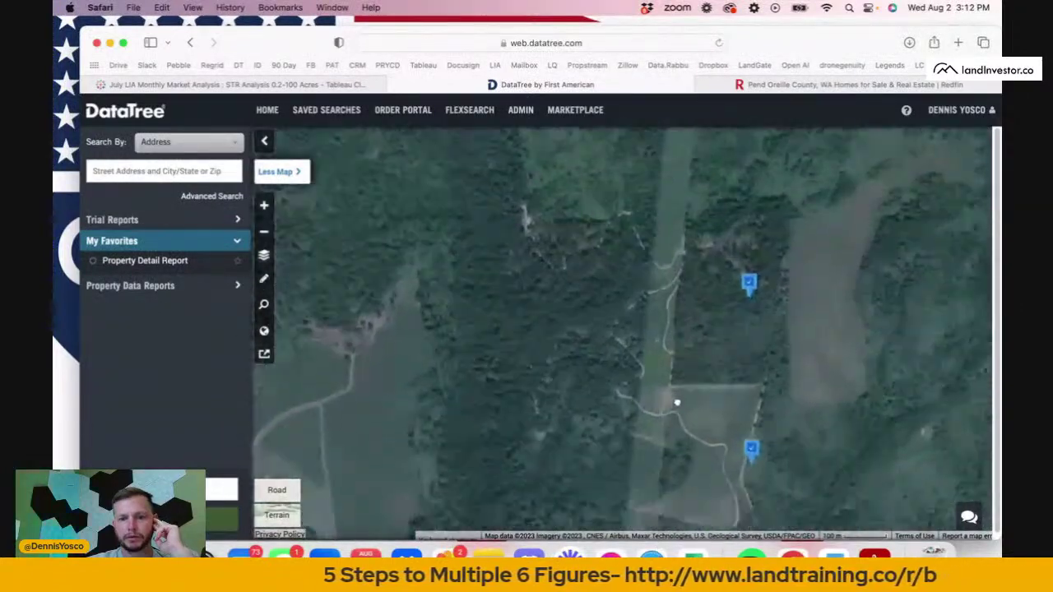
Check the owners of the two Allen Rd parcels, close the popup and zoom out to the Milan clusters.
click(753, 413)
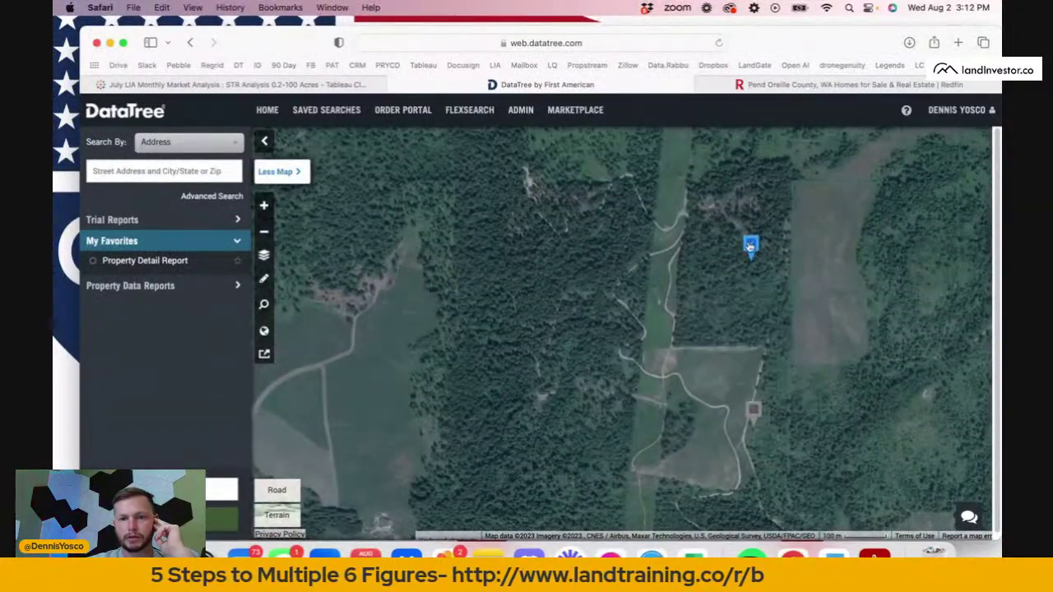
click(750, 244)
click(635, 283)
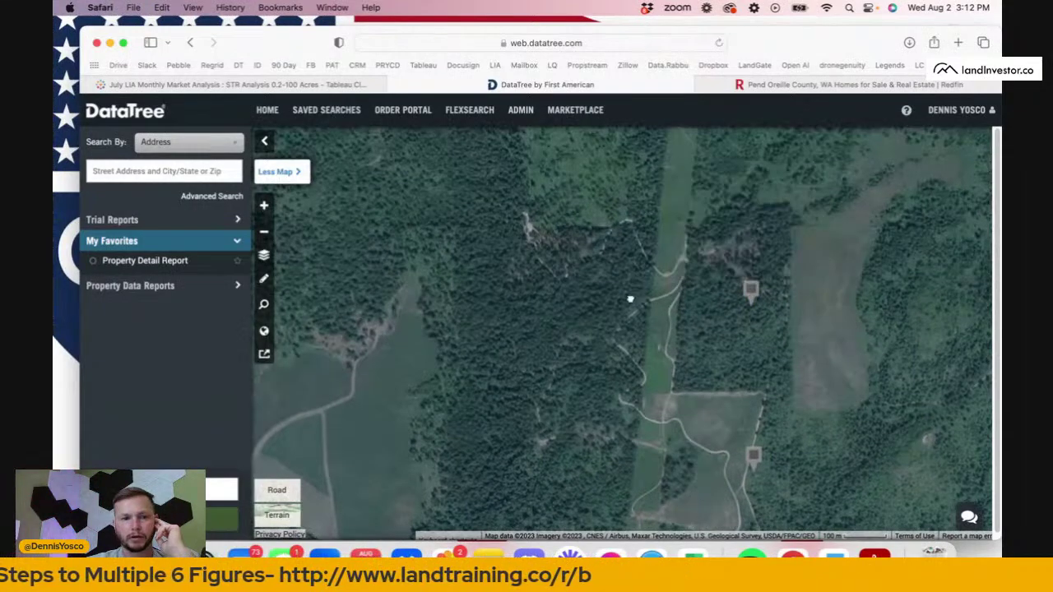
scroll(636, 283, up, 5)
scroll(606, 386, down, 2)
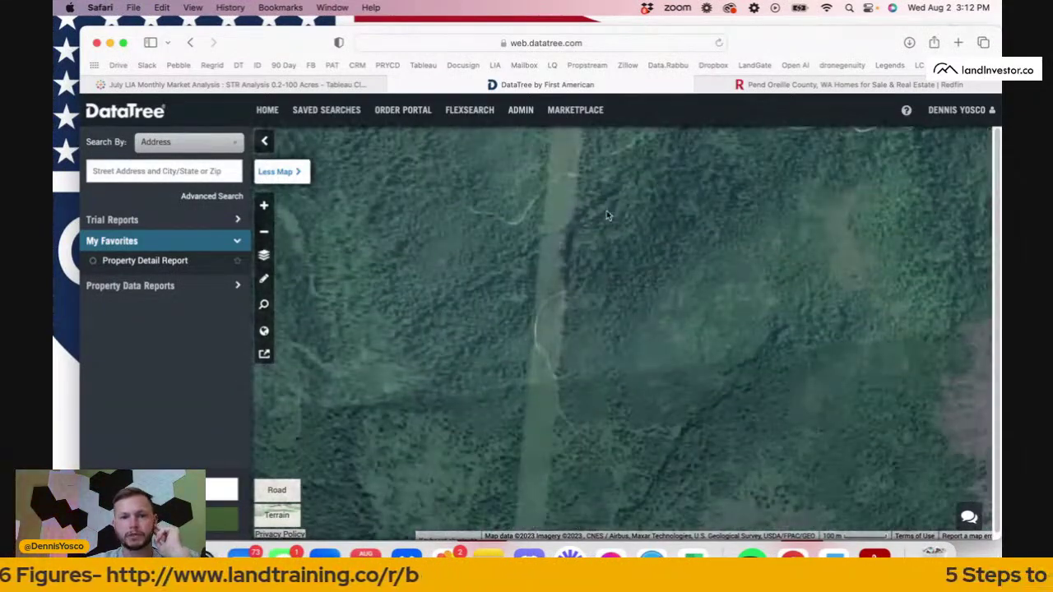
scroll(665, 366, down, 5)
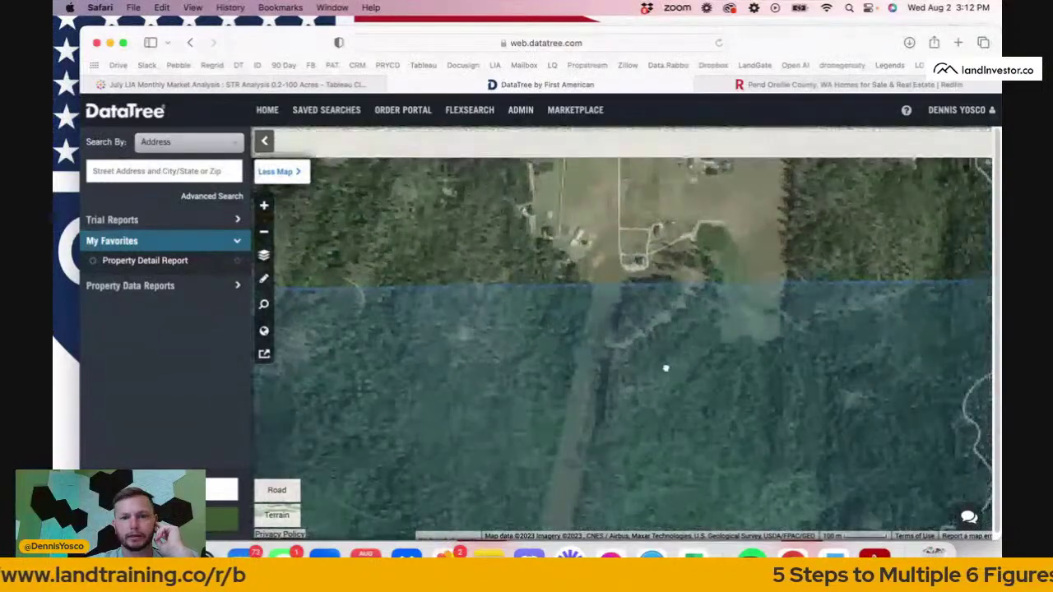
Open owner details for the ALINOR VENTURES LLC parcel and its adjacent parcel.
scroll(670, 396, down, 3)
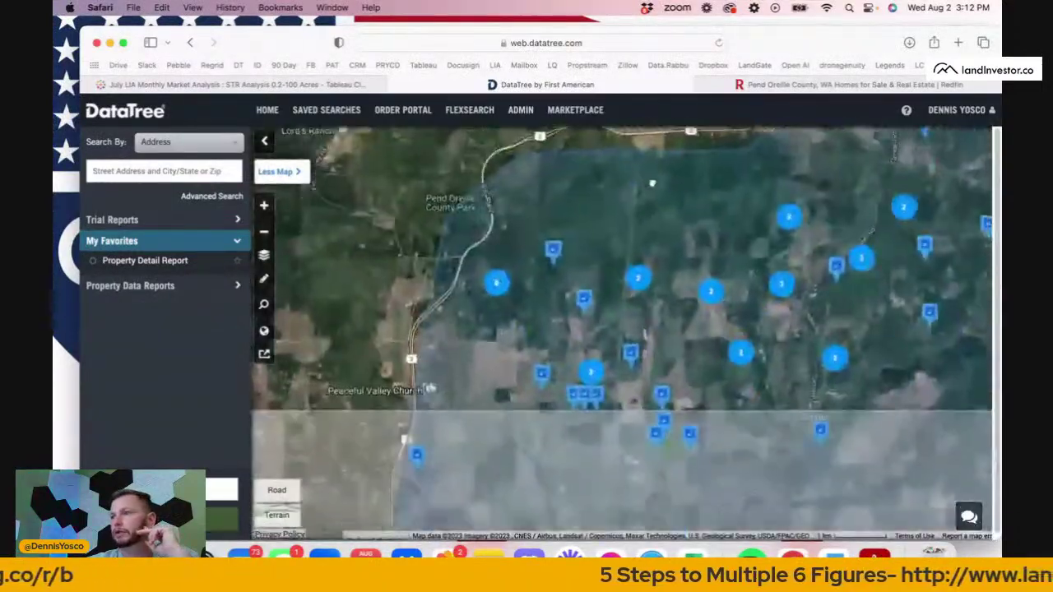
scroll(613, 278, up, 3)
scroll(613, 278, down, 5)
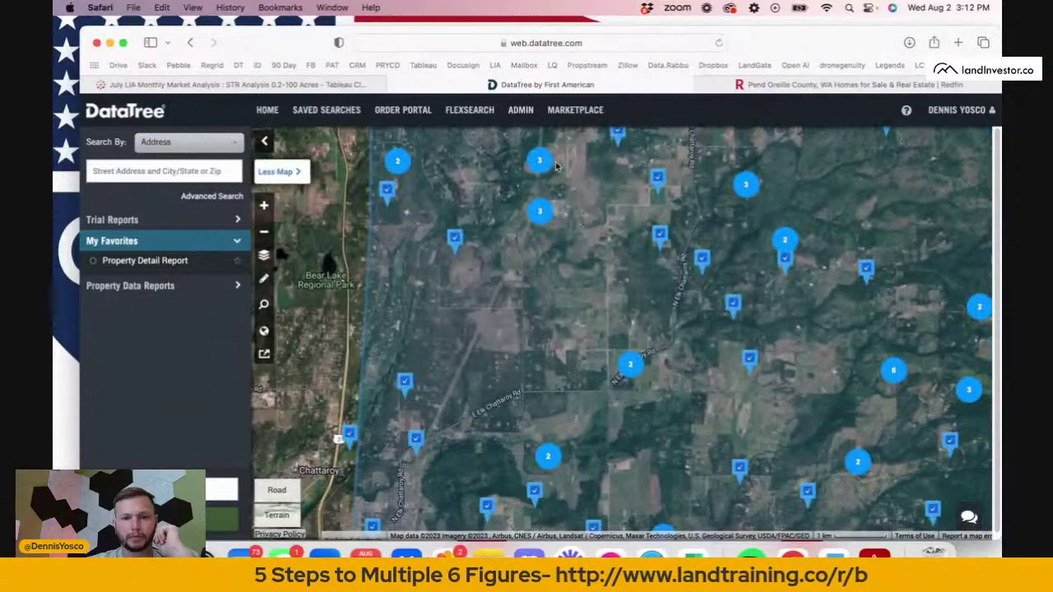
scroll(549, 327, up, 3)
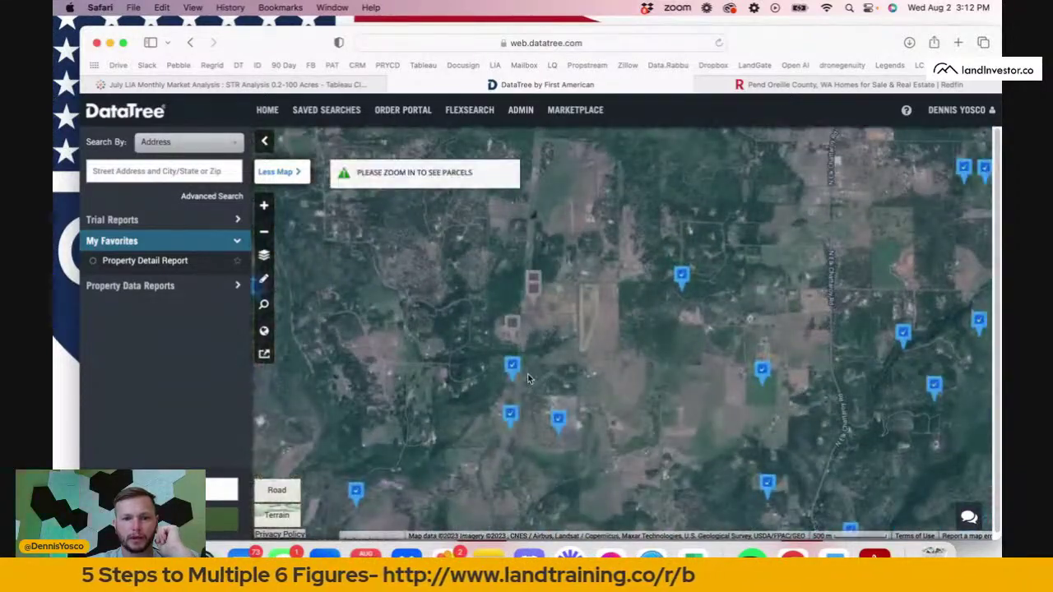
drag(529, 381, 532, 312)
scroll(532, 312, up, 2)
click(501, 308)
click(500, 406)
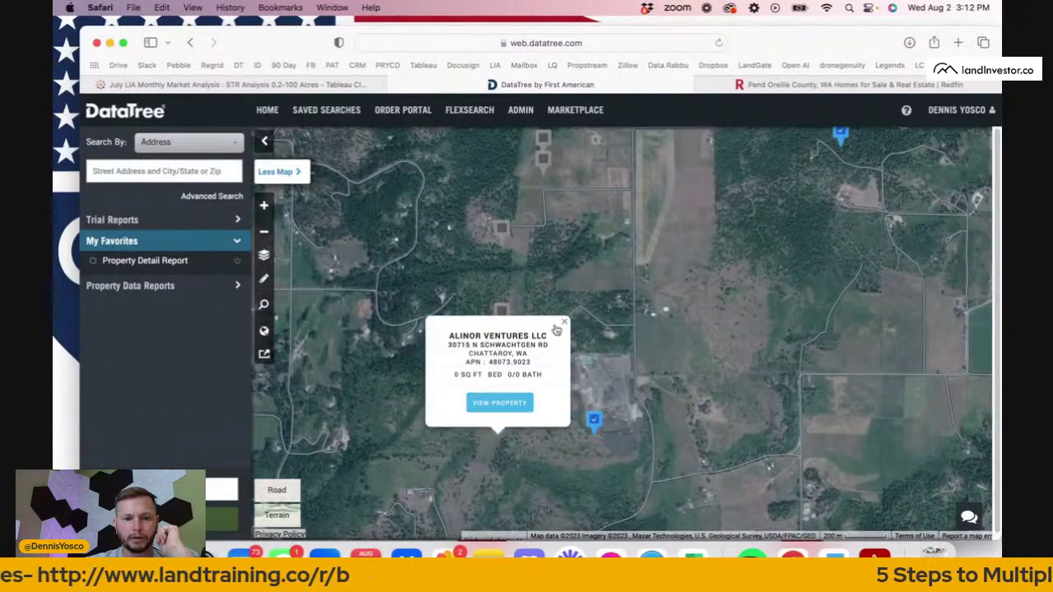
click(563, 323)
click(500, 407)
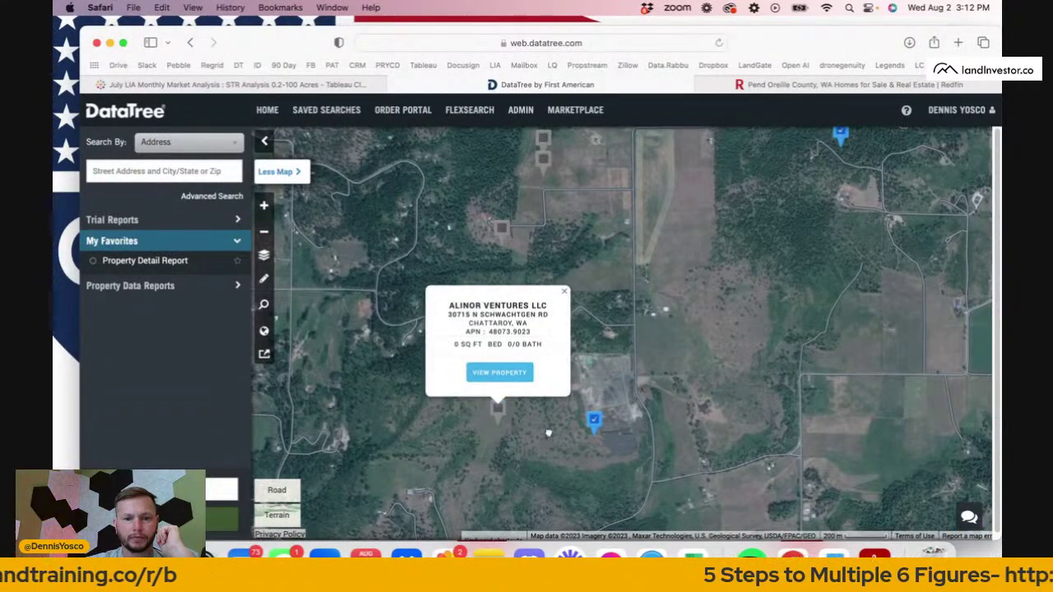
Move north to E Elk Chattaroy Rd and check the owner of the parcel along it.
drag(548, 438, 612, 154)
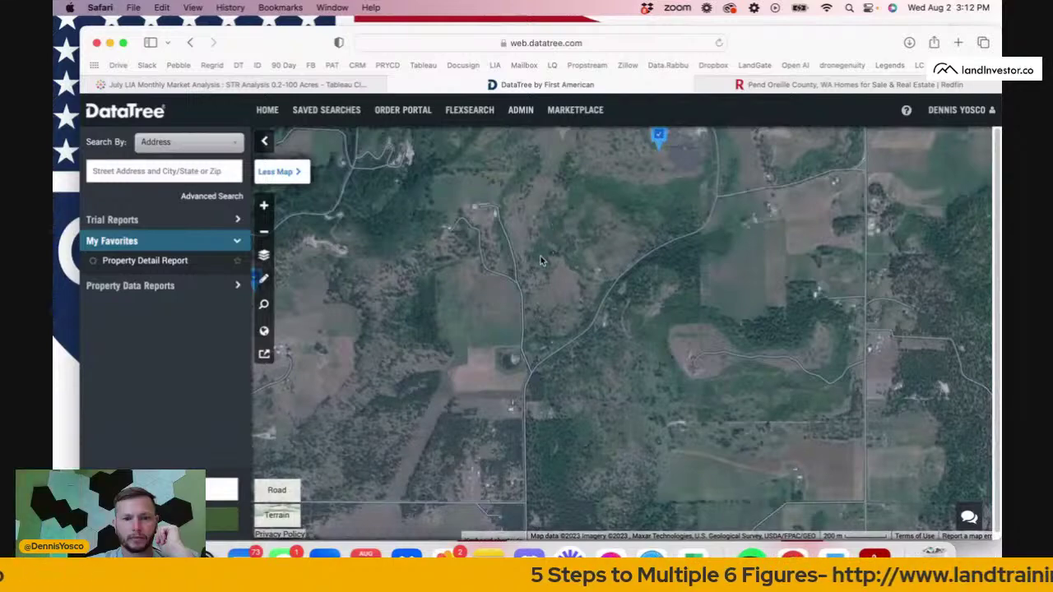
drag(503, 334, 576, 160)
drag(496, 291, 591, 181)
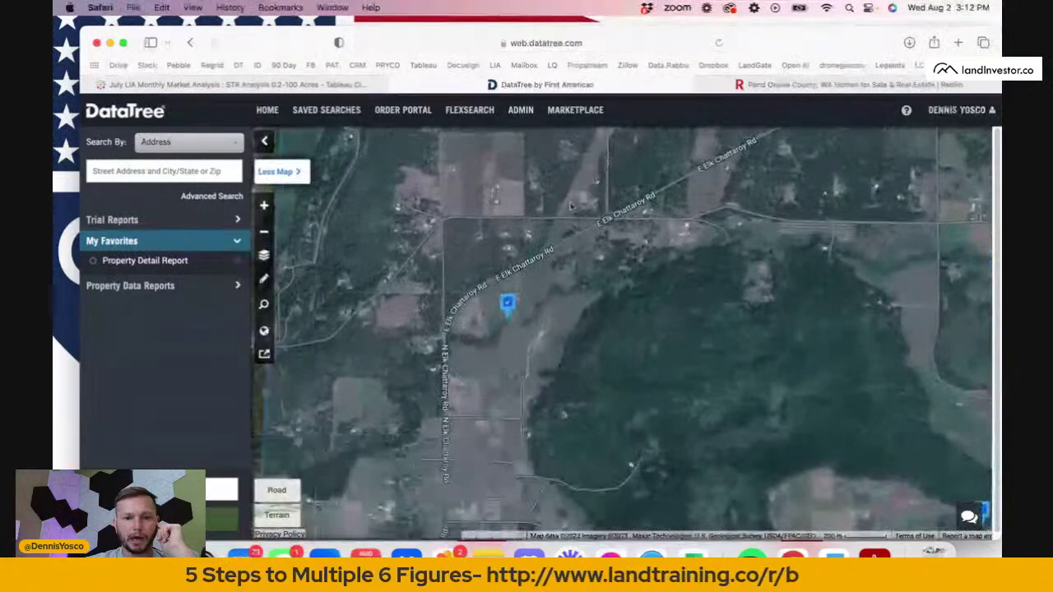
click(508, 304)
drag(509, 305, 556, 128)
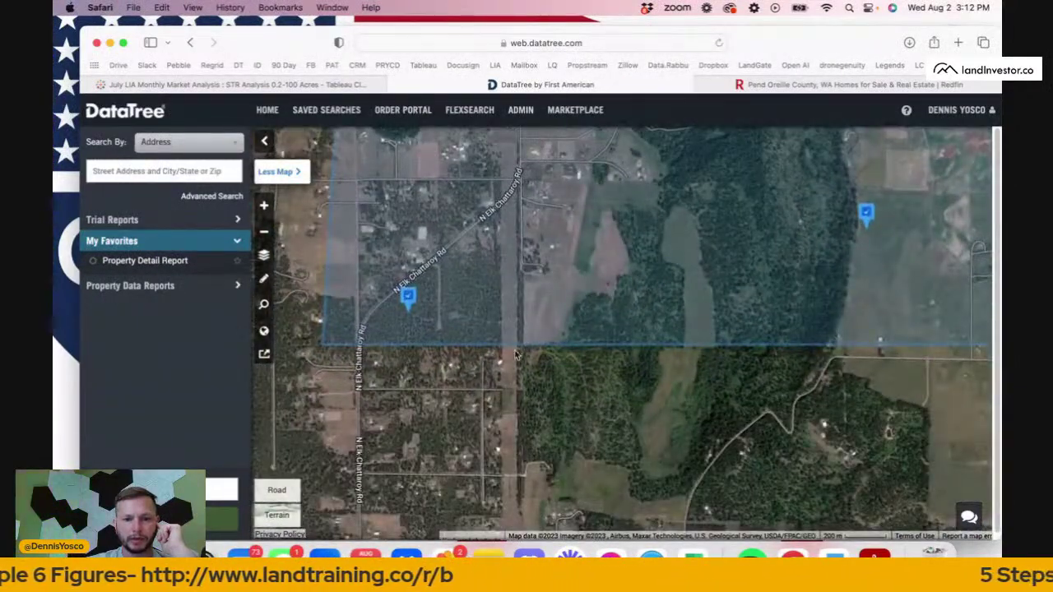
Check owner details for the nearby forest property.
scroll(501, 374, down, 3)
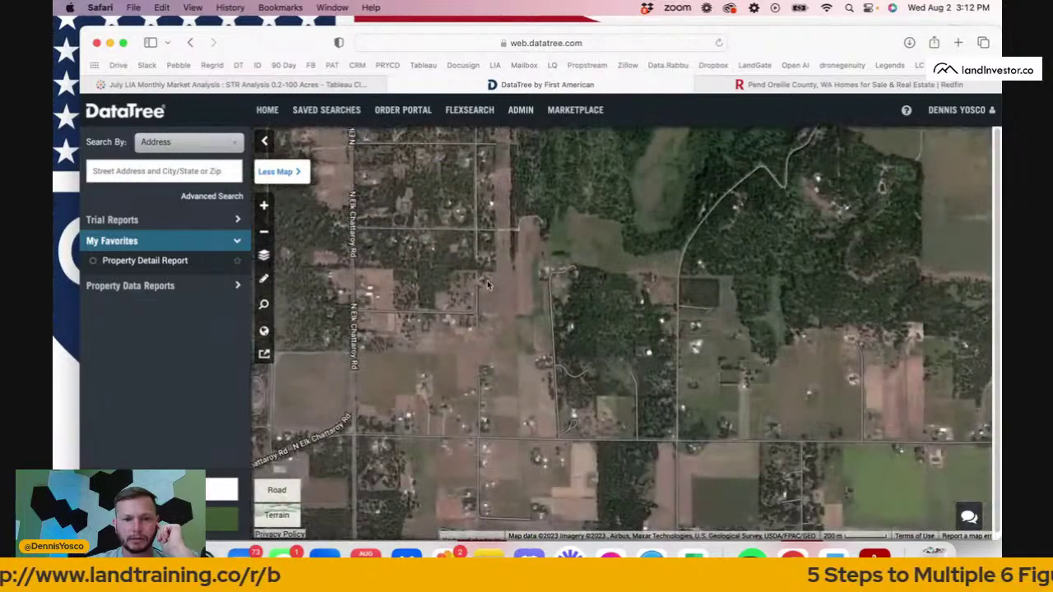
scroll(526, 345, up, 3)
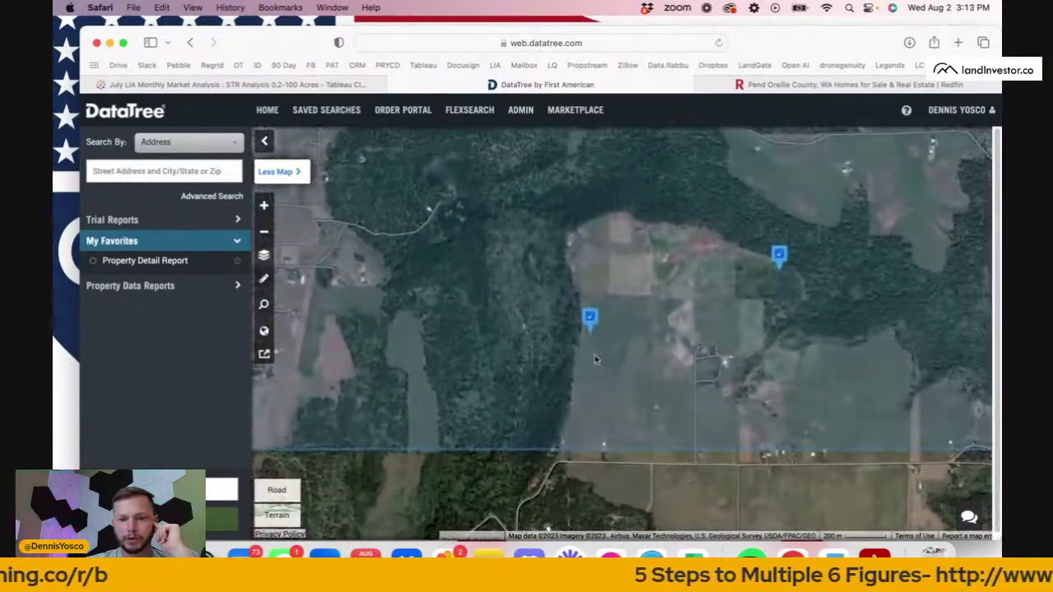
scroll(578, 346, up, 2)
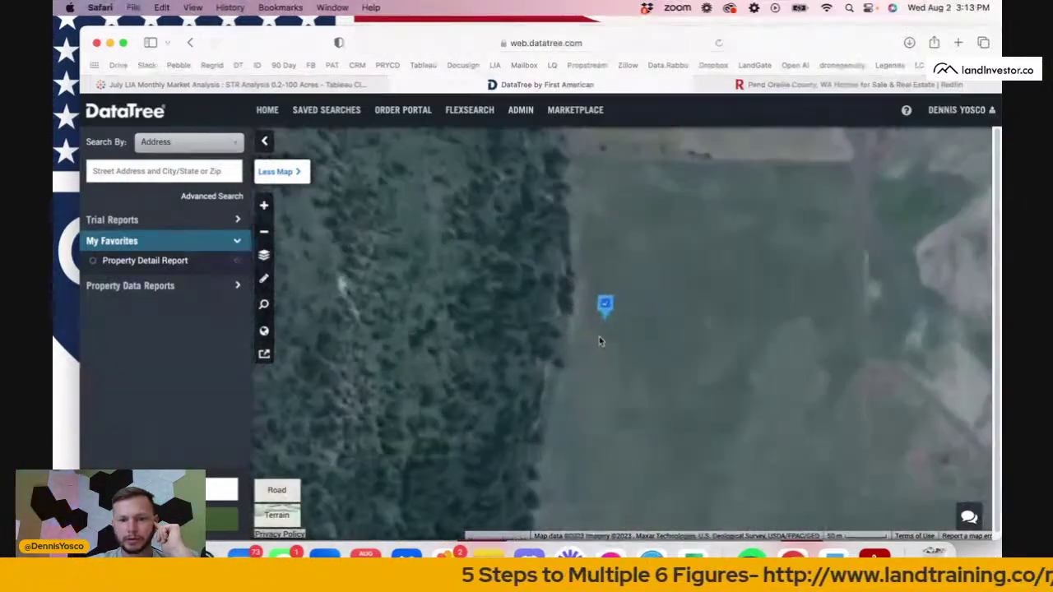
scroll(499, 336, up, 2)
scroll(420, 347, down, 2)
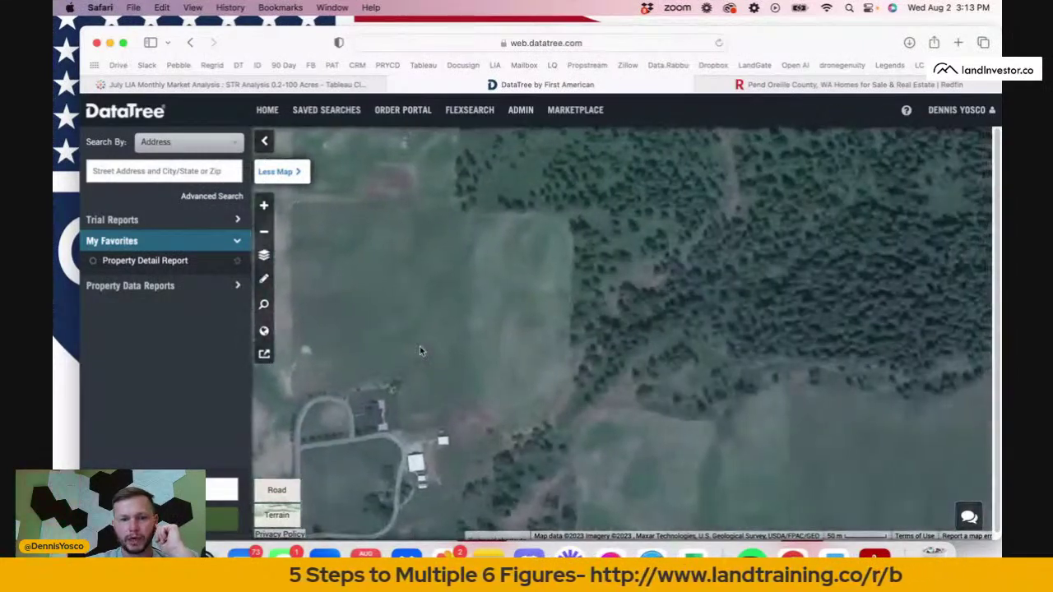
click(528, 229)
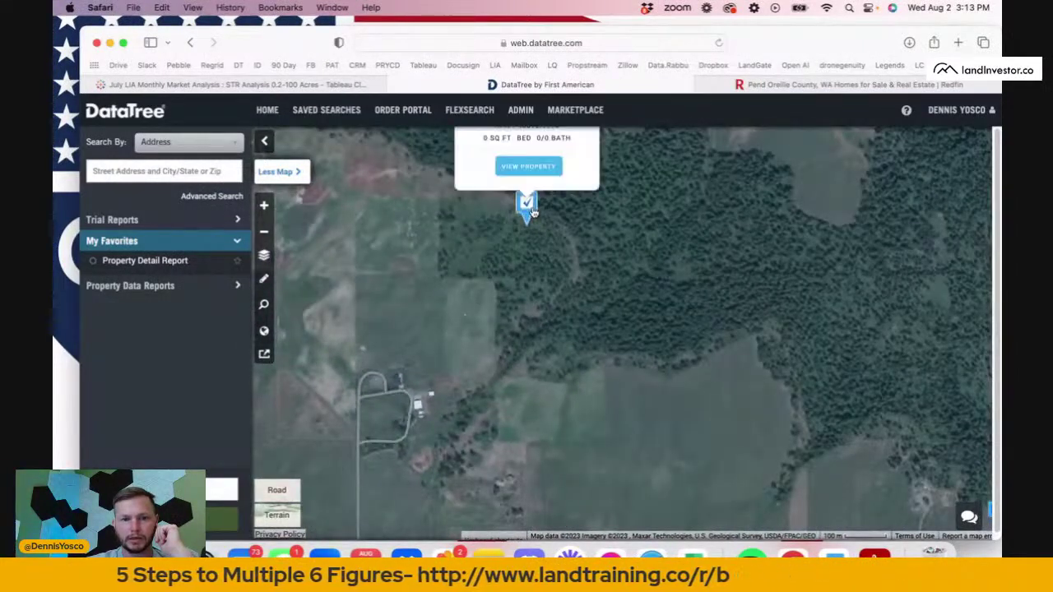
click(557, 335)
Pan to N Orchard Bluff Rd and check the right-hand property's owner.
drag(556, 334, 596, 165)
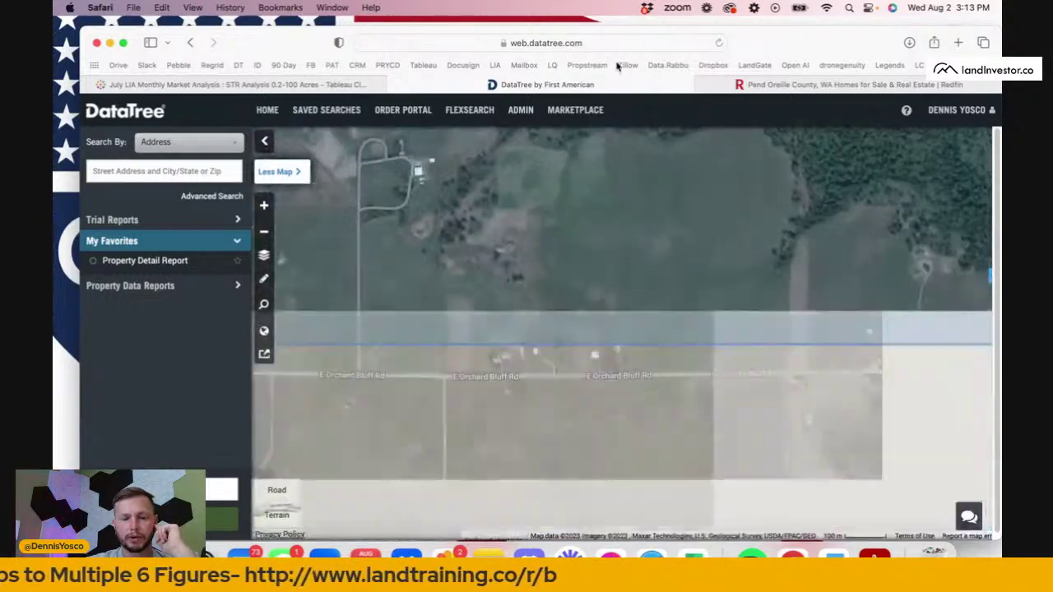
drag(740, 337, 322, 313)
drag(609, 272, 397, 188)
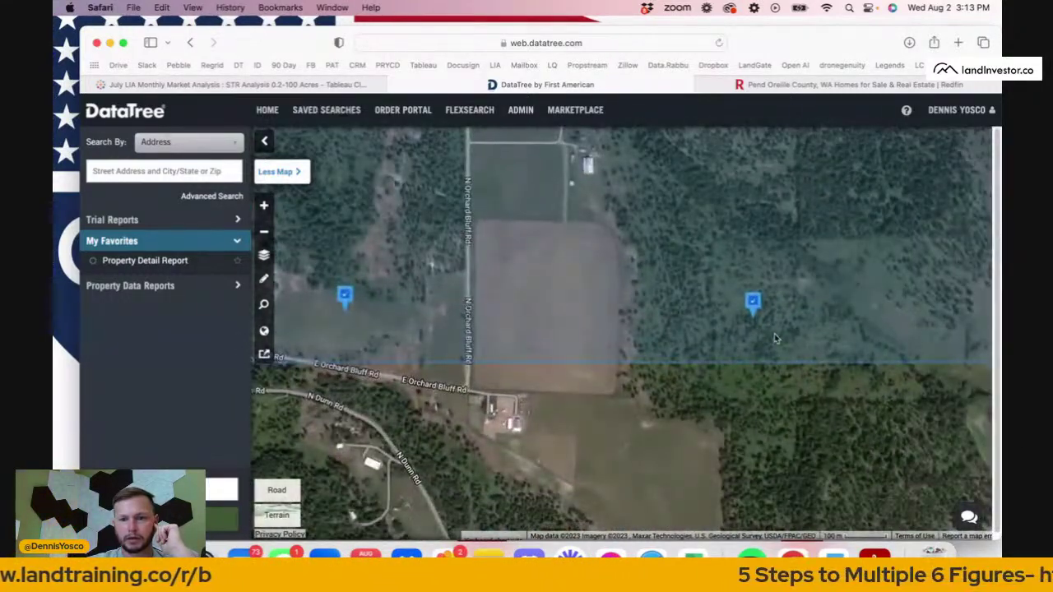
click(753, 303)
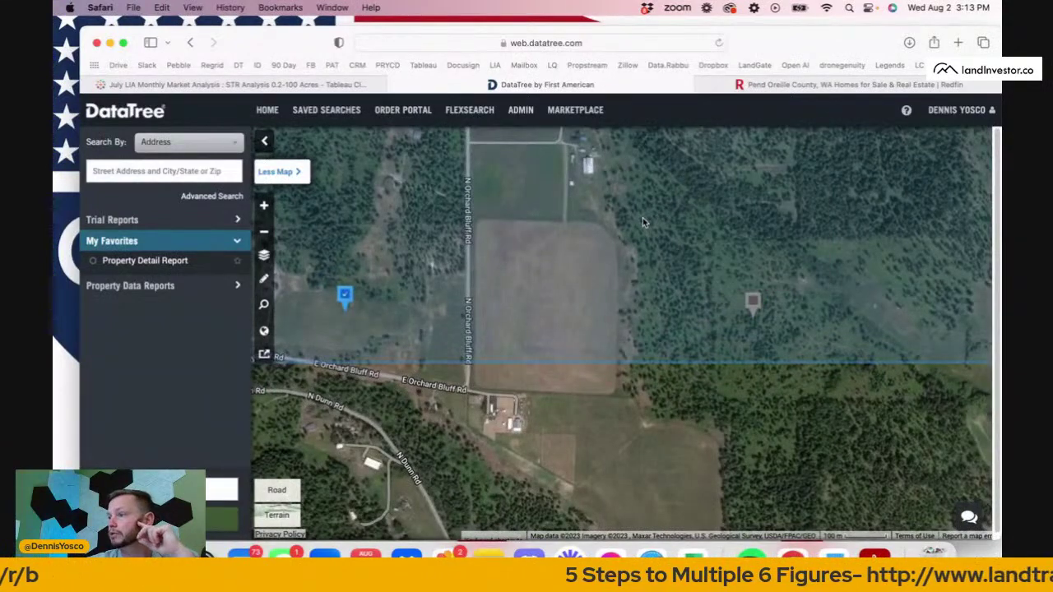
drag(644, 222, 568, 376)
Survey more properties around Orchard Bluff and view one property's owner details.
scroll(566, 386, down, 2)
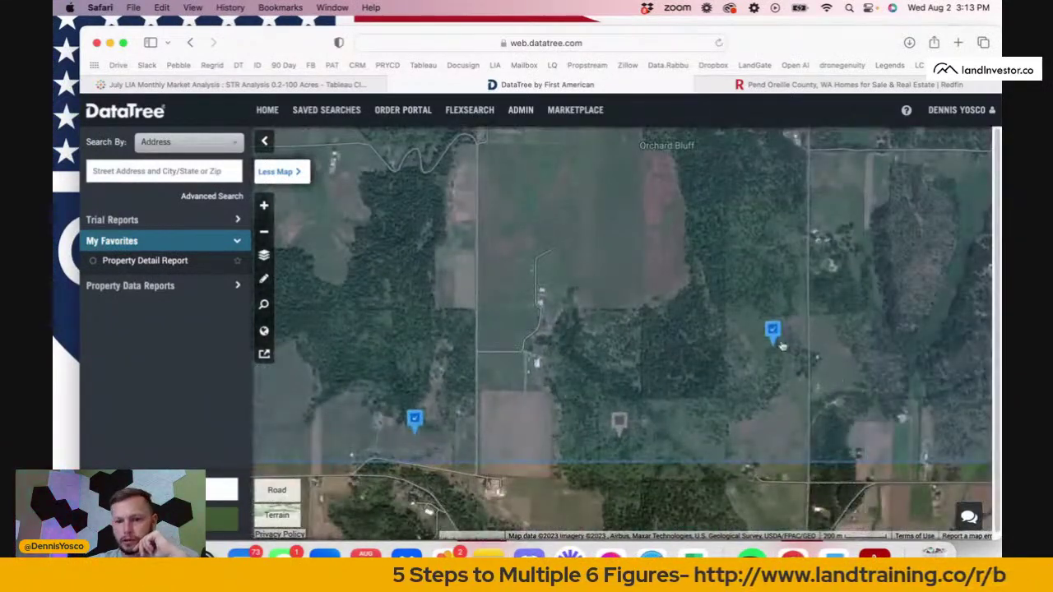
scroll(691, 361, up, 2)
scroll(740, 312, down, 2)
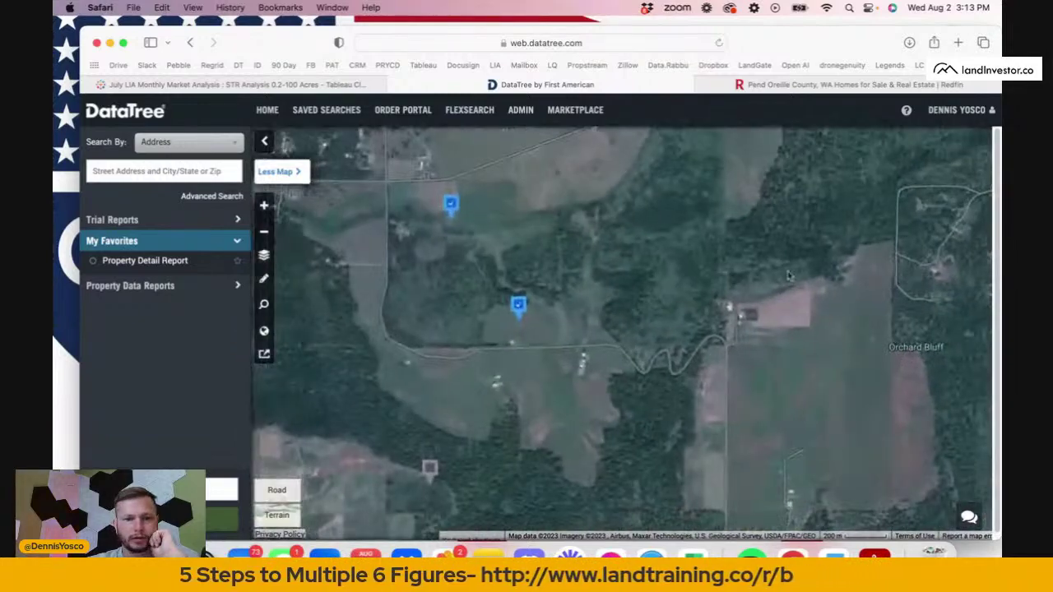
drag(904, 345, 836, 127)
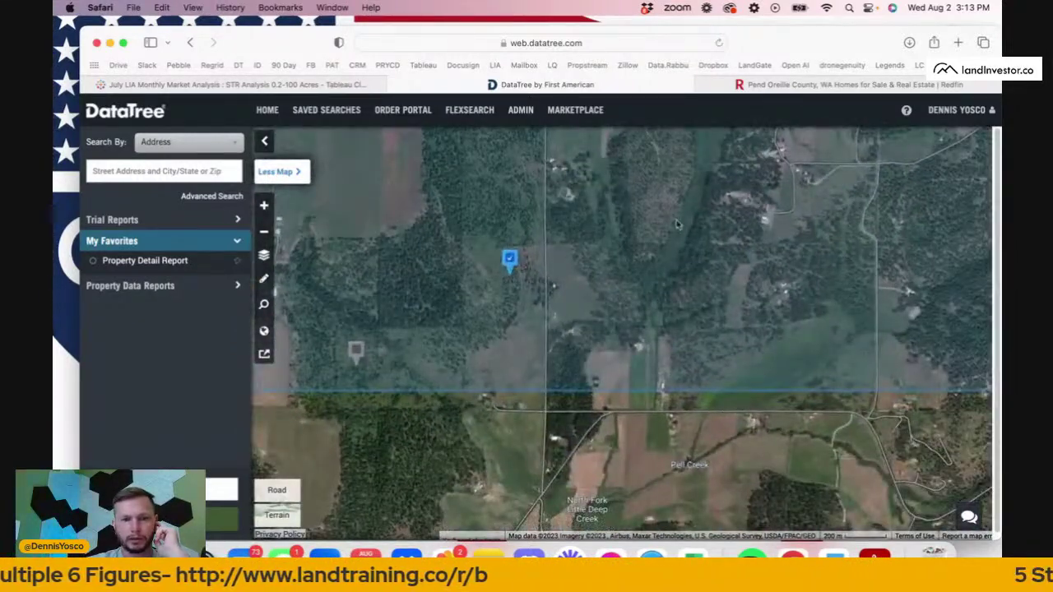
drag(591, 241, 551, 322)
drag(966, 260, 750, 376)
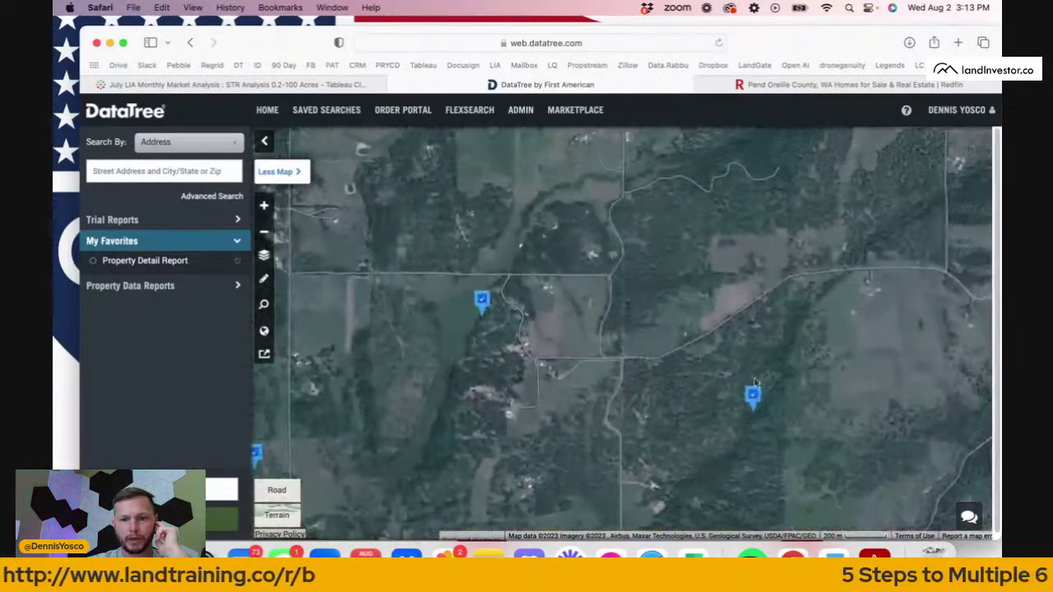
drag(841, 293, 682, 362)
drag(784, 300, 704, 423)
drag(722, 312, 752, 253)
drag(744, 316, 695, 327)
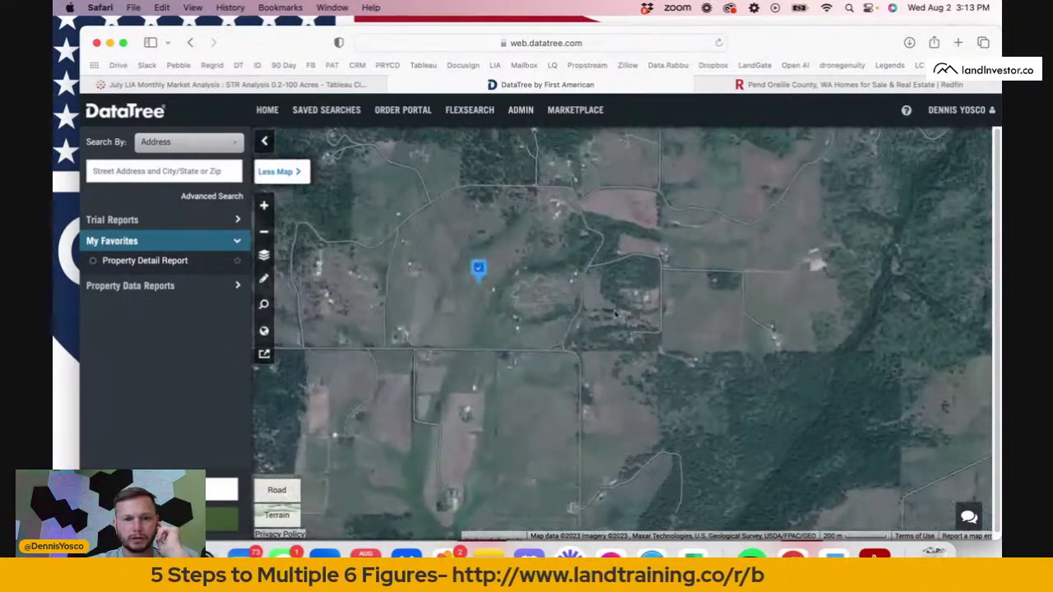
click(478, 270)
Move to N Elk Chattaroy Rd and check owner details of its centre and nearby properties.
drag(477, 284, 384, 442)
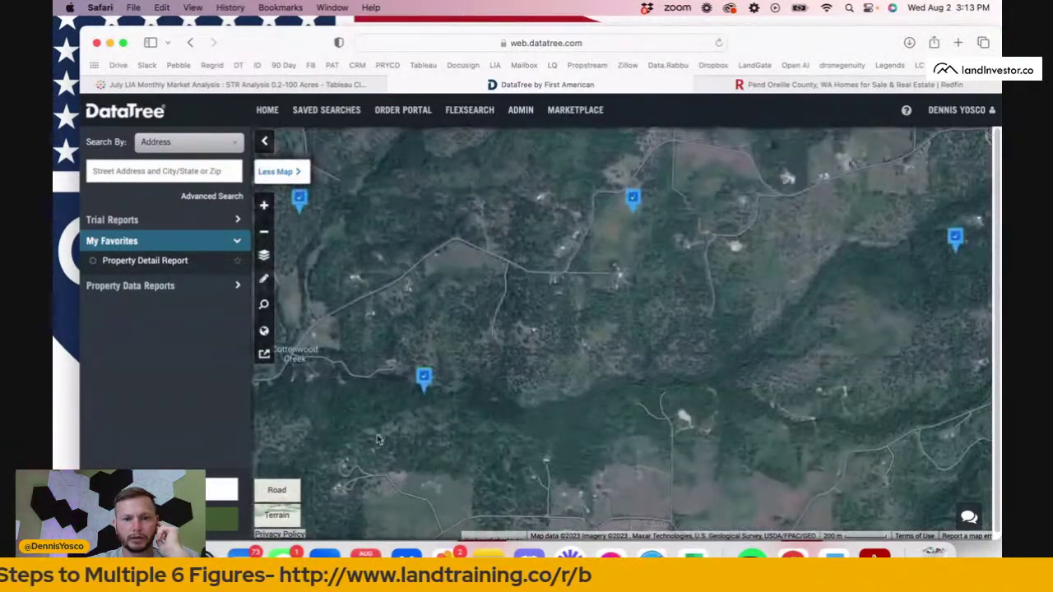
drag(755, 282, 668, 280)
drag(475, 310, 616, 380)
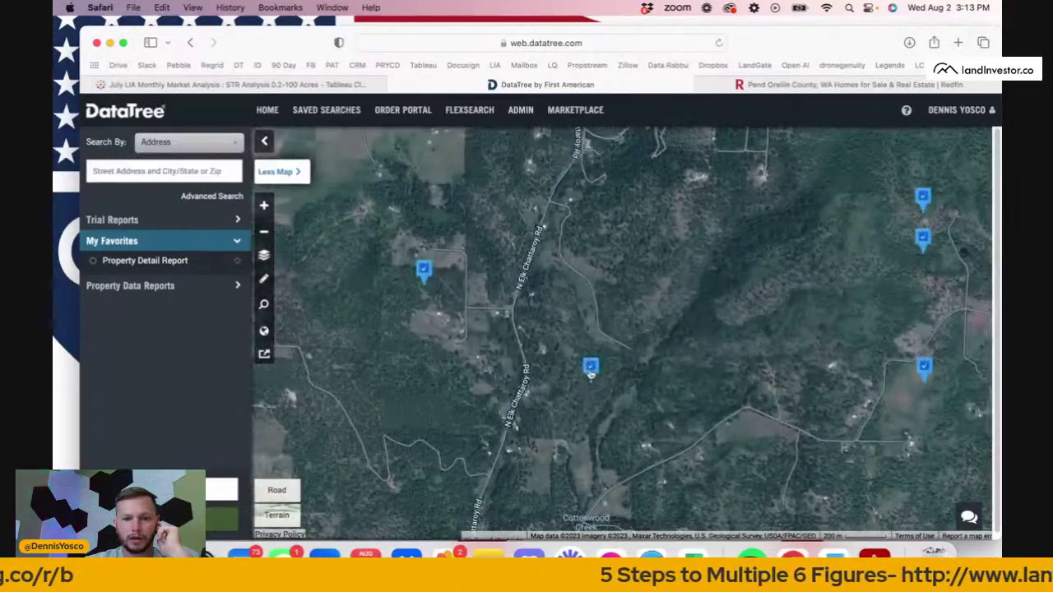
click(592, 371)
click(377, 245)
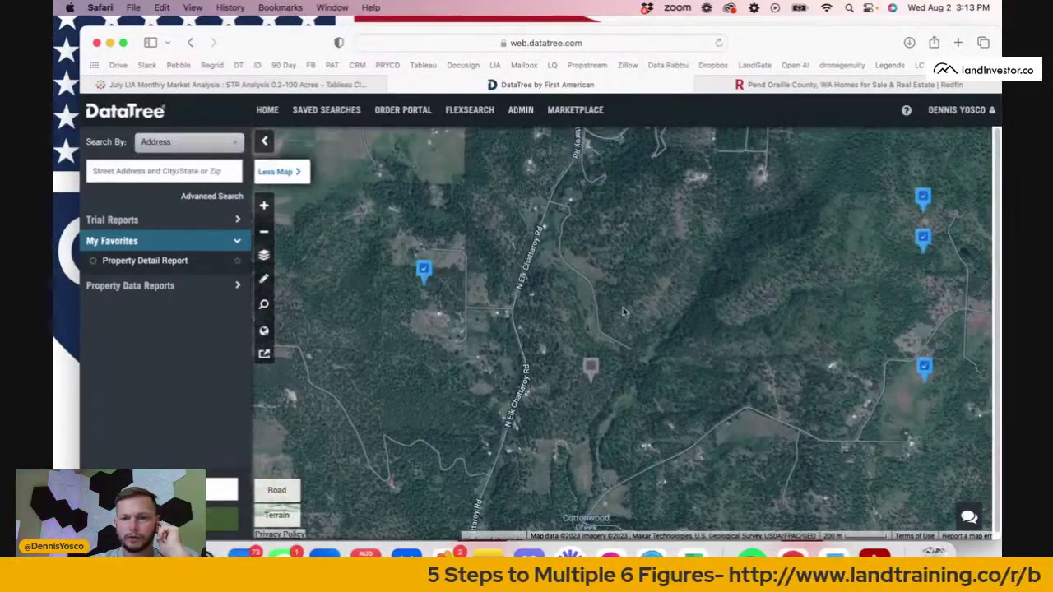
drag(894, 211, 820, 304)
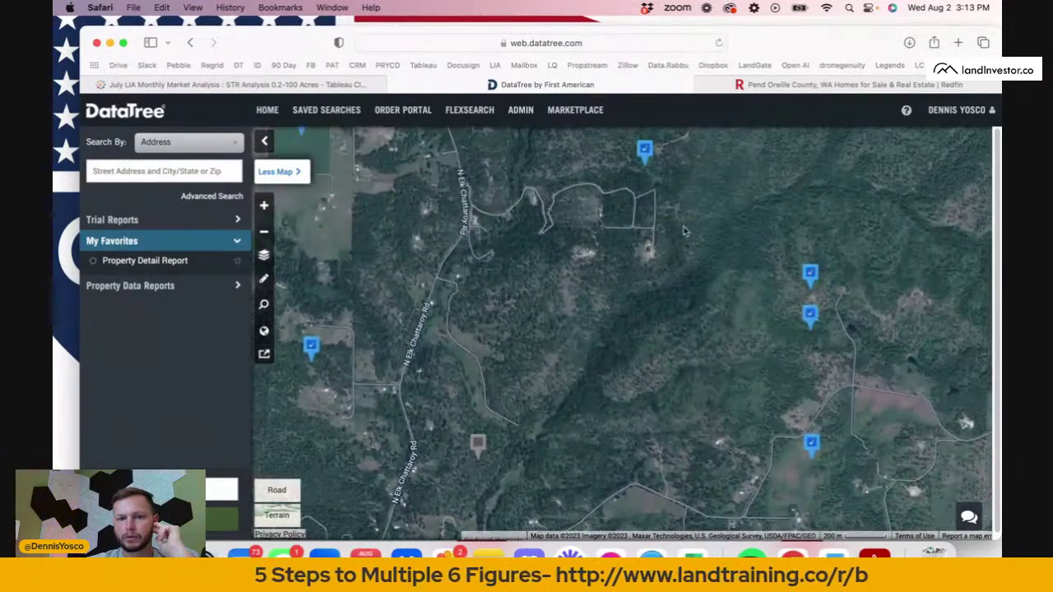
scroll(693, 238, up, 5)
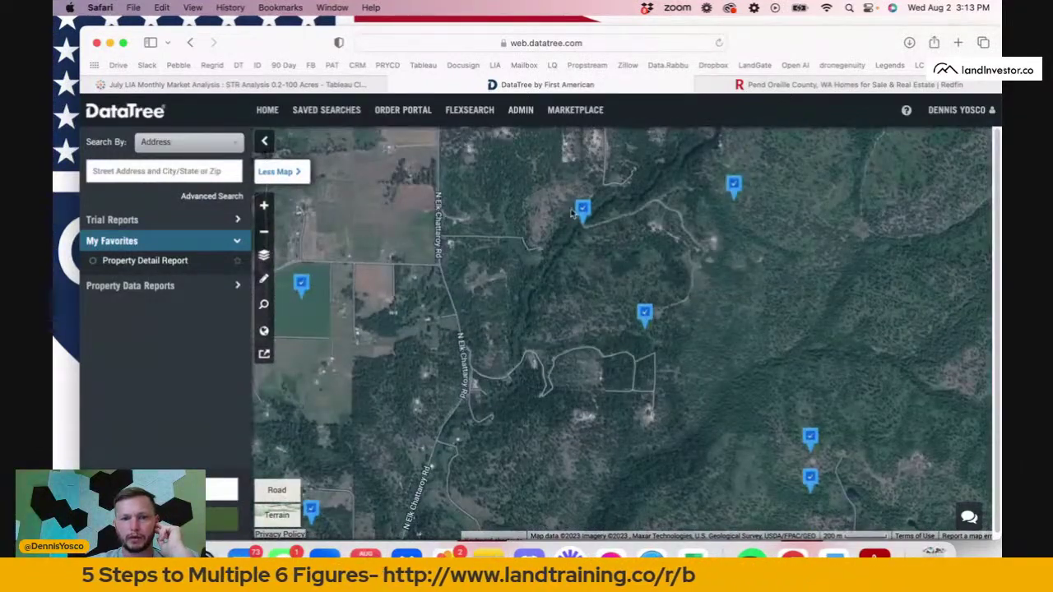
click(742, 186)
Check owner details of the right, left and another nearby property.
click(740, 316)
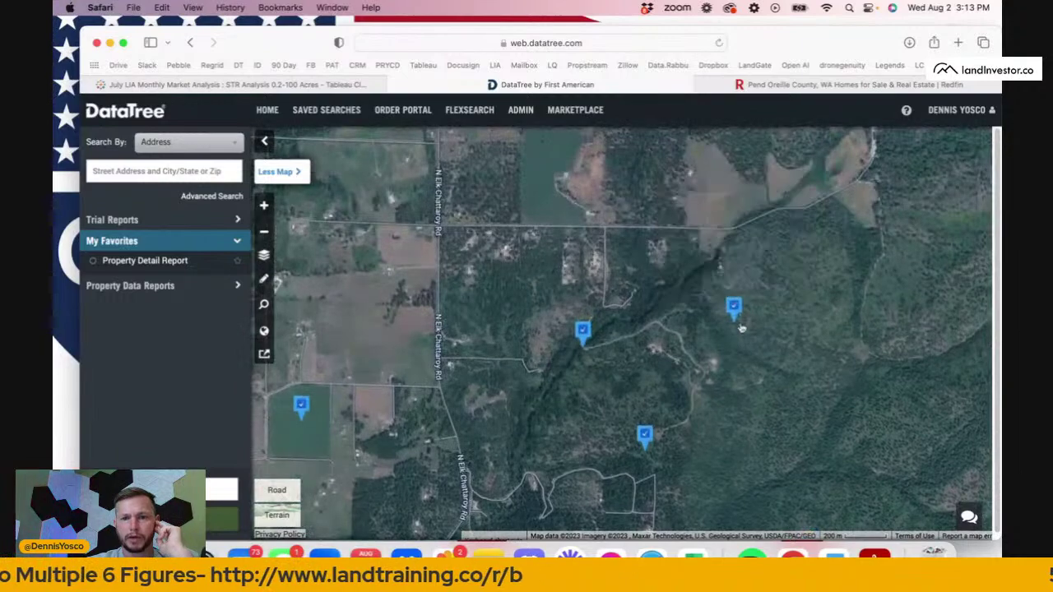
click(733, 312)
click(582, 333)
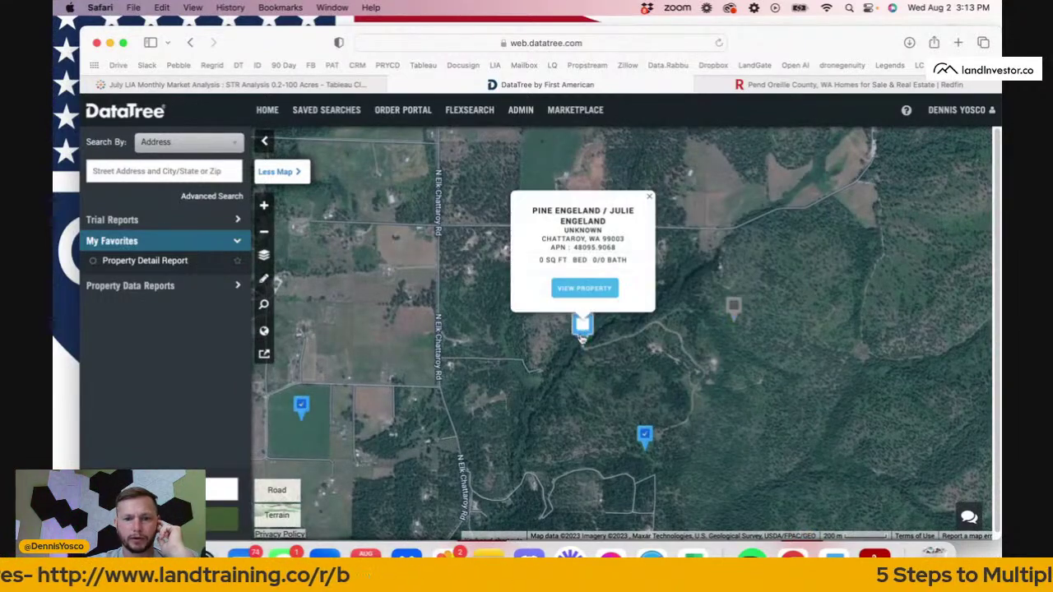
click(300, 403)
scroll(529, 512, down, 3)
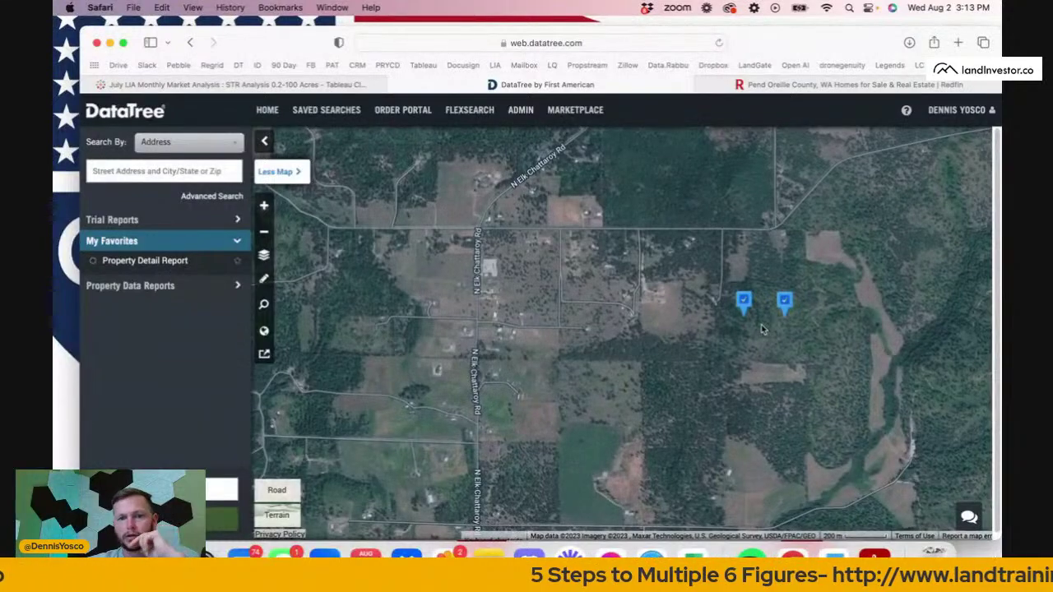
Pan down toward Camp Tags and check the upper property's owner.
drag(782, 316, 744, 485)
drag(715, 315, 741, 425)
click(555, 304)
click(506, 383)
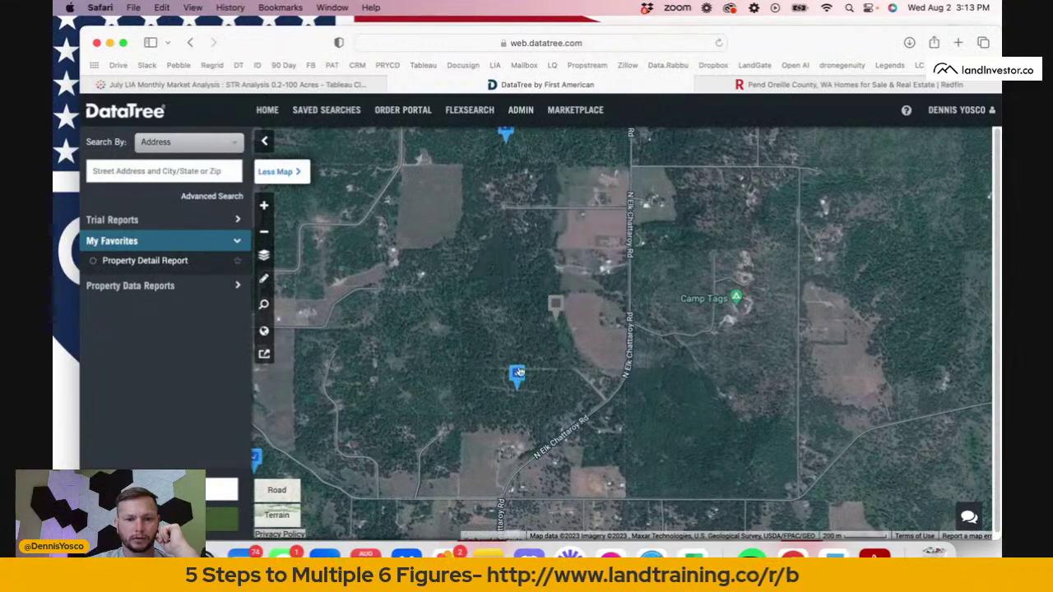
scroll(739, 503, down, 3)
scroll(628, 310, up, 3)
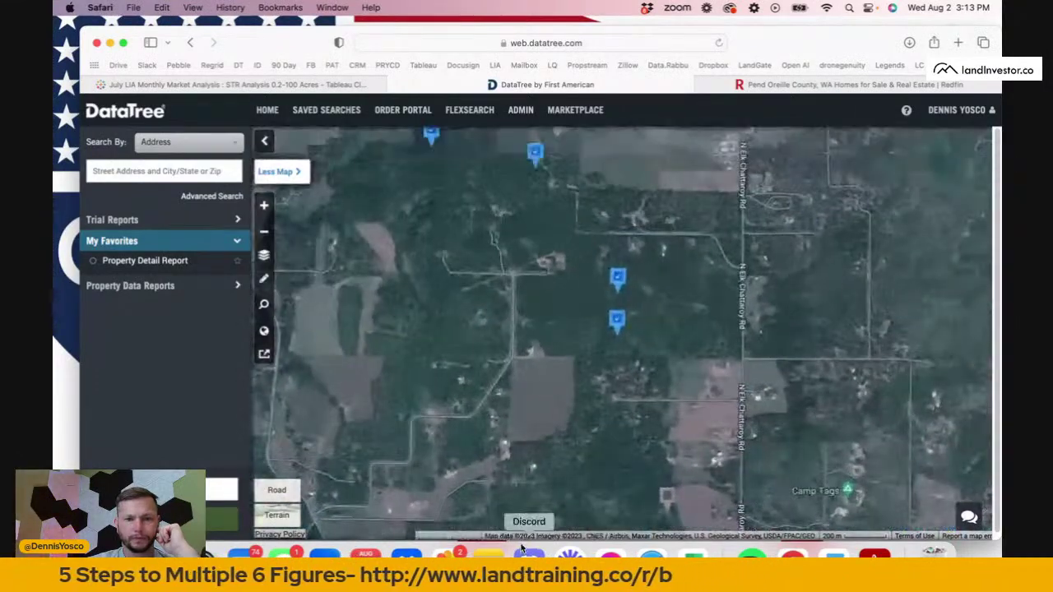
Check owner details of the lower, lower-left and column properties.
drag(618, 286, 618, 329)
click(619, 339)
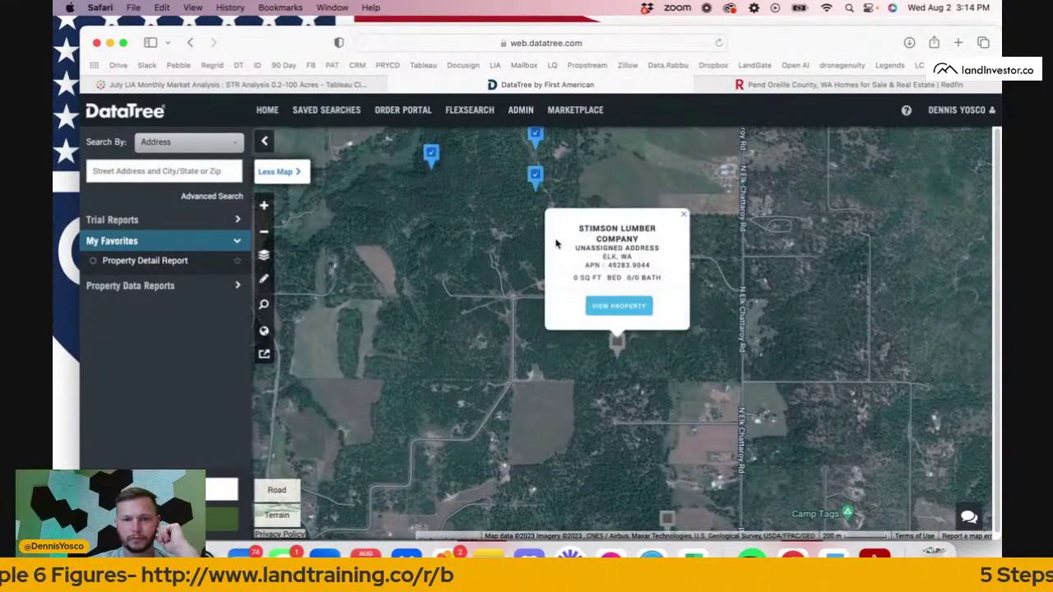
click(527, 436)
scroll(520, 302, down, 3)
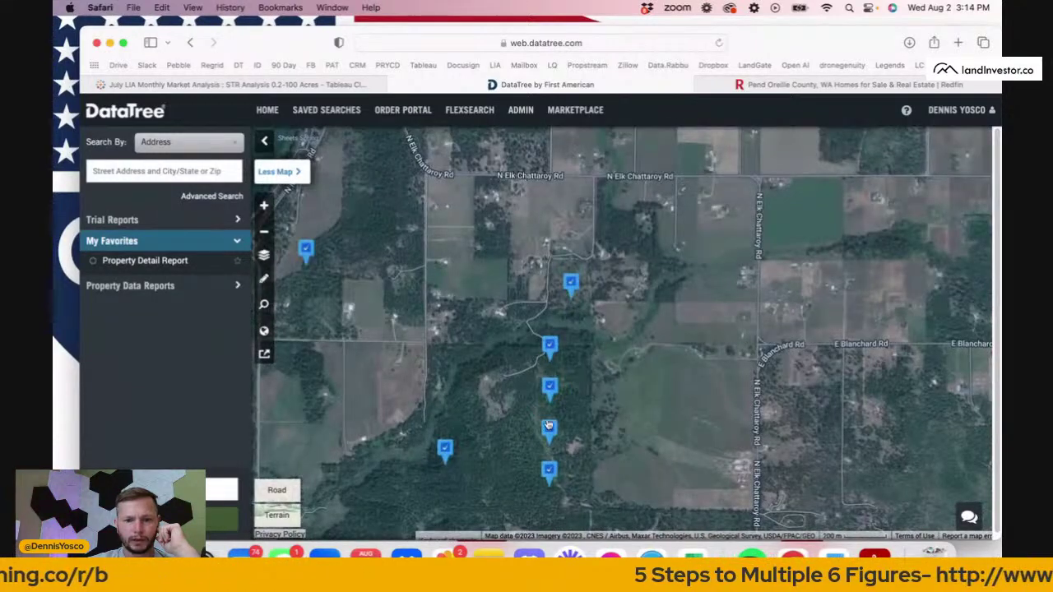
scroll(549, 425, up, 2)
click(548, 425)
click(640, 253)
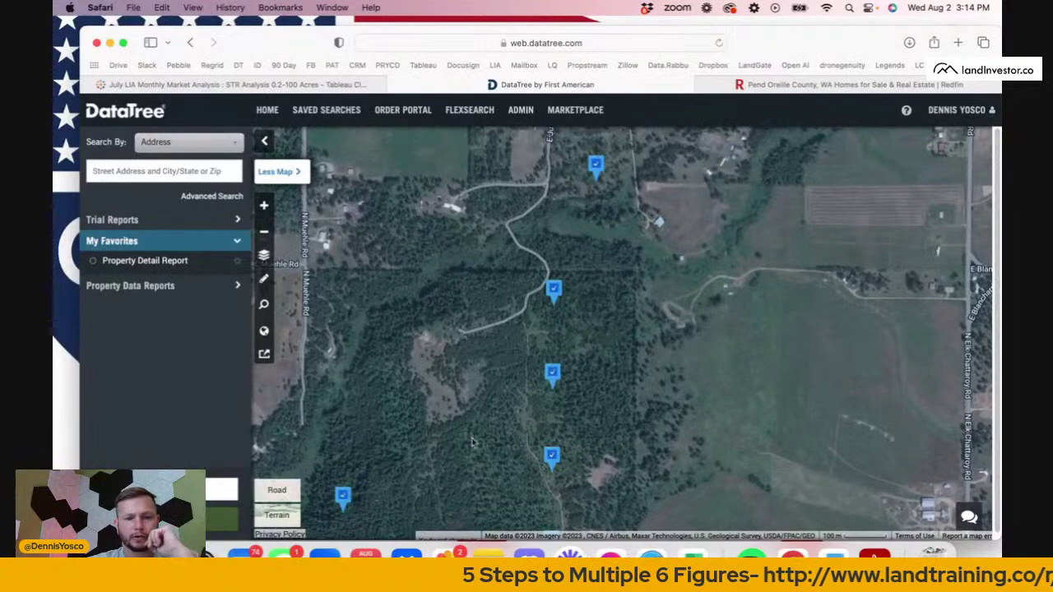
Centre the column of properties and reopen the left property's owner details.
drag(463, 441, 476, 353)
drag(551, 452, 655, 408)
click(442, 363)
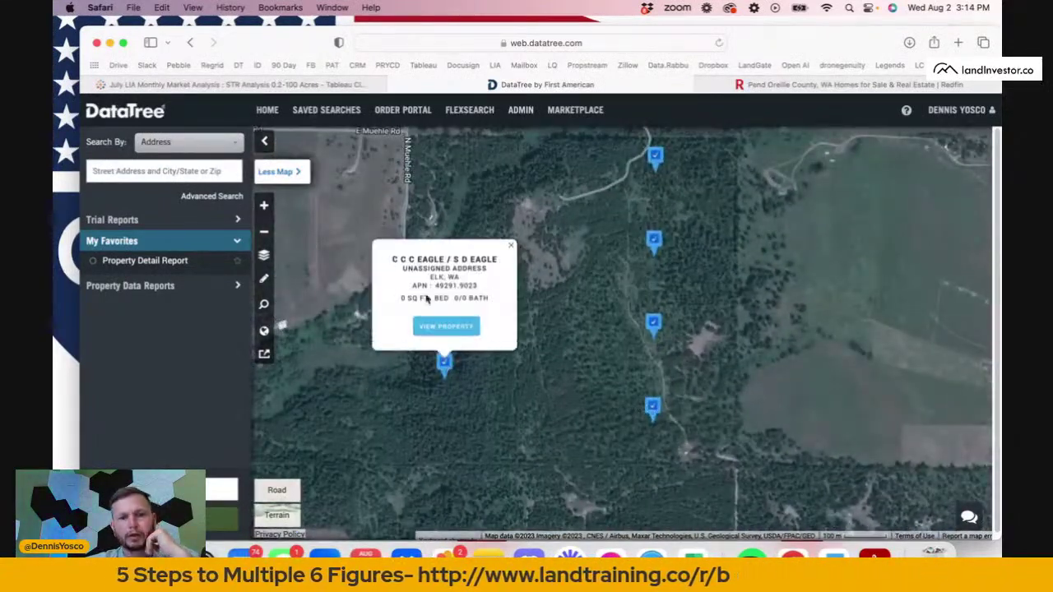
click(451, 375)
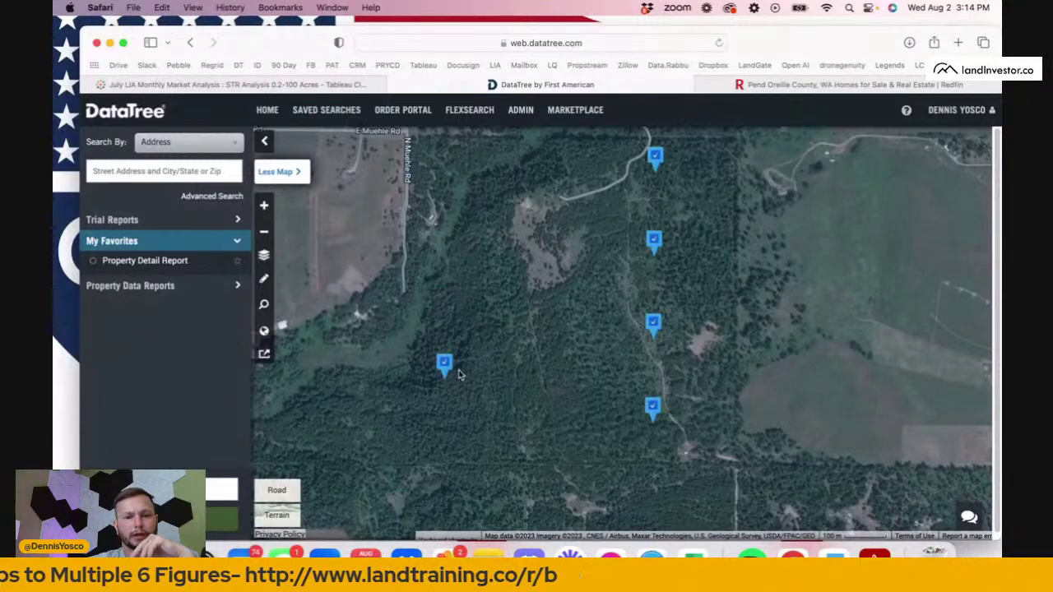
click(450, 365)
View the full property records and owner popups for the nearby parcels.
click(445, 357)
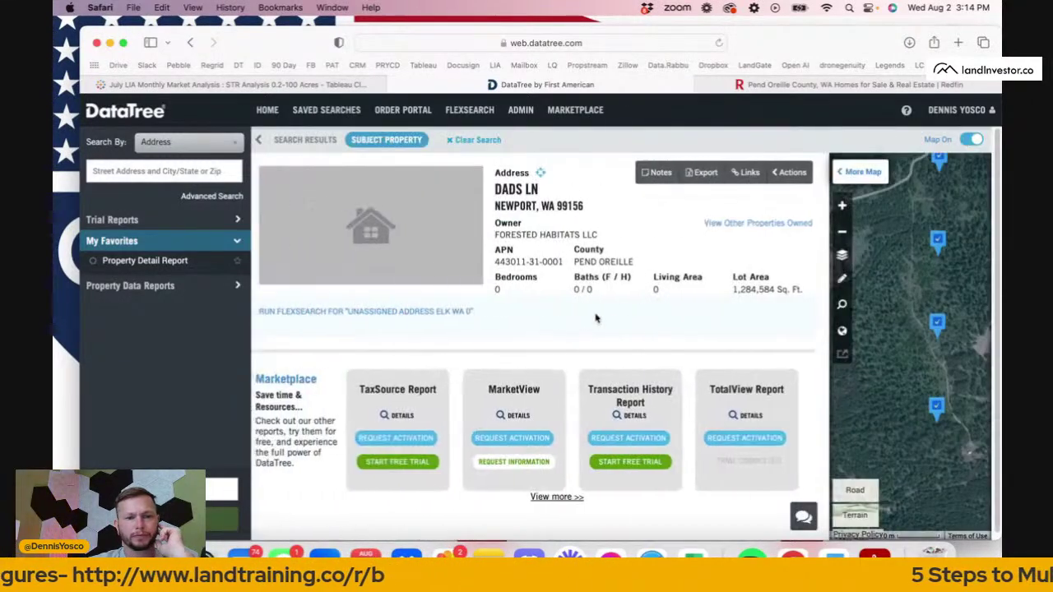
click(786, 172)
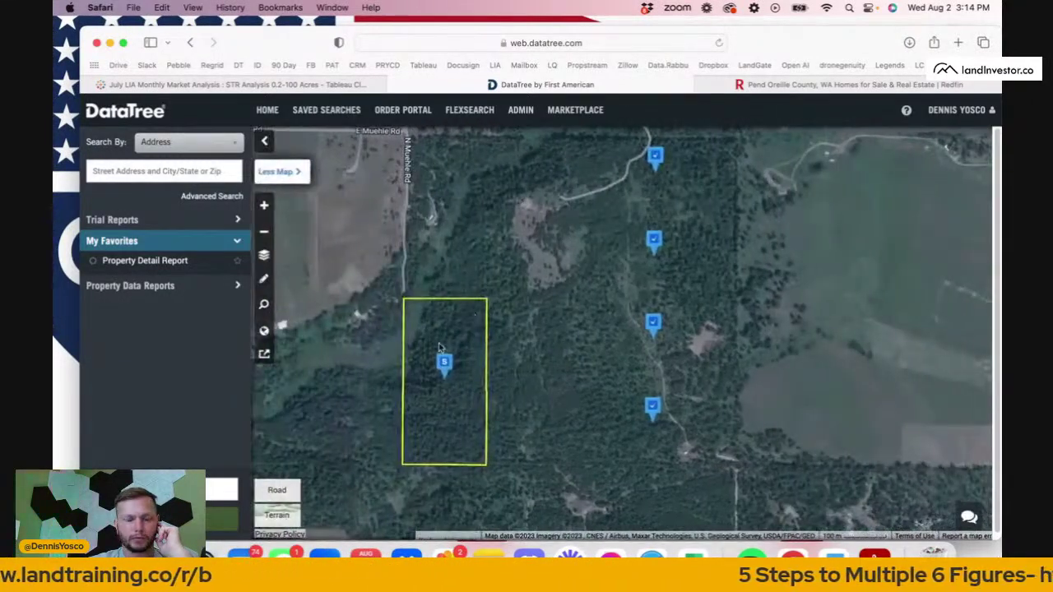
click(649, 240)
click(613, 301)
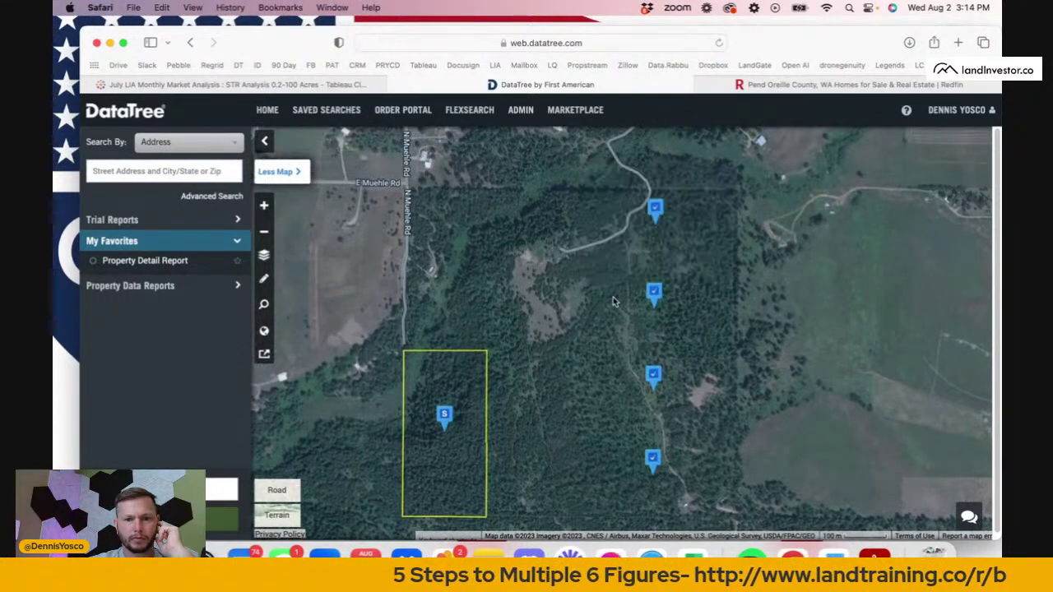
click(655, 306)
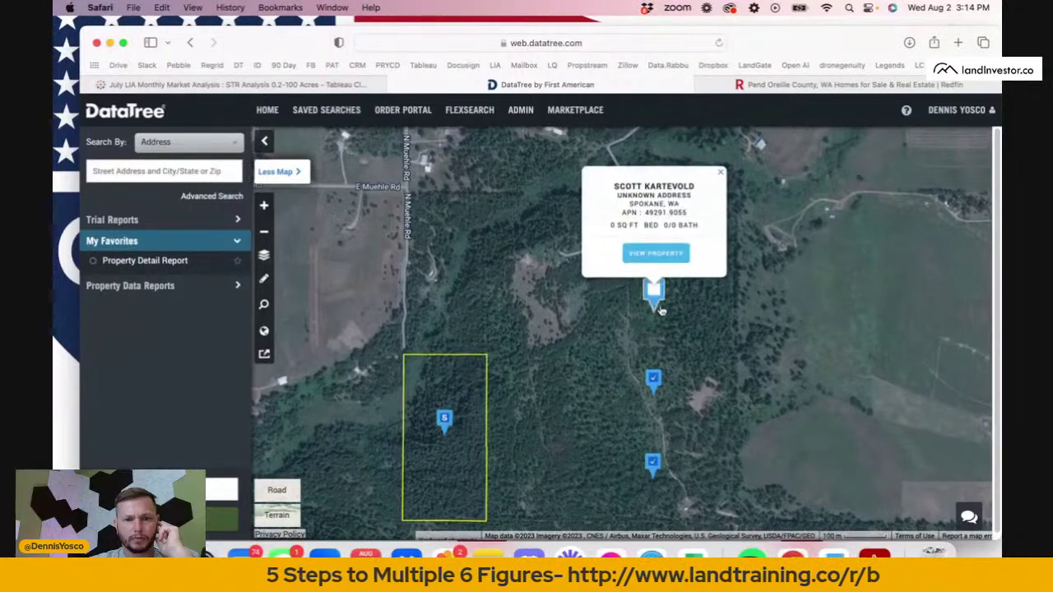
click(666, 260)
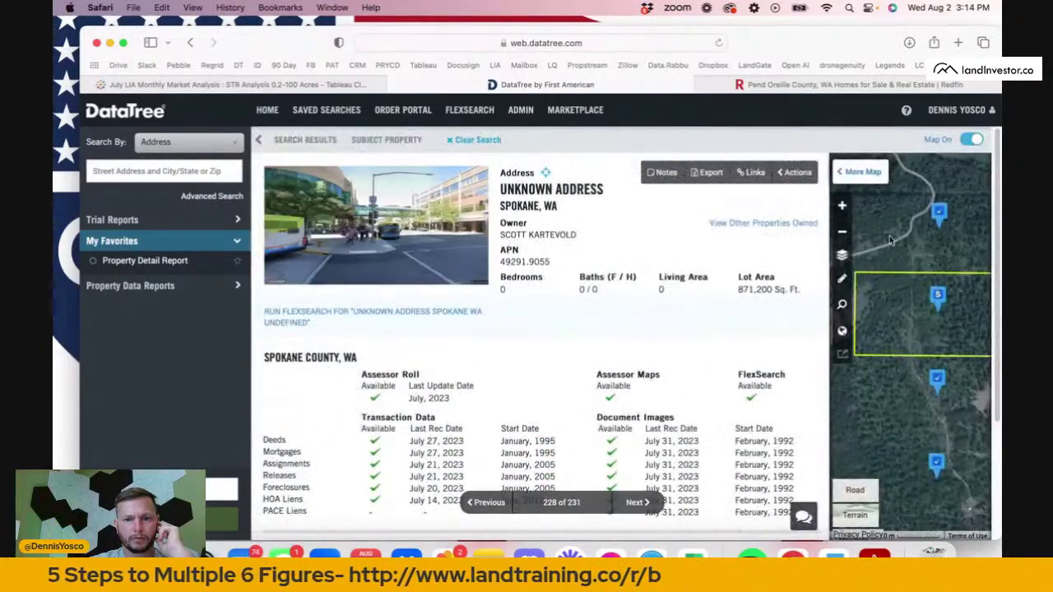
Expand the map to full page, pan to the lake, and preview its parcel's owner info.
click(855, 172)
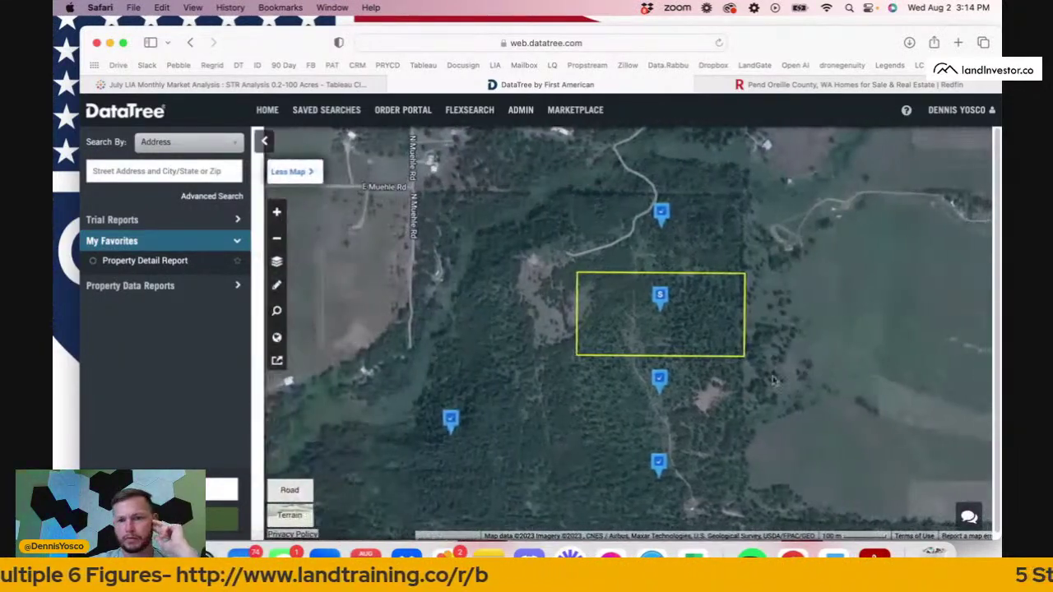
drag(673, 230, 672, 417)
scroll(629, 367, down, 3)
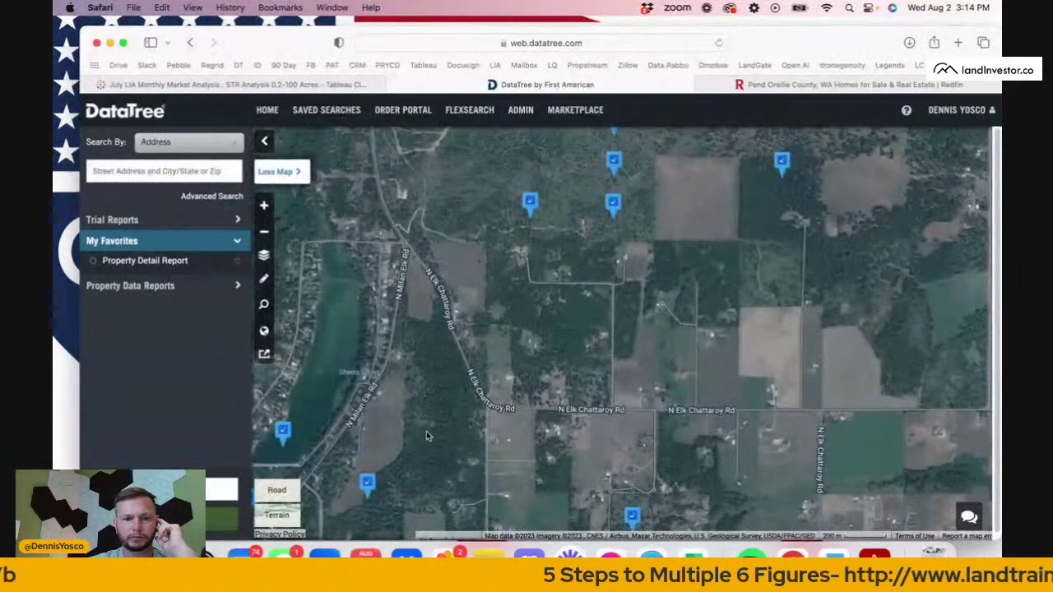
drag(426, 436, 571, 247)
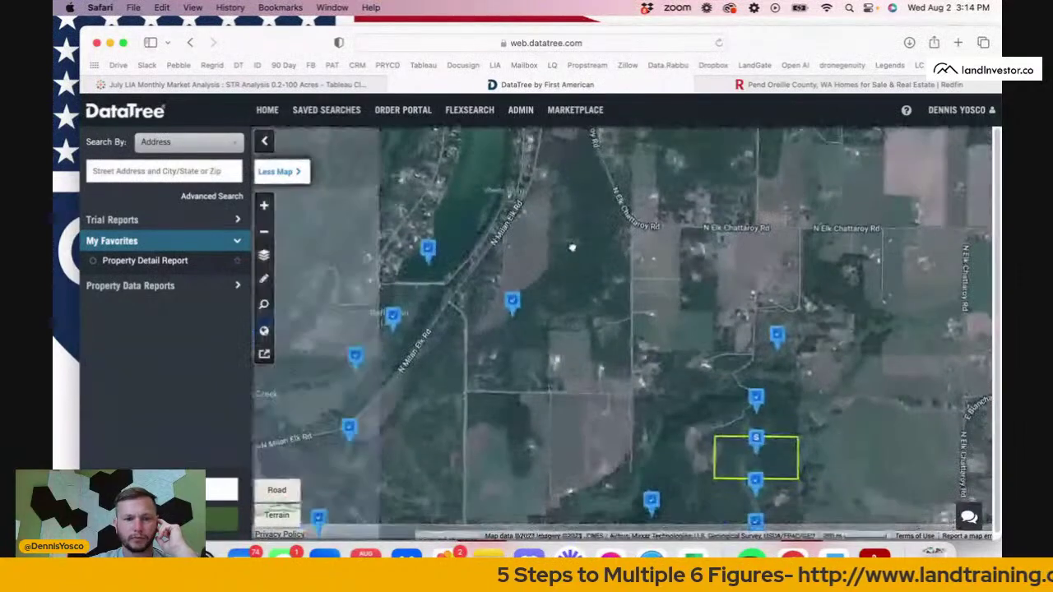
drag(417, 253, 463, 260)
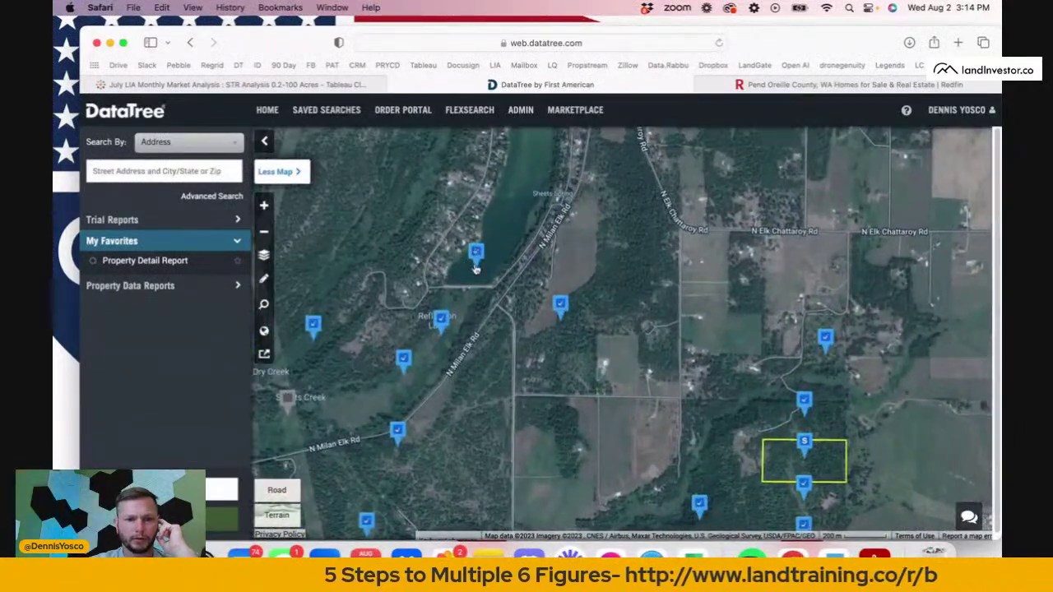
click(474, 269)
click(477, 304)
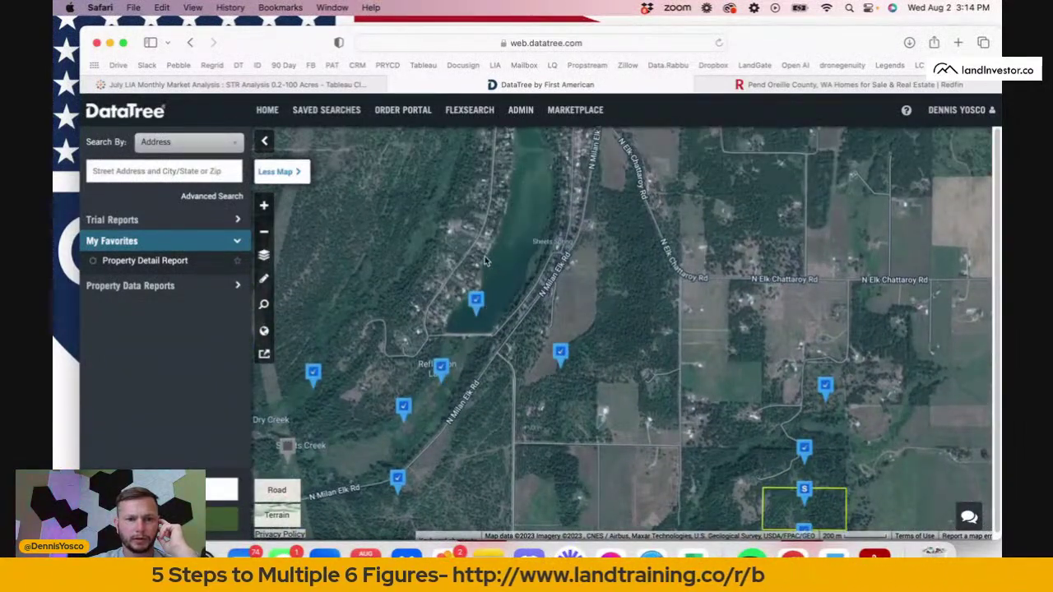
Open the lake parcel's full property details and expand the map along its outline.
click(475, 313)
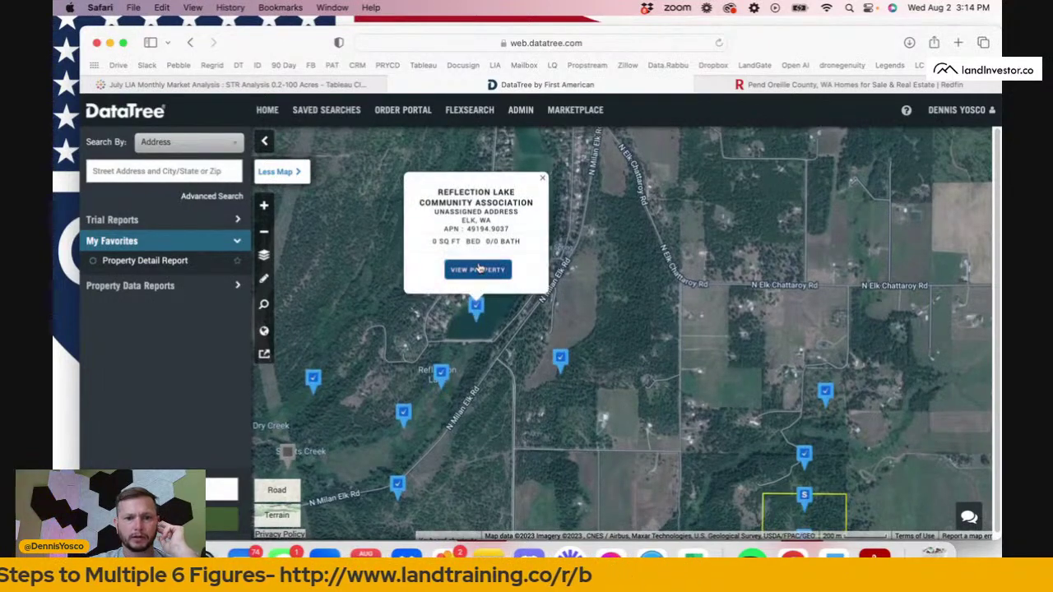
click(477, 270)
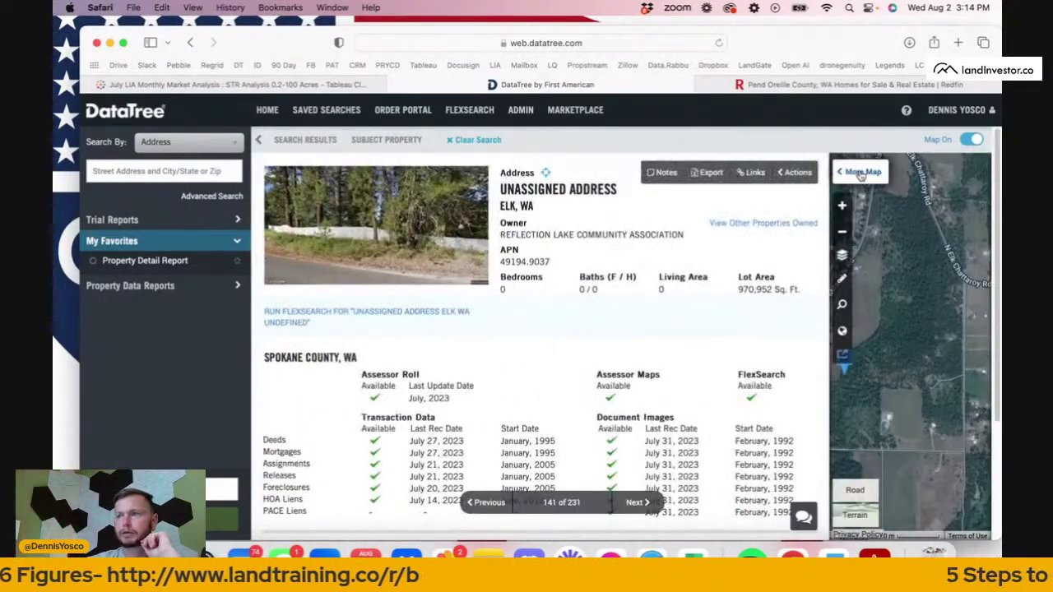
click(860, 173)
scroll(479, 360, up, 4)
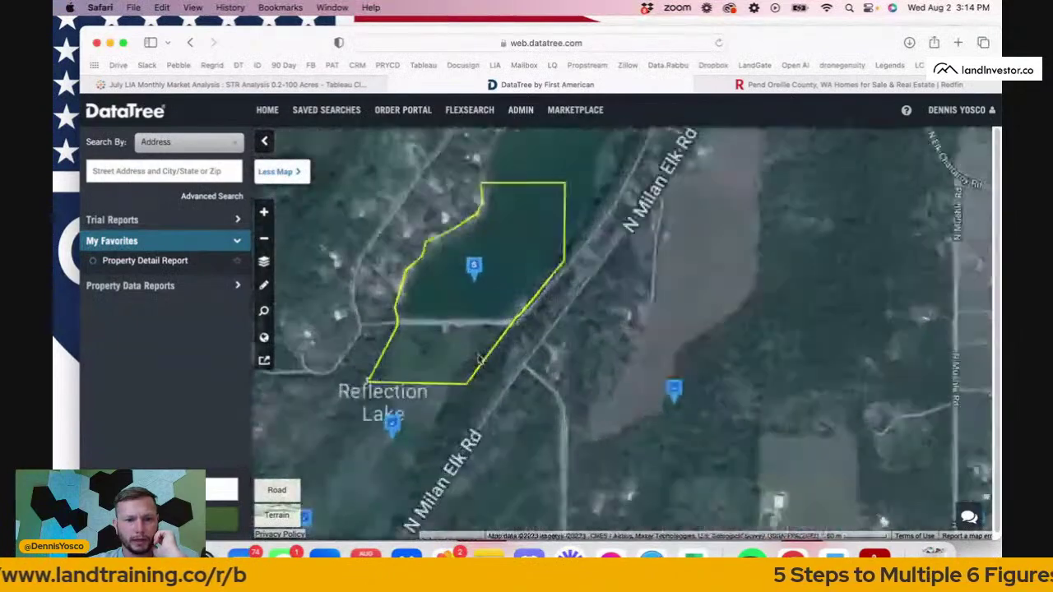
drag(530, 229, 484, 368)
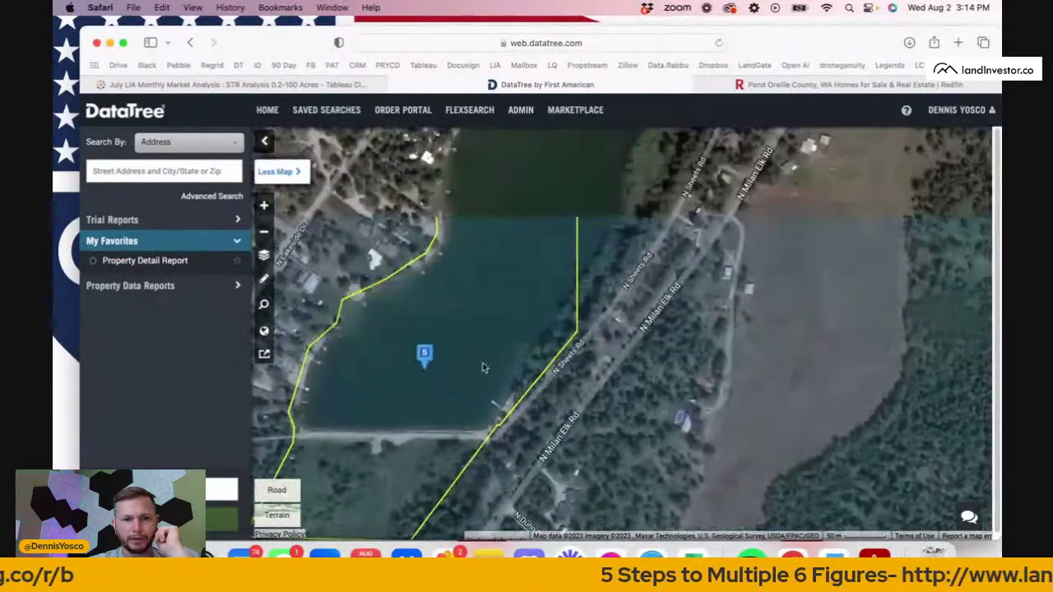
Reopen the Reflection Lake parcel's report (Spokane County, 970,952 sq ft lot), then expand the map again.
click(423, 355)
drag(424, 355, 442, 316)
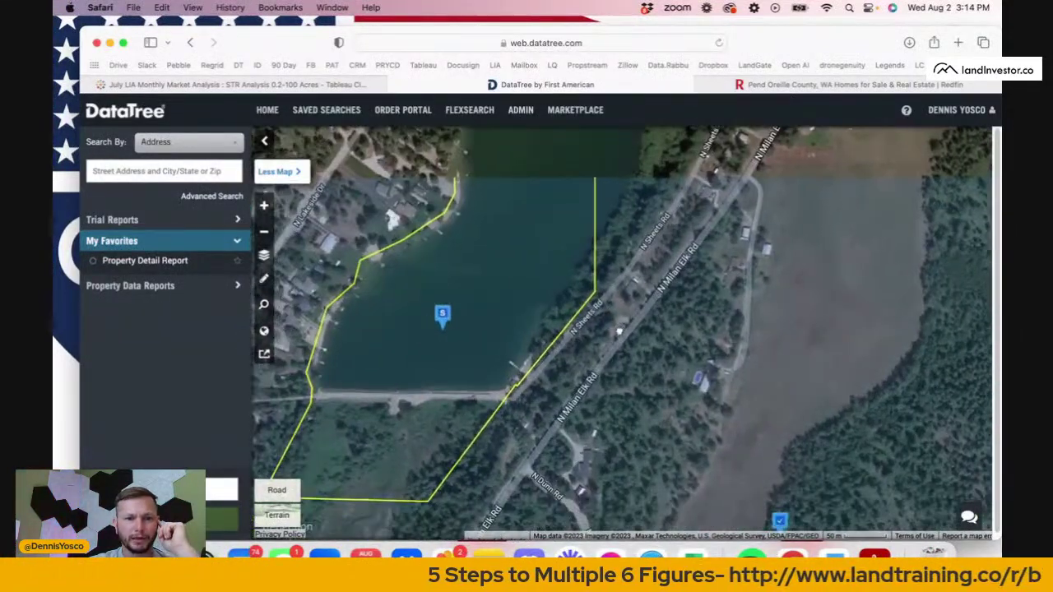
click(442, 320)
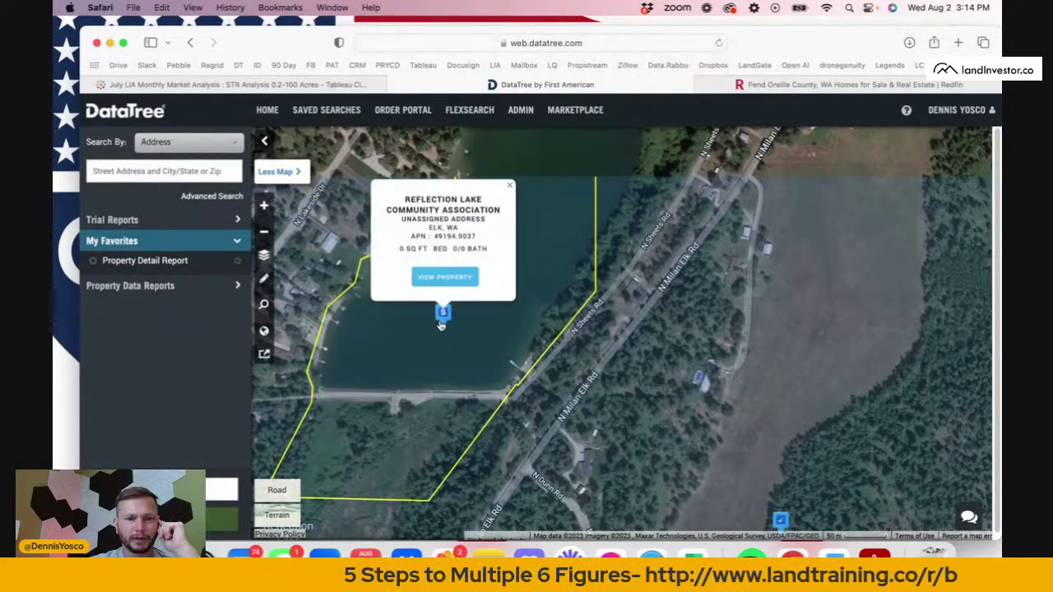
click(444, 276)
scroll(516, 273, down, 3)
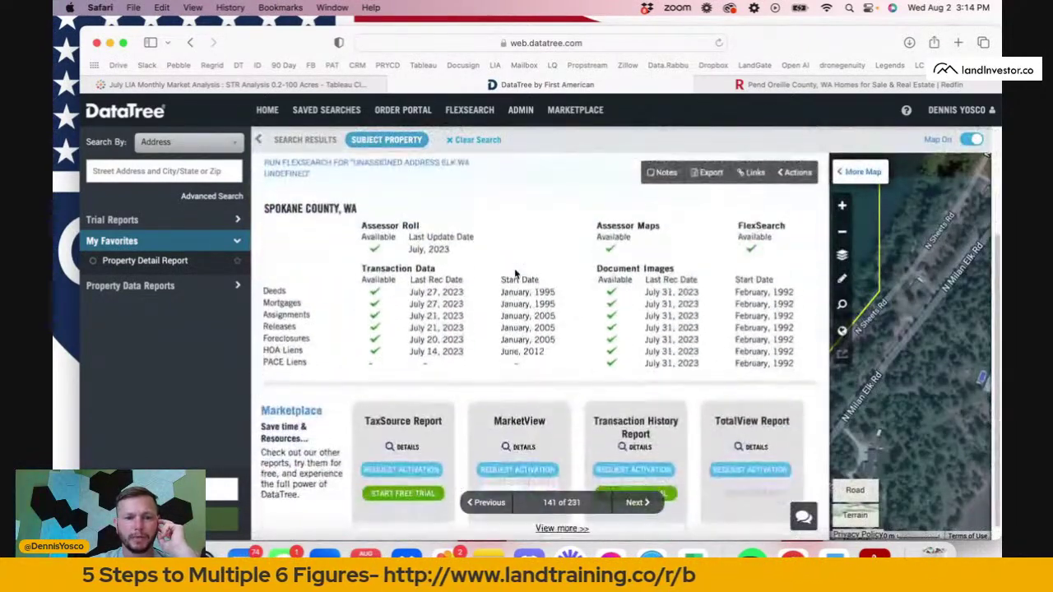
scroll(692, 261, up, 3)
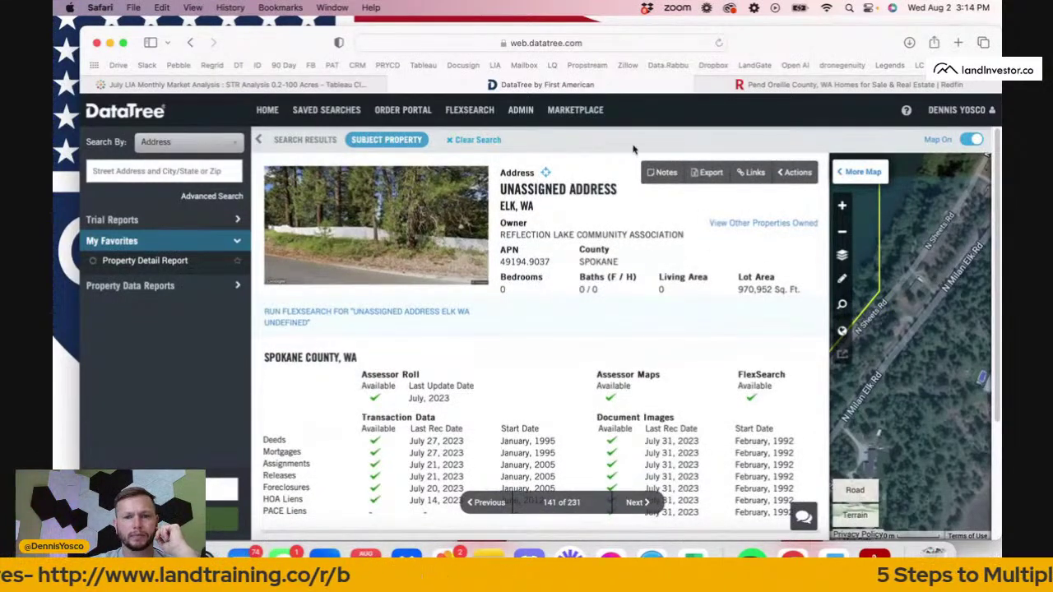
click(863, 176)
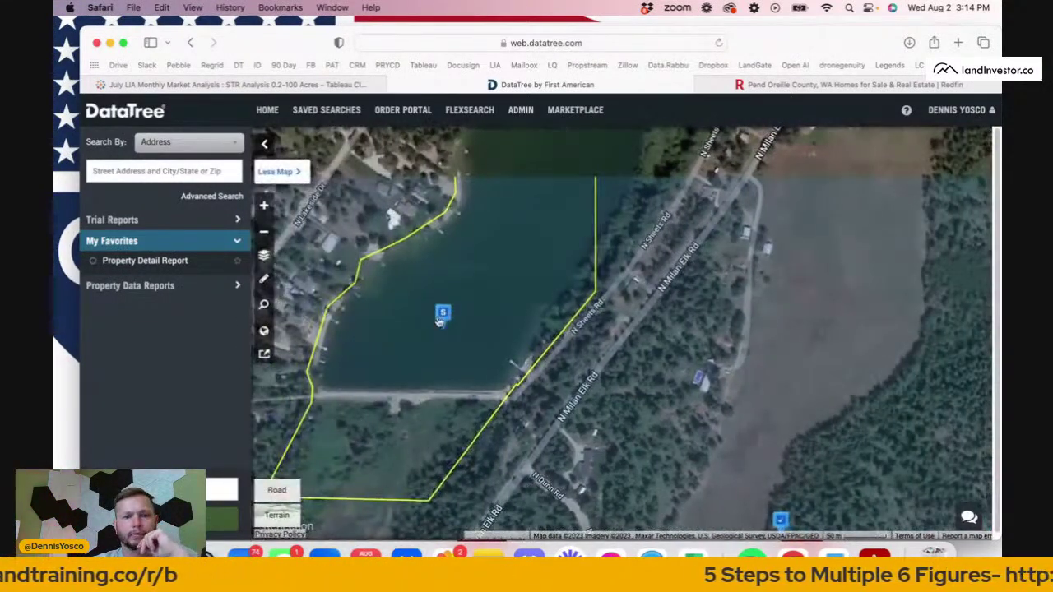
scroll(590, 342, down, 3)
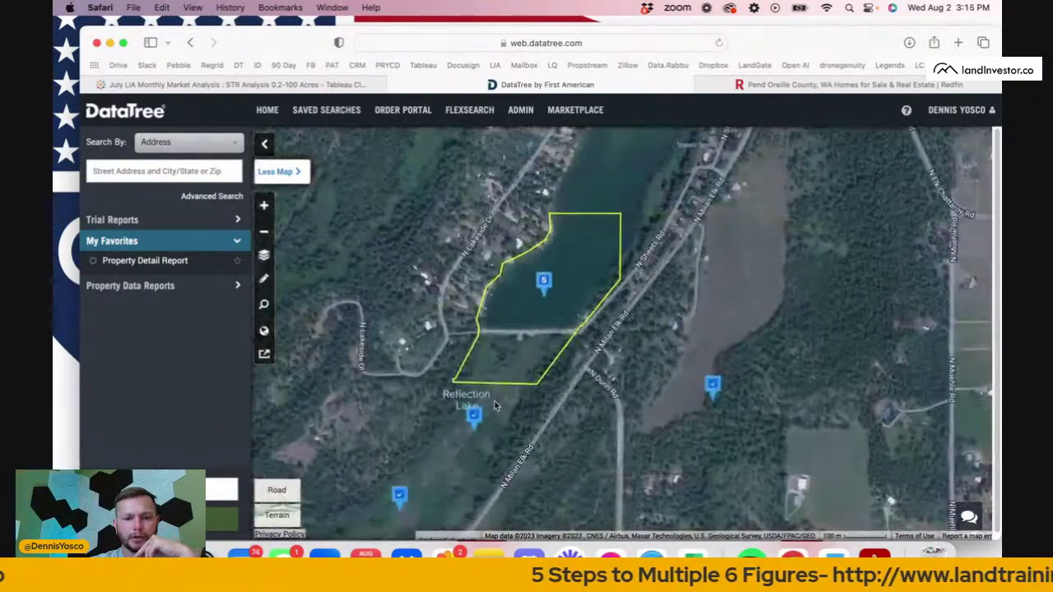
Preview owner info for the parcels just past the lake parcel.
drag(512, 326, 566, 244)
click(543, 399)
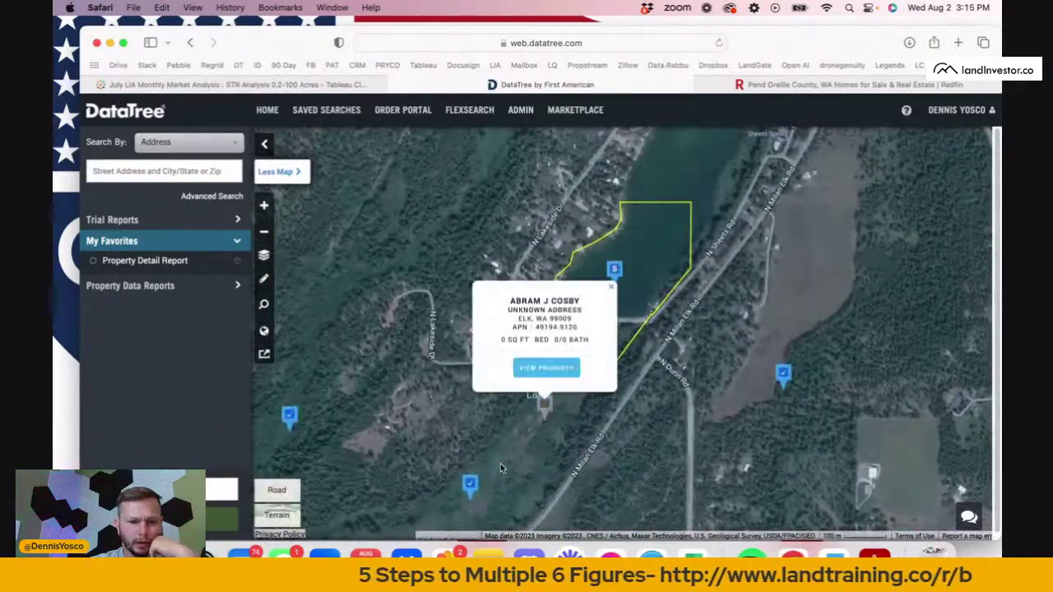
drag(500, 463, 553, 398)
click(540, 400)
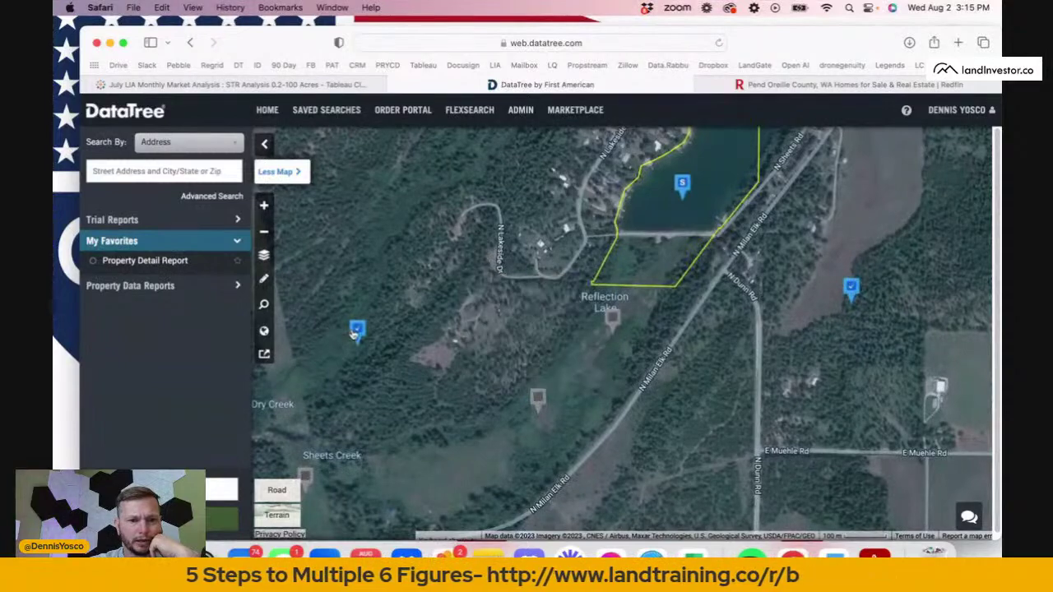
Pan north to the cluster of favorite parcels and centre on a marked one.
mouse_move(360, 335)
mouse_down()
mouse_move(461, 510)
mouse_move(493, 527)
mouse_move(580, 395)
mouse_move(580, 337)
mouse_up()
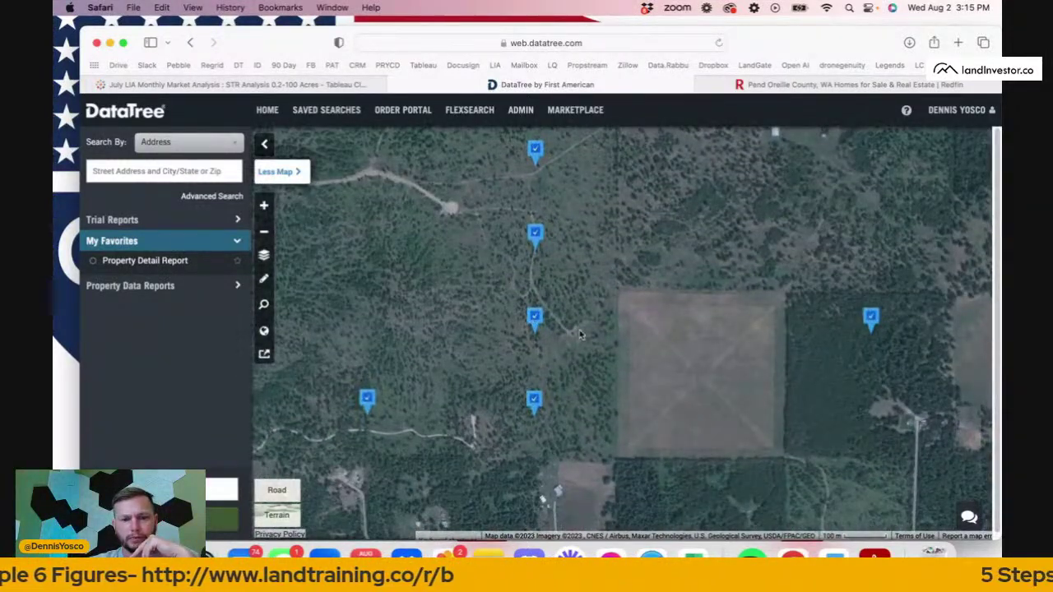
scroll(579, 332, up, 1)
scroll(566, 284, down, 1)
scroll(553, 282, down, 1)
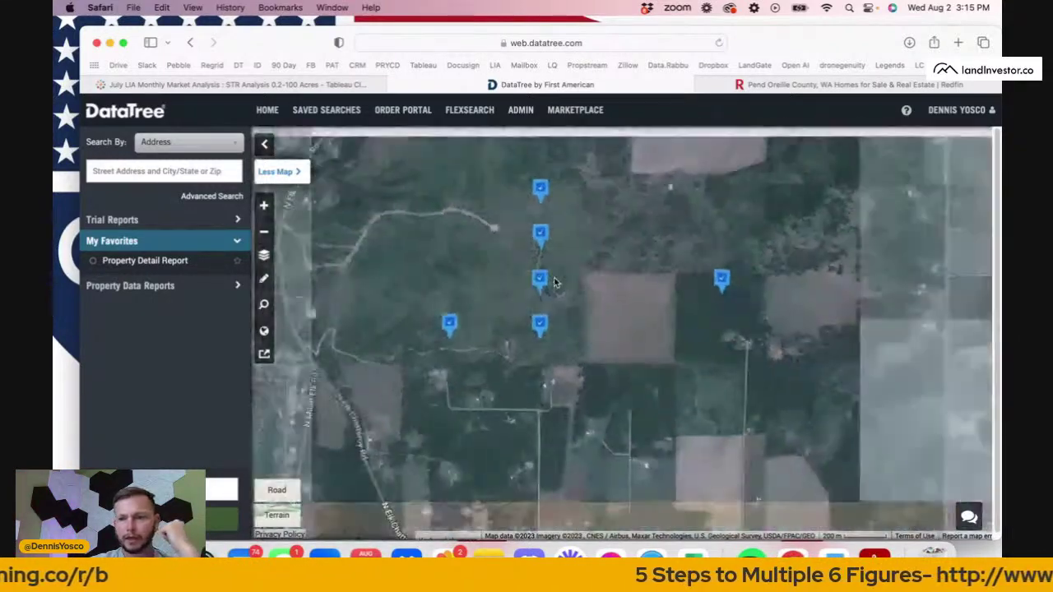
scroll(554, 280, up, 1)
click(528, 208)
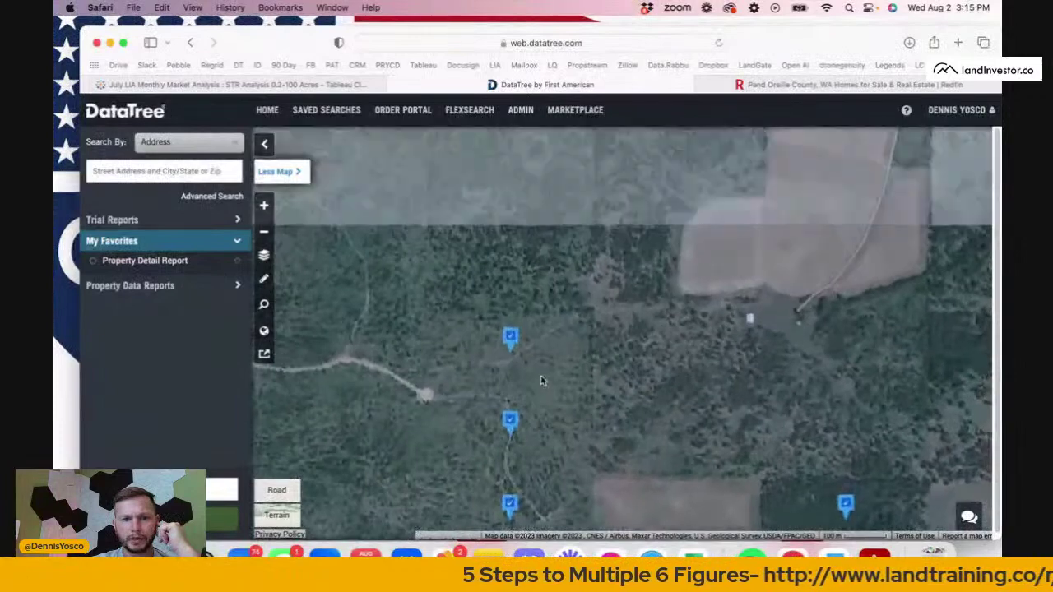
scroll(619, 257, down, 3)
scroll(569, 360, up, 3)
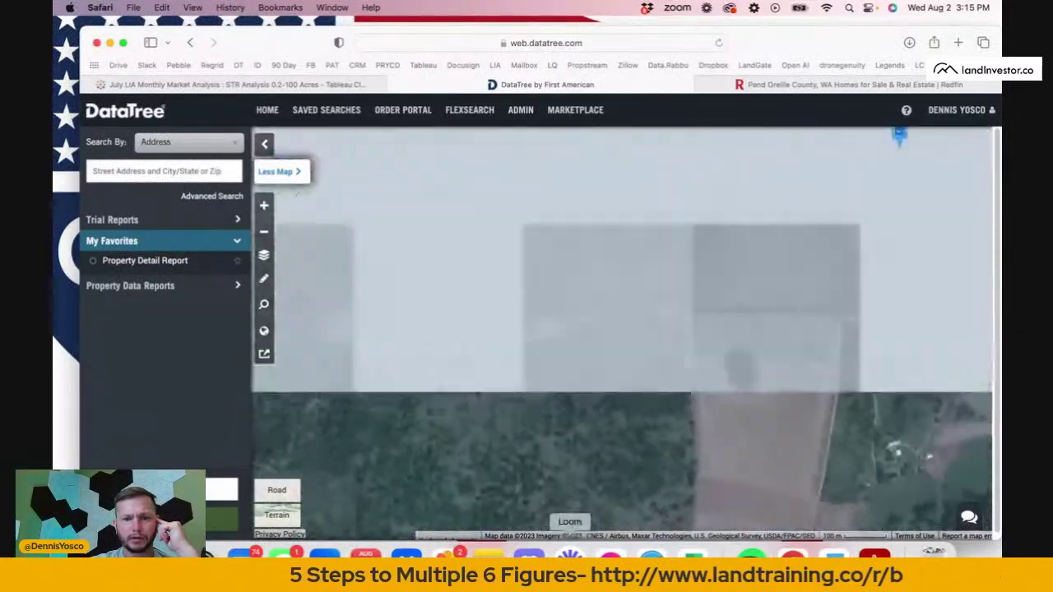
scroll(687, 300, right, 3)
scroll(687, 301, up, 2)
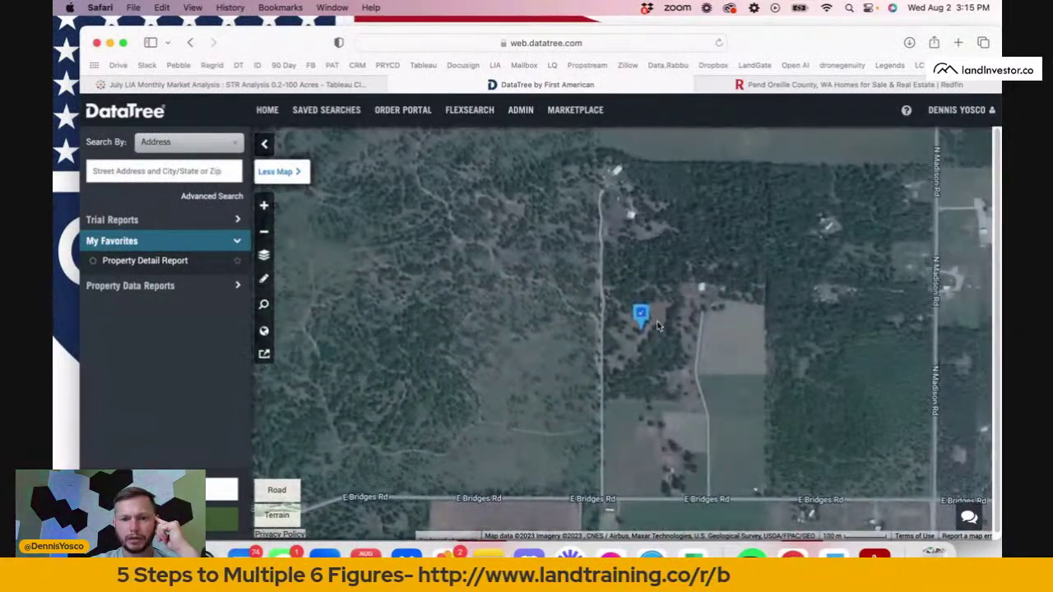
scroll(616, 329, up, 4)
scroll(616, 329, right, 2)
scroll(616, 329, down, 3)
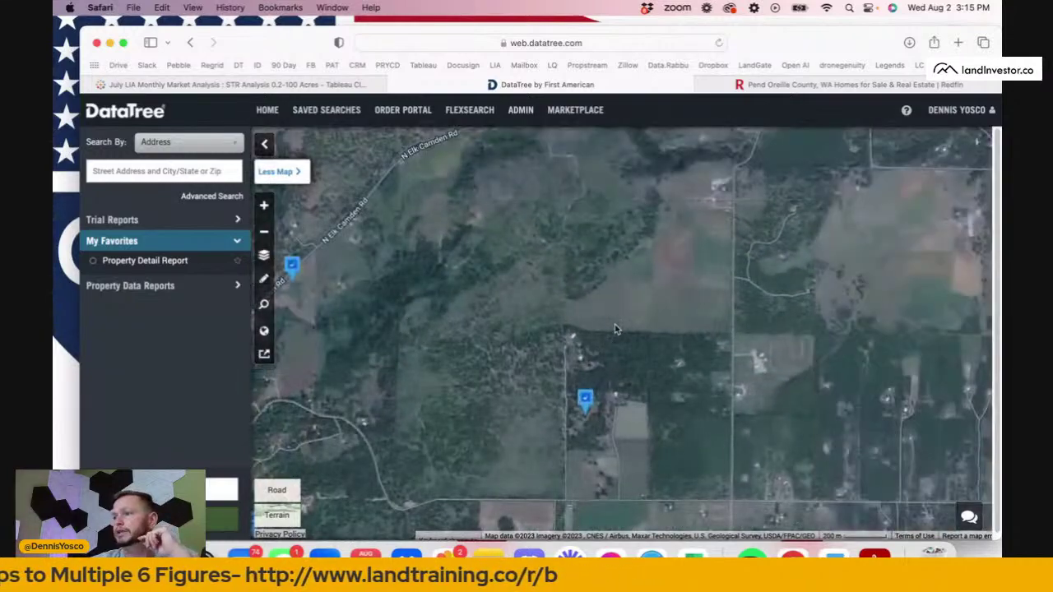
scroll(446, 316, left, 5)
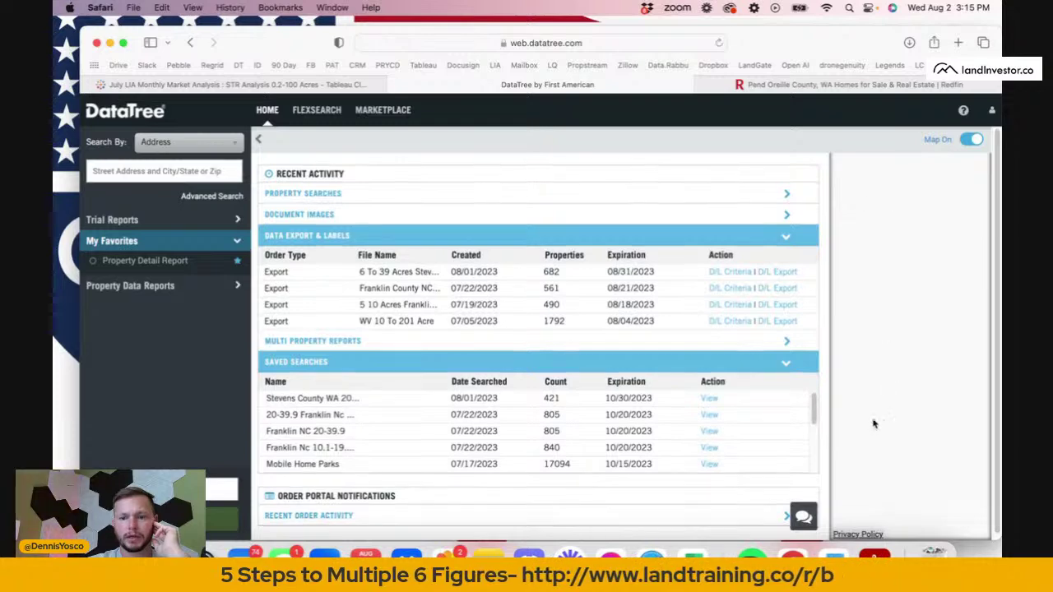
Expand the map and pan the regional view to Milan, Deer Park, Camden and Eloika Lake.
click(981, 142)
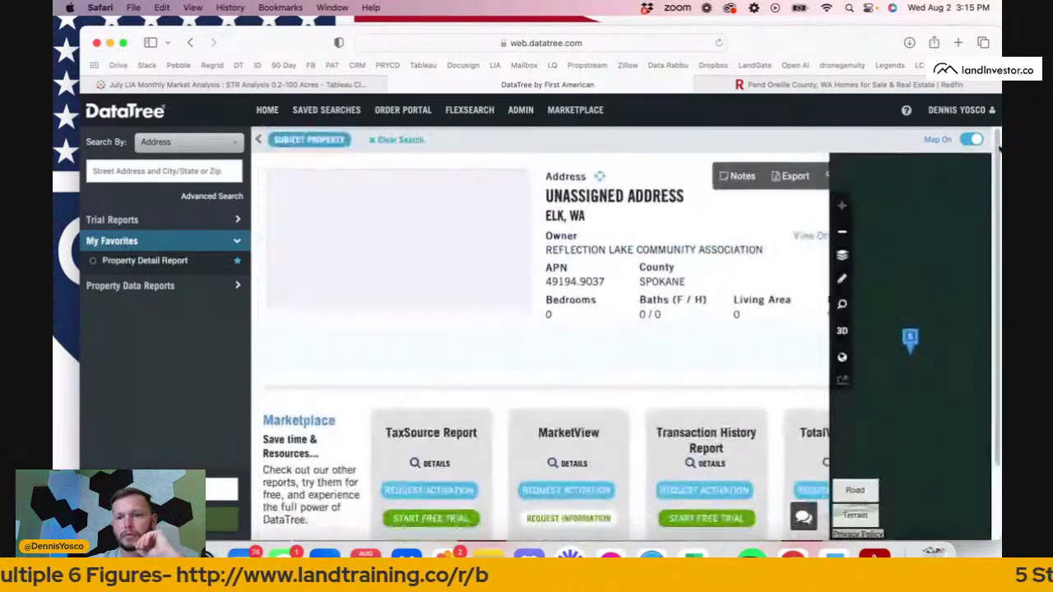
click(862, 172)
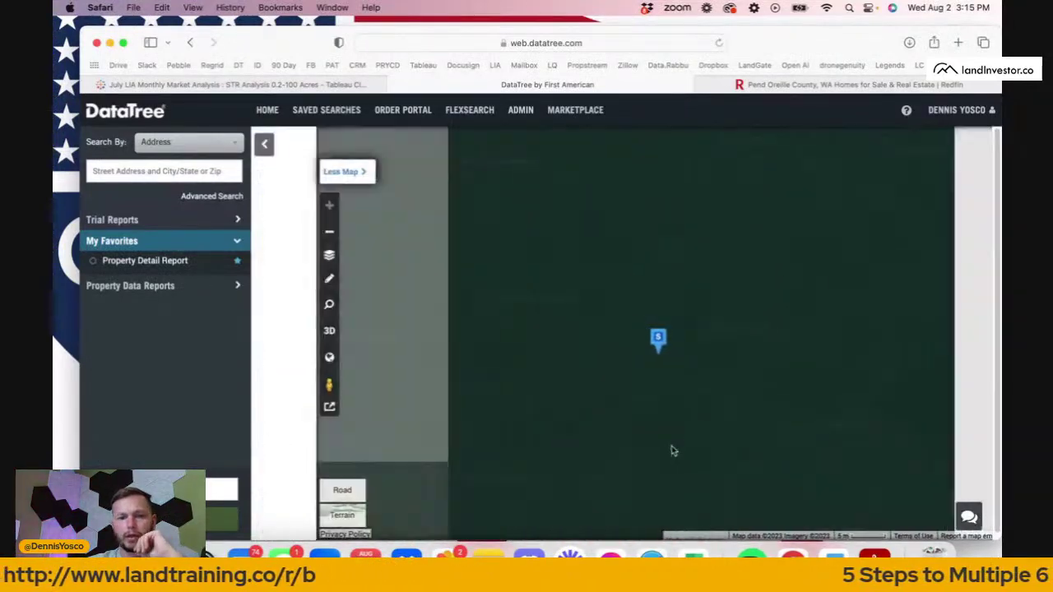
scroll(671, 445, down, 2)
scroll(671, 445, down, 2)
scroll(671, 445, down, 3)
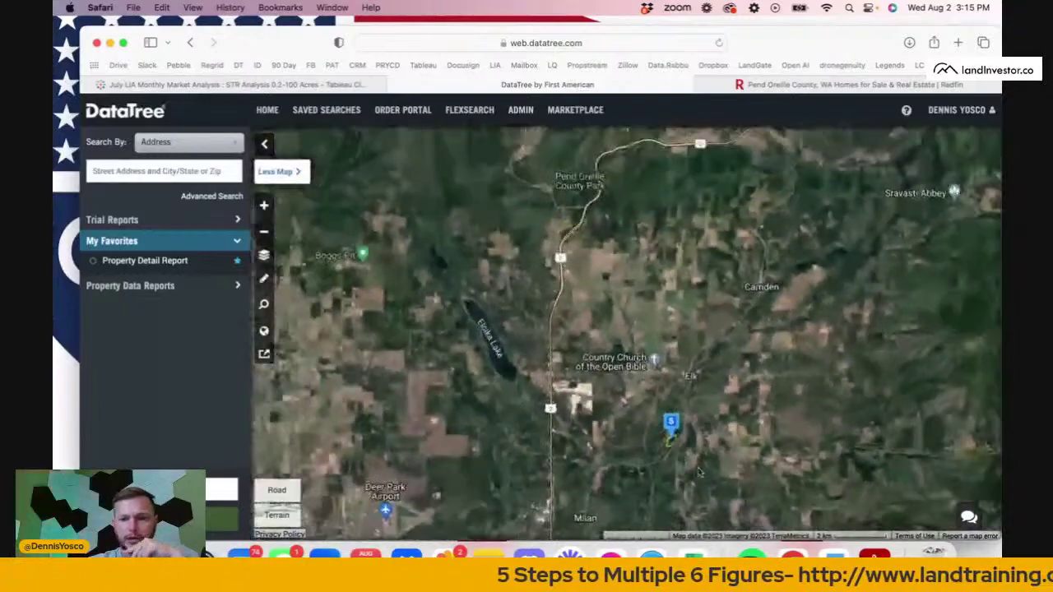
drag(609, 498, 561, 254)
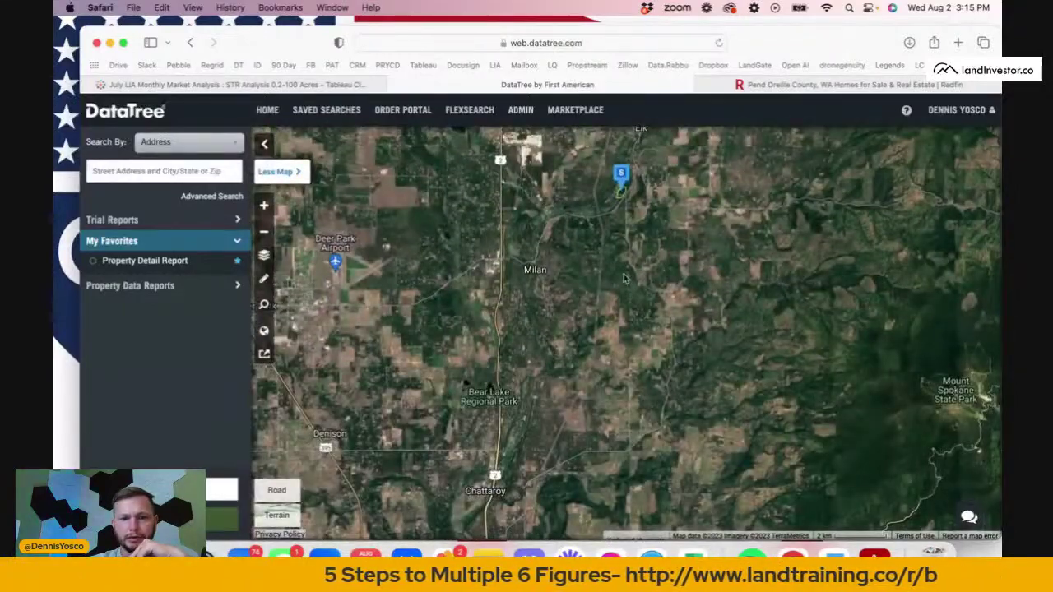
drag(618, 291, 575, 415)
Frame the outlined lake parcel, then switch to the Pend Oreille County land listings.
scroll(580, 308, up, 3)
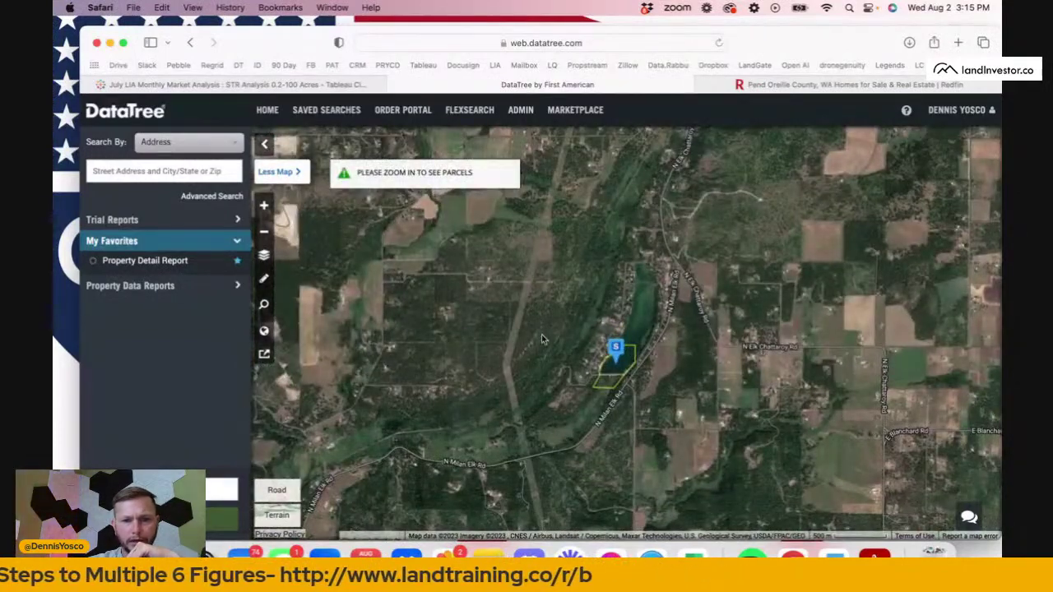
scroll(542, 334, up, 5)
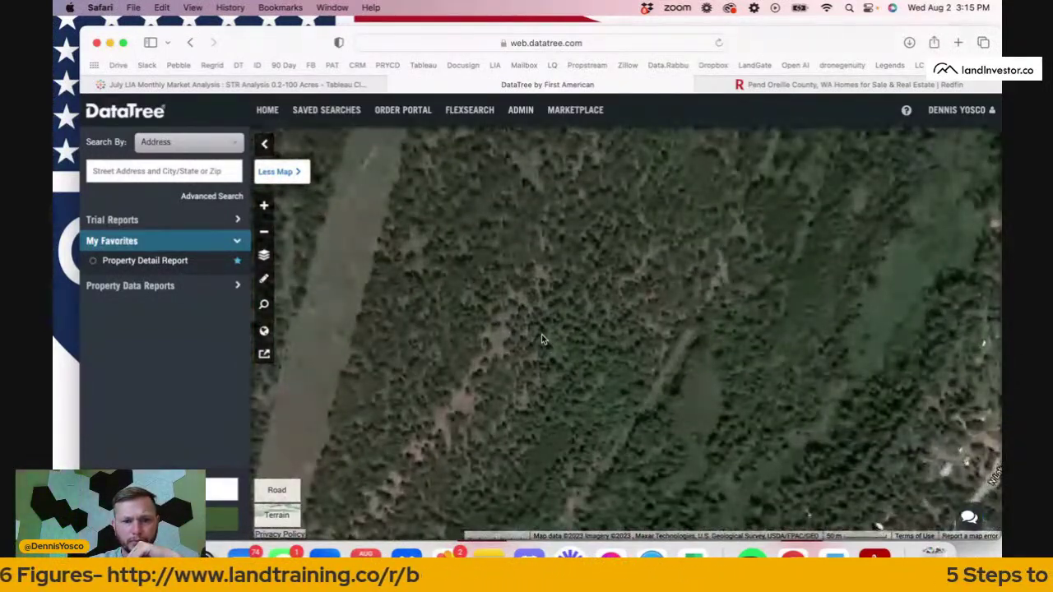
scroll(541, 334, down, 3)
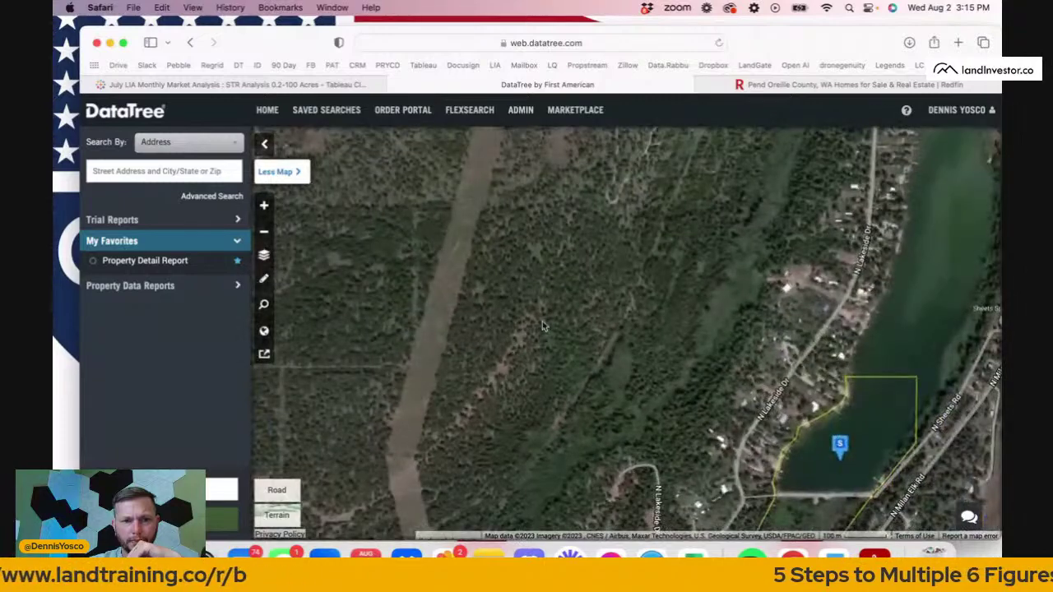
drag(541, 329, 544, 368)
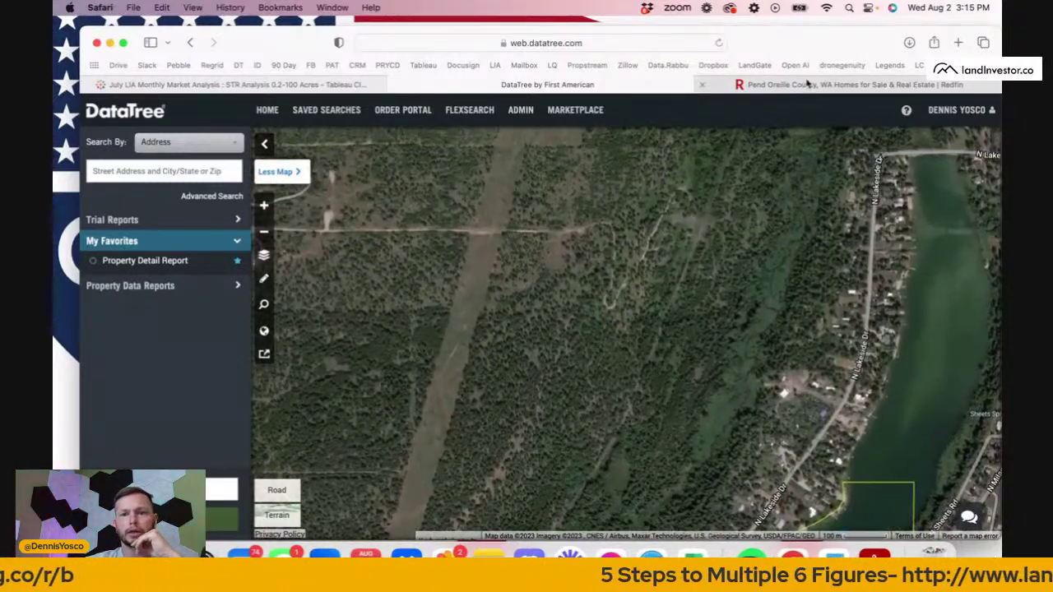
click(809, 85)
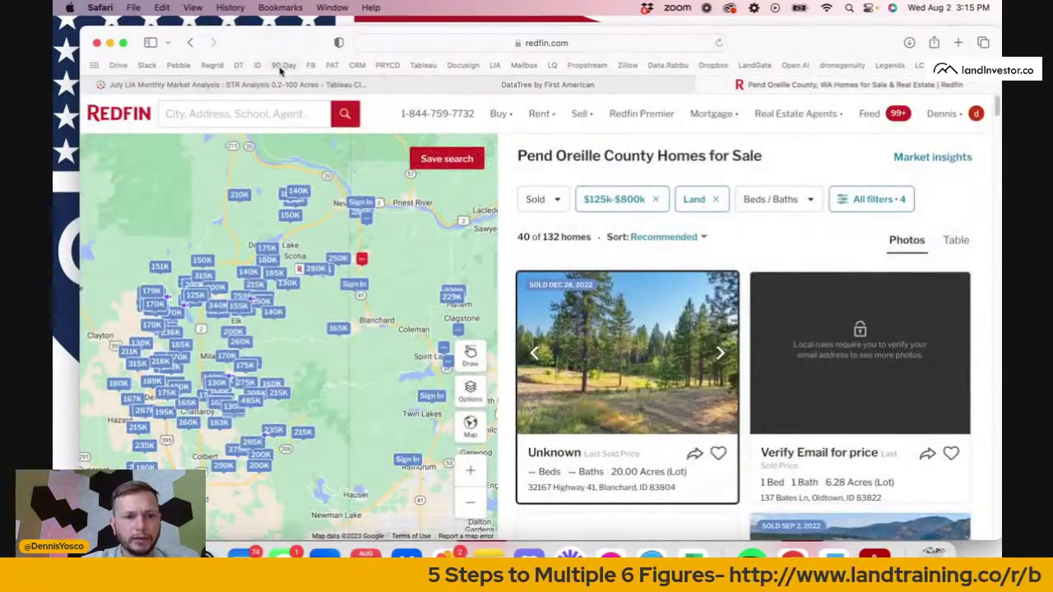
click(248, 86)
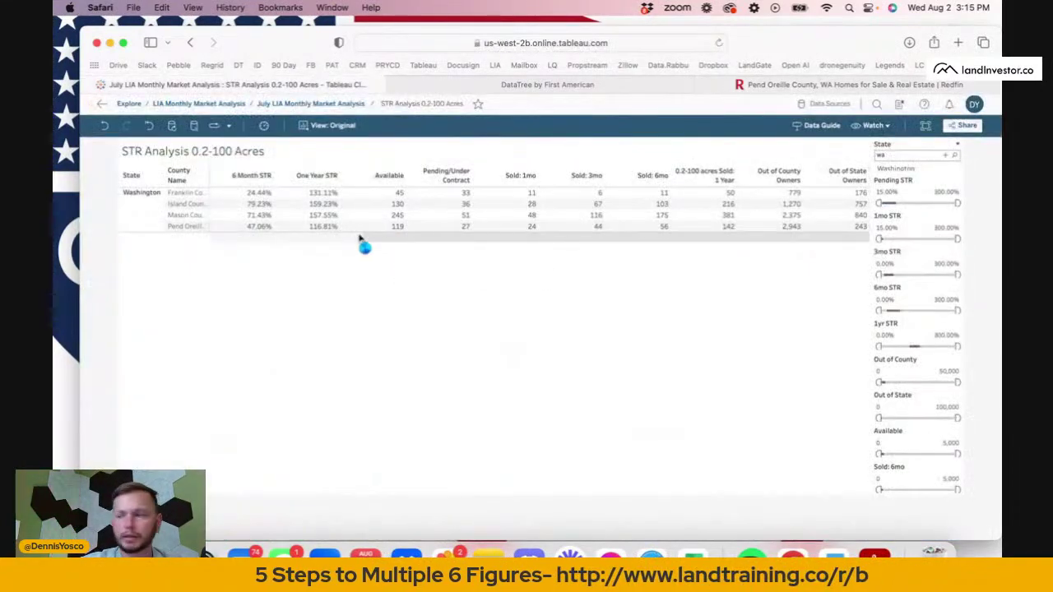
mouse_move(237, 228)
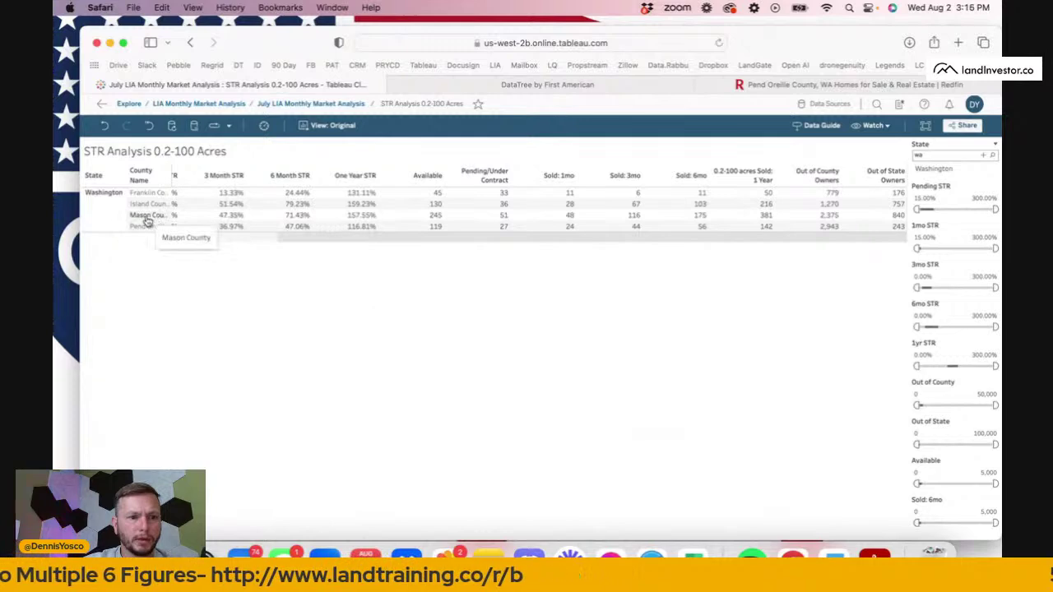
click(823, 85)
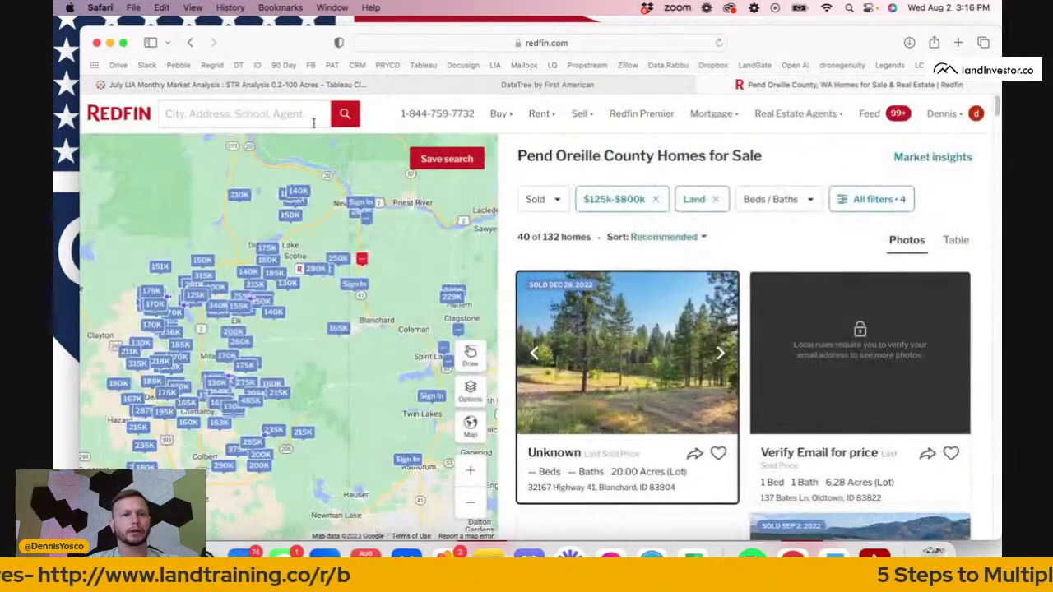
click(270, 119)
Search Redfin for Mason County, Washington.
text(MAson cou)
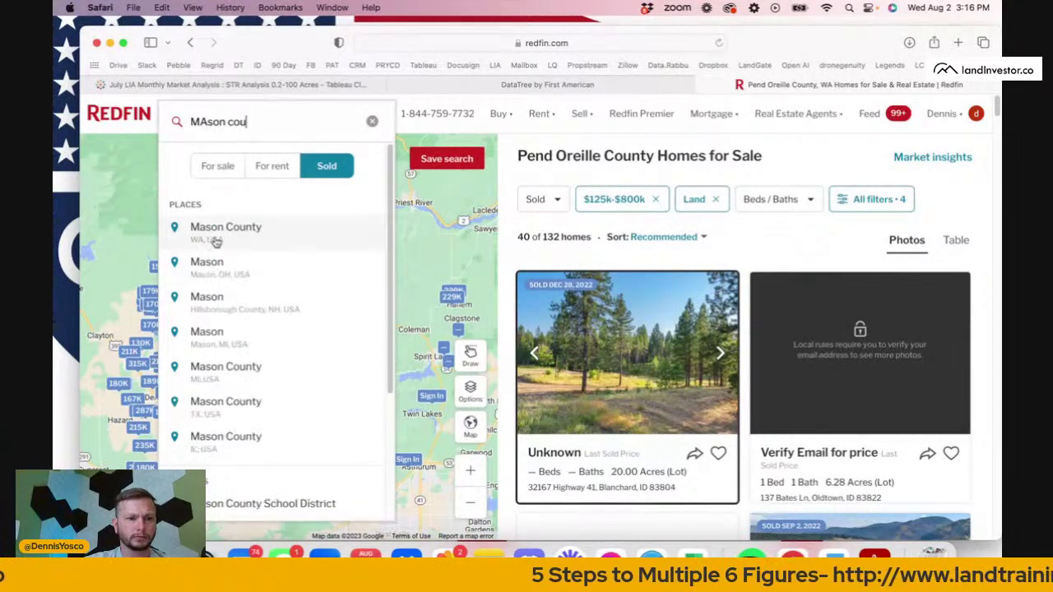
click(215, 240)
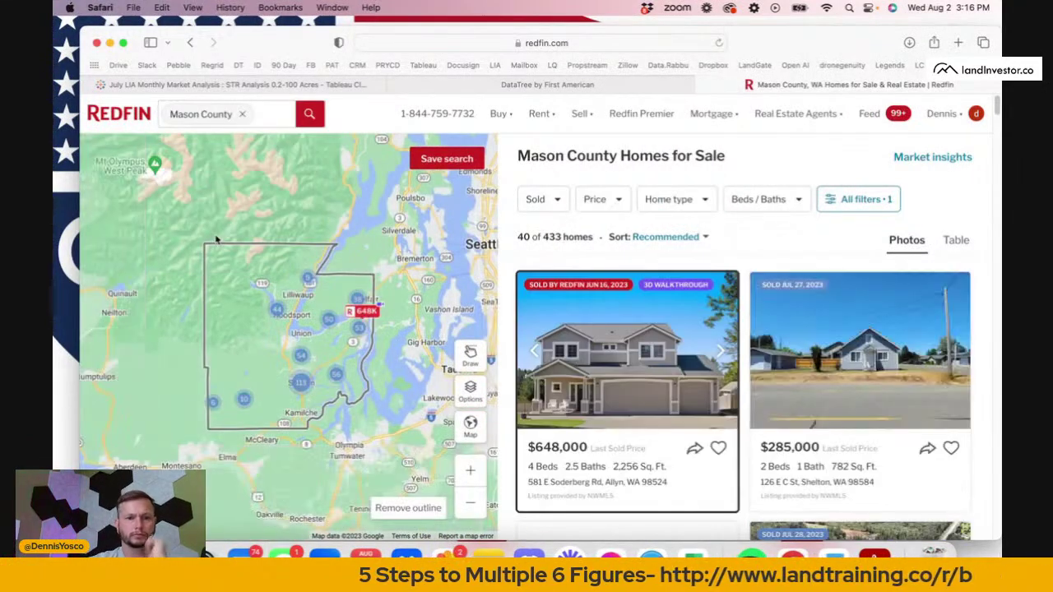
scroll(320, 311, down, 2)
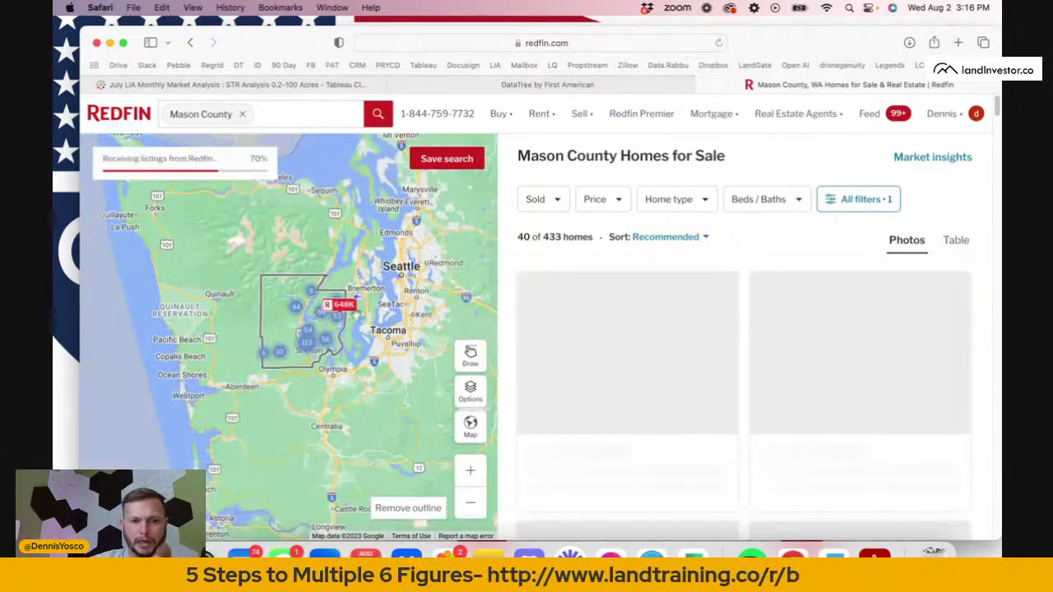
scroll(310, 334, up, 2)
scroll(309, 333, up, 4)
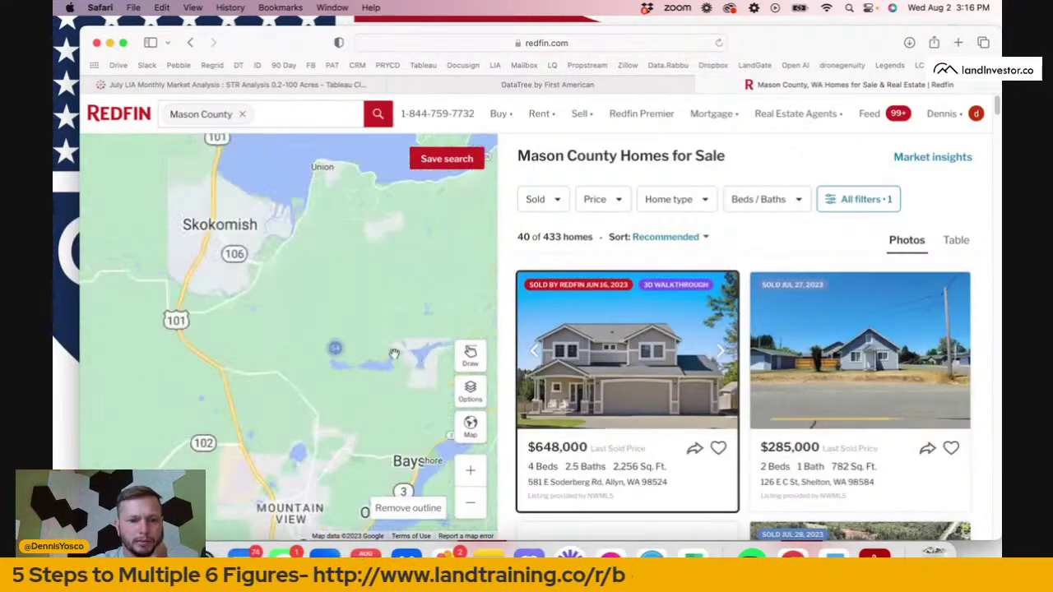
scroll(391, 352, down, 3)
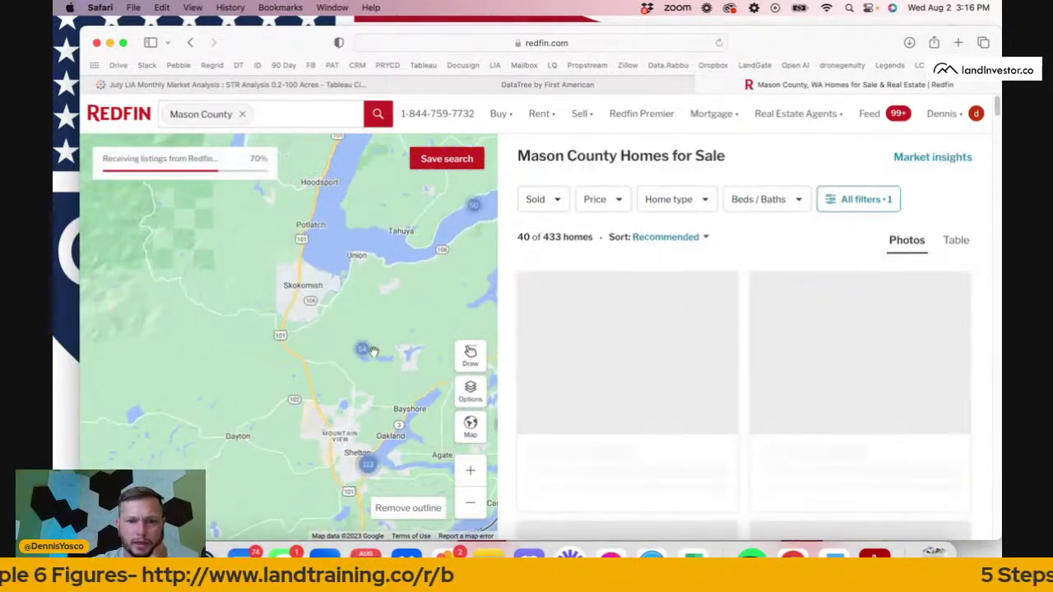
Filter results to Land only and view the Hood Canal area listings.
click(856, 204)
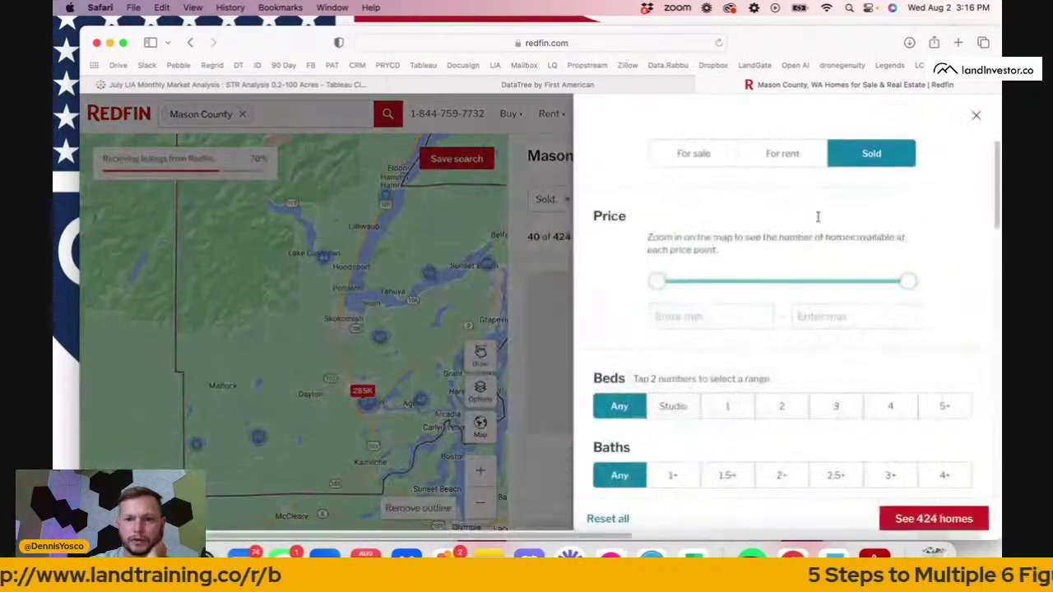
scroll(848, 357, down, 2)
click(924, 395)
click(925, 401)
click(931, 405)
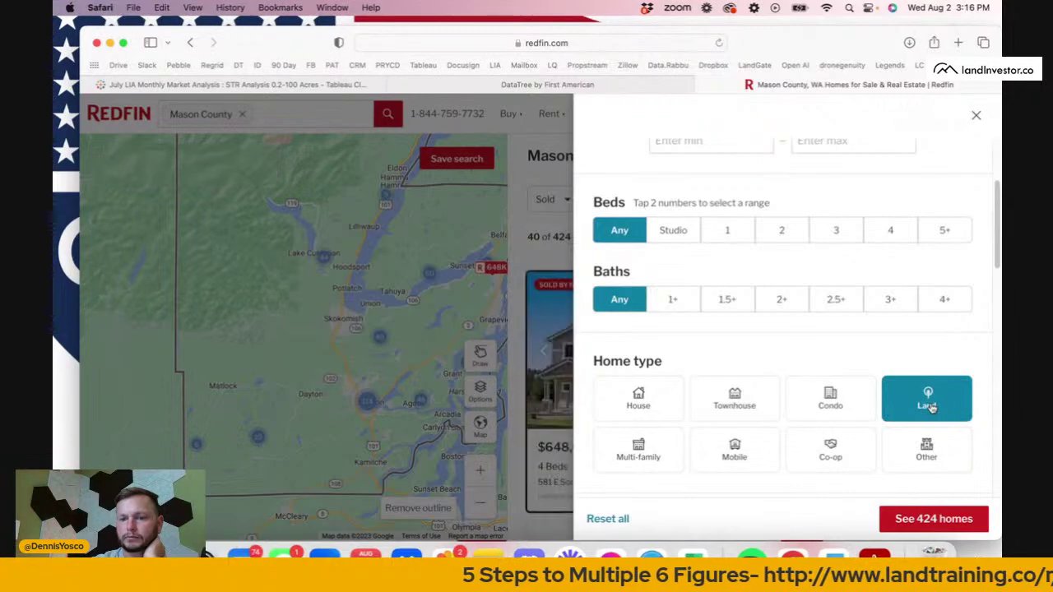
click(921, 518)
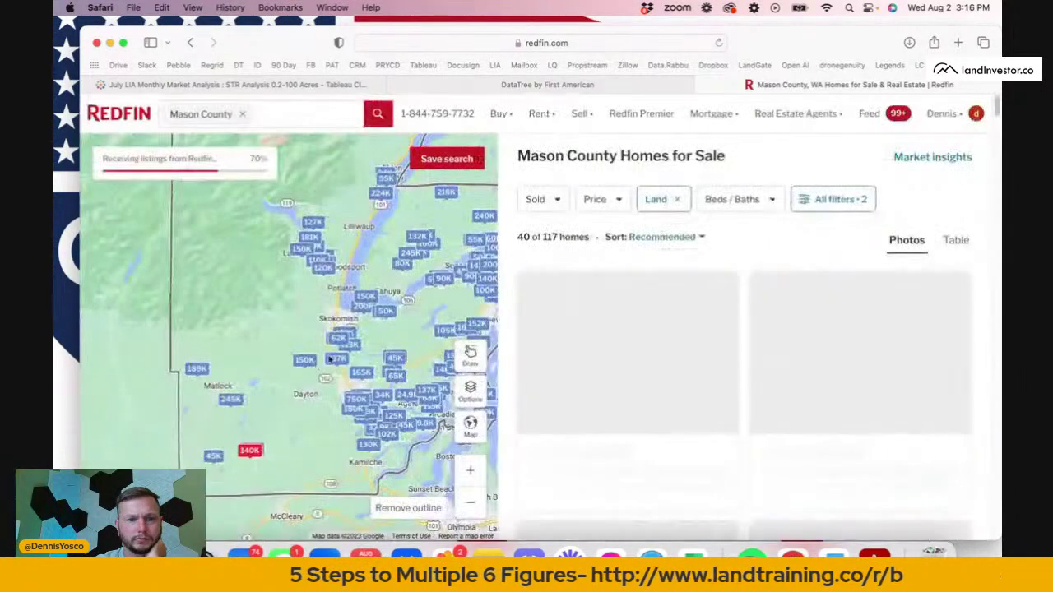
drag(394, 359, 168, 315)
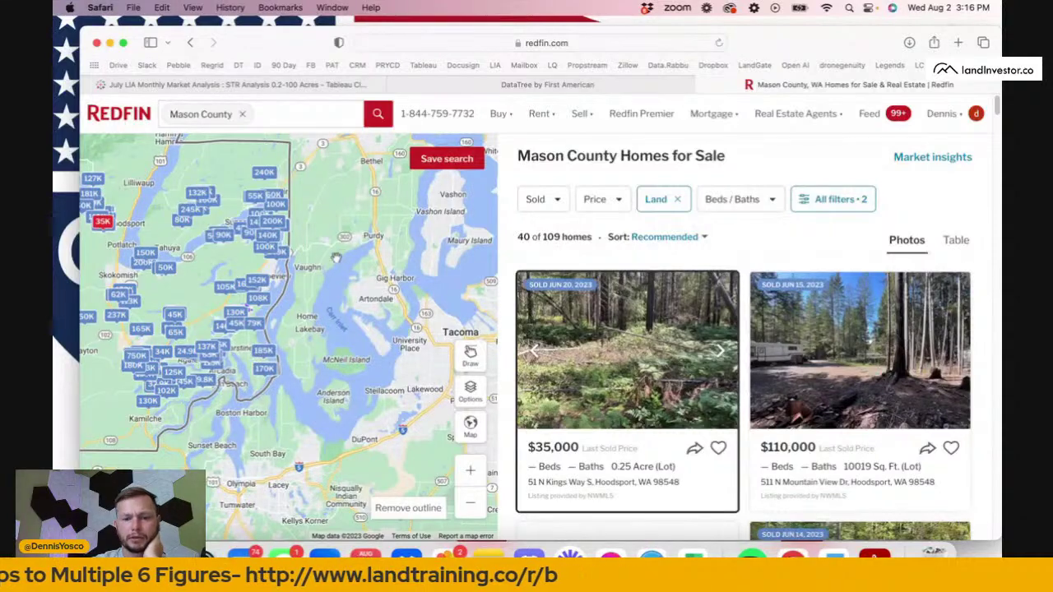
Filter Mason County land to lots of at least 5 acres, showing 26 results.
click(837, 202)
scroll(851, 282, down, 10)
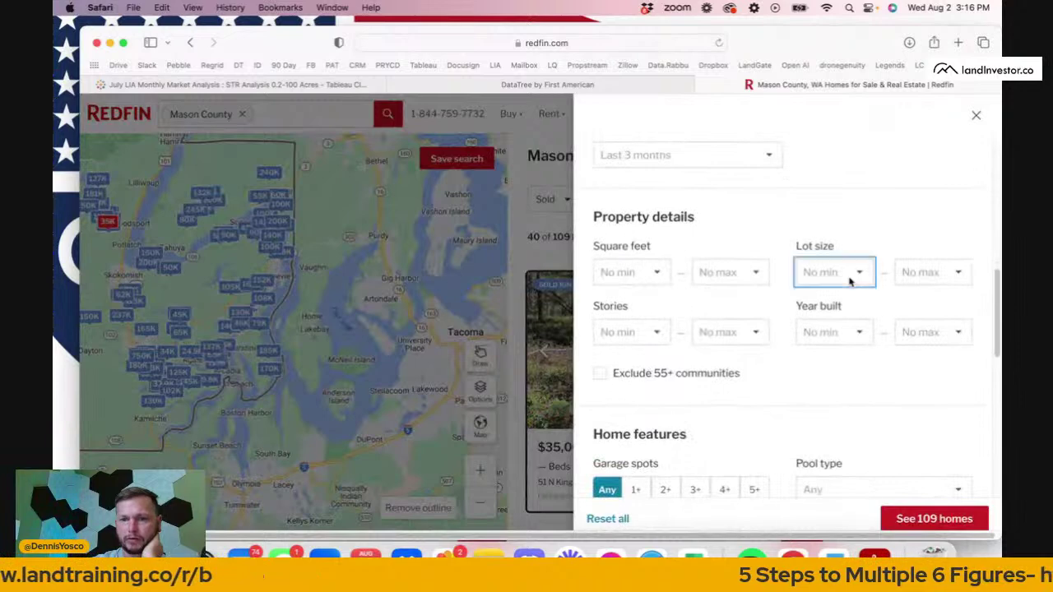
click(850, 282)
click(831, 470)
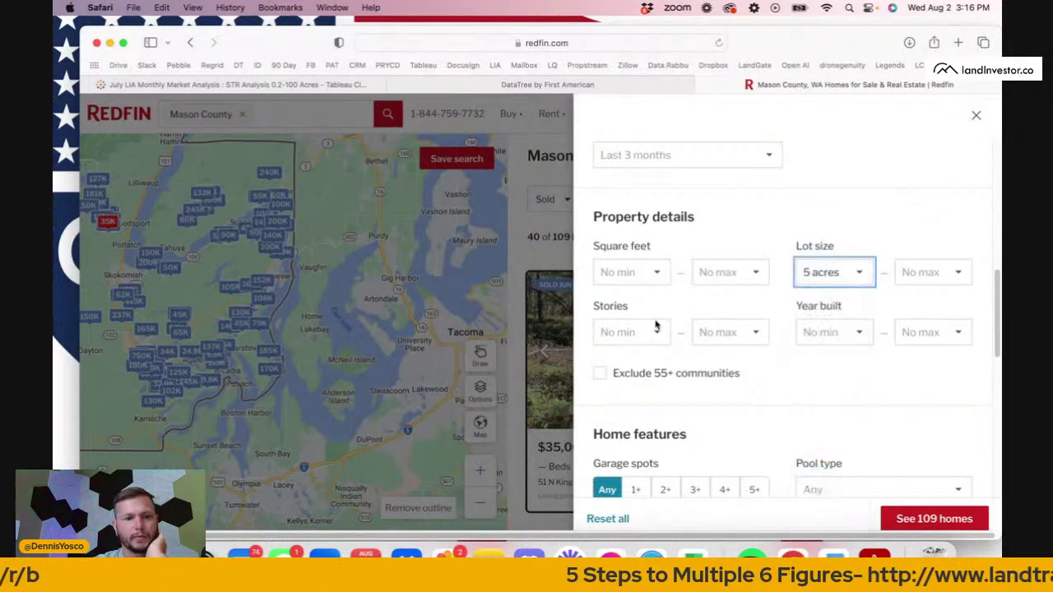
click(337, 258)
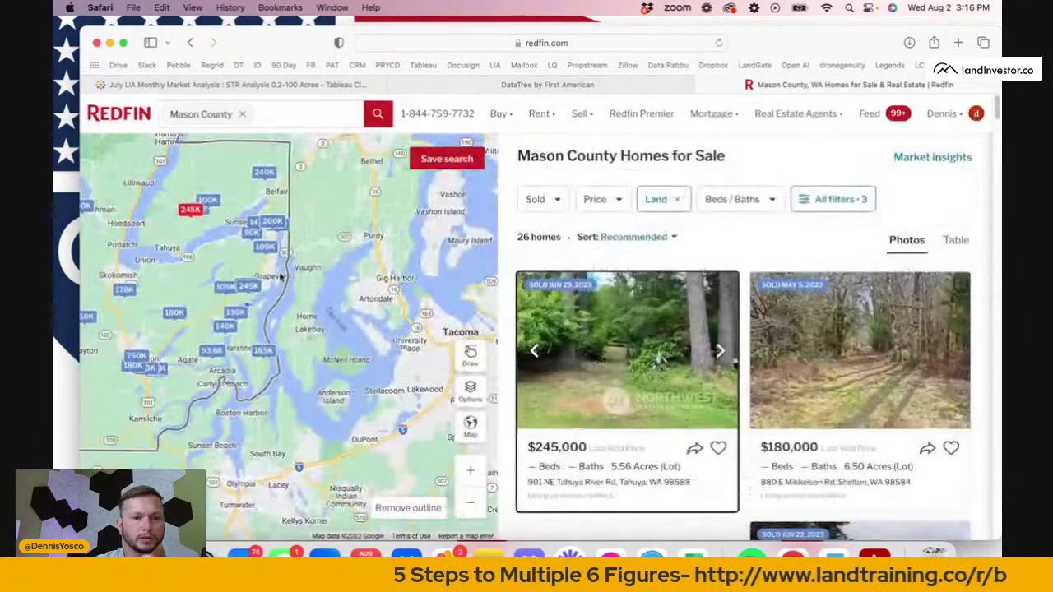
drag(218, 372, 399, 303)
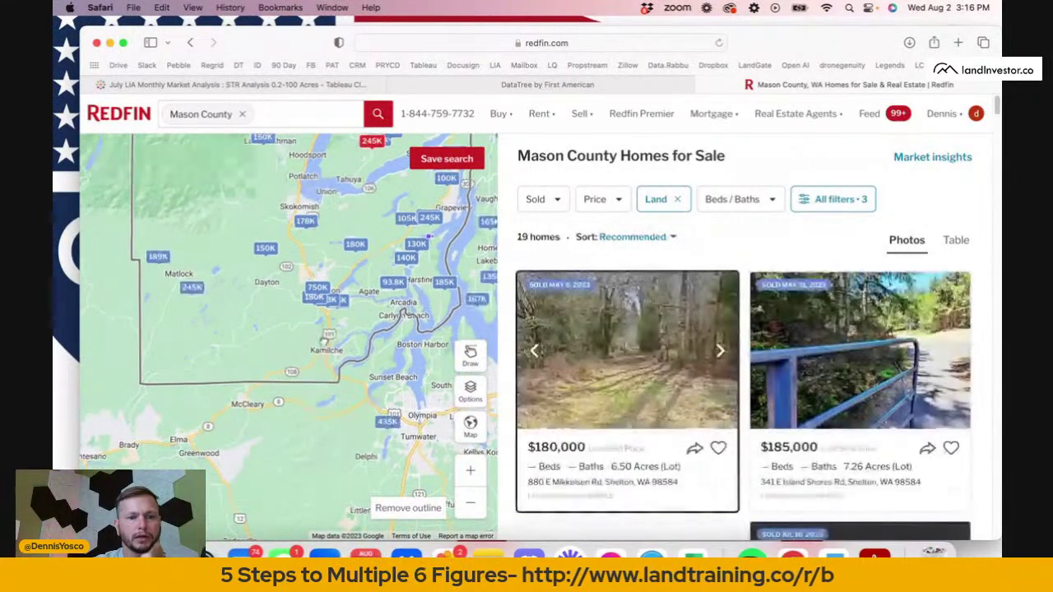
scroll(326, 337, down, 3)
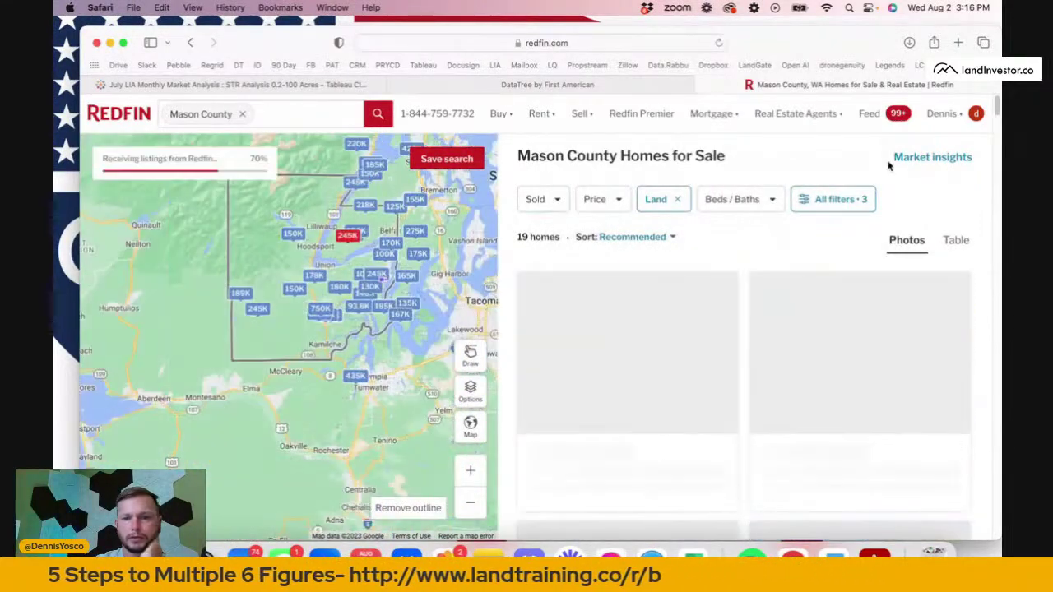
Try the Last 1 year and Last 1 month sold periods, settle on For sale, and return to Tableau.
click(543, 201)
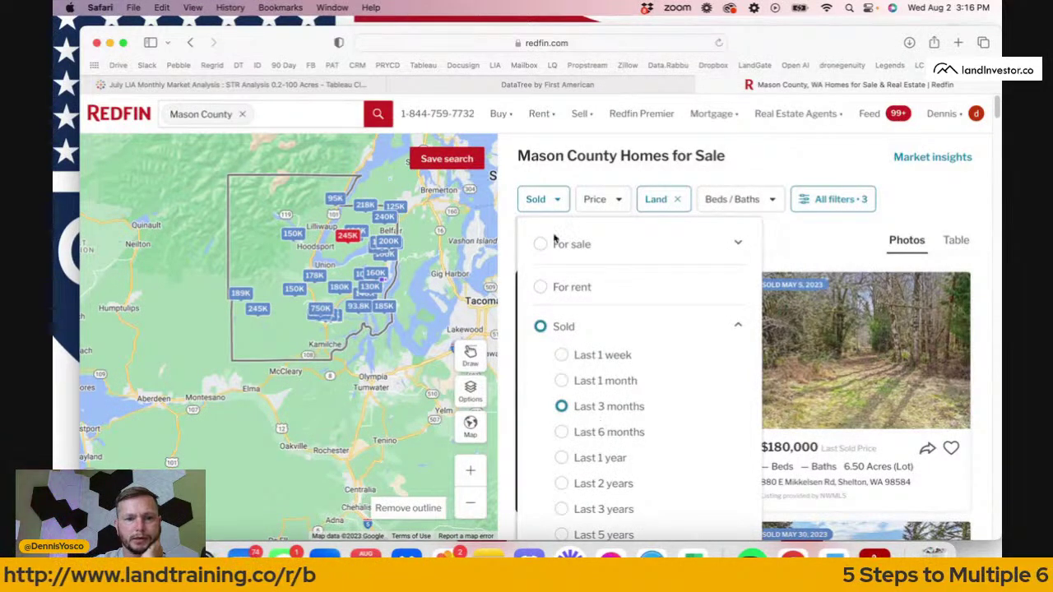
click(562, 458)
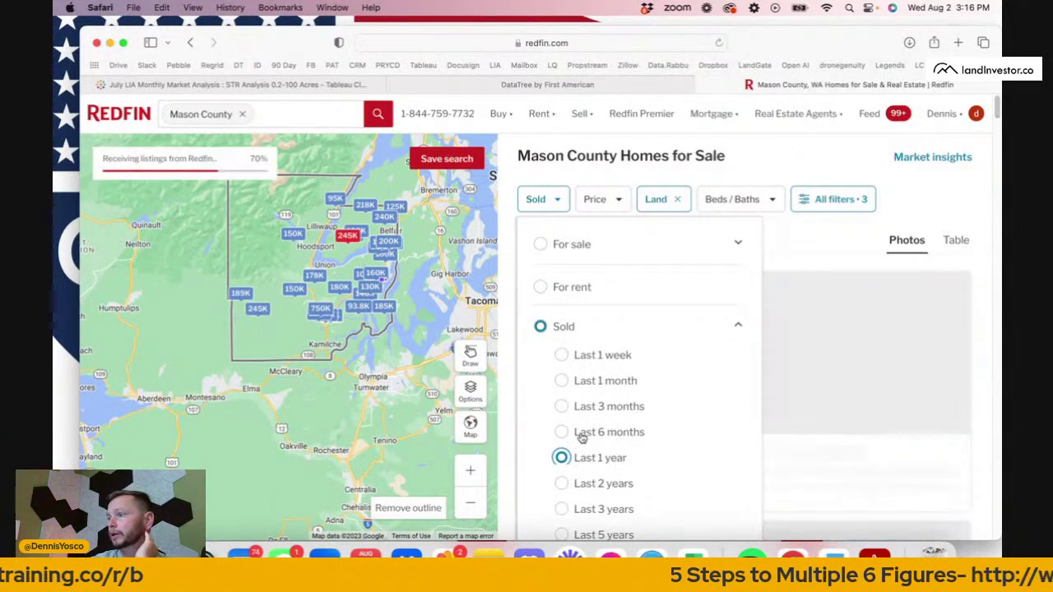
click(787, 229)
click(536, 200)
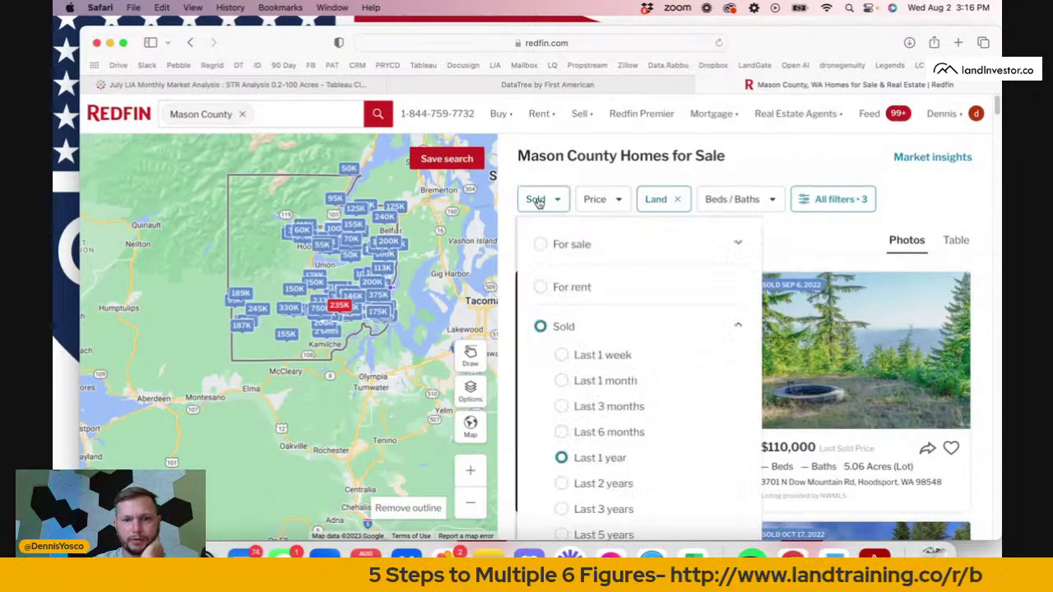
click(561, 381)
click(795, 247)
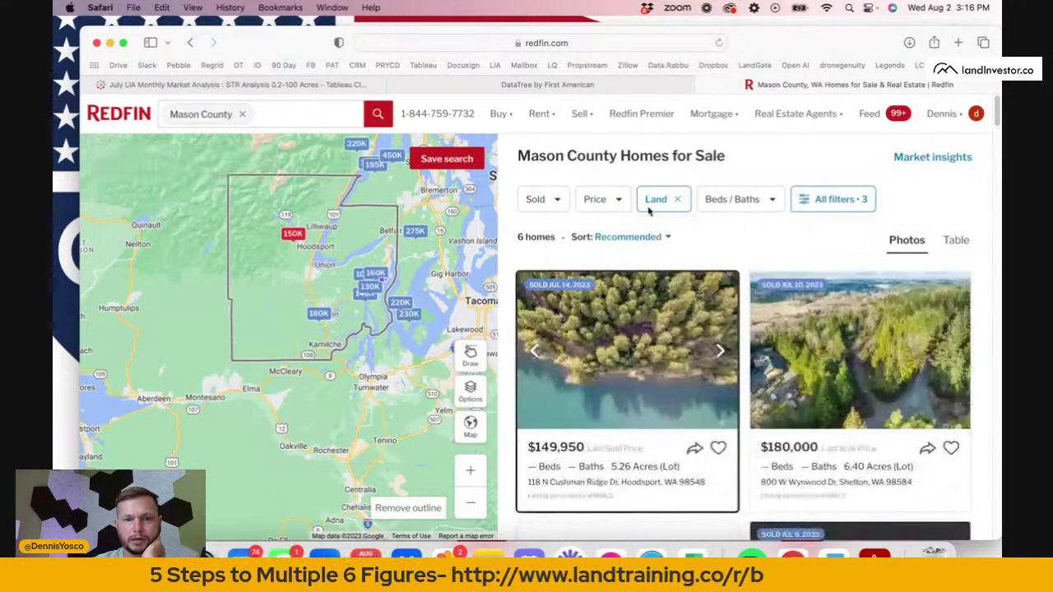
click(534, 201)
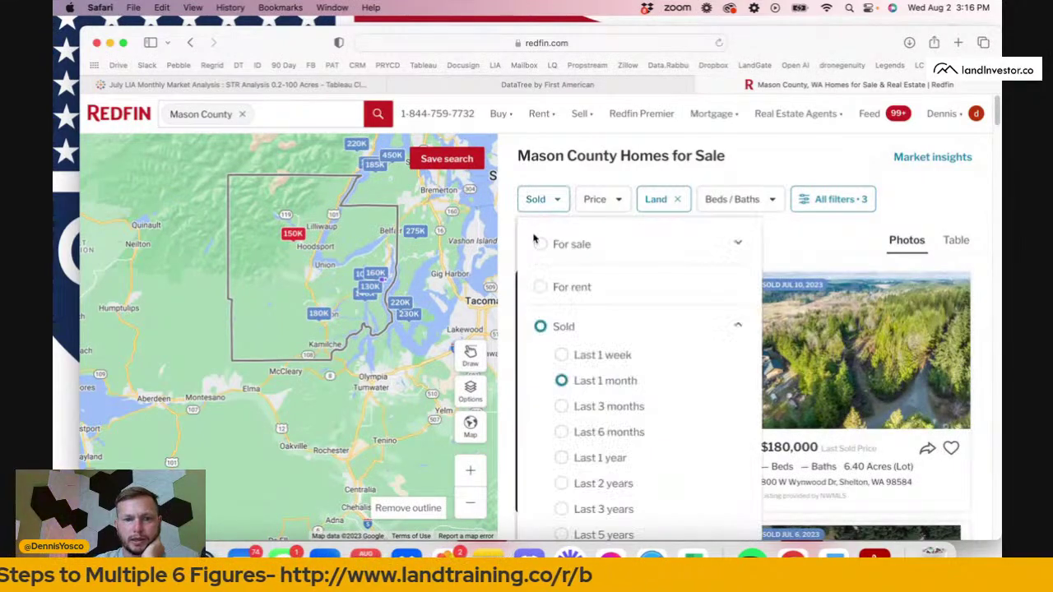
click(540, 247)
click(802, 245)
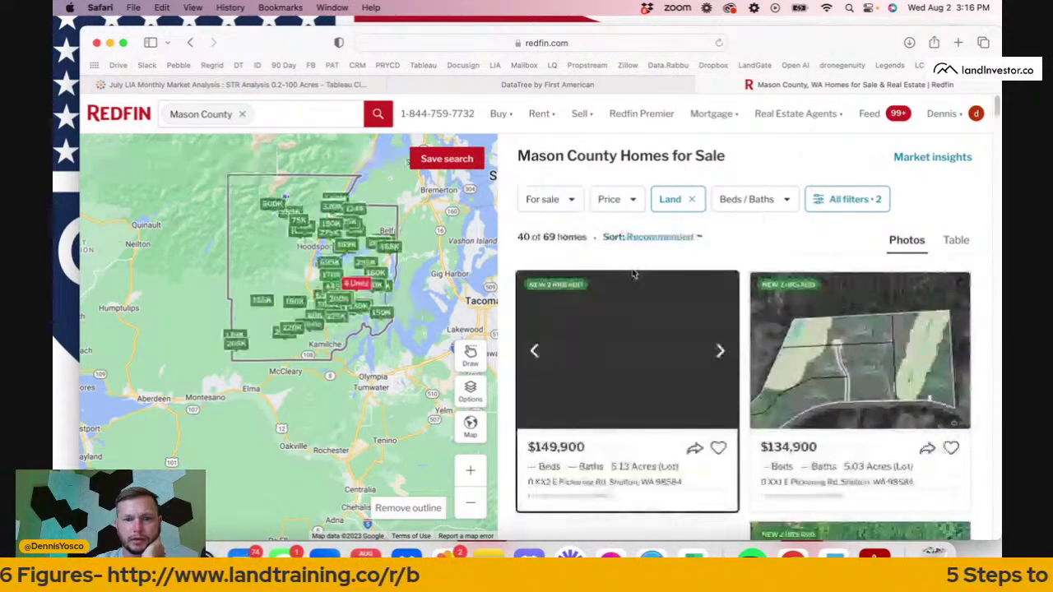
click(138, 83)
mouse_move(223, 227)
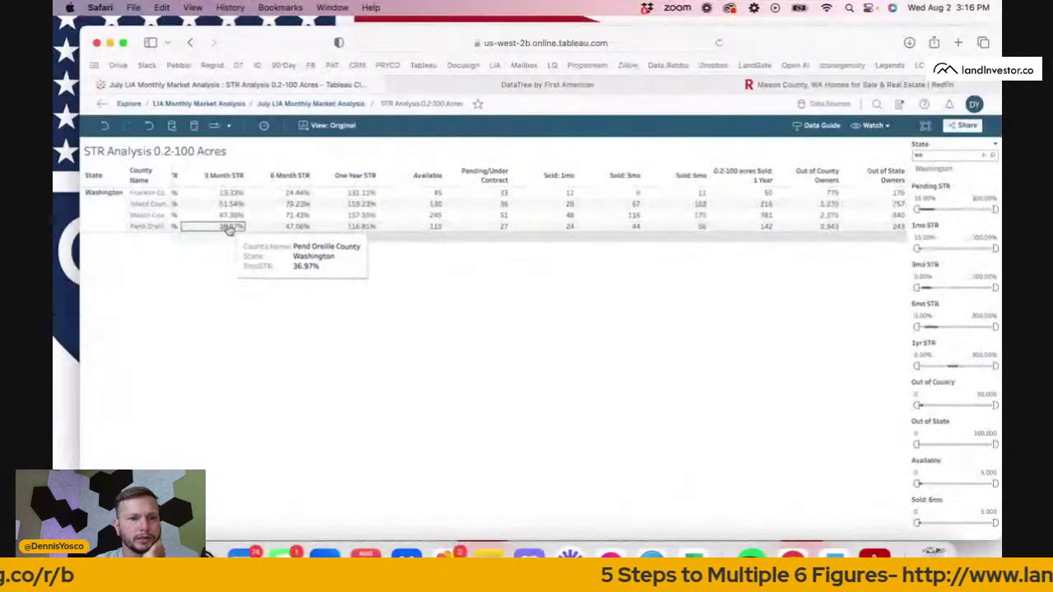
Scroll the STR table to review Pending STR and 1 Month STR, then go back to Redfin.
scroll(226, 231, left, 5)
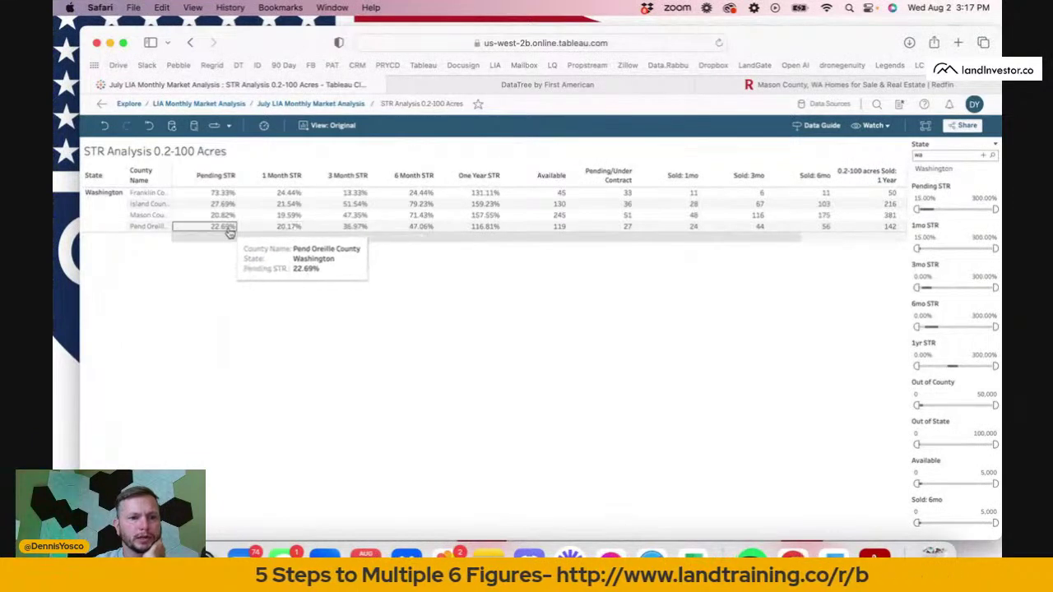
click(791, 83)
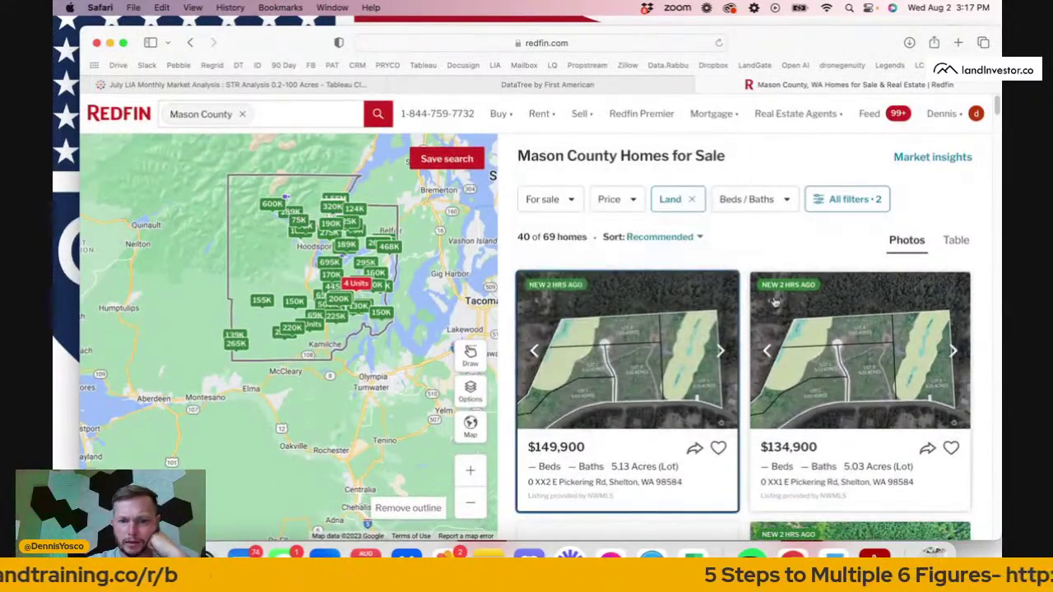
scroll(699, 321, down, 3)
scroll(756, 426, down, 4)
scroll(757, 426, down, 8)
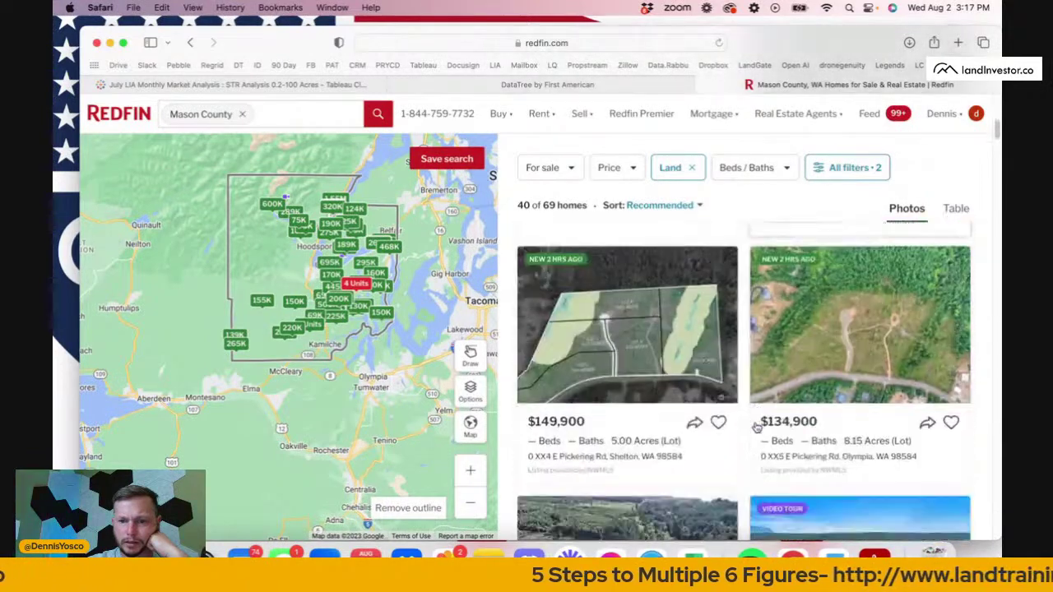
scroll(757, 426, down, 3)
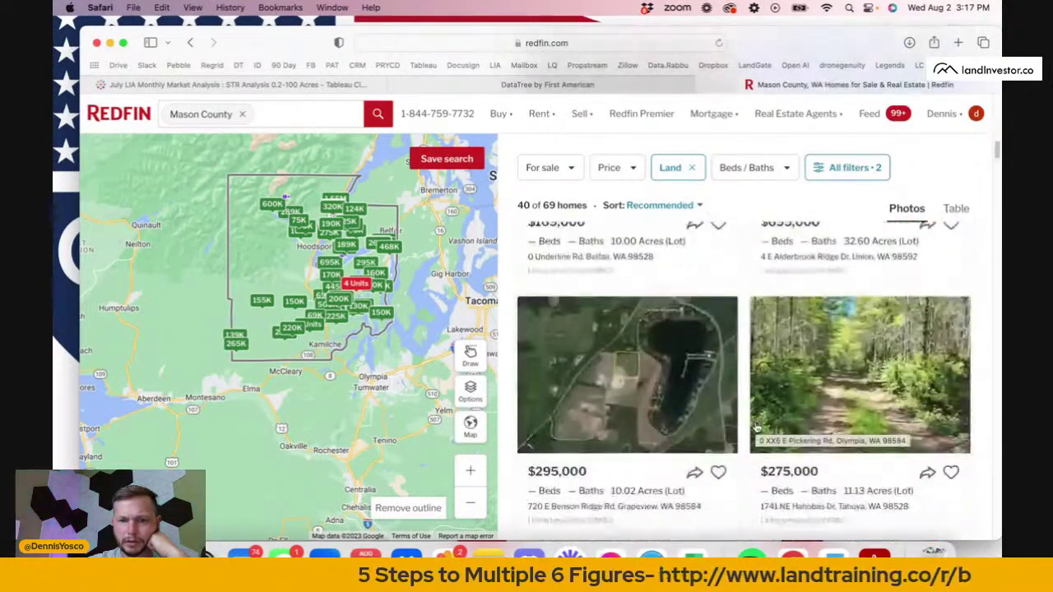
scroll(876, 329, up, 3)
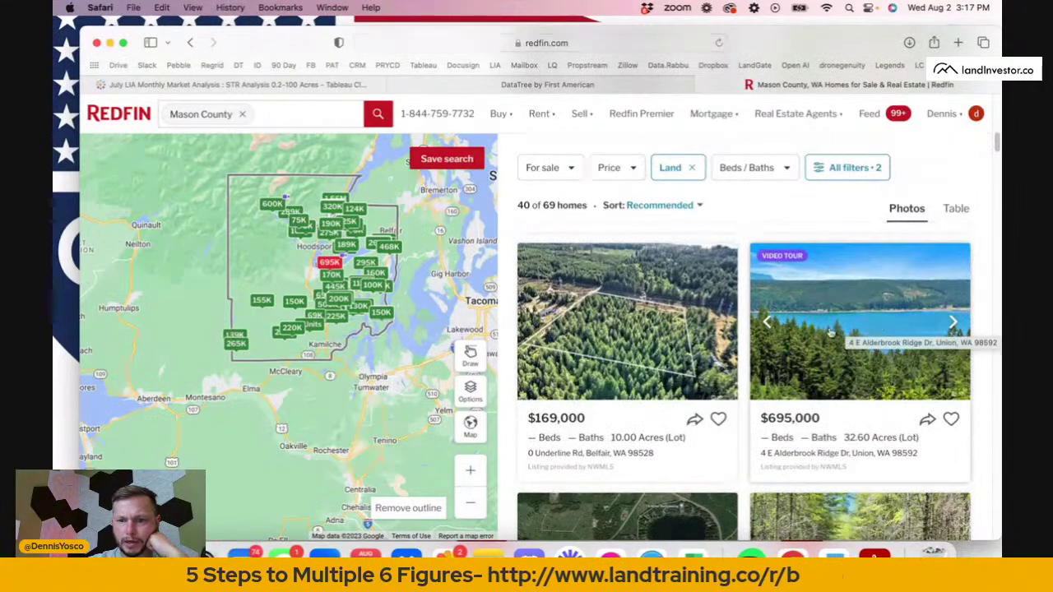
scroll(592, 383, down, 3)
scroll(592, 386, down, 6)
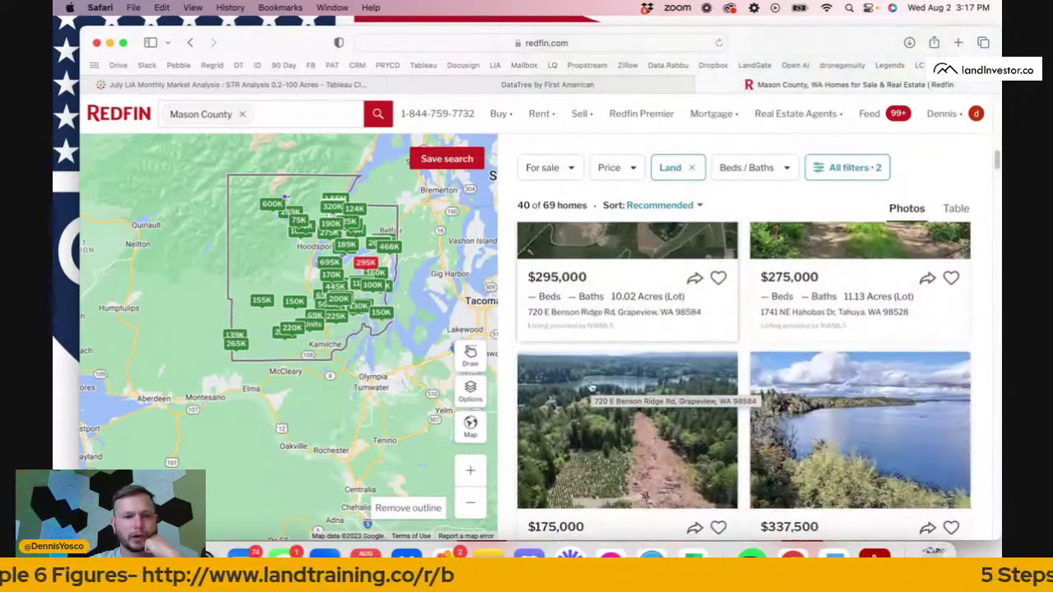
scroll(389, 268, up, 5)
drag(389, 268, 259, 358)
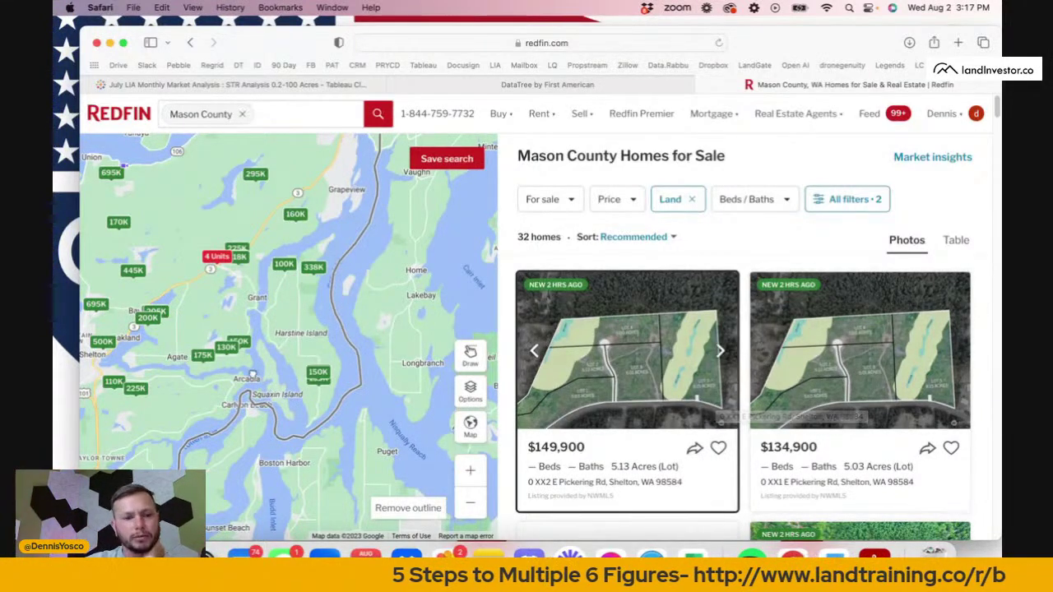
scroll(252, 373, down, 3)
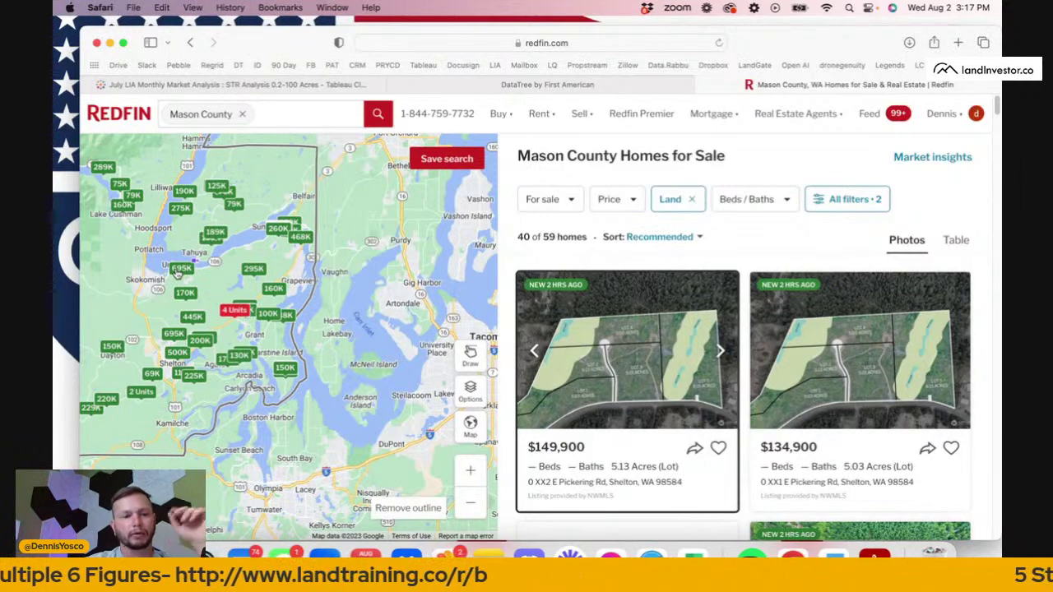
scroll(294, 285, down, 4)
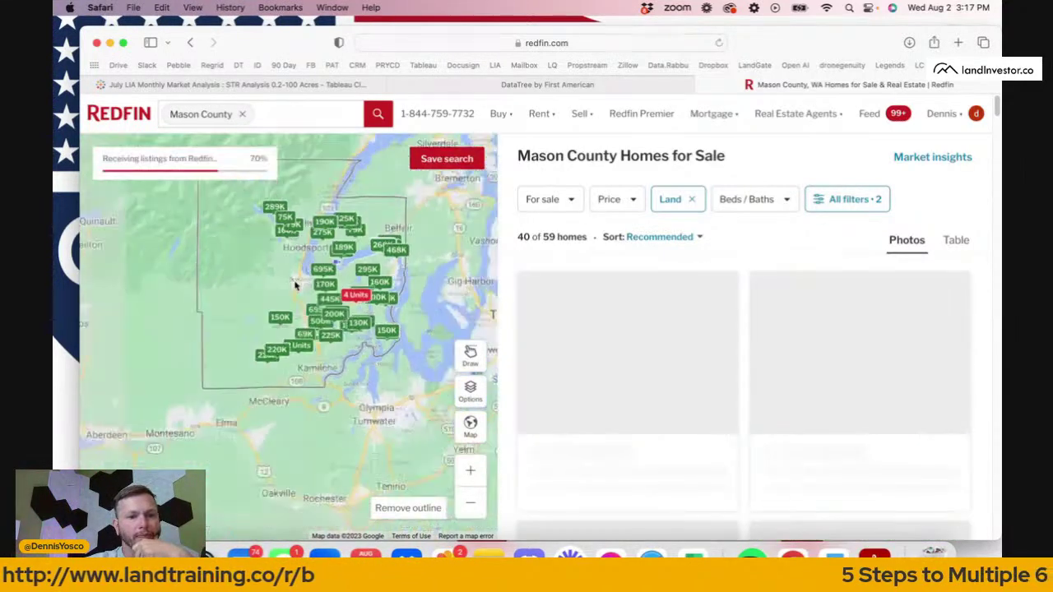
Replace the Mason County search with Island County, listing 33 land parcels, then return to Tableau.
click(265, 85)
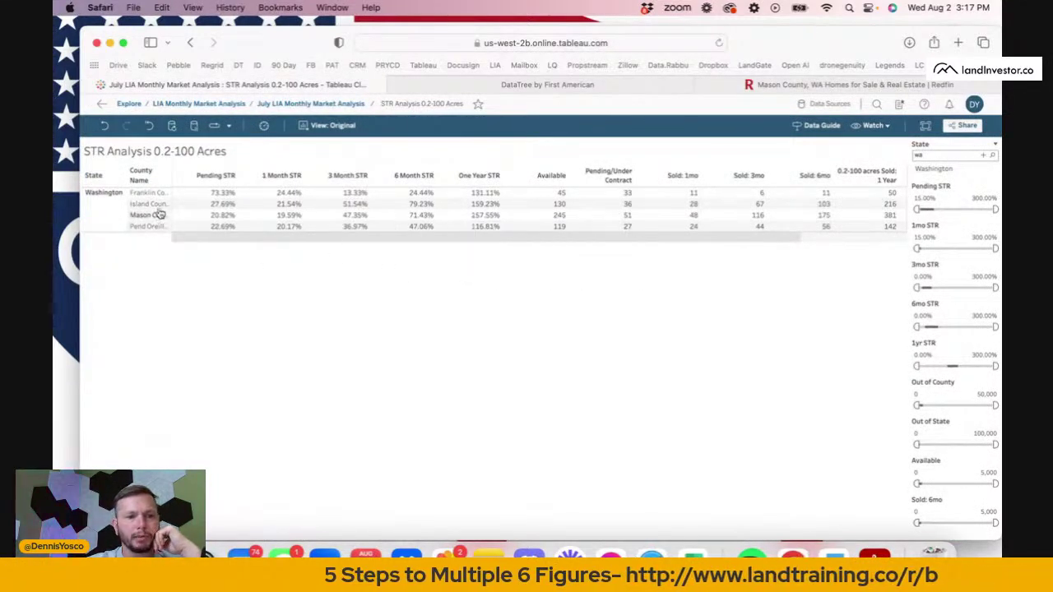
click(771, 85)
click(256, 115)
key(BackSpace)
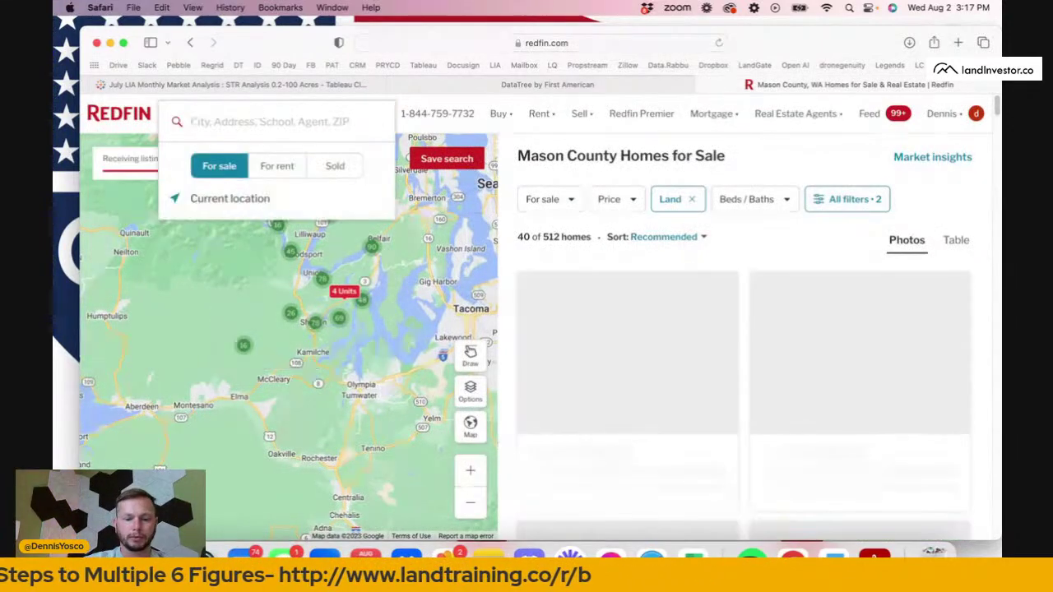
text(land county)
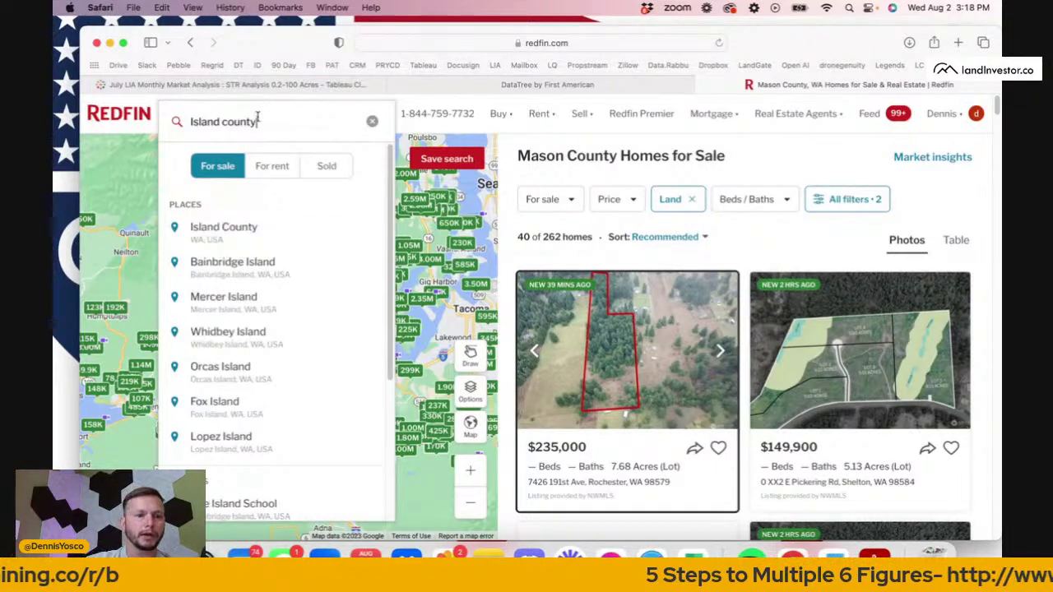
click(202, 228)
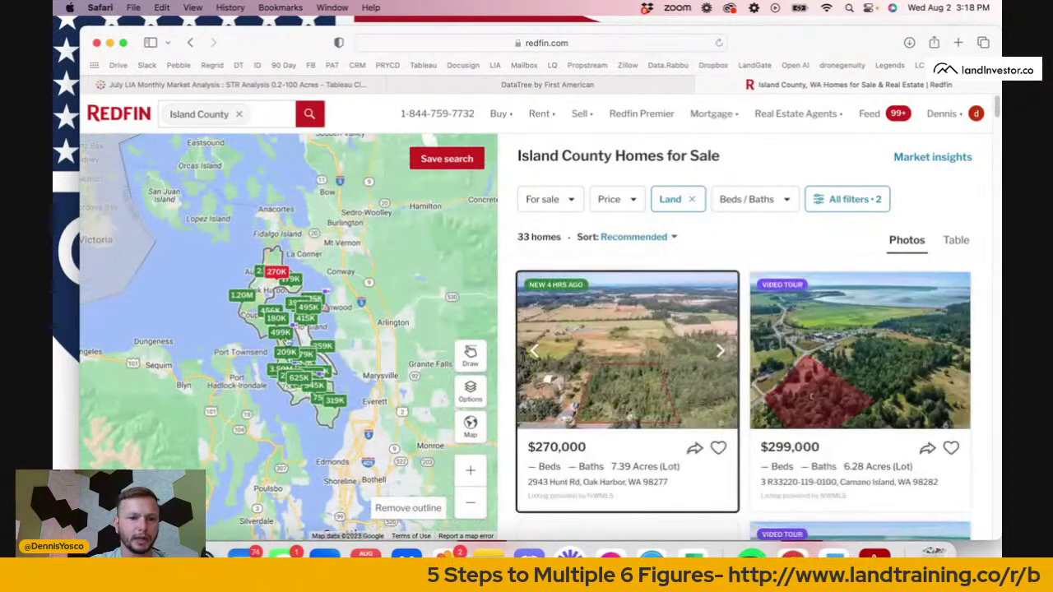
scroll(286, 337, up, 2)
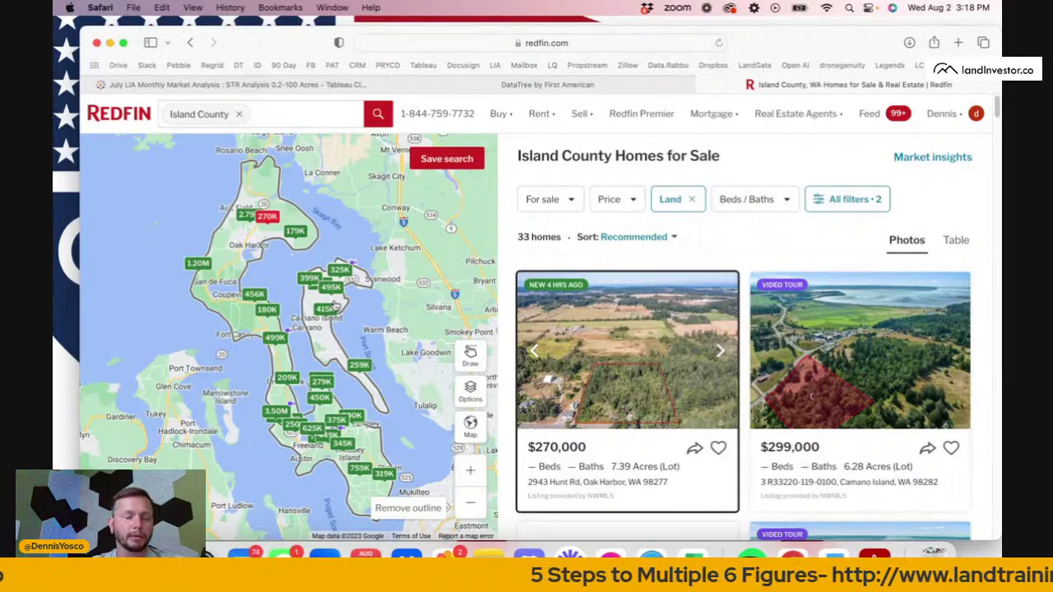
click(284, 86)
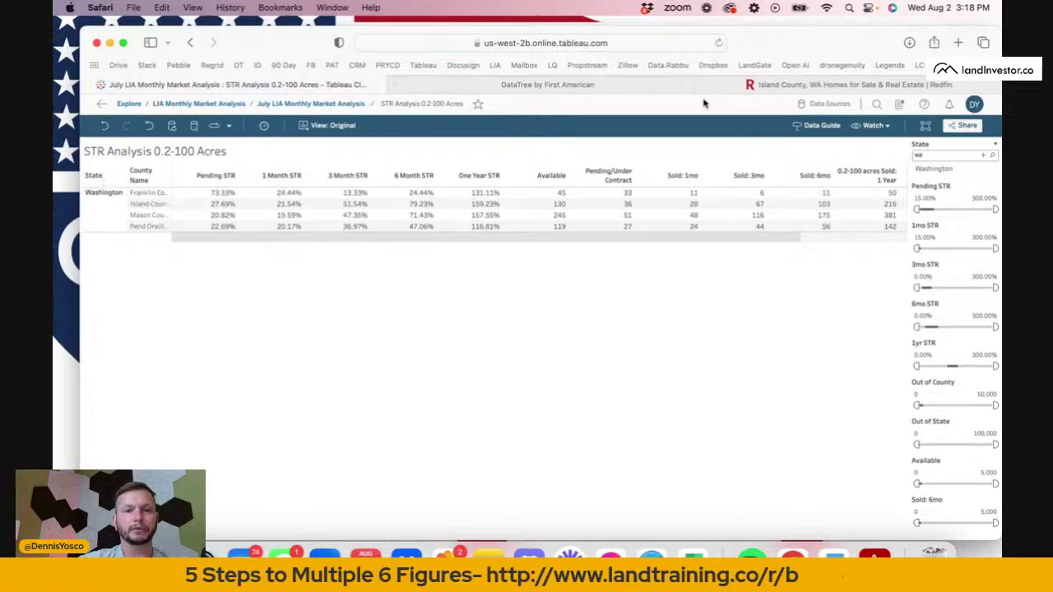
Search 'franklin county', pick Franklin County, WA, and centre the map on its 9 listings.
click(796, 85)
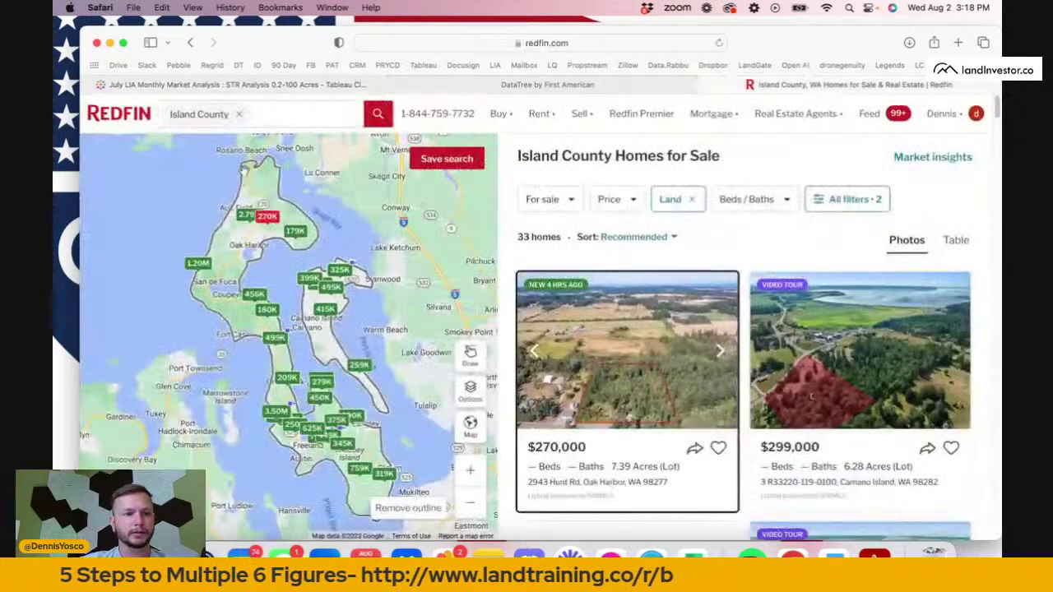
click(241, 117)
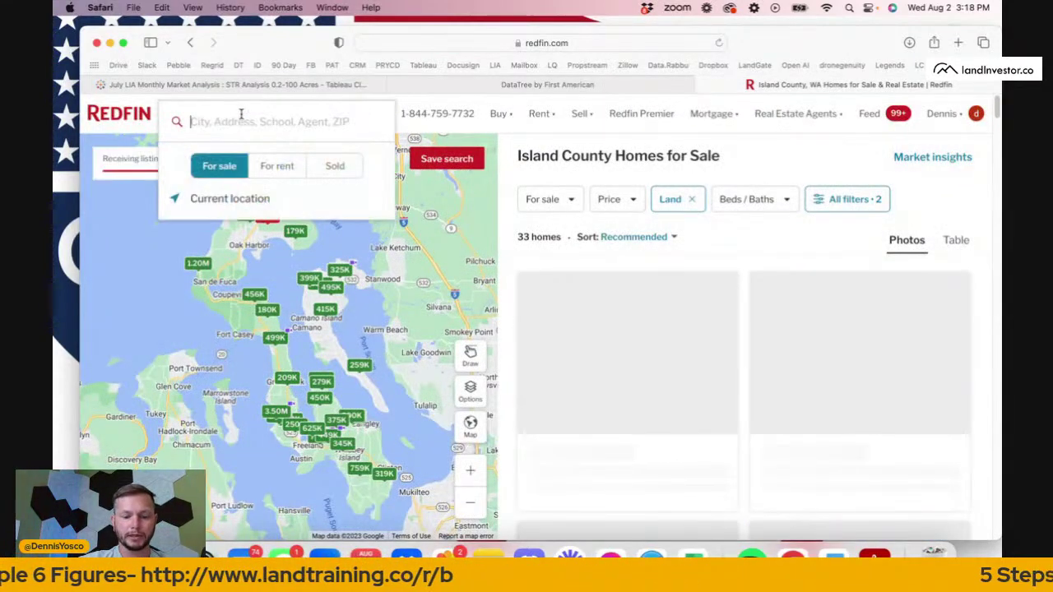
text(franklin)
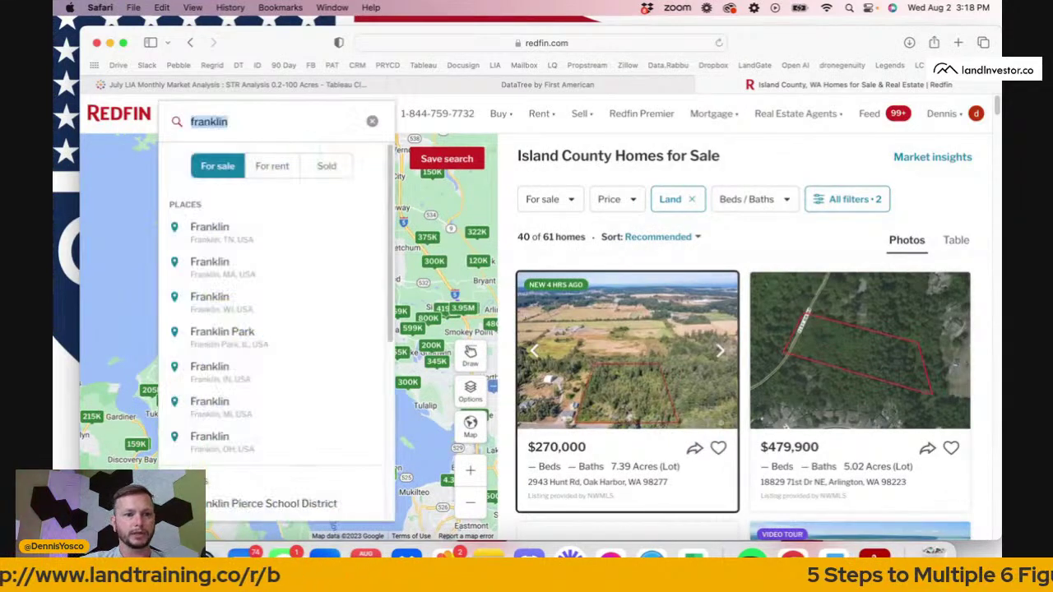
key(BackSpace)
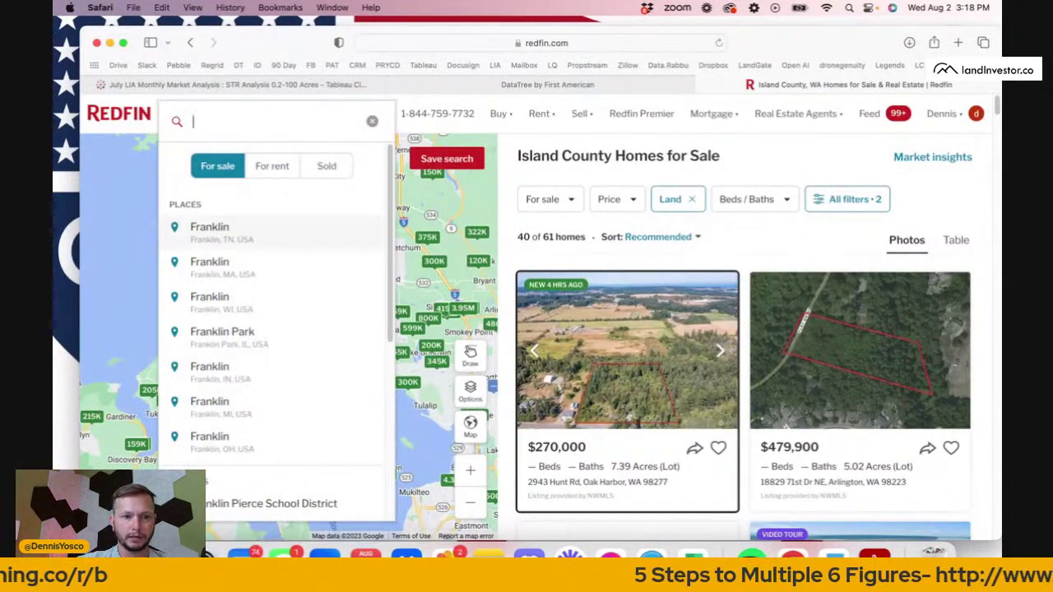
text(fran)
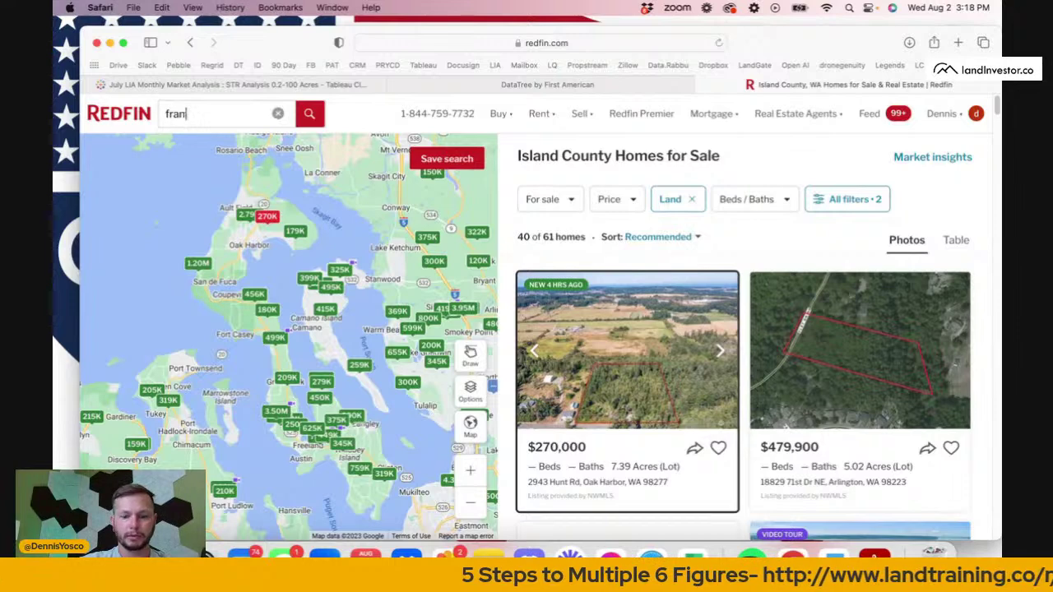
text(k)
key(BackSpace)
key(BackSpace)
key(BackSpace)
key(BackSpace)
text(franklin county)
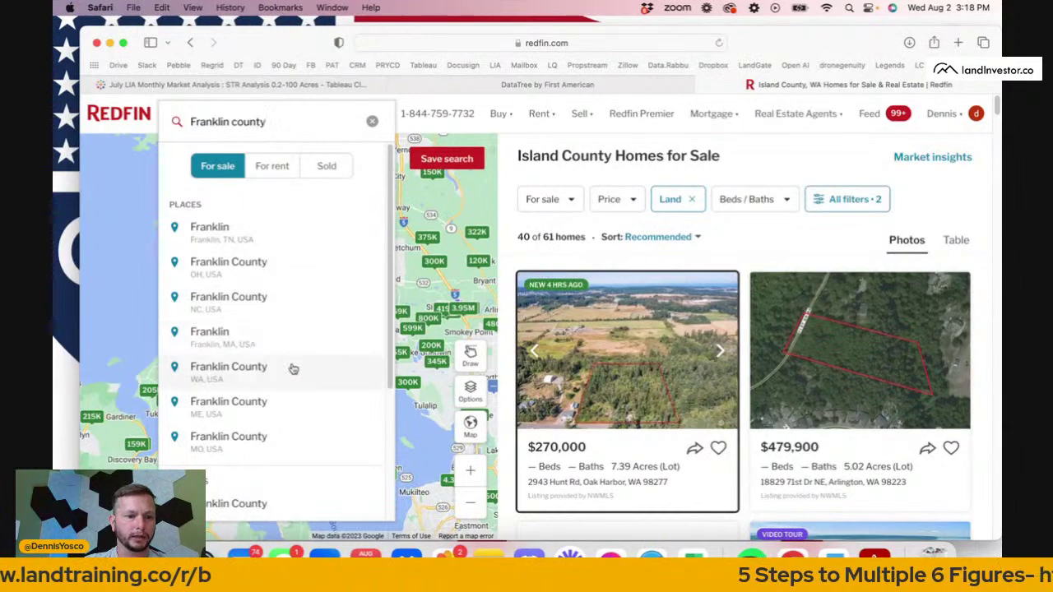
click(265, 376)
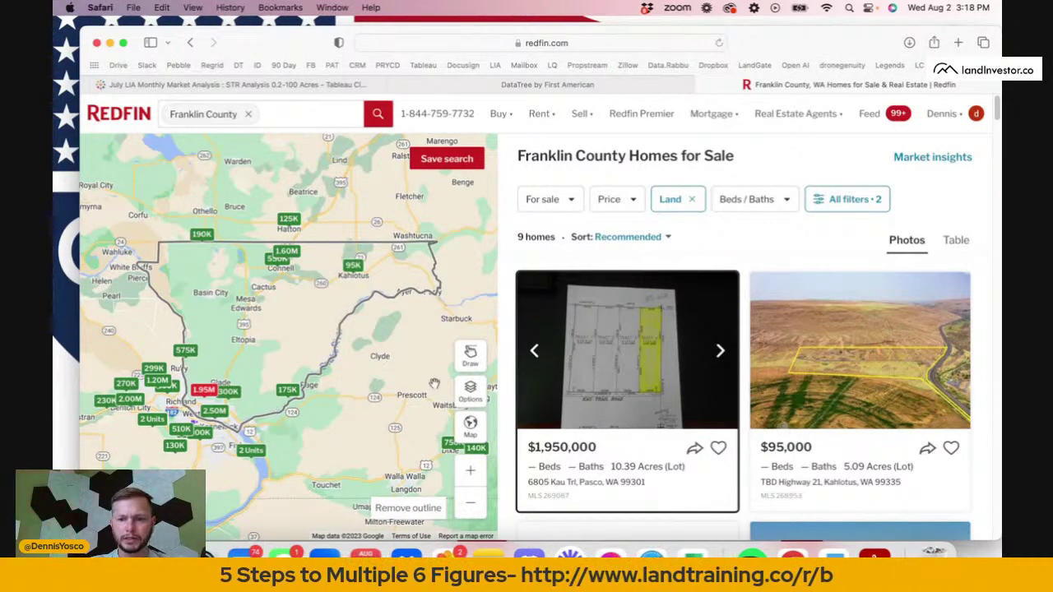
scroll(434, 384, down, 3)
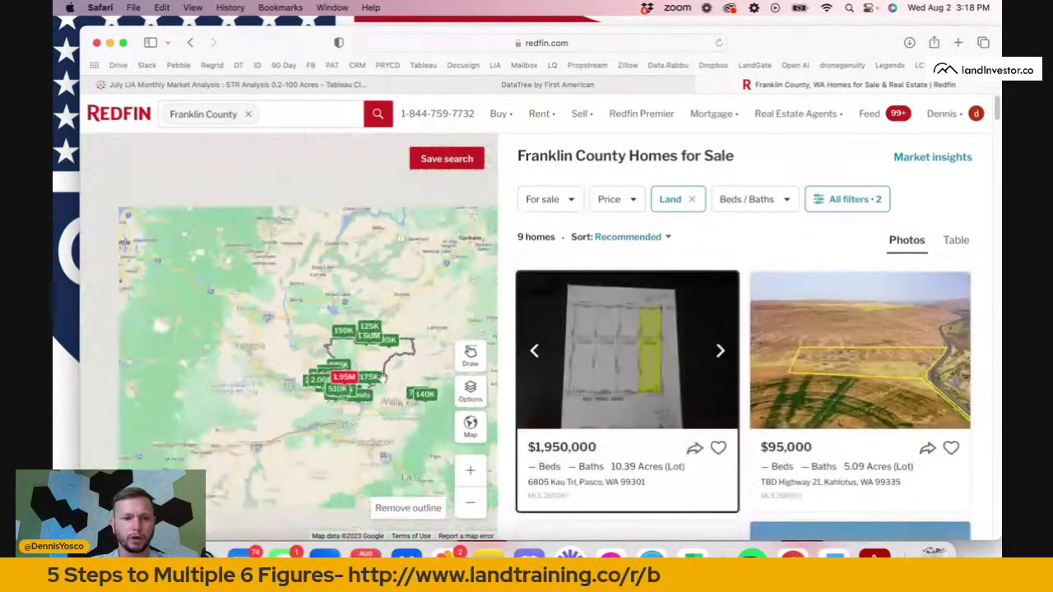
scroll(383, 380, down, 2)
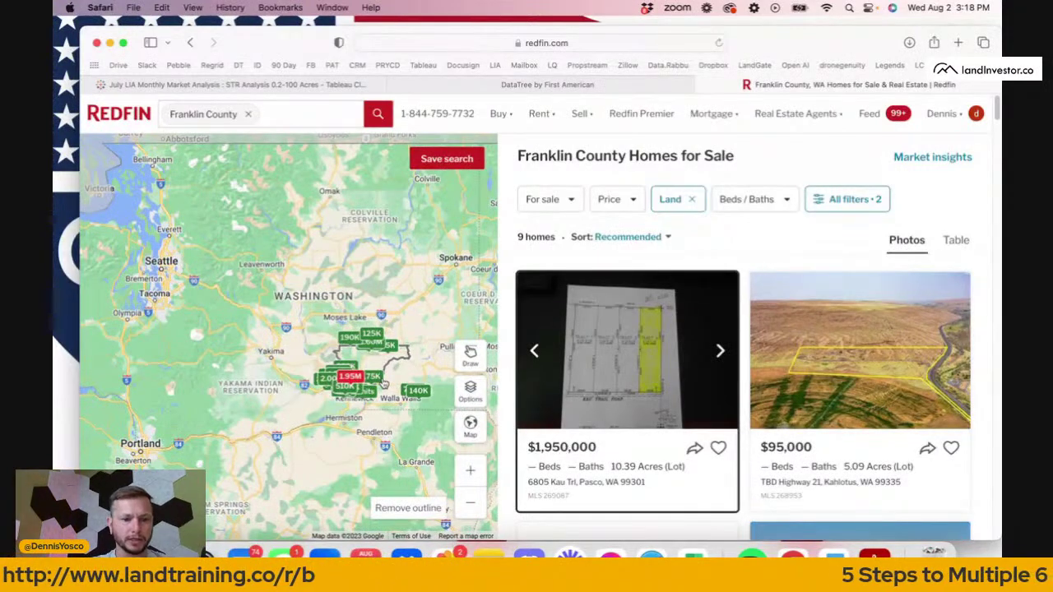
drag(351, 350, 302, 393)
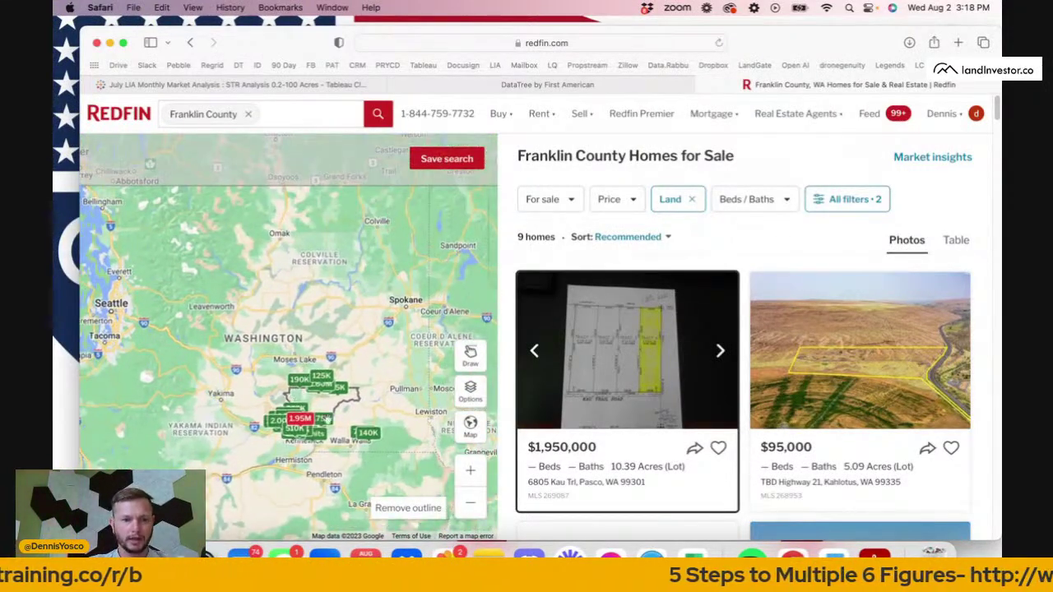
scroll(317, 423, up, 1)
scroll(318, 424, up, 2)
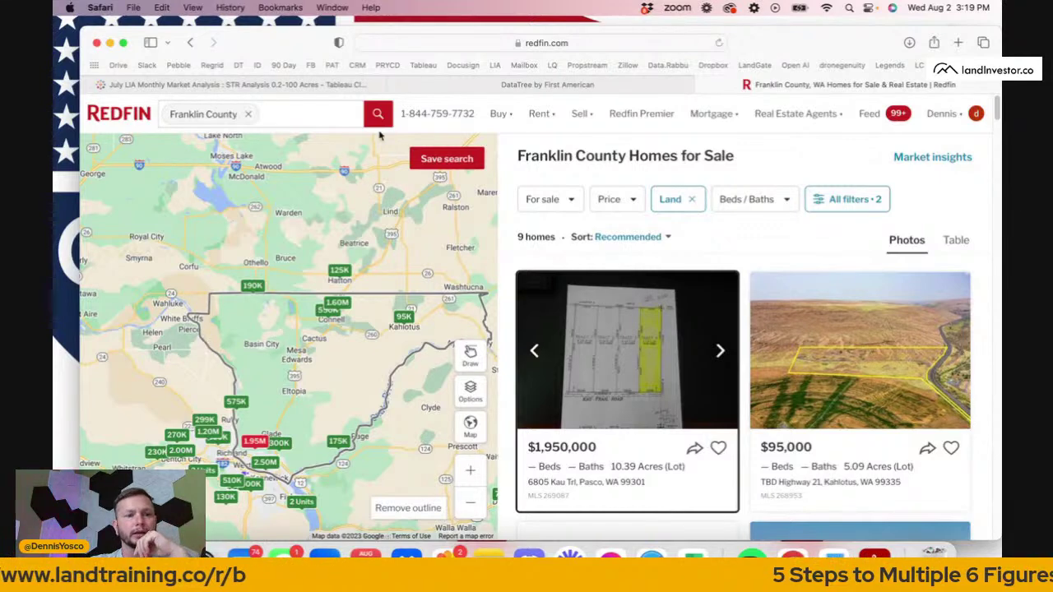
Highlight the Mason County row in the STR table to read its values, then return to Franklin listings.
click(324, 86)
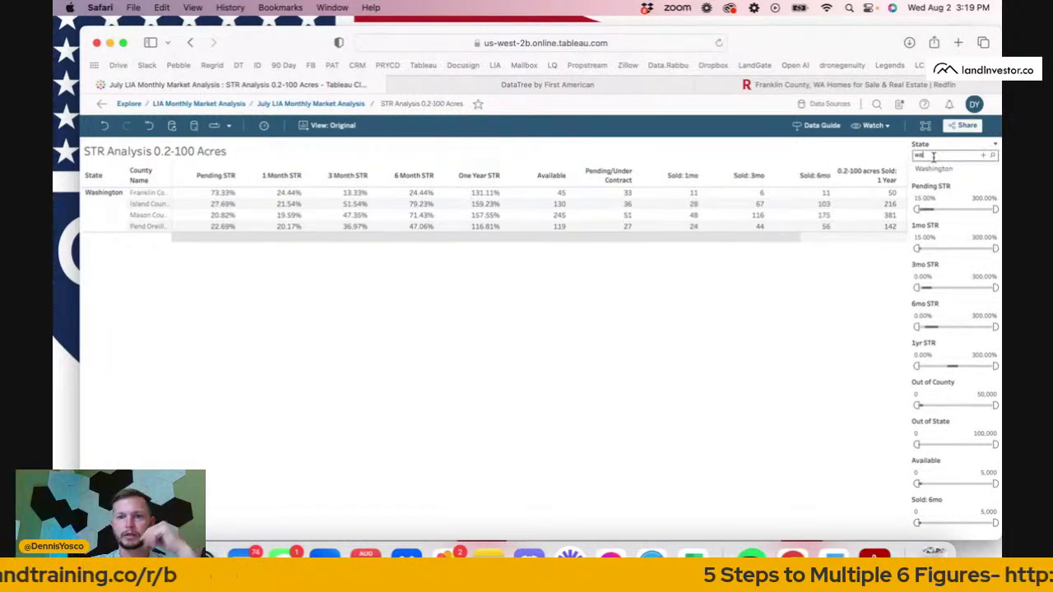
click(778, 86)
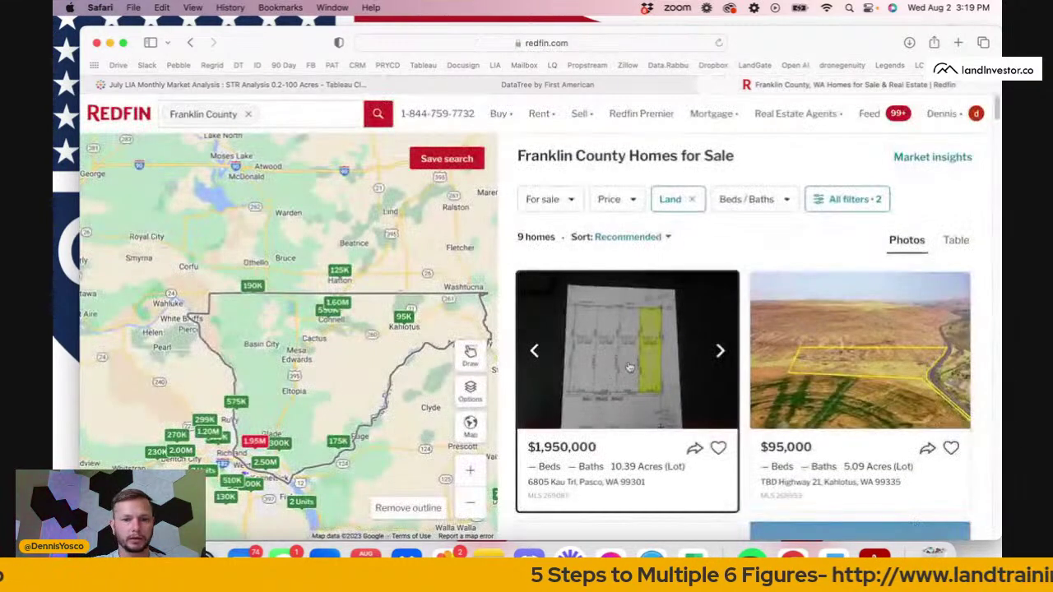
scroll(606, 368, down, 4)
scroll(287, 385, down, 3)
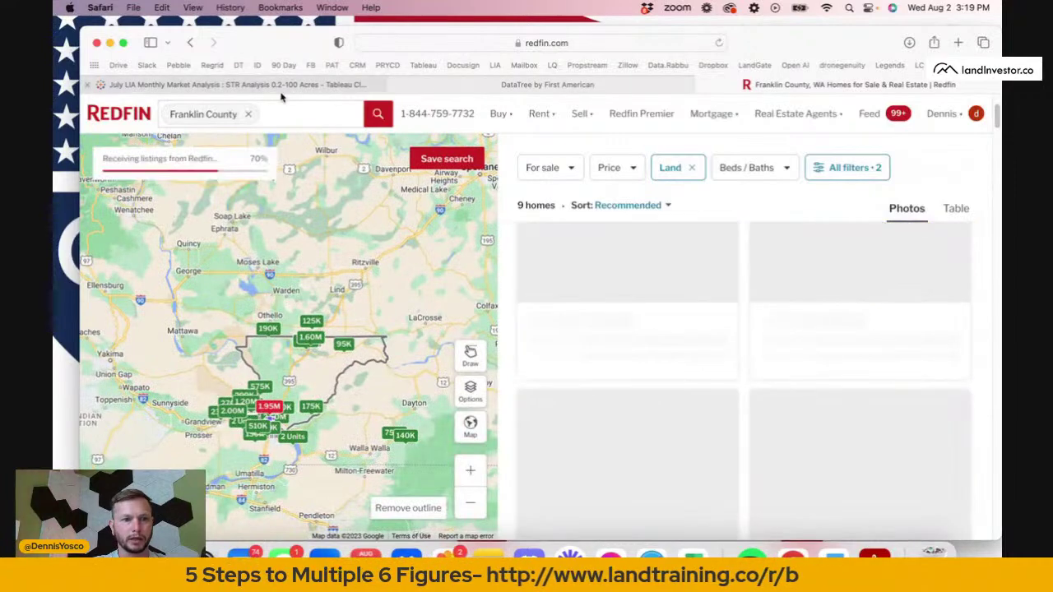
click(278, 86)
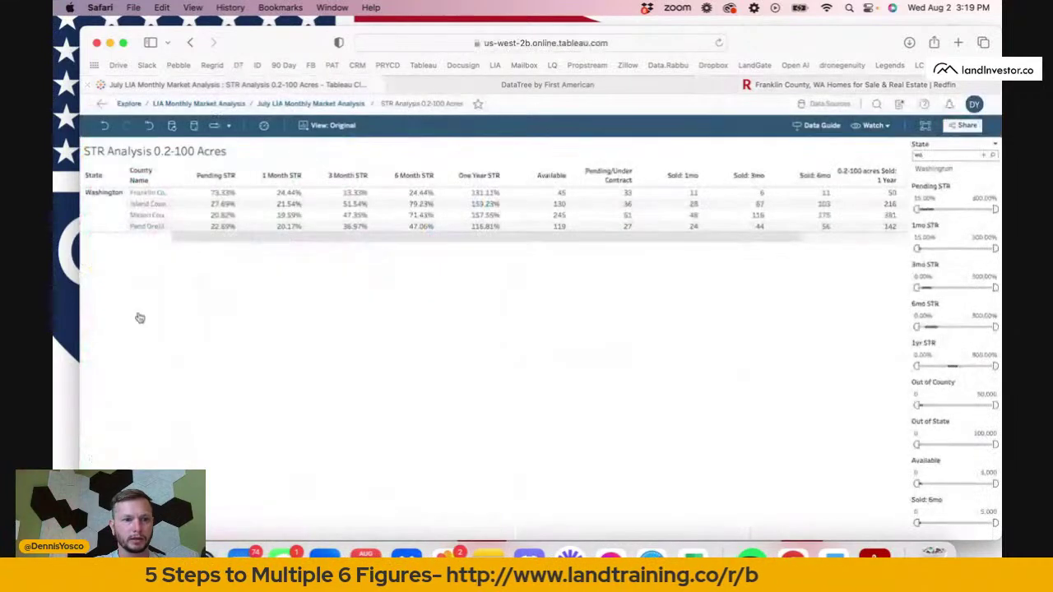
click(153, 215)
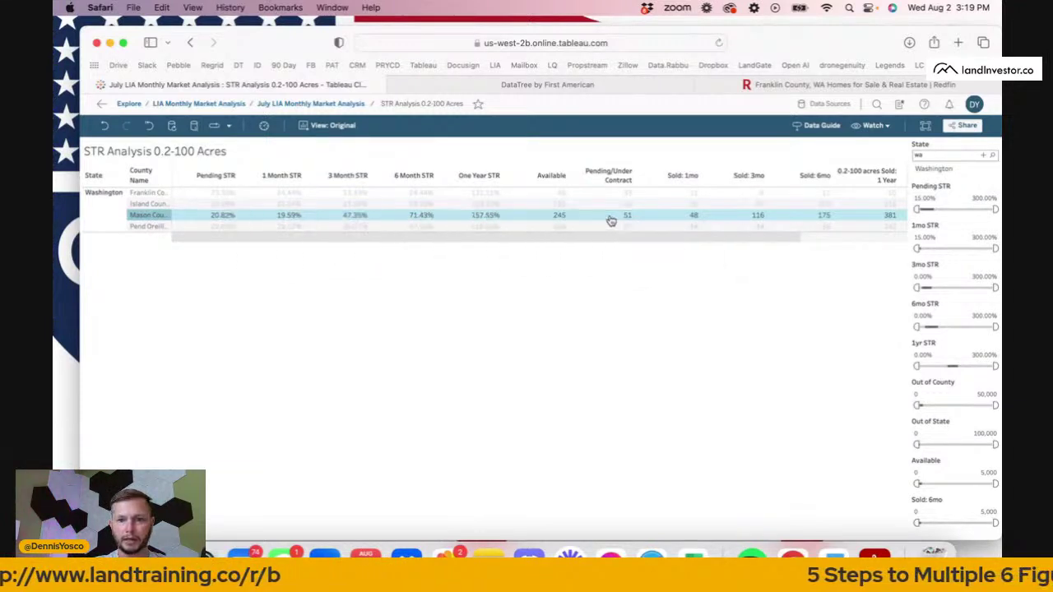
mouse_move(570, 219)
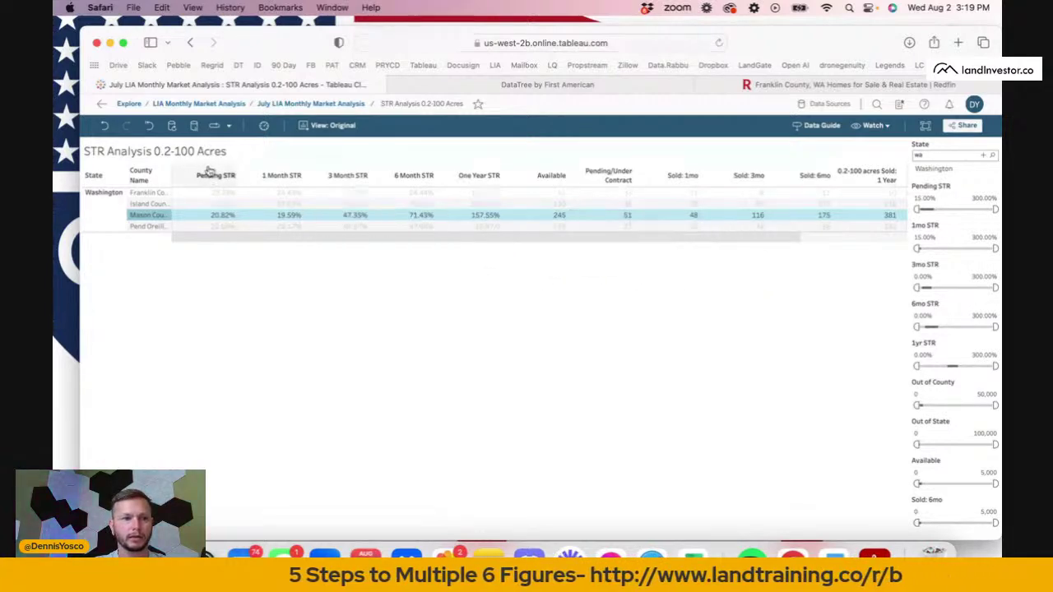
mouse_move(668, 221)
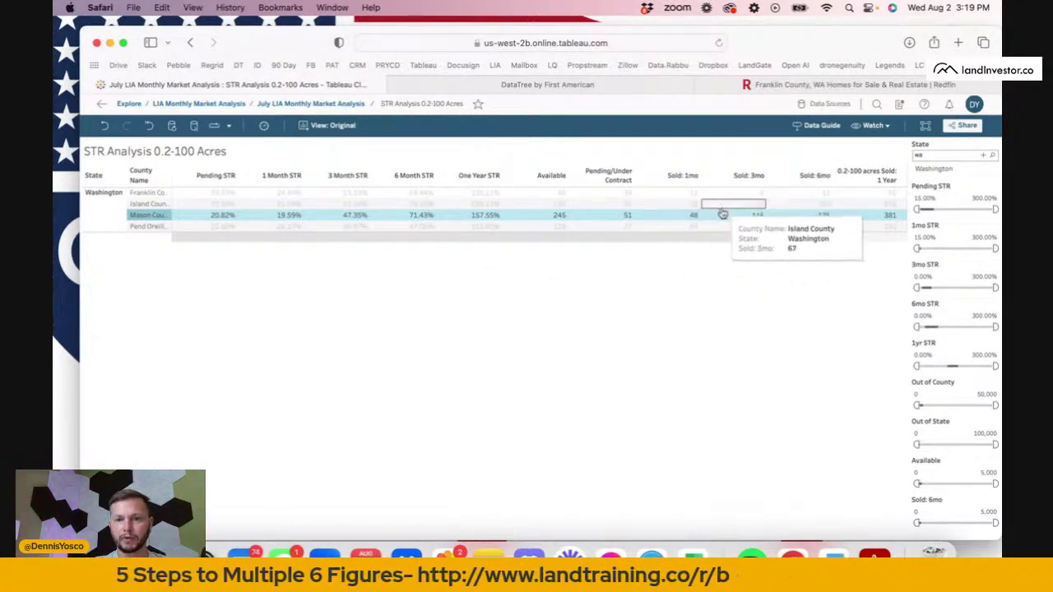
click(815, 84)
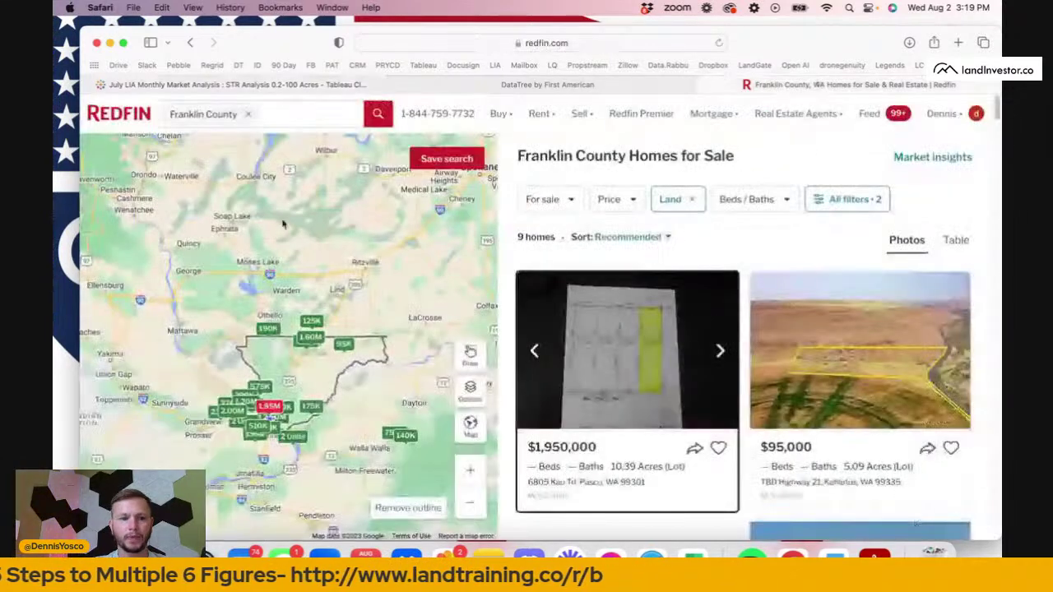
Load Mason County, WA land listings limited to lots of .25 to 5 acres.
click(241, 117)
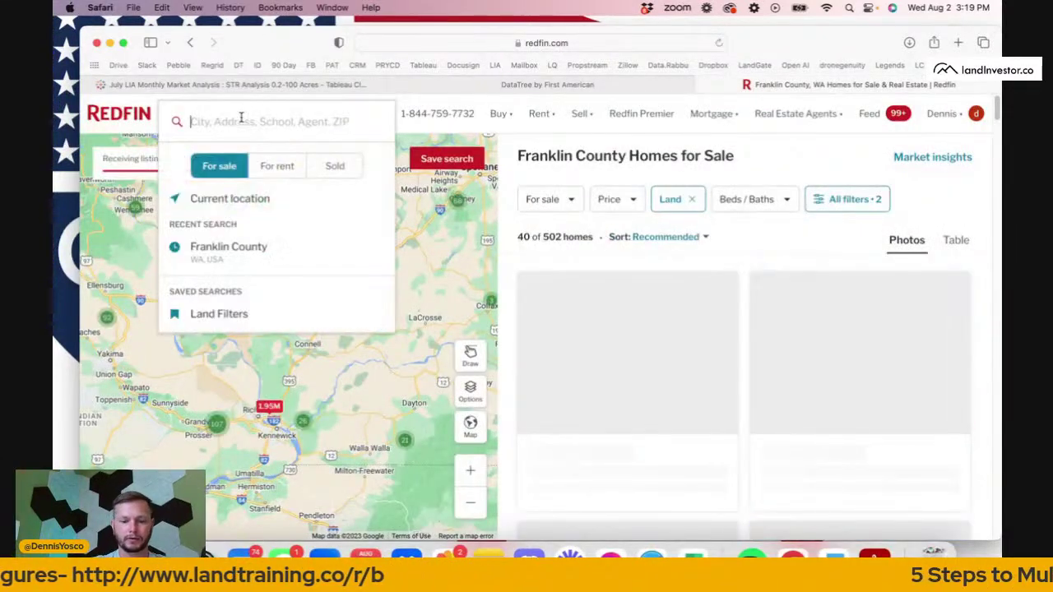
text(mason c)
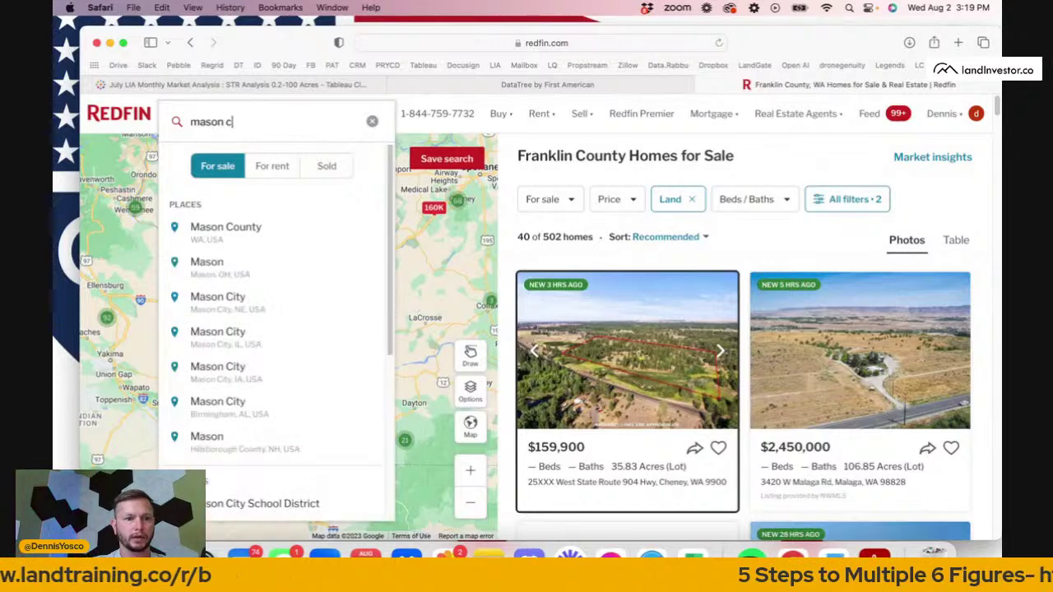
click(226, 227)
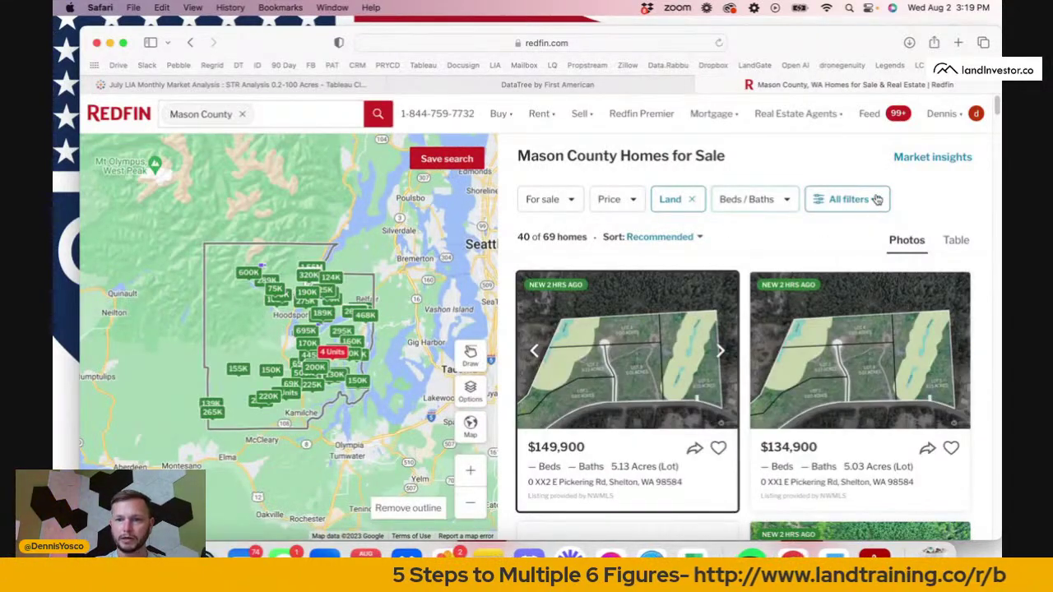
scroll(806, 296, down, 10)
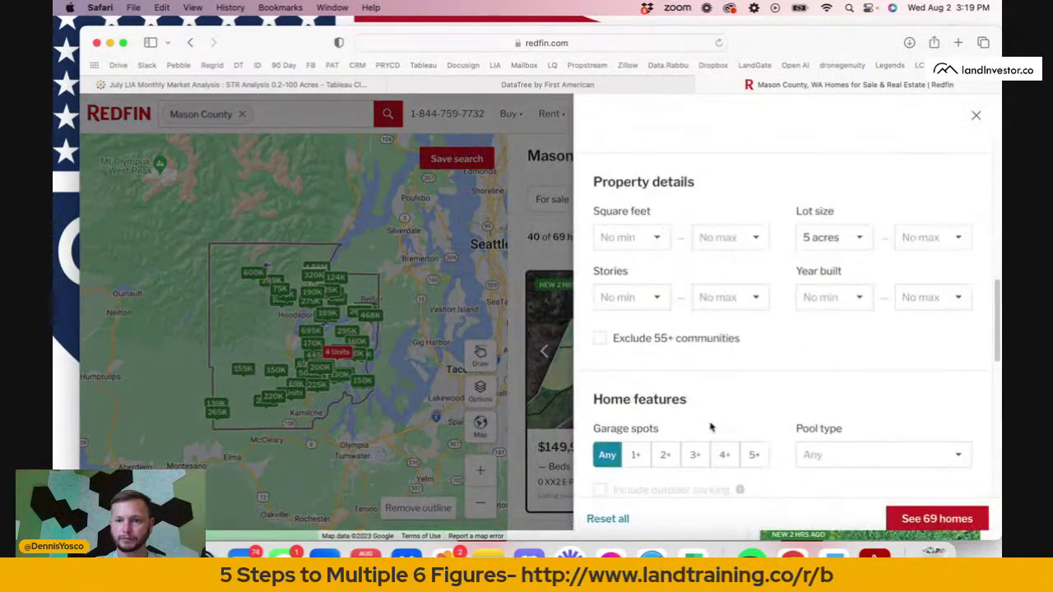
click(837, 346)
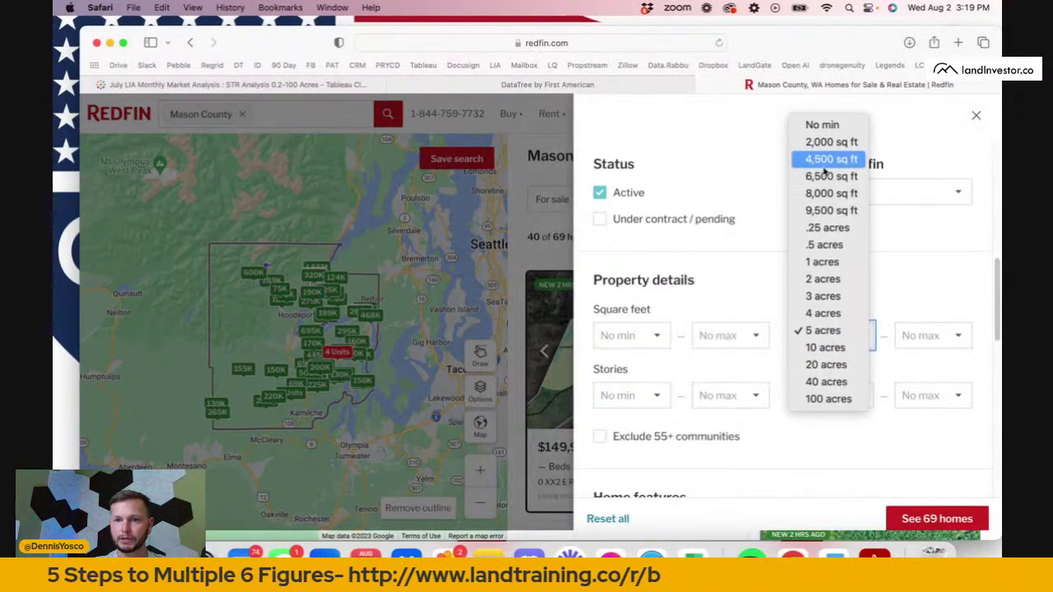
click(827, 228)
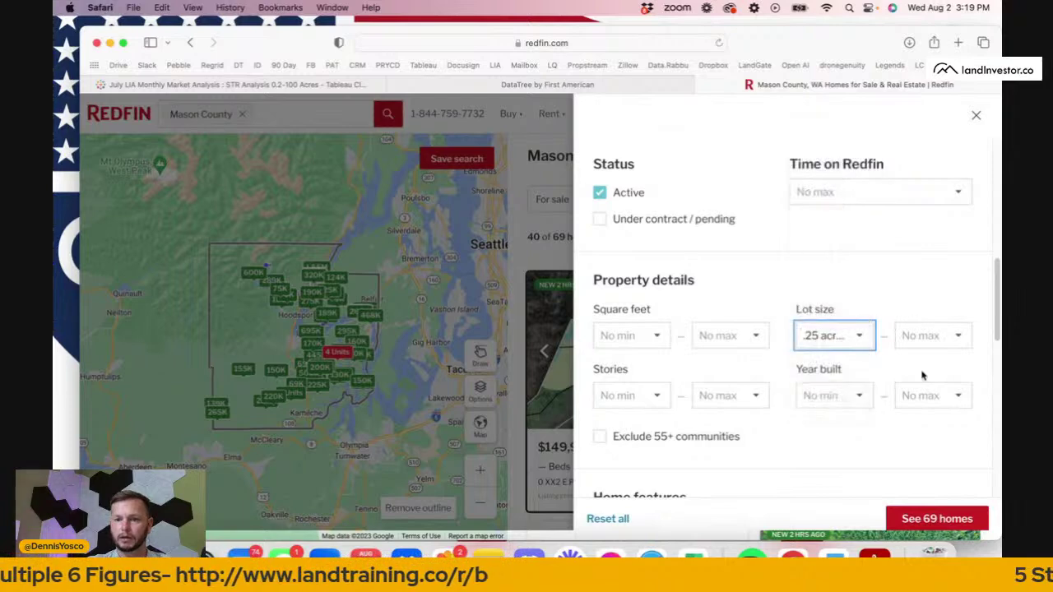
click(920, 337)
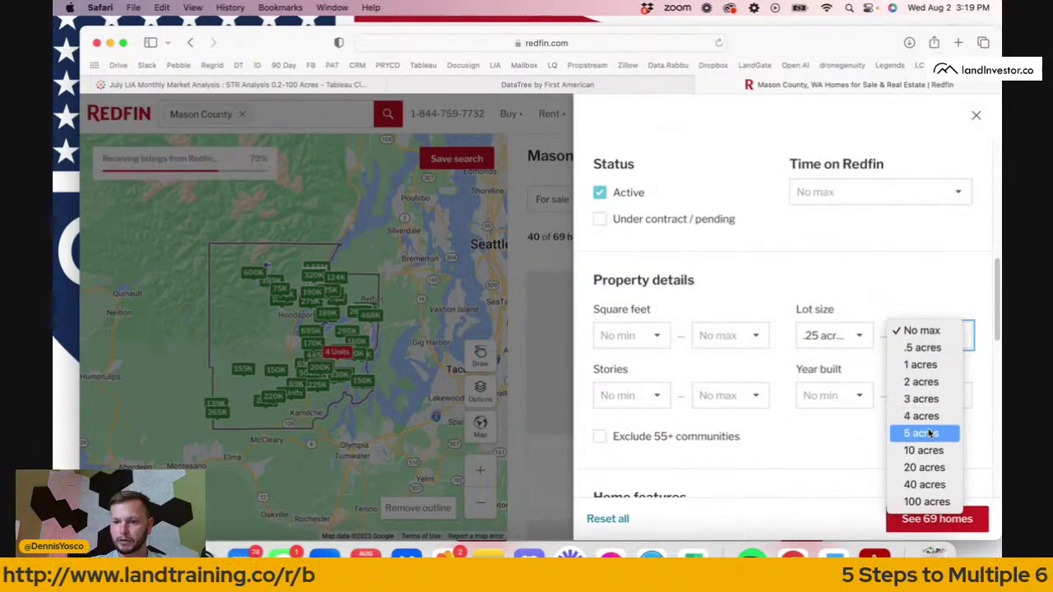
click(517, 432)
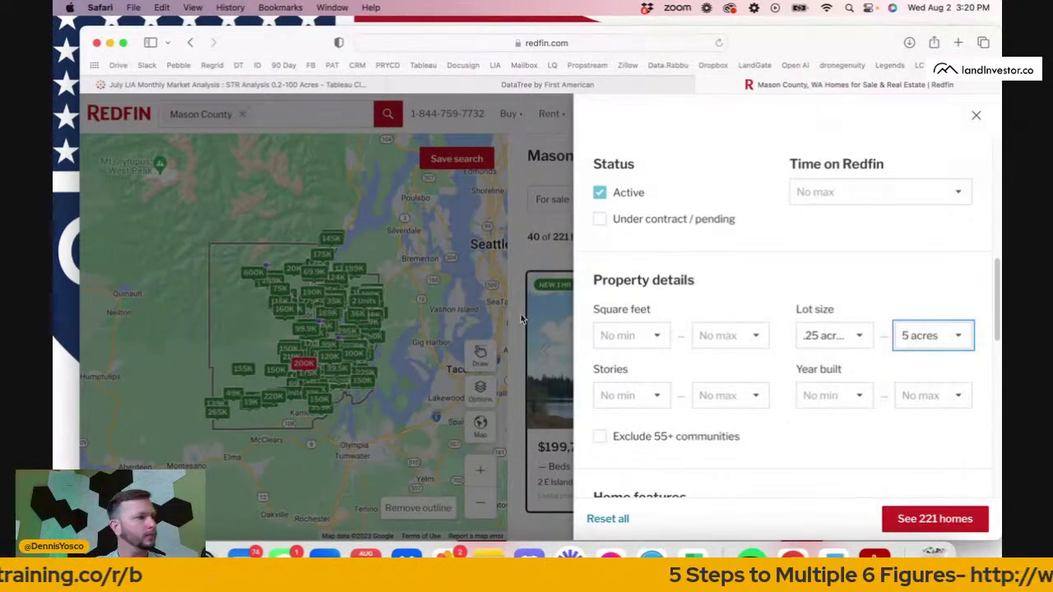
click(530, 265)
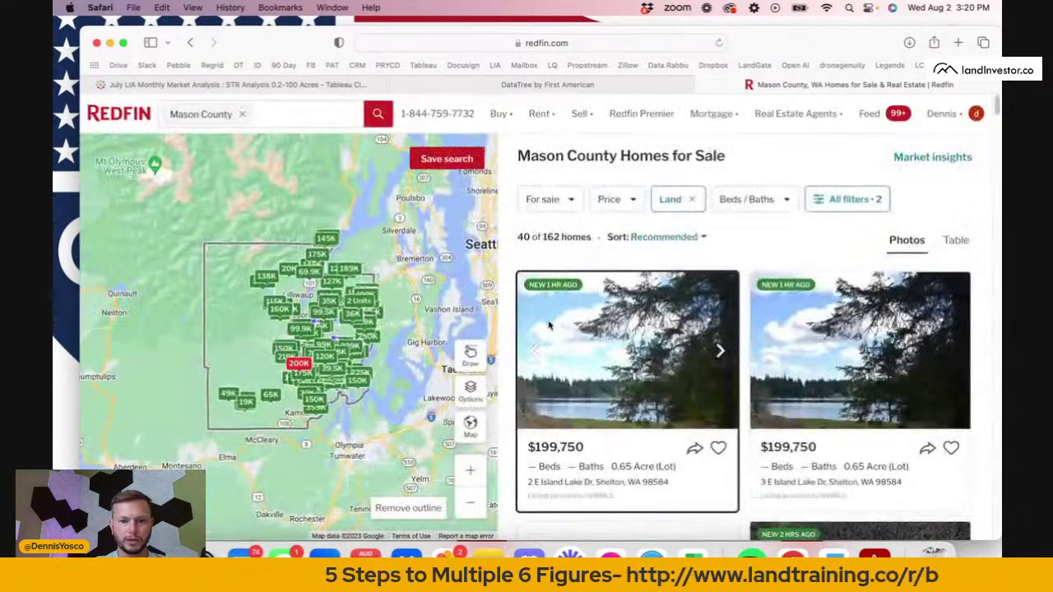
Browse through the 75 resulting Mason County land listings.
scroll(644, 499, down, 2)
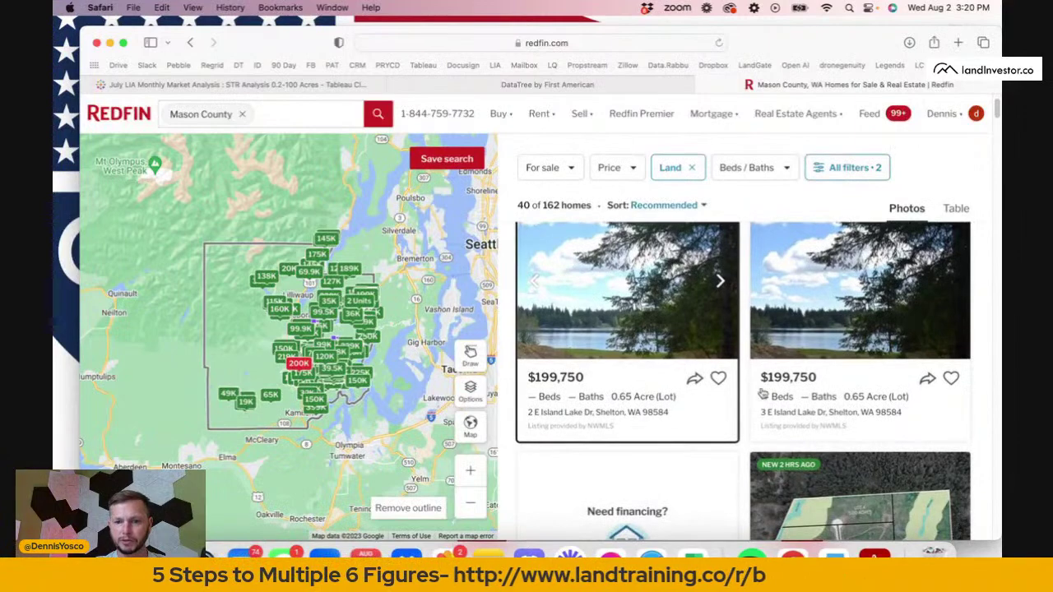
scroll(810, 370, down, 3)
scroll(810, 372, down, 2)
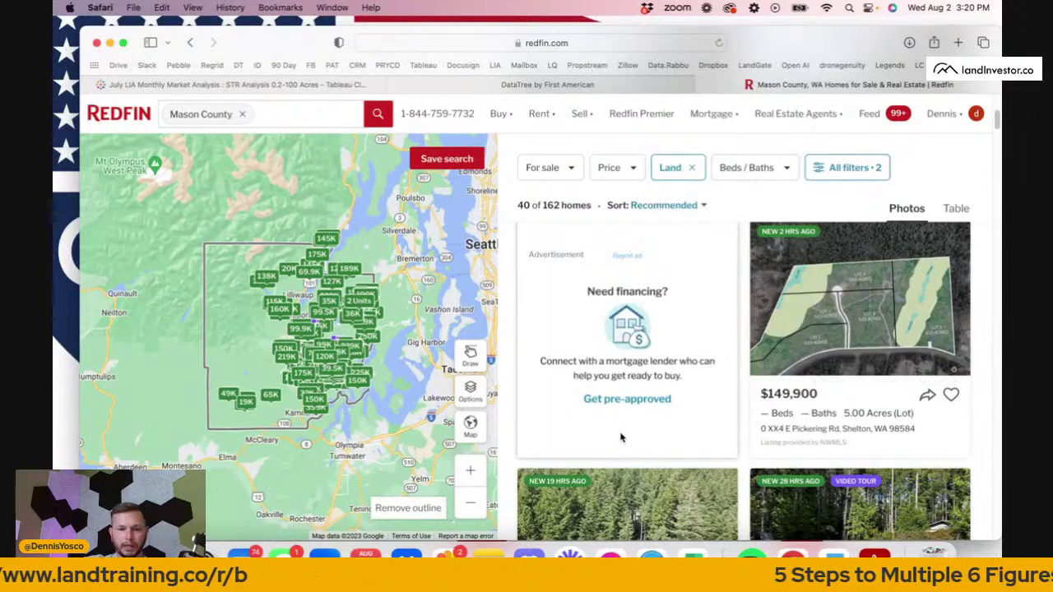
scroll(621, 437, down, 4)
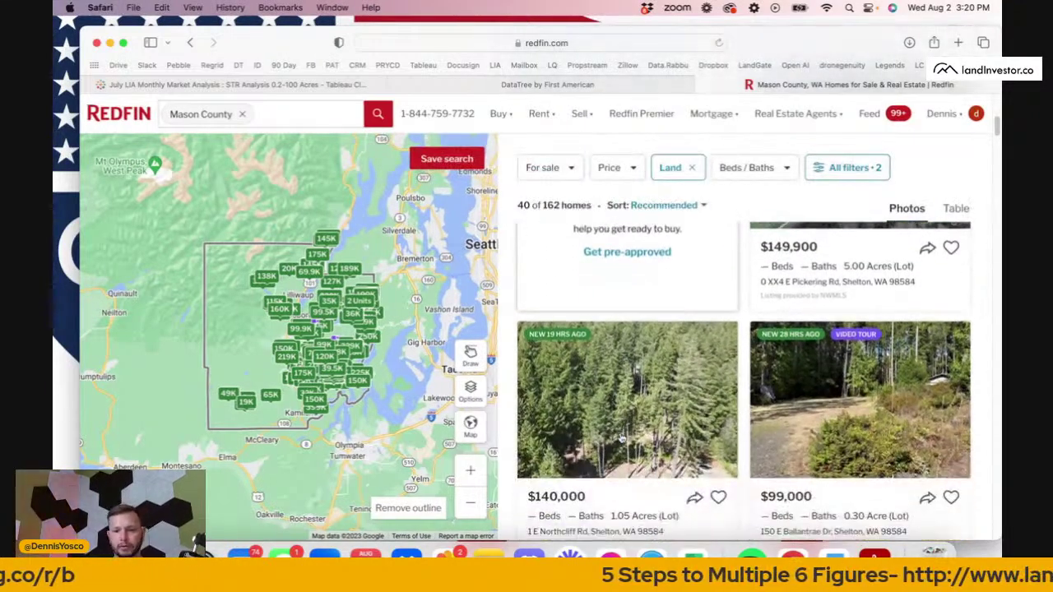
scroll(621, 437, down, 4)
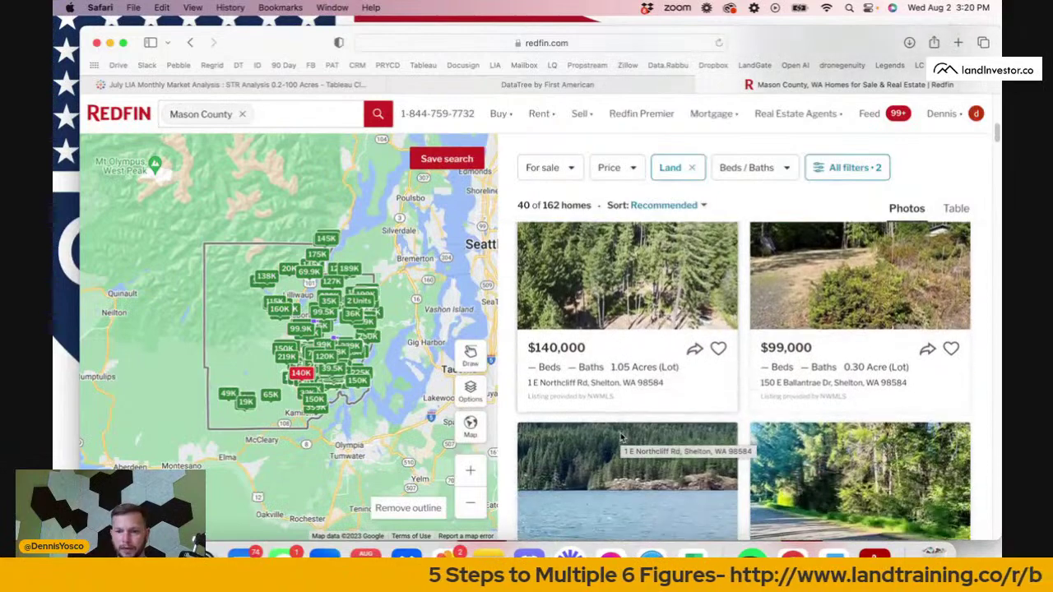
scroll(621, 437, down, 2)
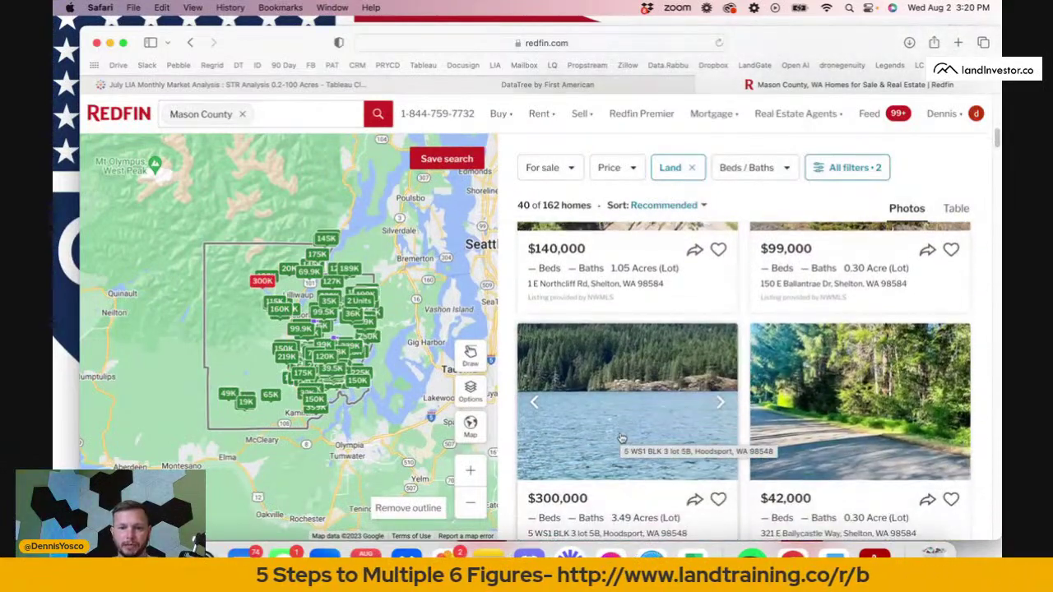
scroll(621, 437, down, 10)
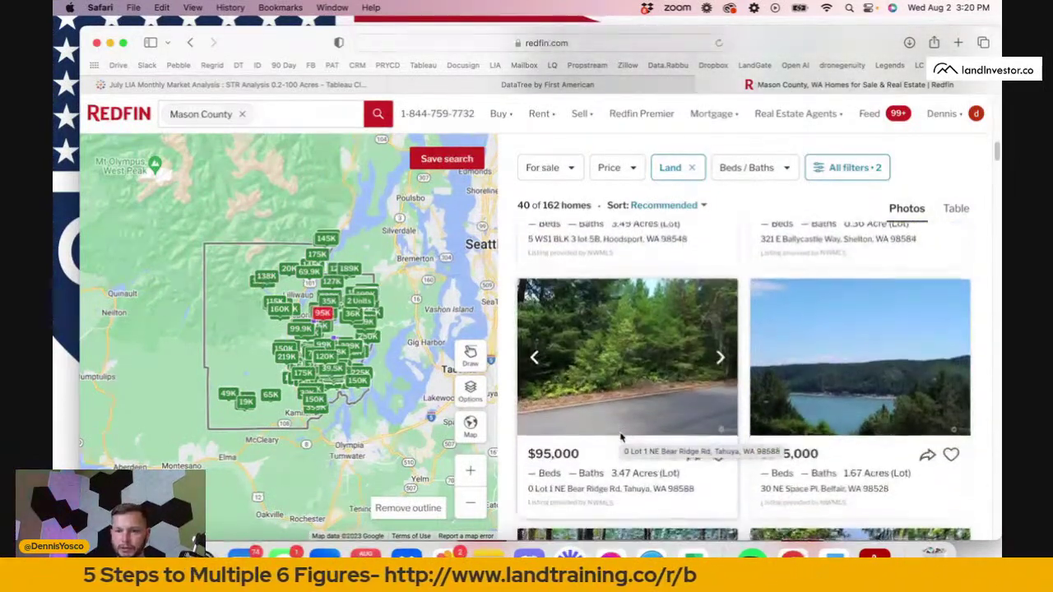
scroll(621, 437, down, 10)
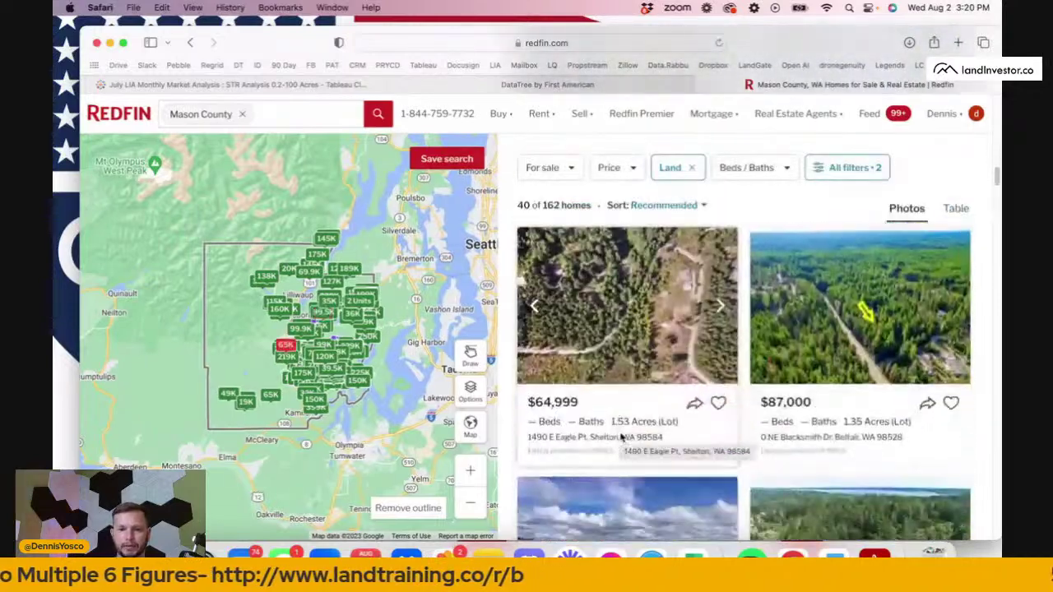
scroll(311, 406, up, 5)
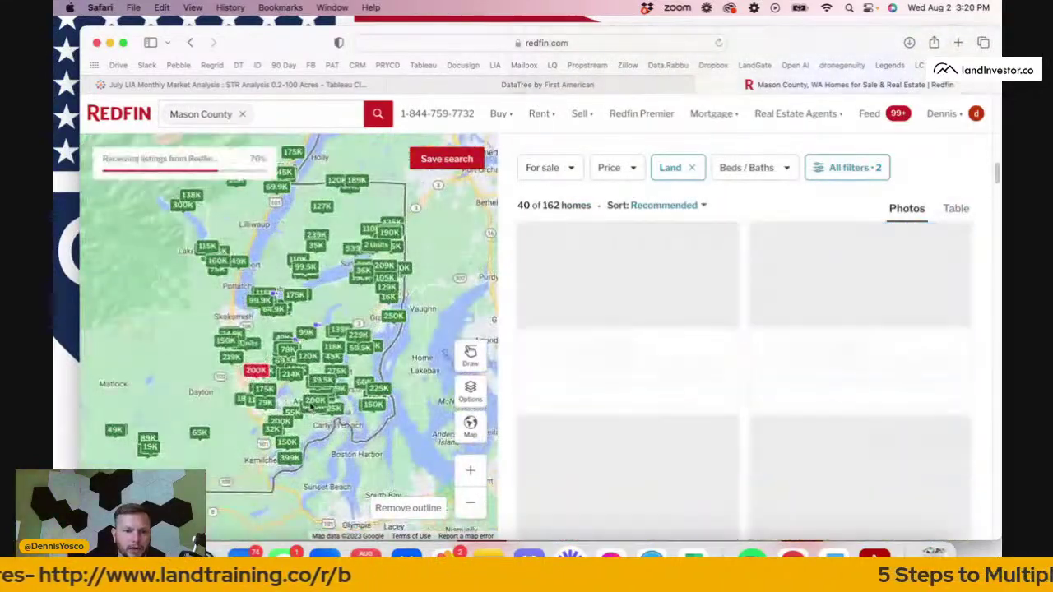
scroll(311, 405, up, 2)
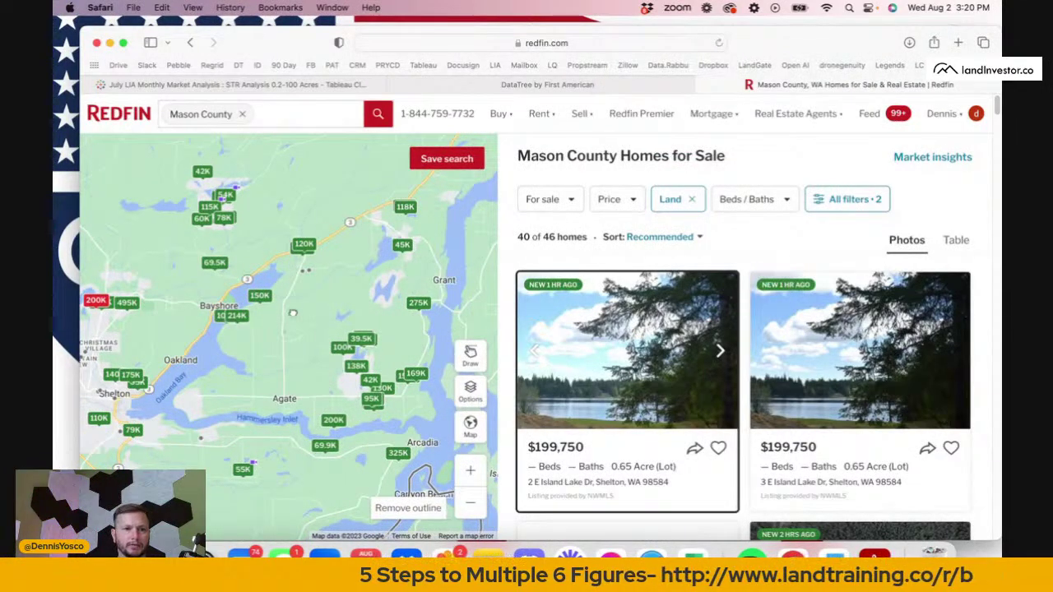
scroll(315, 228, down, 5)
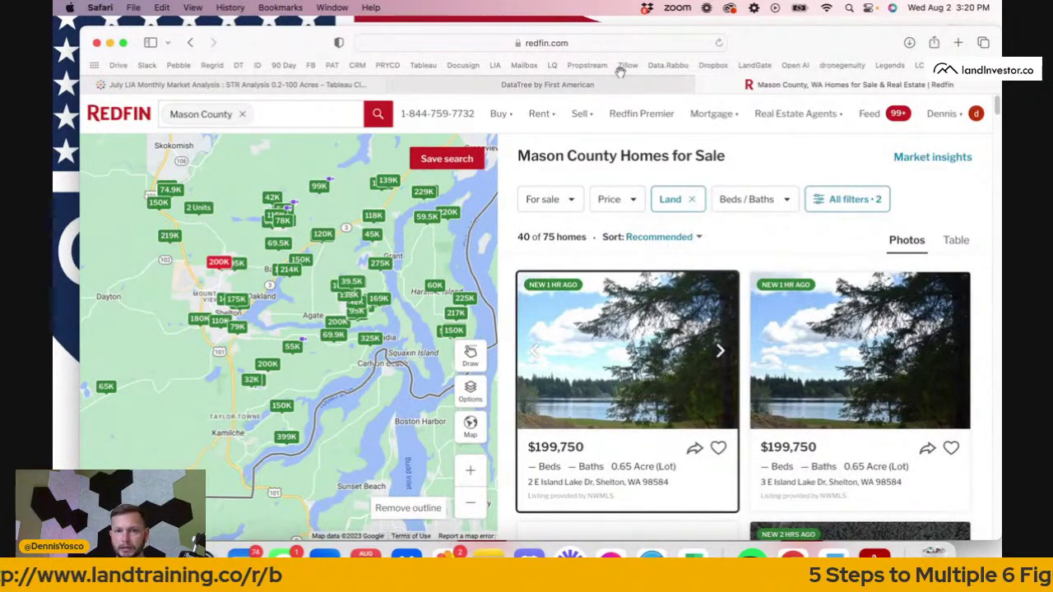
Glance at the DataTree parcel map, then bring up the STR Analysis 0.2-100 Acres table.
mouse_move(573, 109)
click(546, 84)
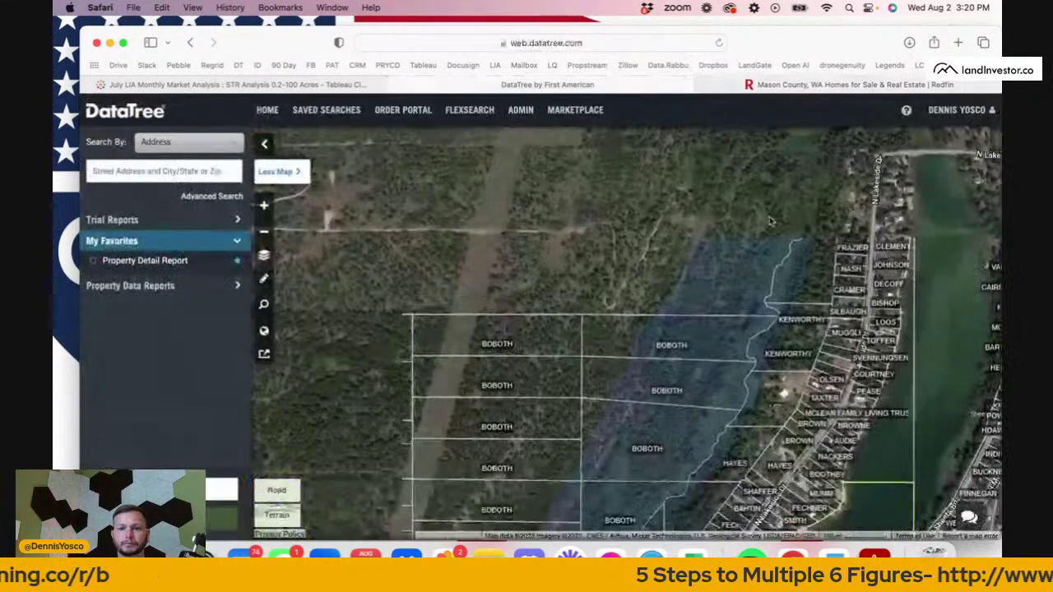
scroll(637, 385, down, 5)
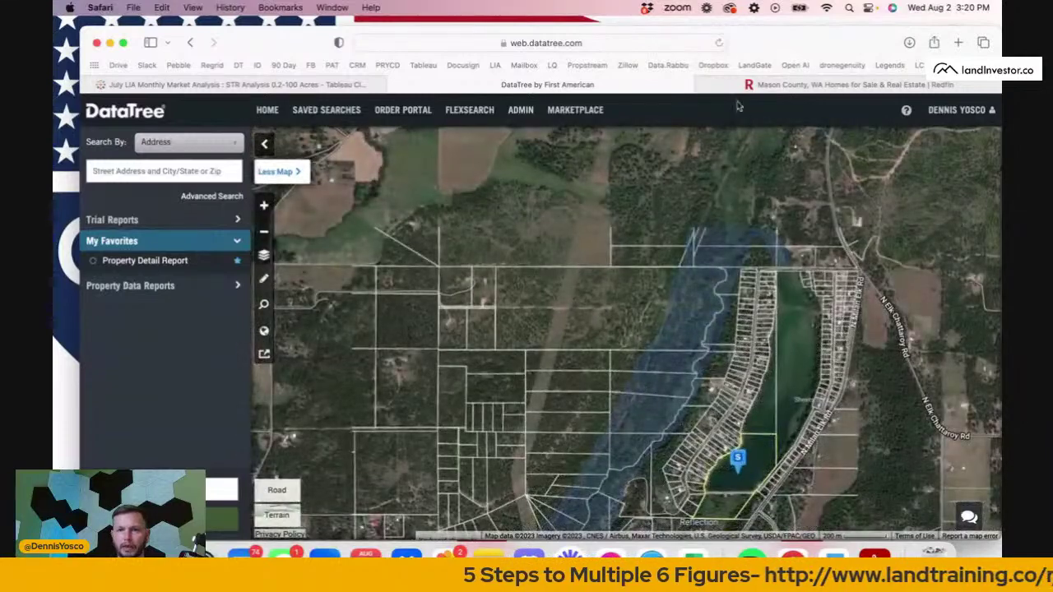
click(822, 84)
scroll(386, 276, down, 5)
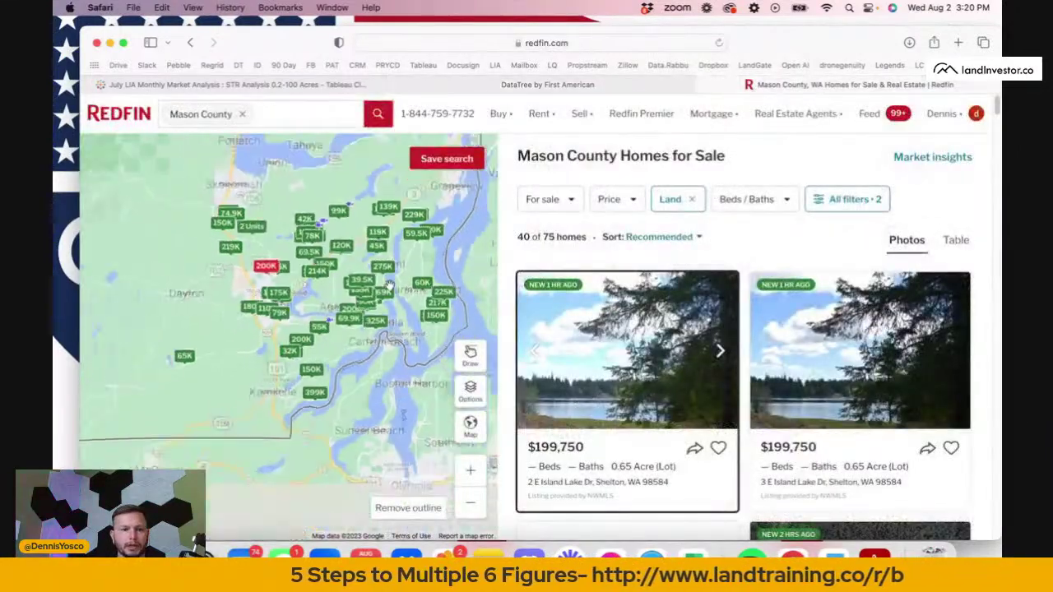
click(270, 87)
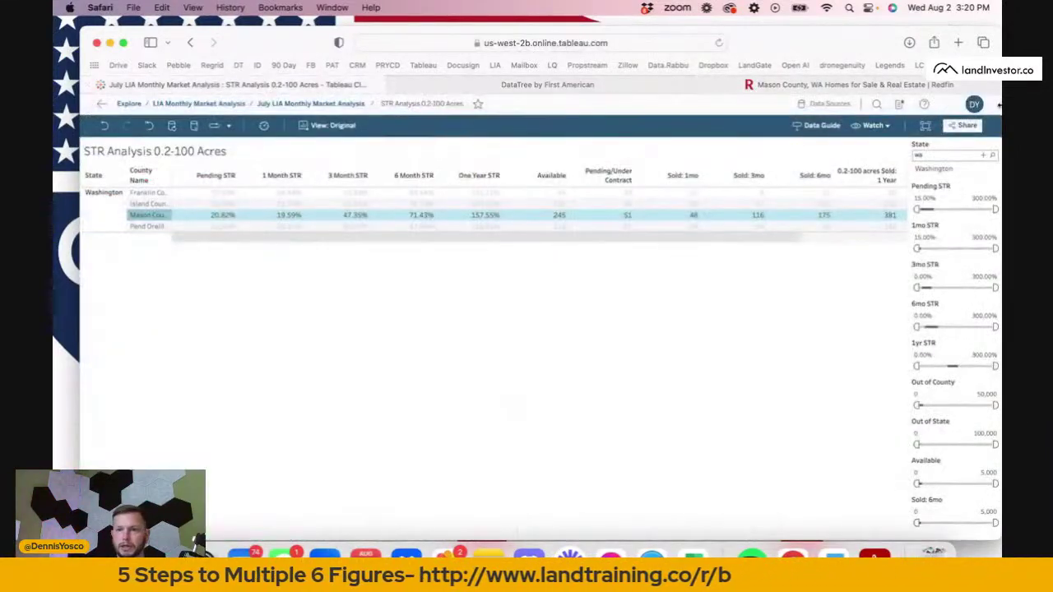
Add Ohio to the State filter and inspect Fairfield County's 1 Month STR value.
text(ohi)
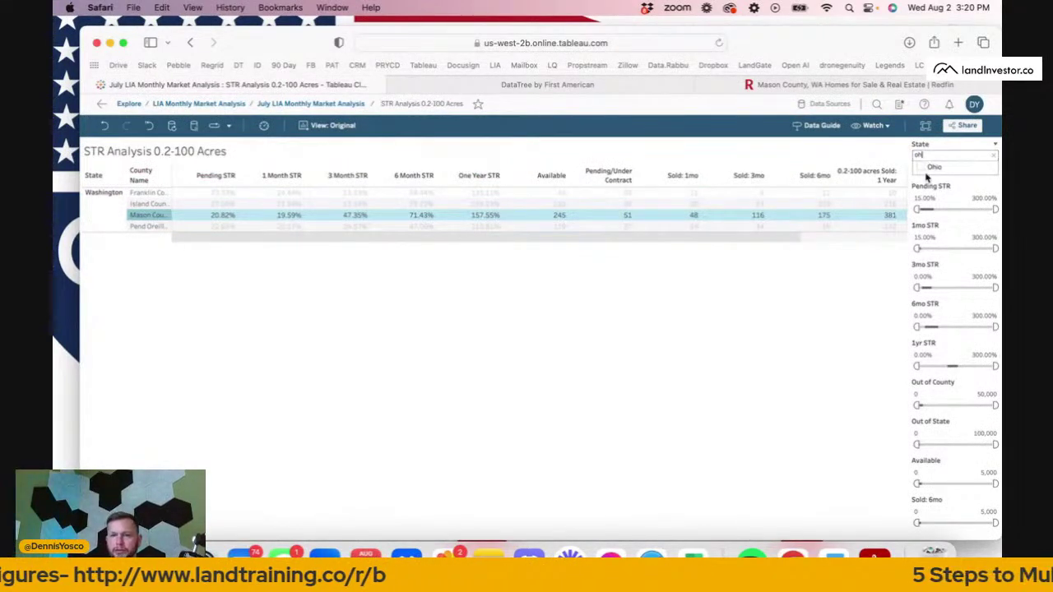
click(919, 167)
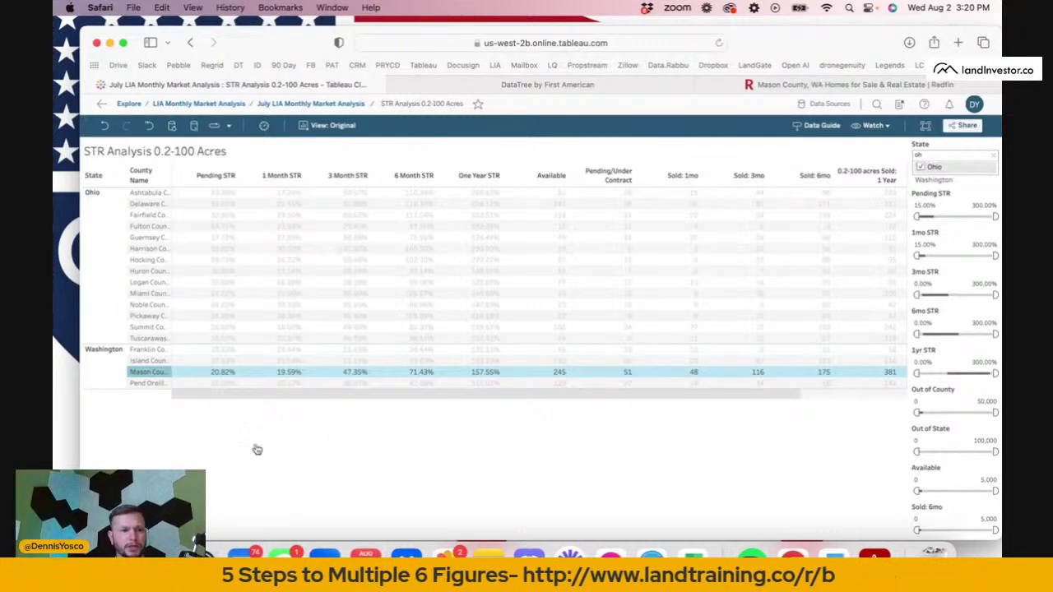
click(250, 216)
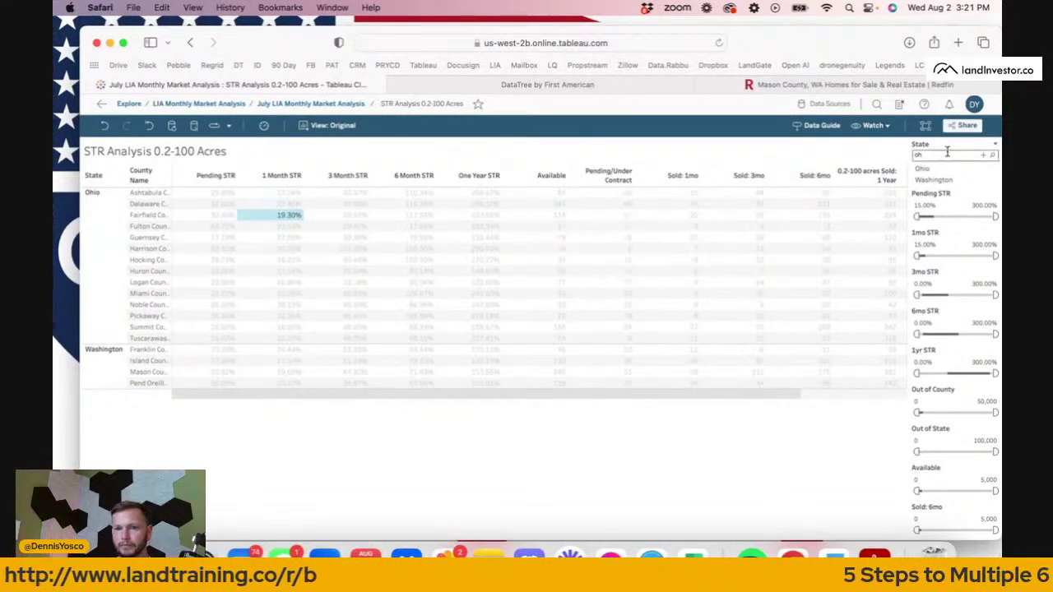
click(280, 215)
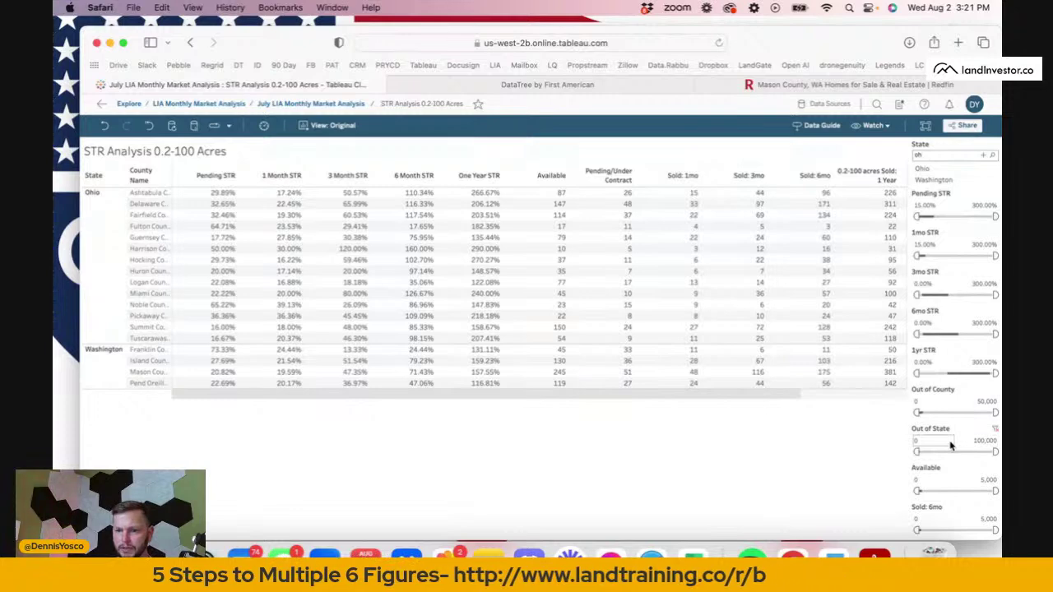
Cap the Available filter's maximum at 250.
click(982, 479)
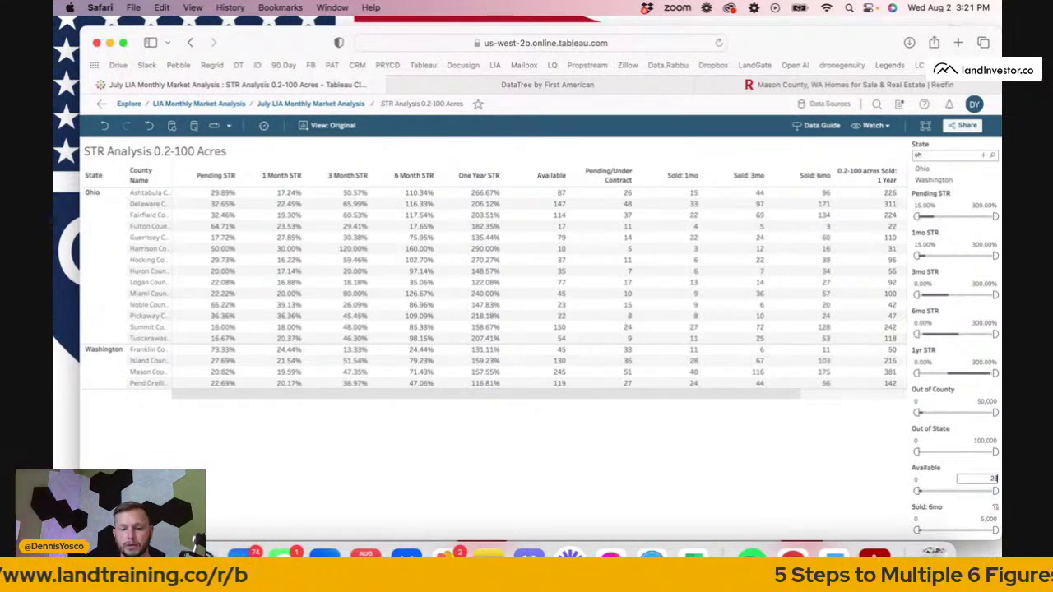
text(250)
key(Return)
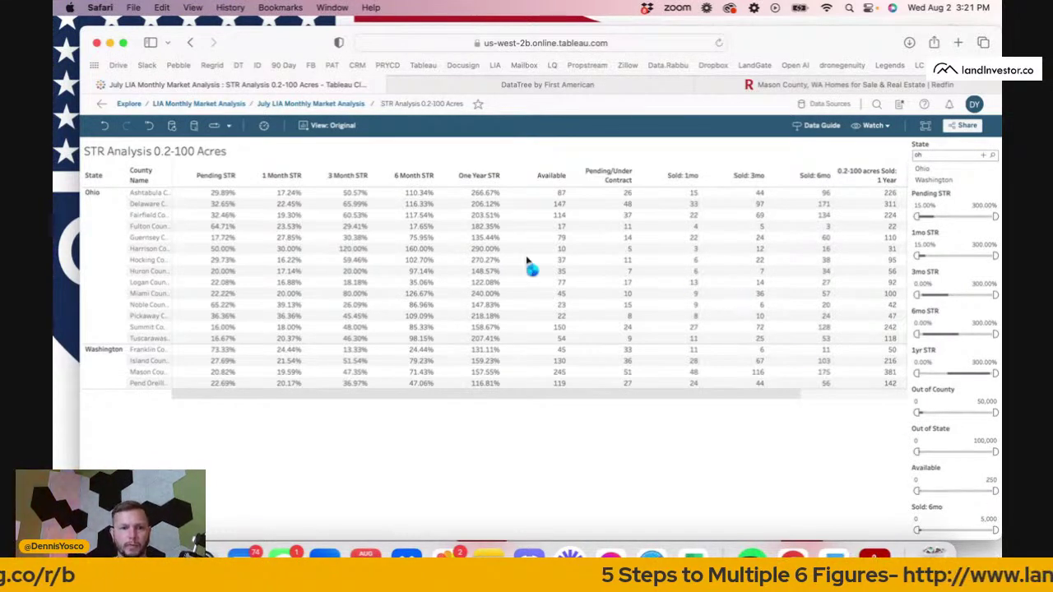
mouse_move(502, 268)
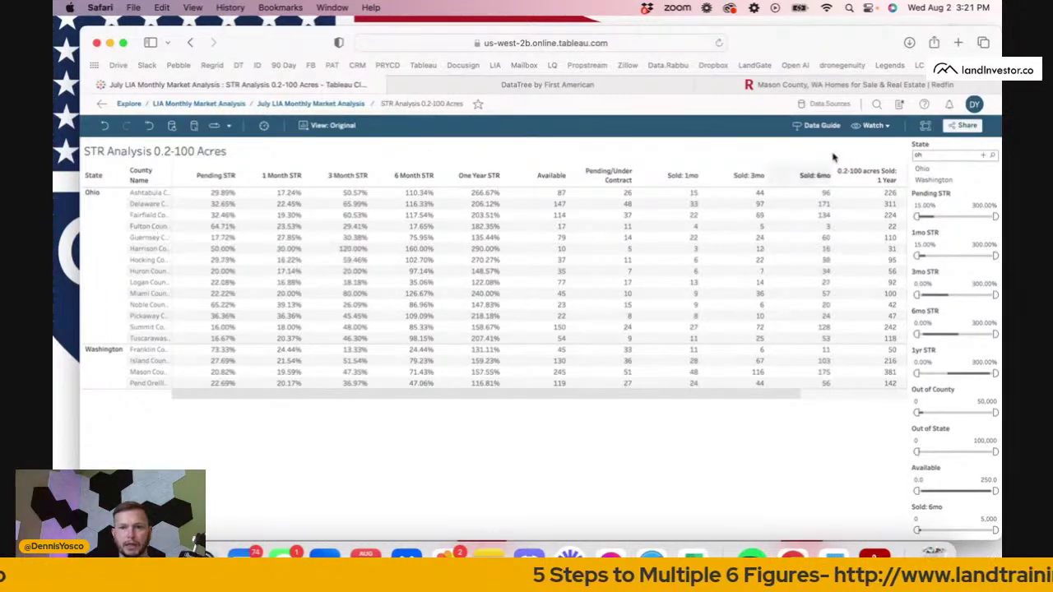
Replace the Mason County search with Fulton County, OH land listings.
click(822, 84)
click(242, 113)
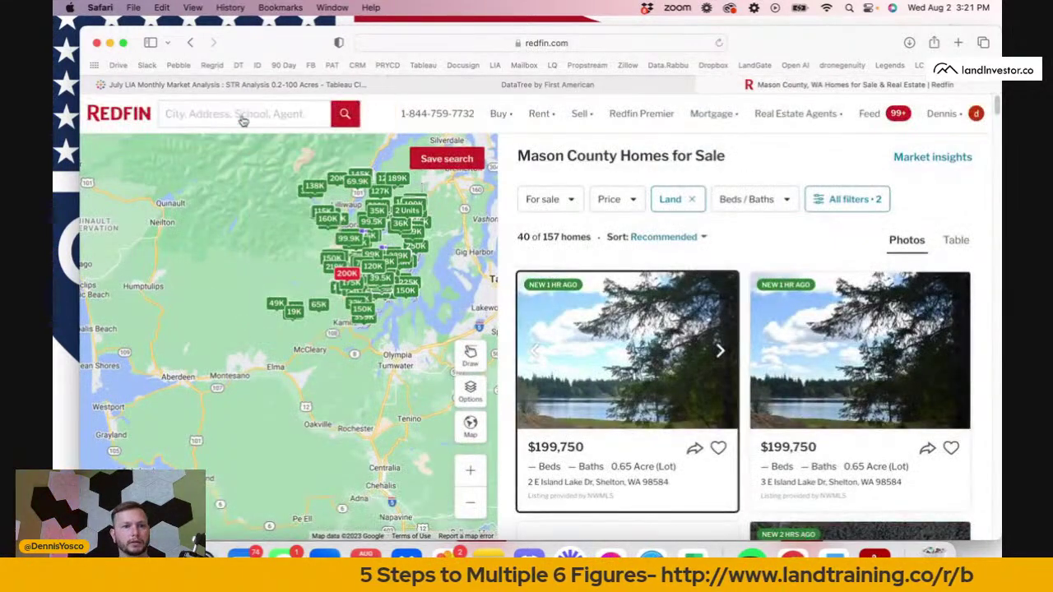
text(Fulto)
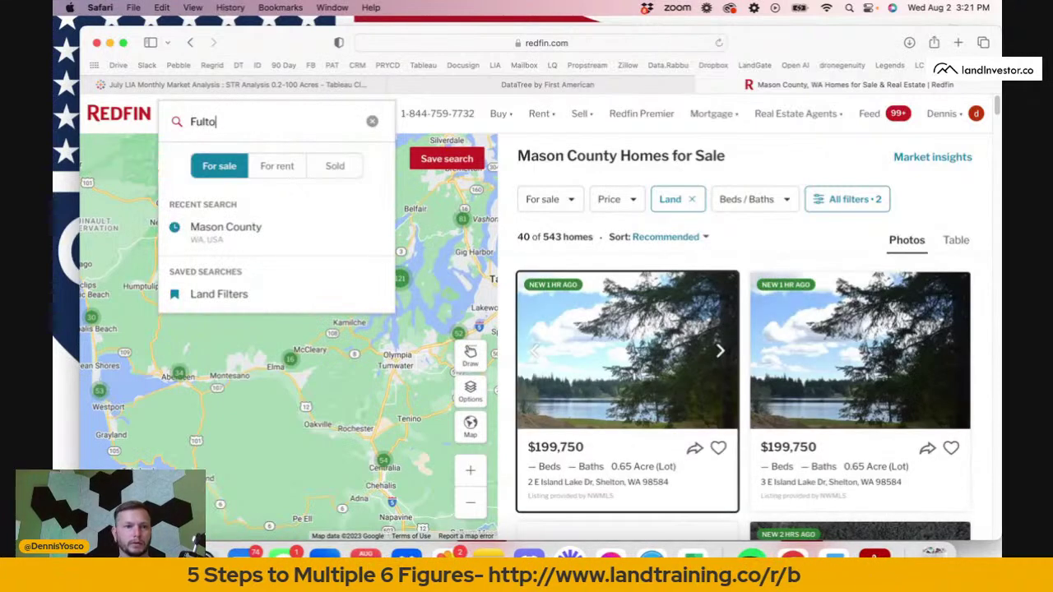
text(n cou)
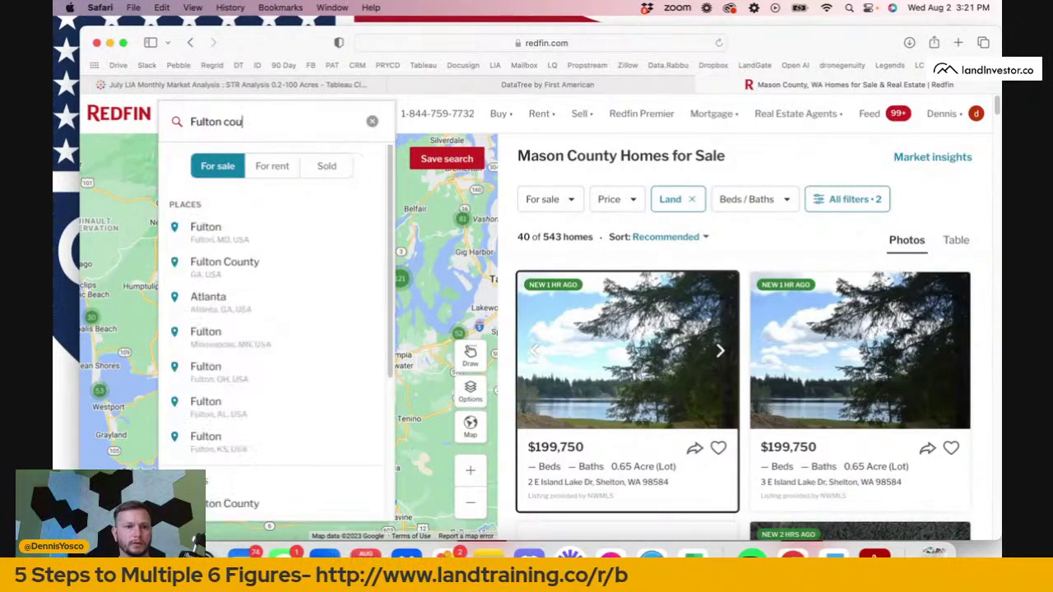
text(nt)
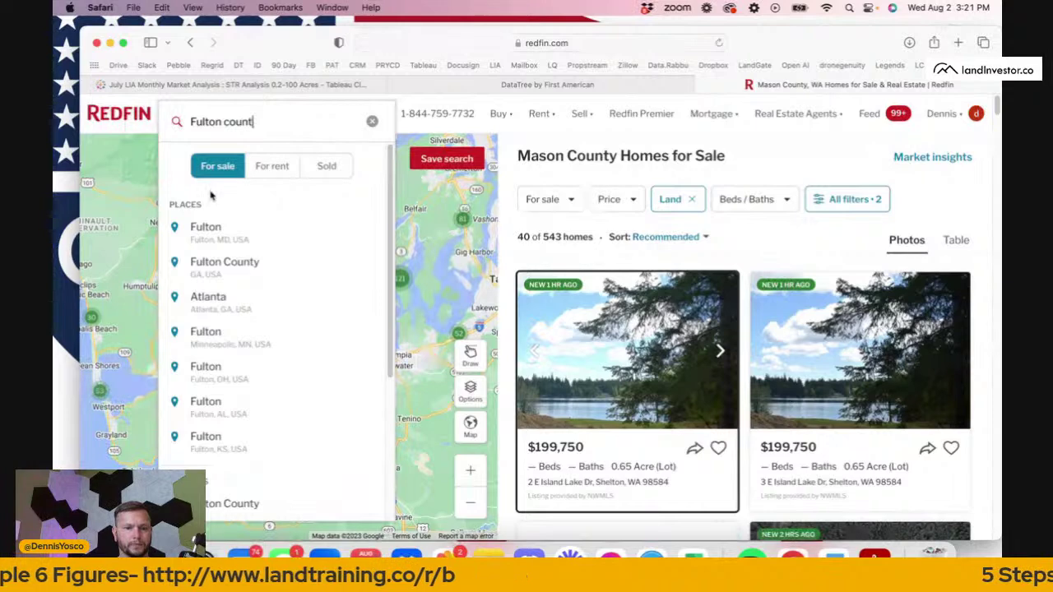
text(y )
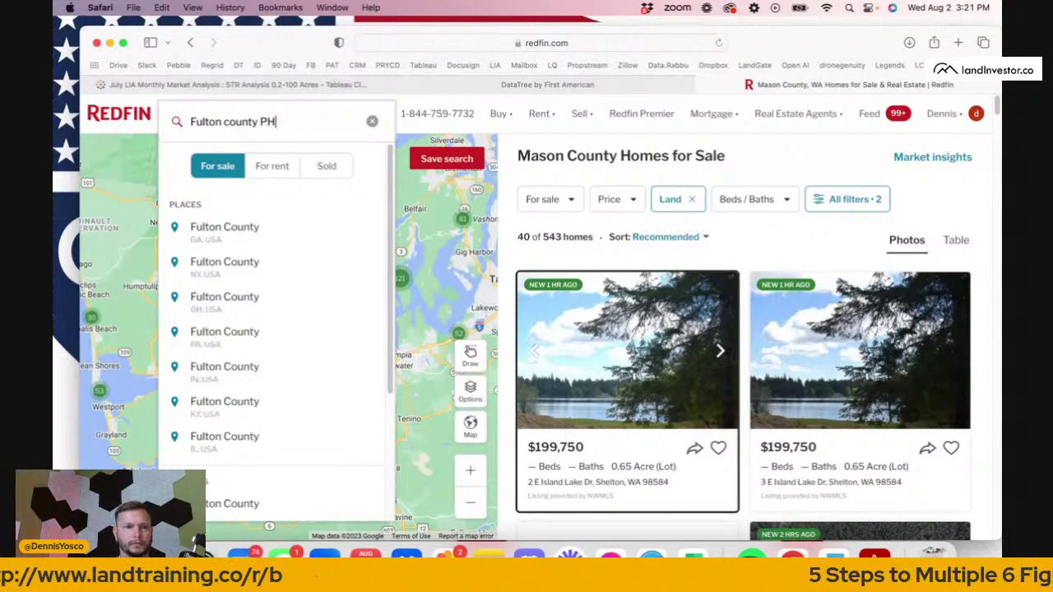
text(oh)
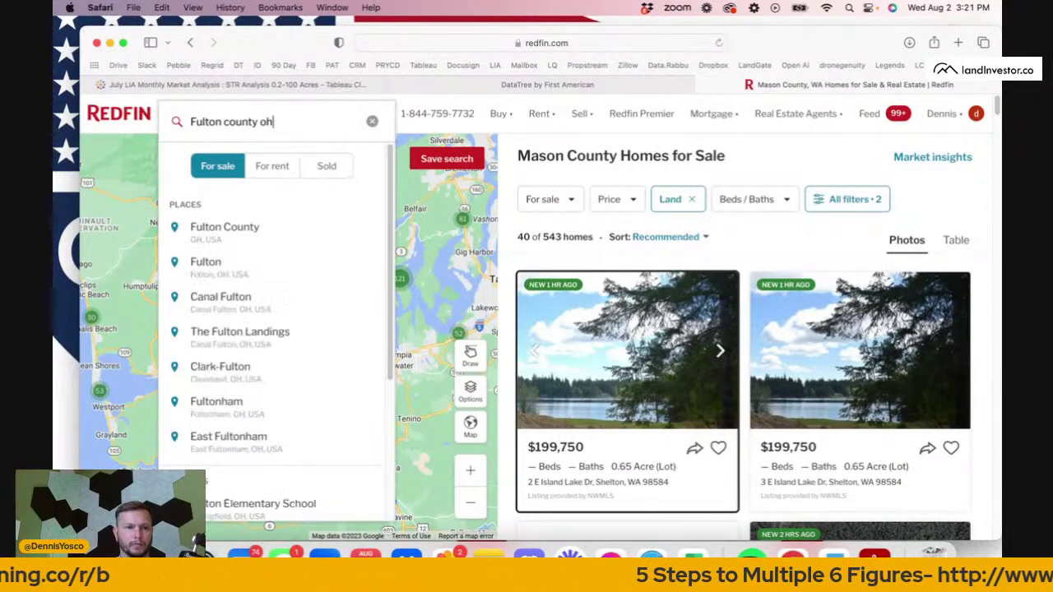
click(223, 235)
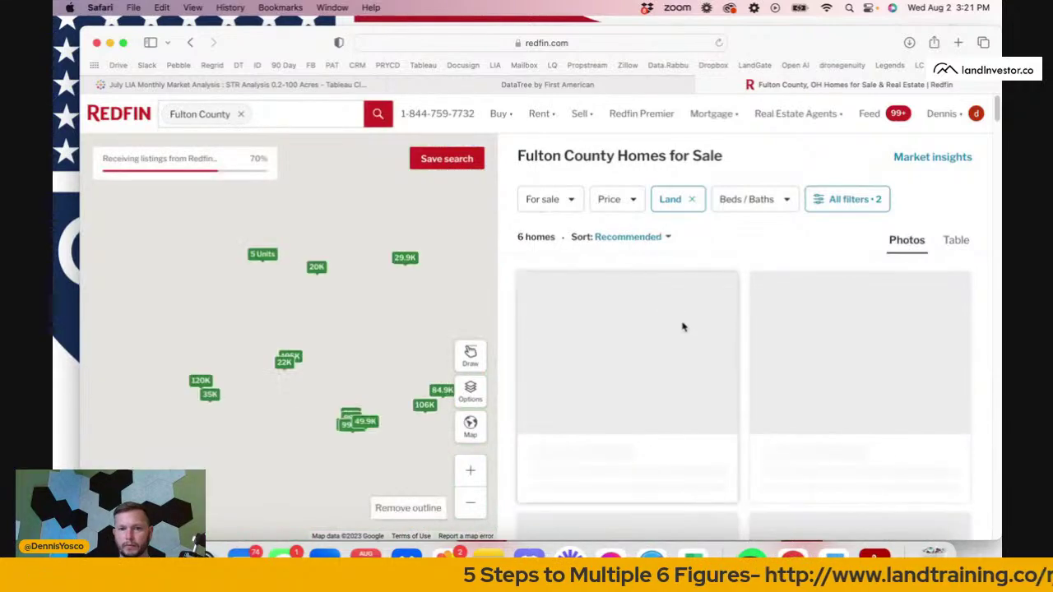
Set the lot size filter to a 5-acre minimum with no maximum.
click(867, 202)
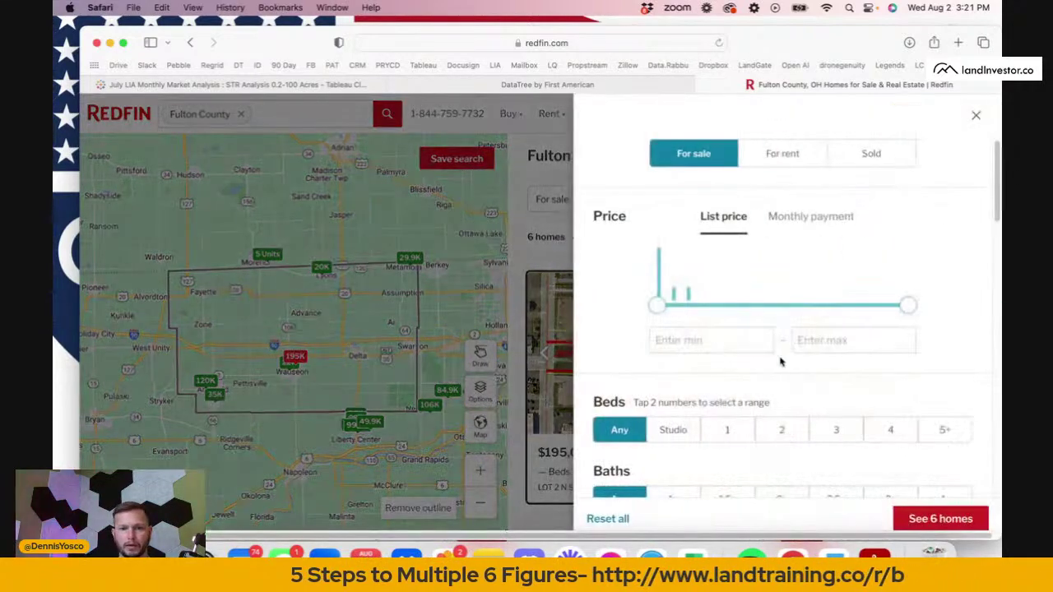
scroll(798, 376, down, 10)
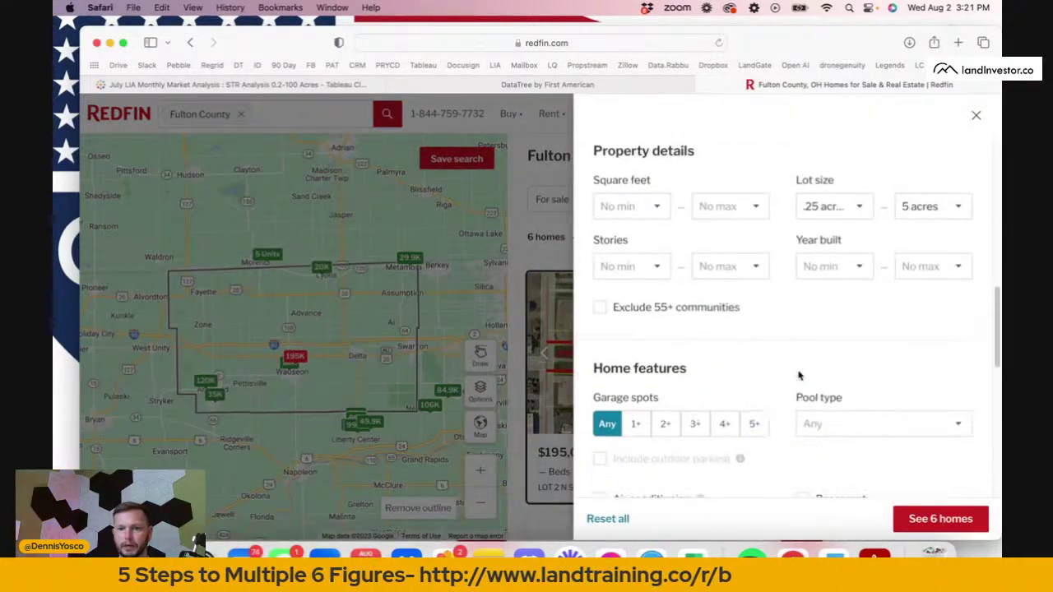
click(924, 203)
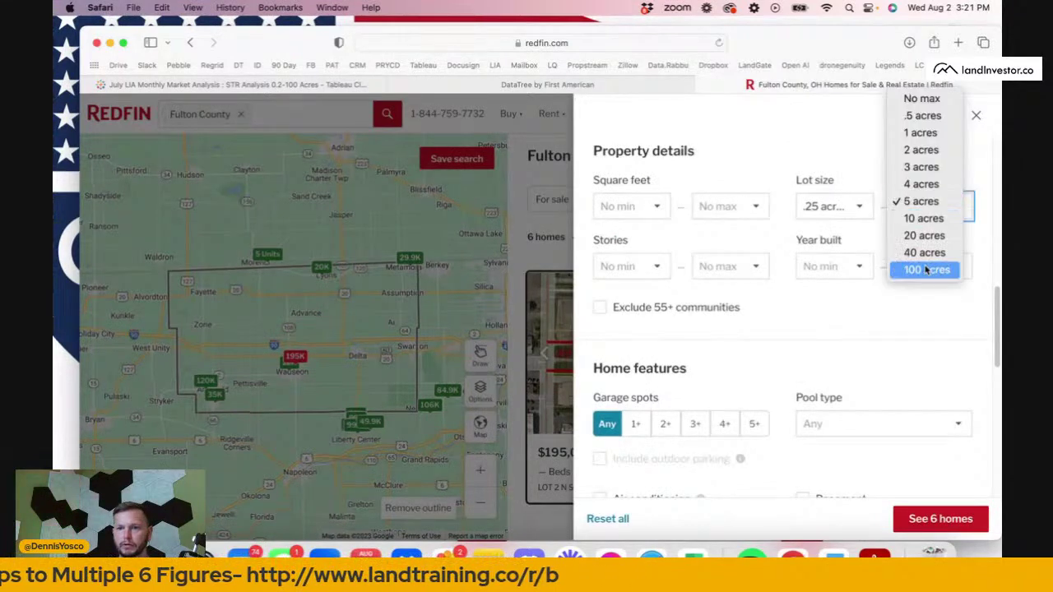
click(921, 98)
click(851, 205)
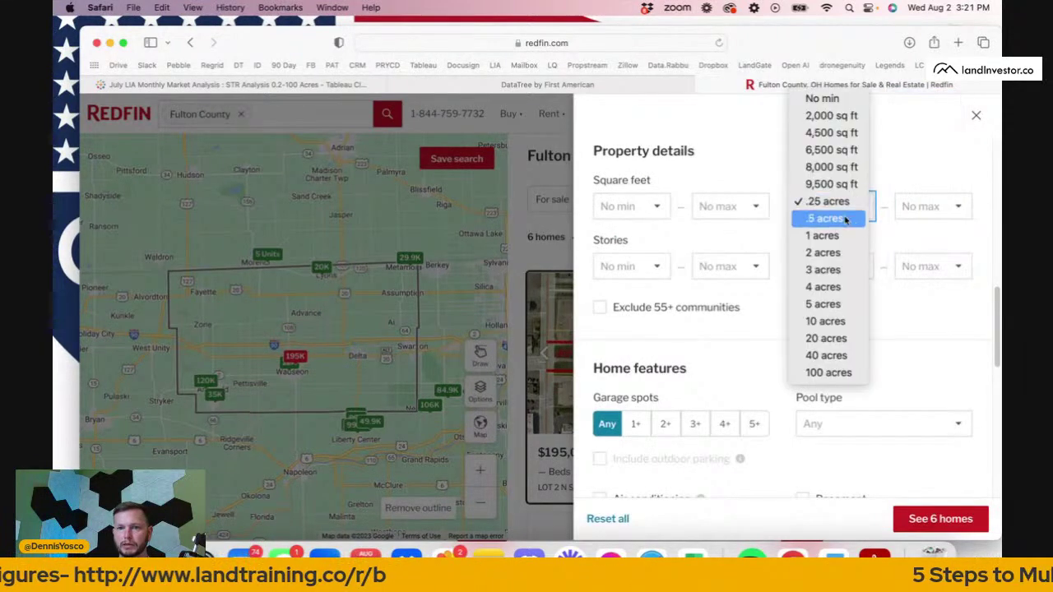
click(829, 304)
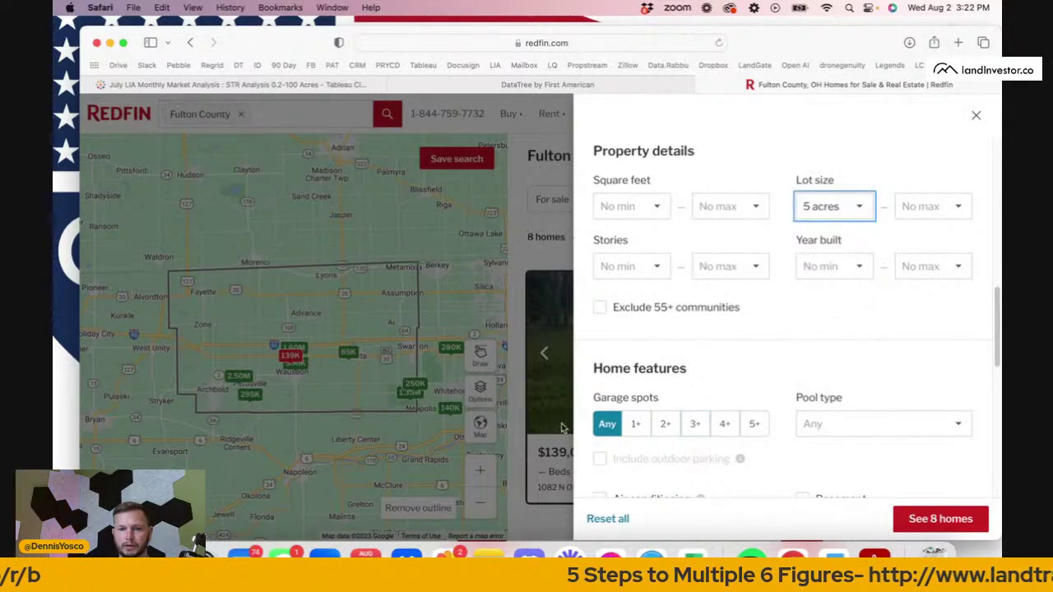
click(335, 400)
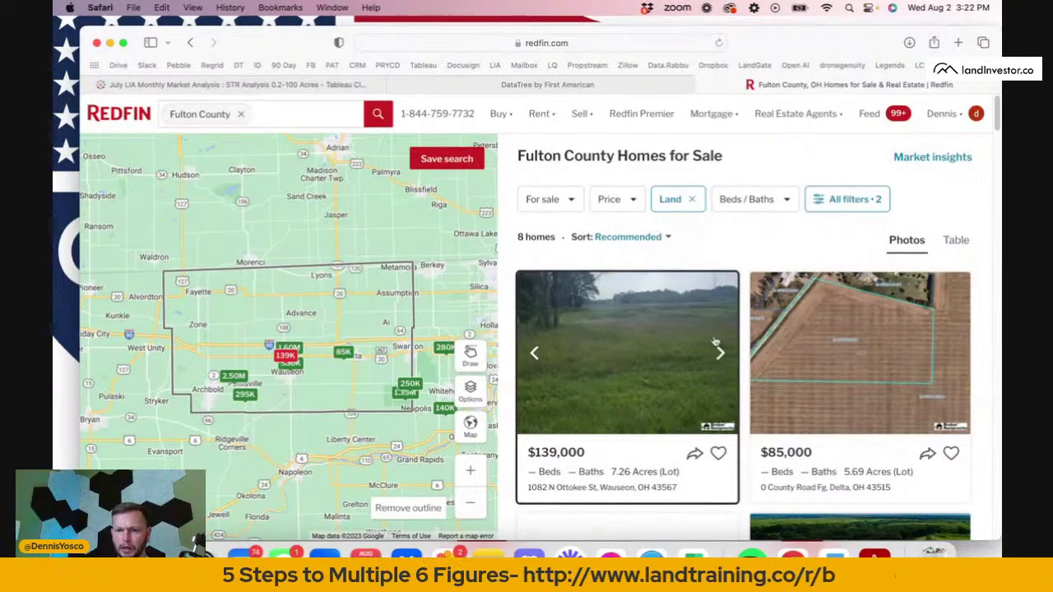
scroll(714, 340, down, 3)
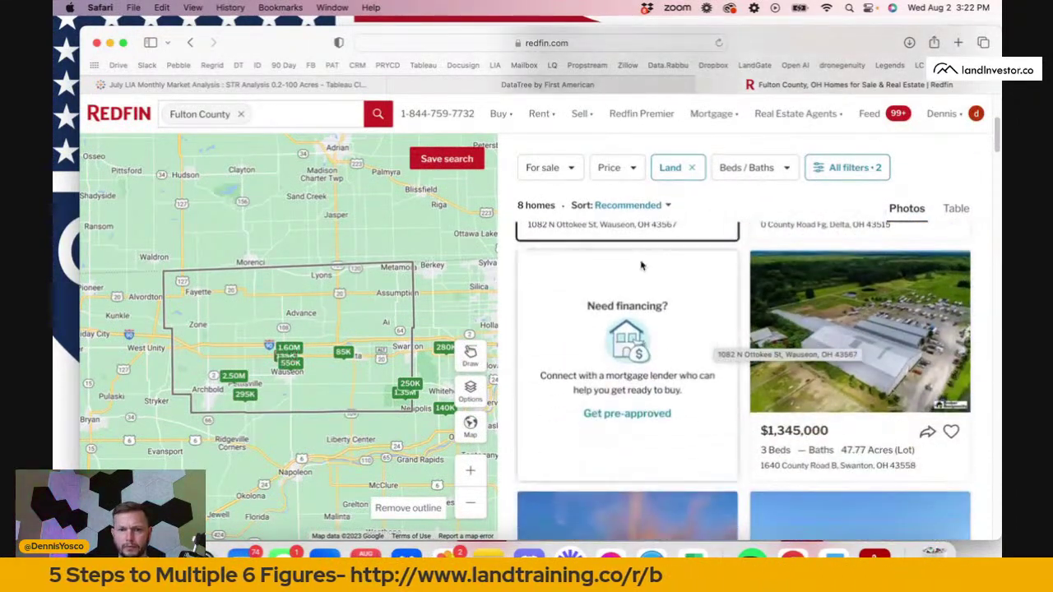
Show sold listings from the last 1 year, then return to the Tableau table.
click(552, 167)
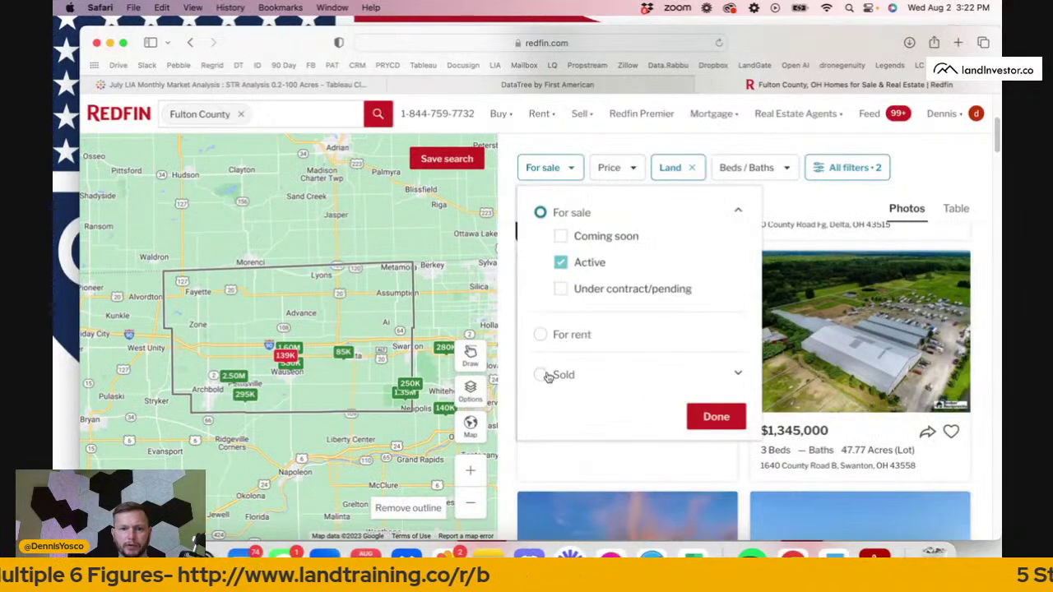
click(649, 373)
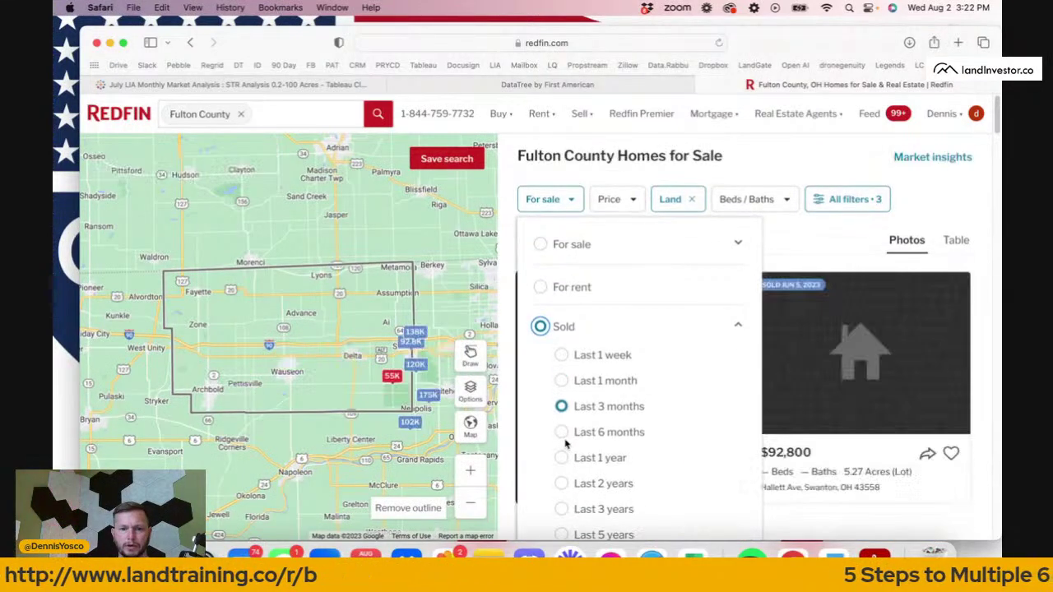
click(564, 385)
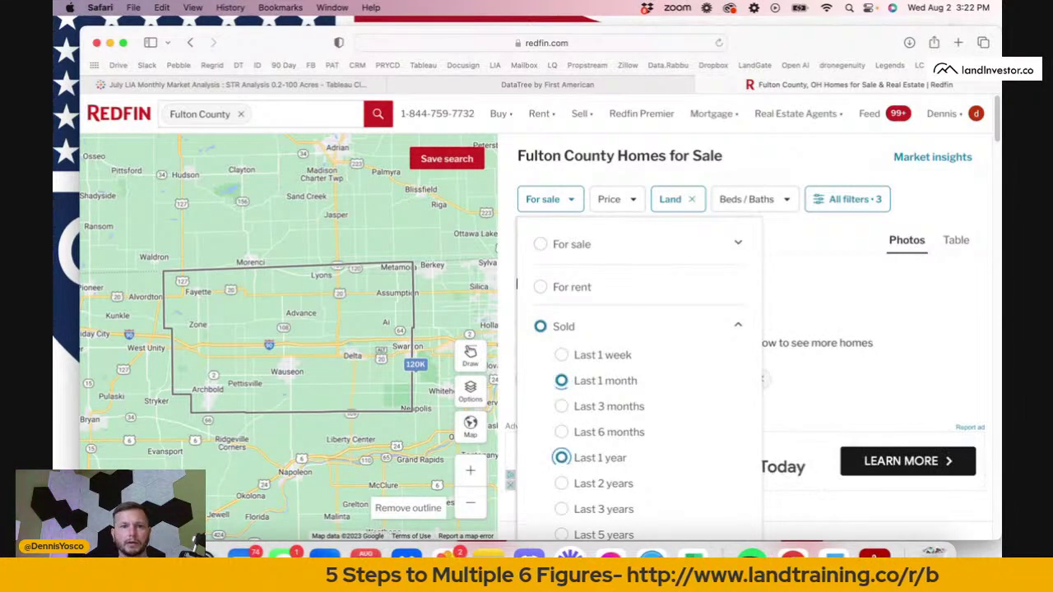
click(561, 457)
click(243, 85)
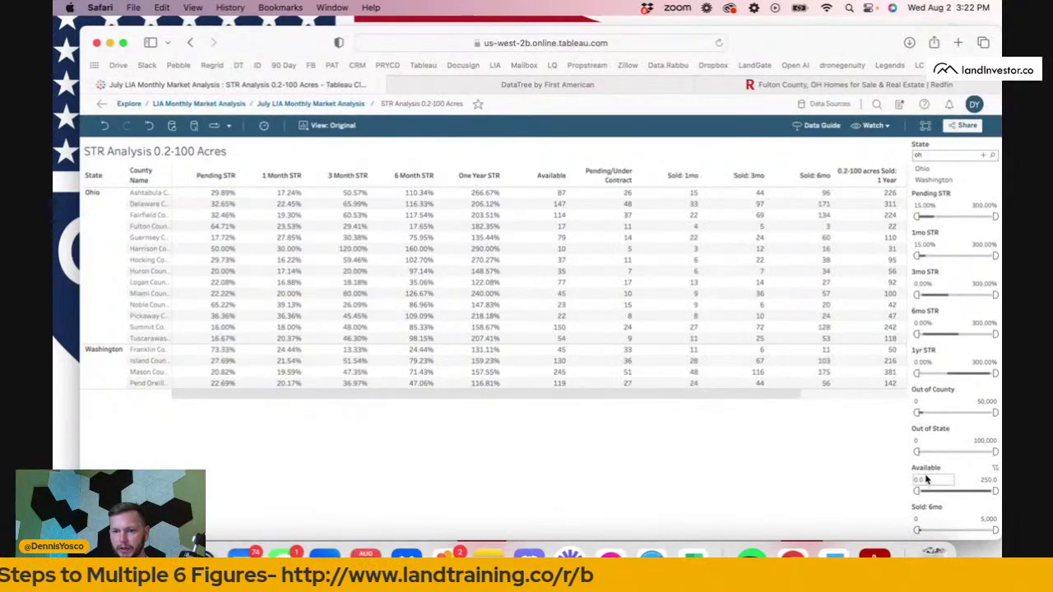
Set the Sold: 6mo filter minimum to 25, then go back to Fulton County's Redfin listings.
click(928, 522)
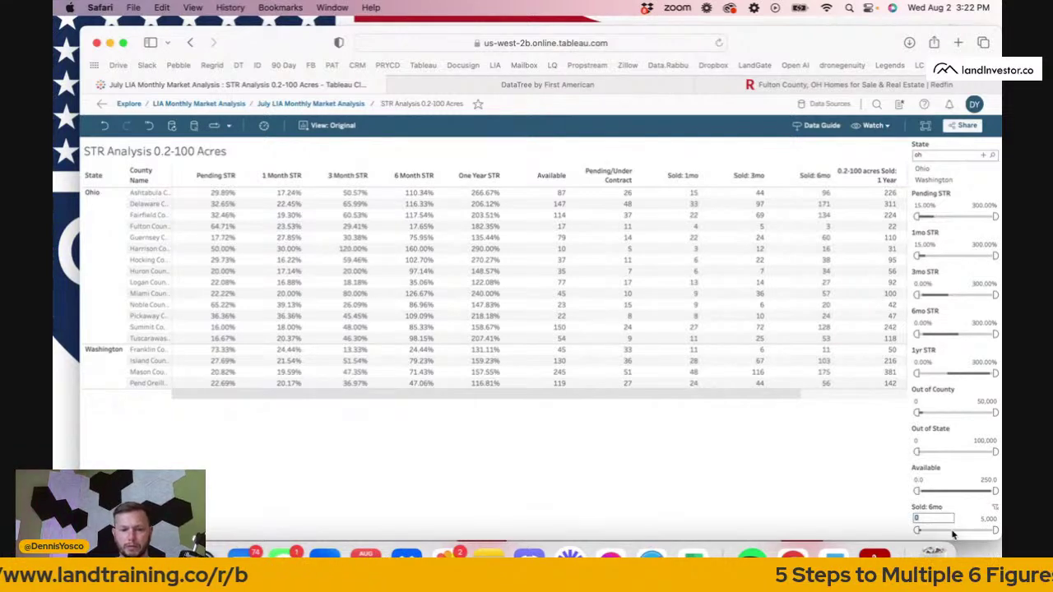
text(25)
key(Return)
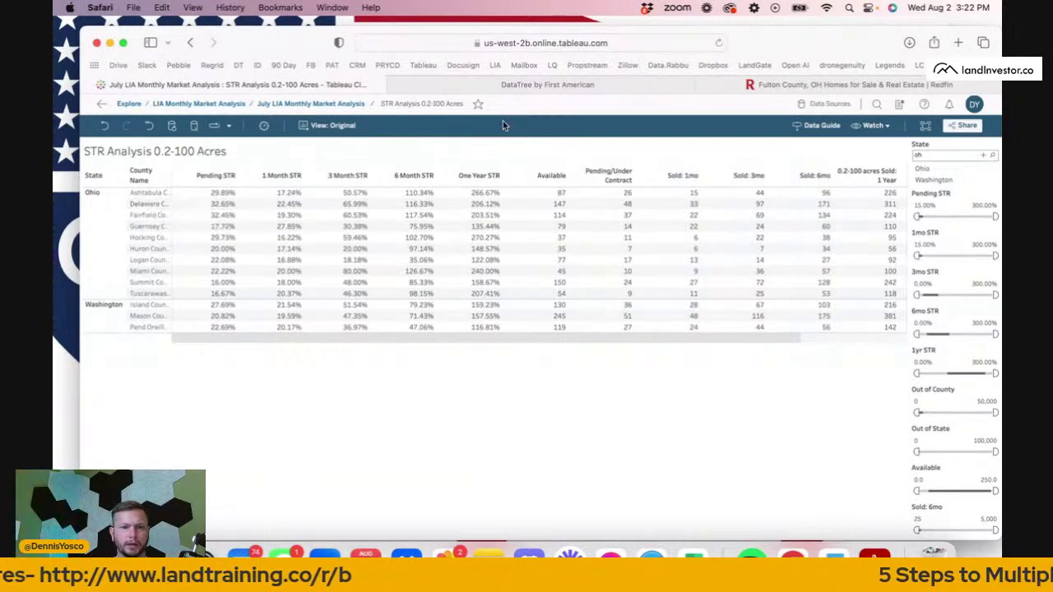
click(808, 85)
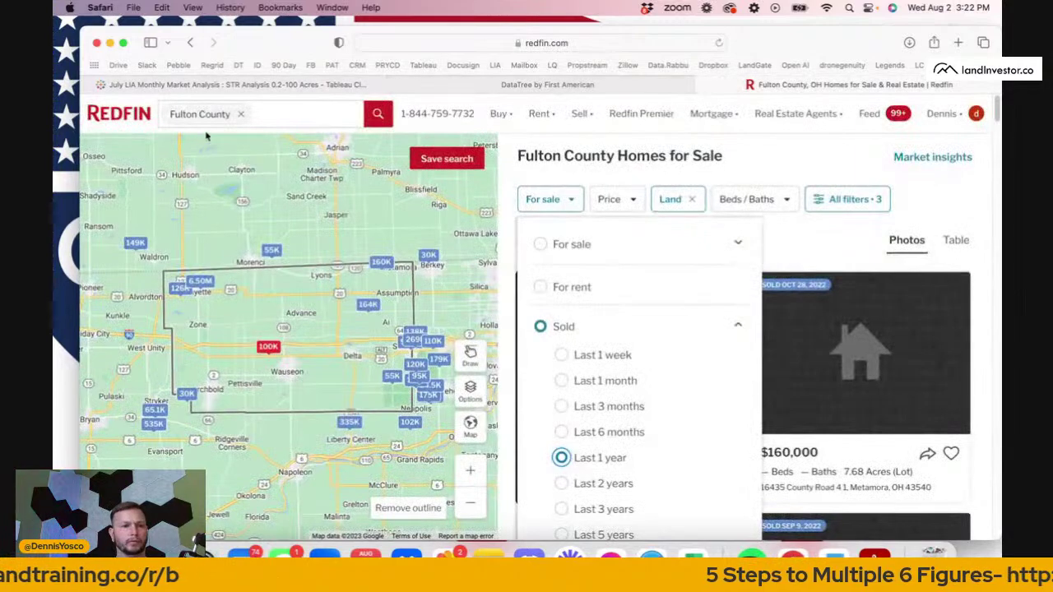
Check the remaining Tableau counties, then search 'Delewar' and select Delaware County, OH.
click(247, 117)
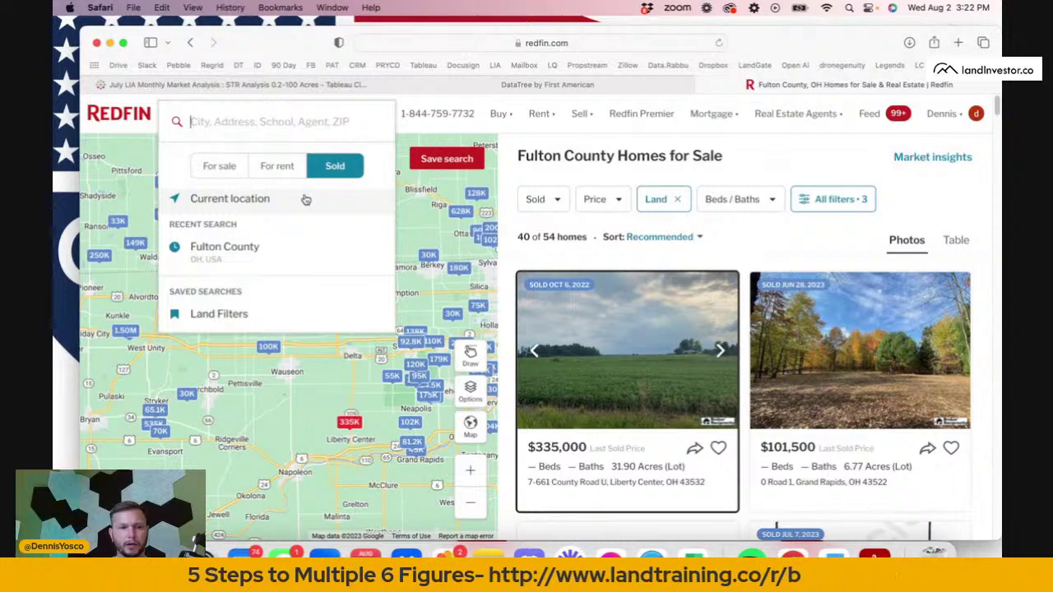
click(198, 84)
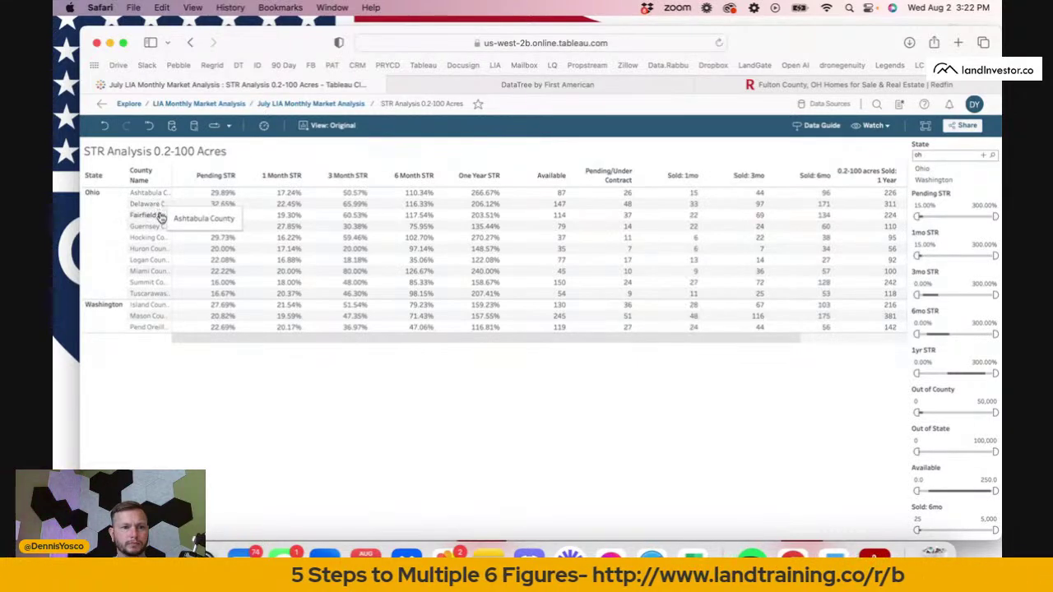
click(927, 87)
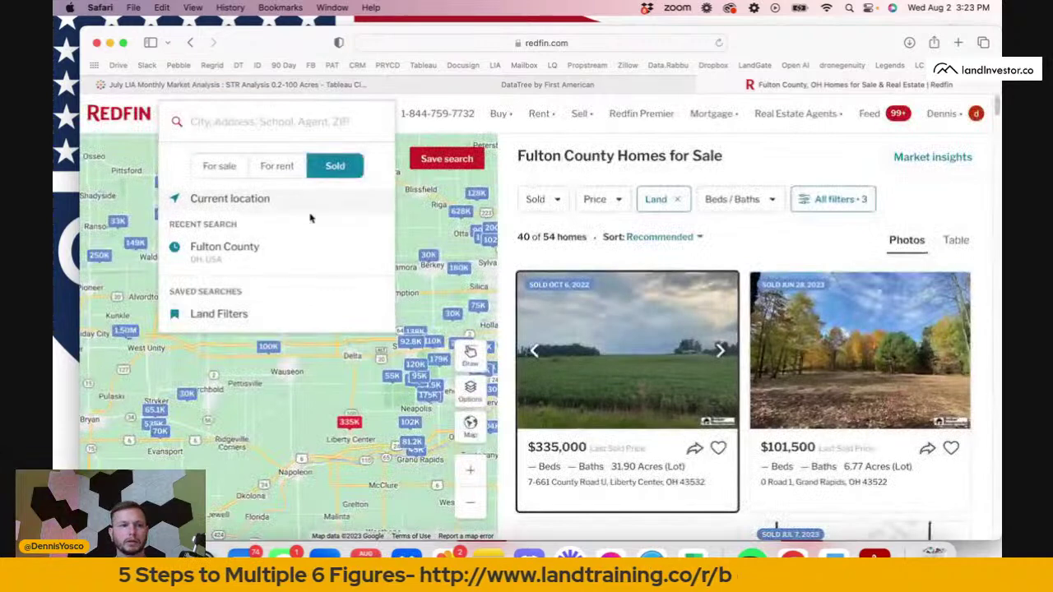
text(Del)
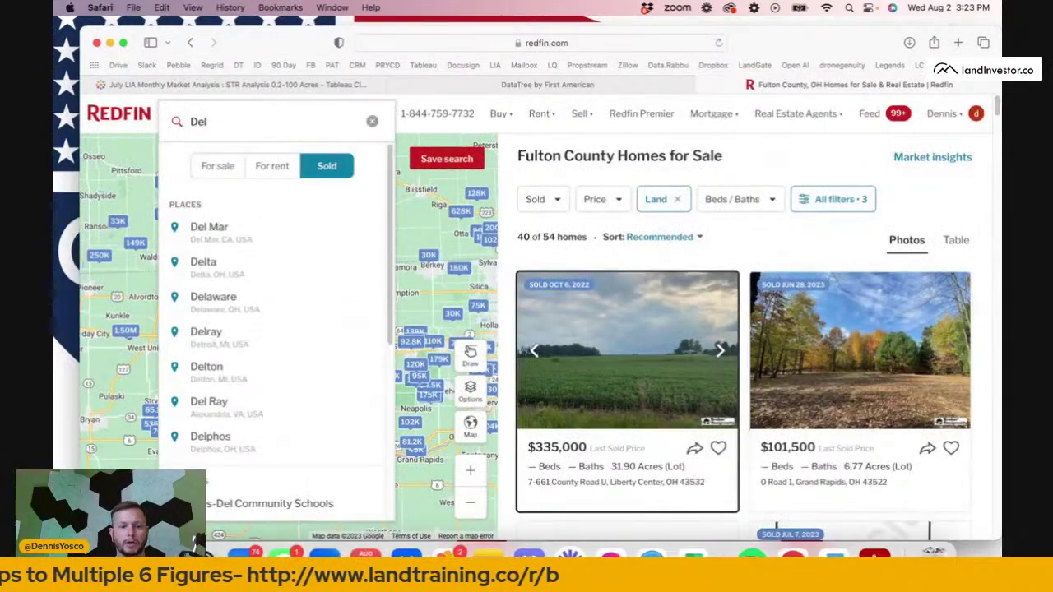
text(ewar)
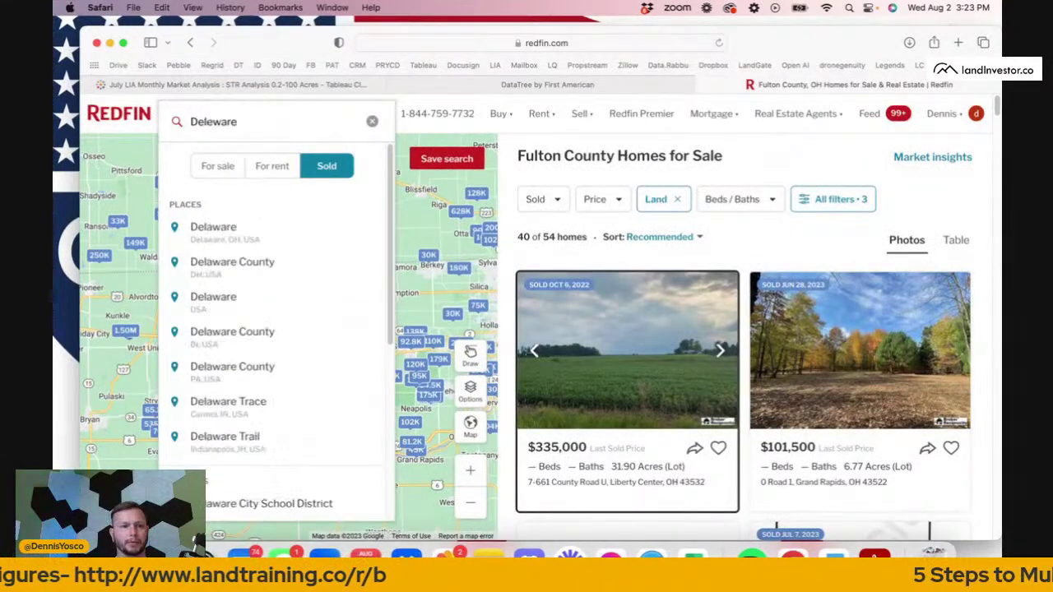
click(232, 261)
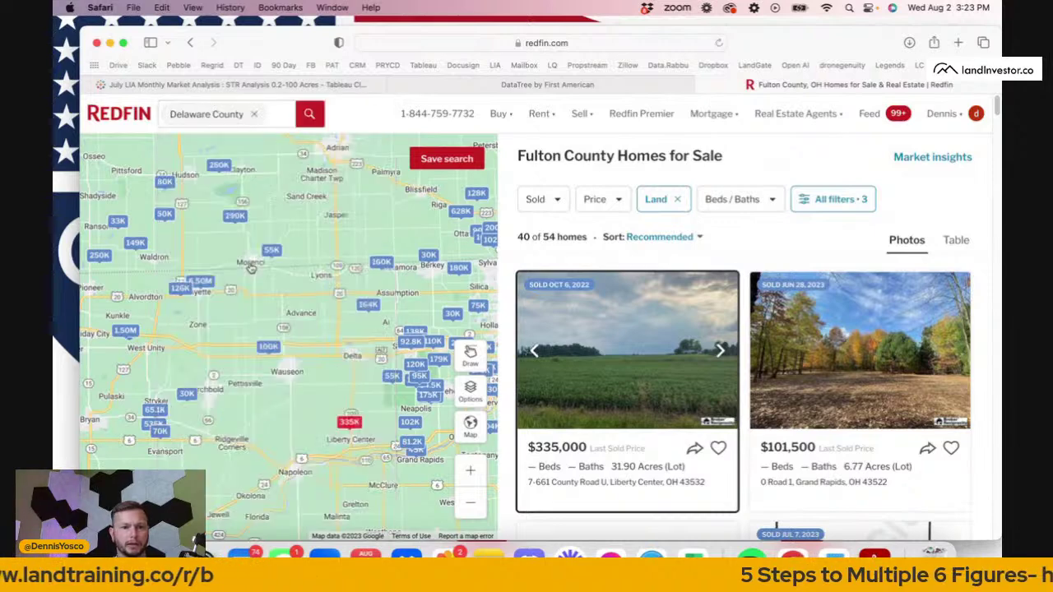
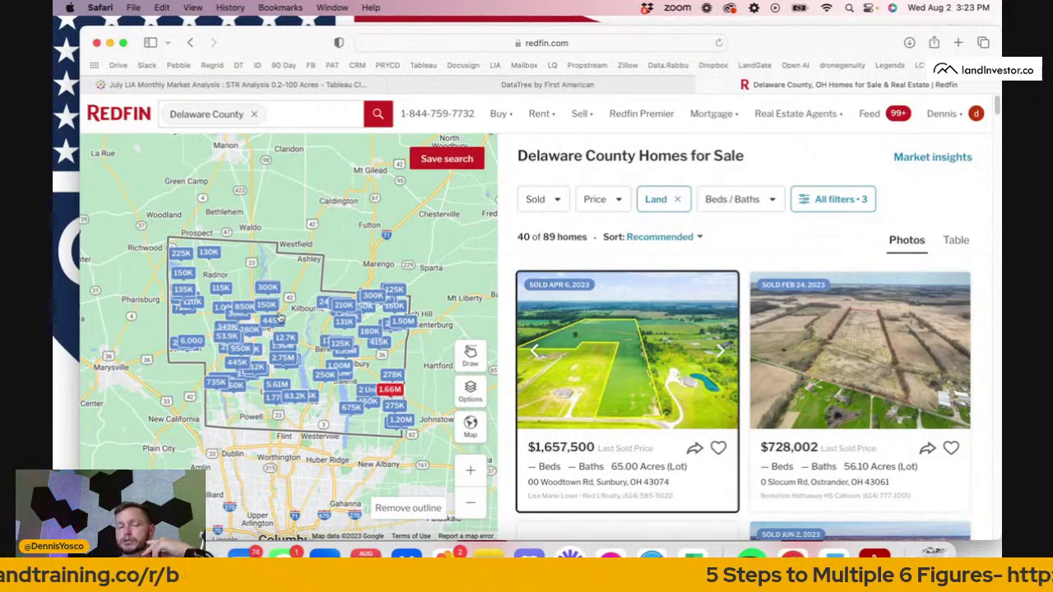
Filter the sold Delaware County land listings to a $125,000–$800,000 price range, leaving 70 results.
scroll(220, 289, up, 3)
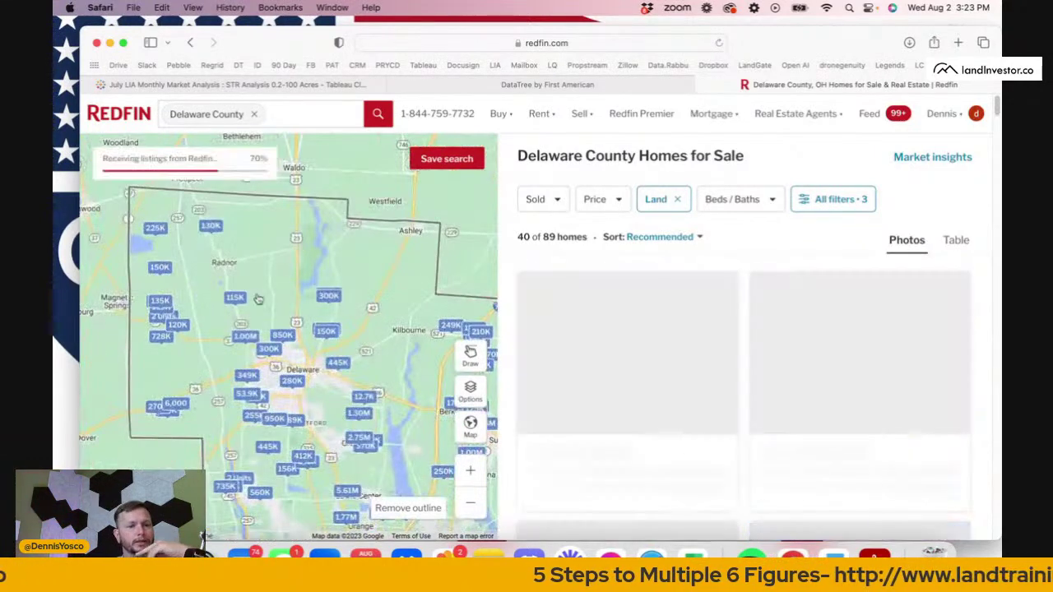
scroll(325, 329, down, 3)
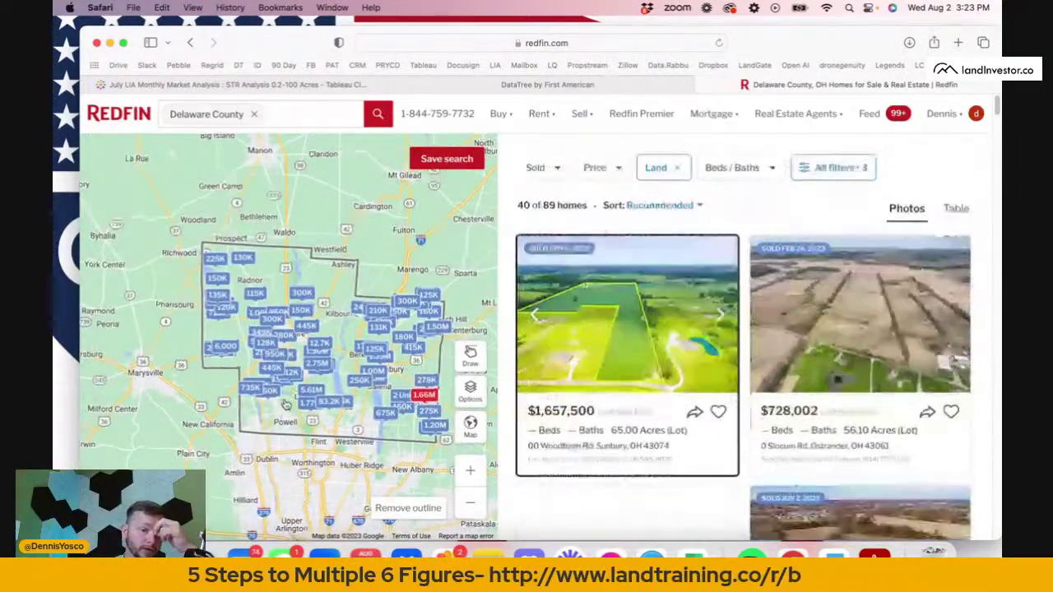
scroll(280, 378, down, 3)
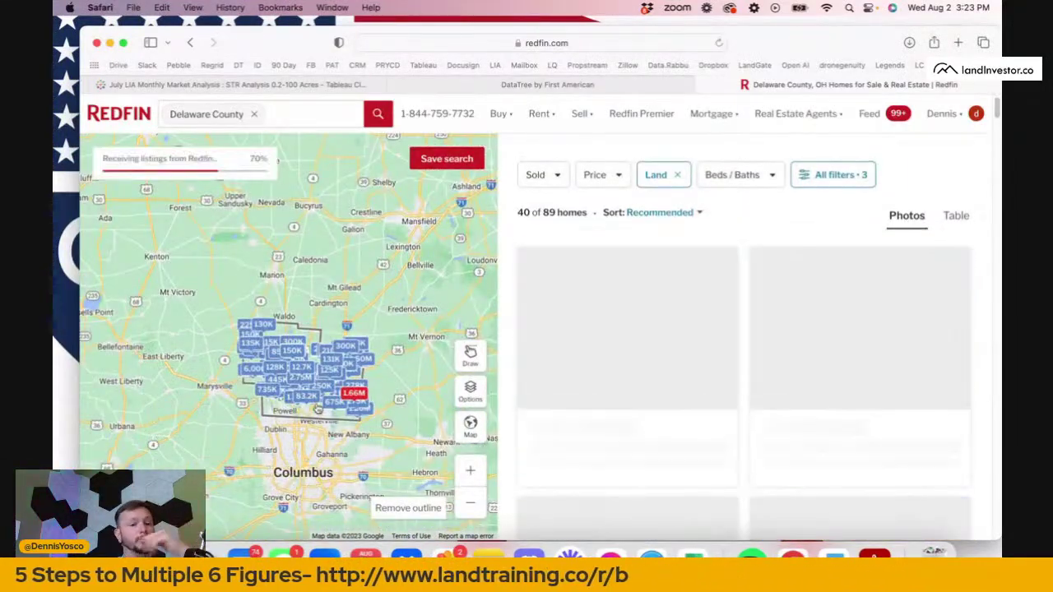
scroll(318, 409, up, 3)
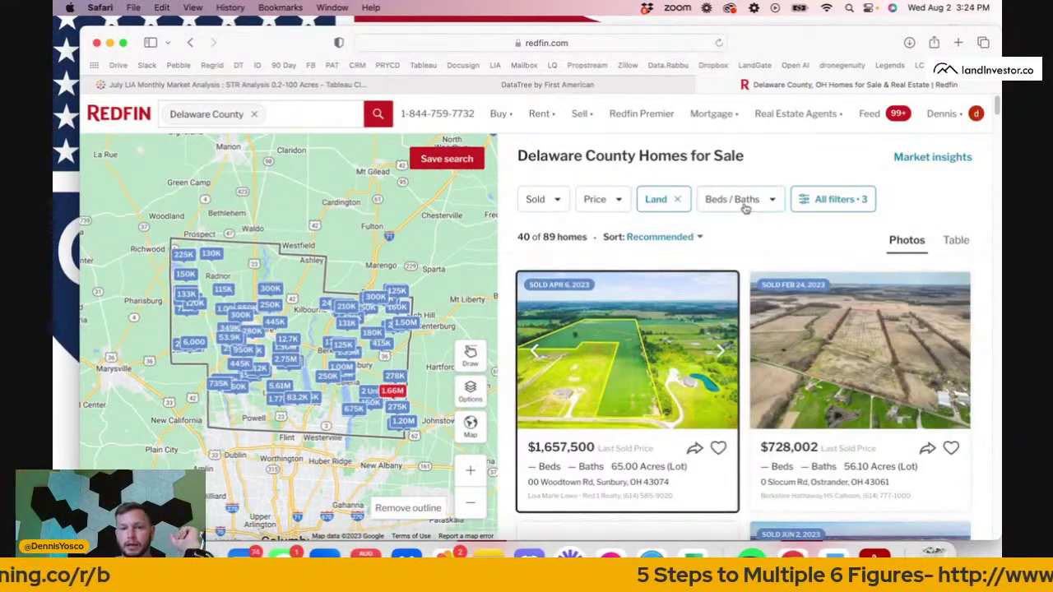
click(840, 199)
click(701, 322)
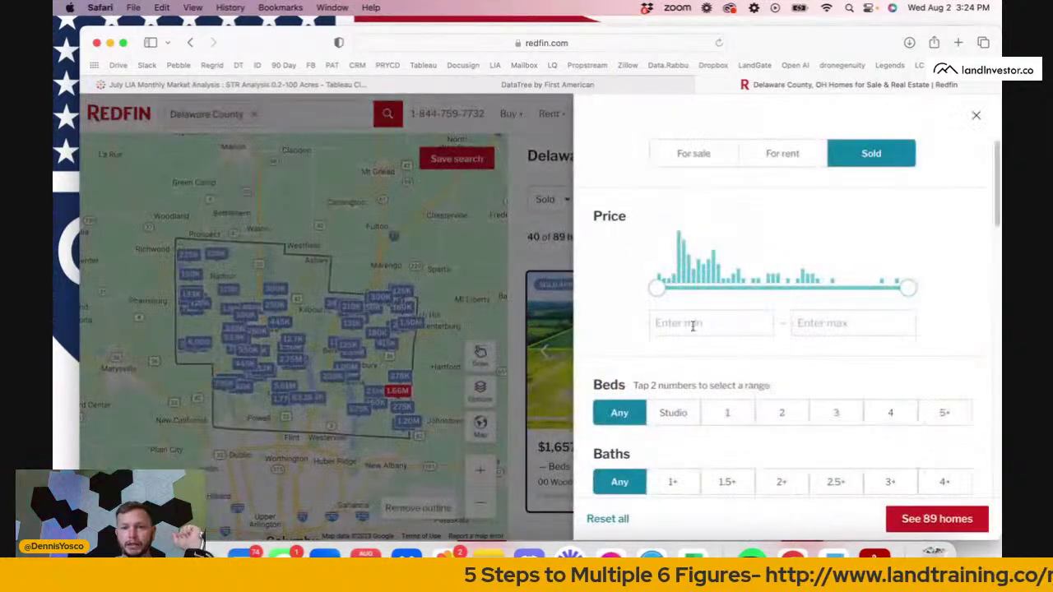
text(125,000)
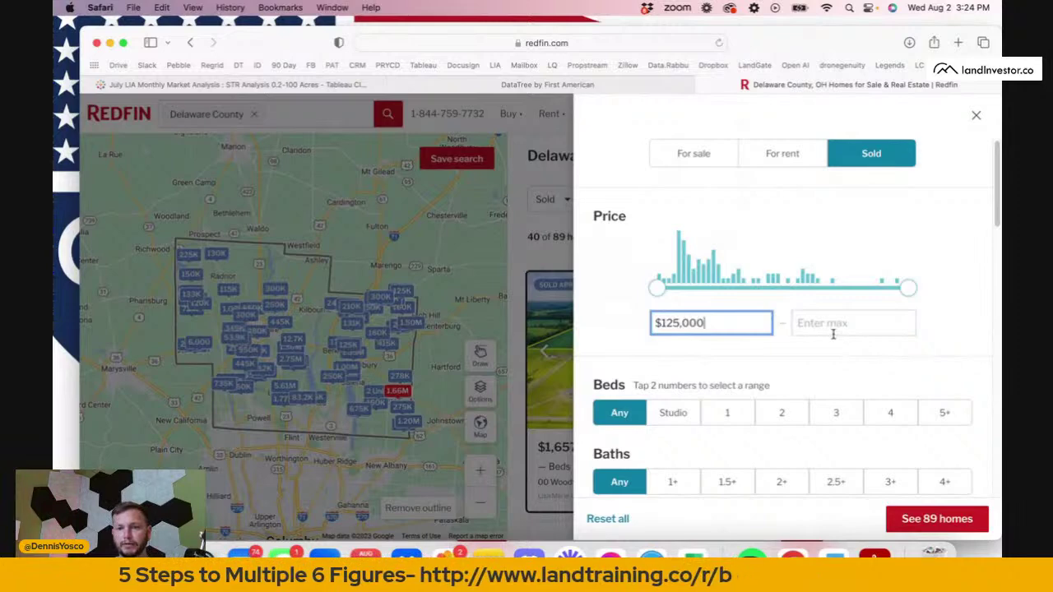
click(832, 329)
text(800,000)
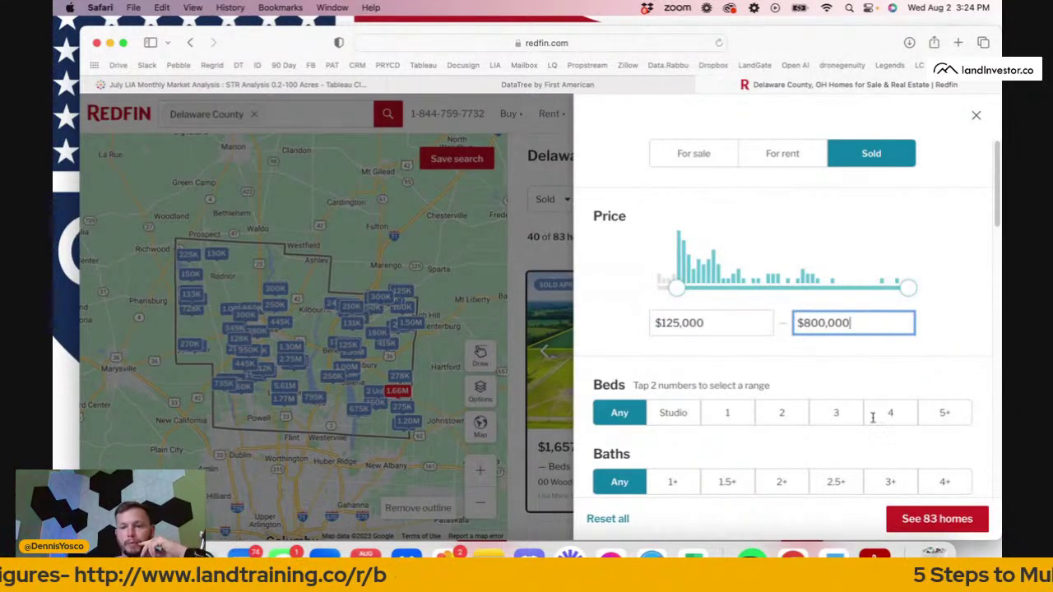
click(887, 367)
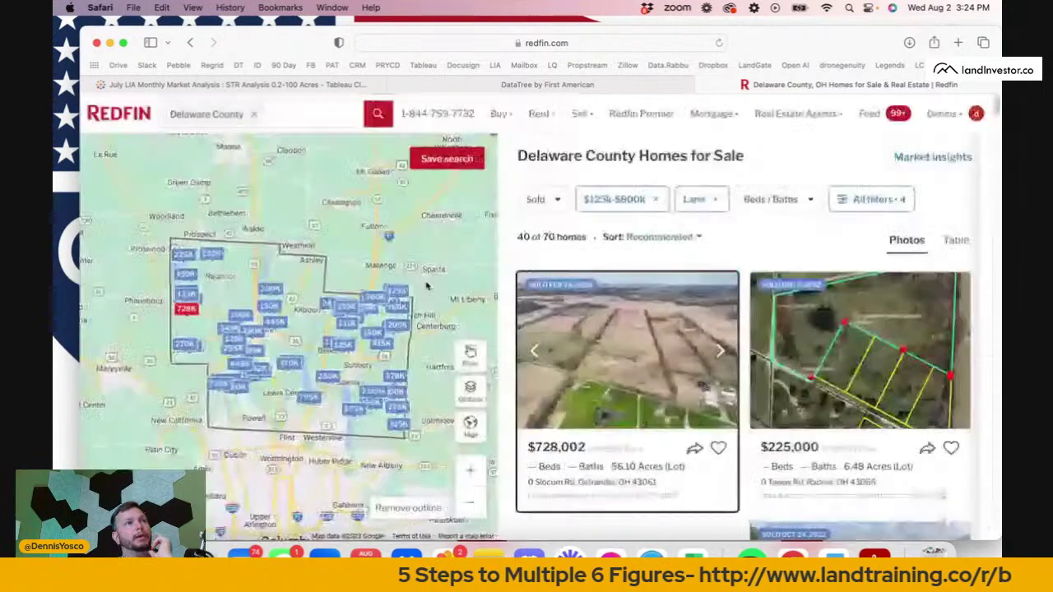
click(426, 285)
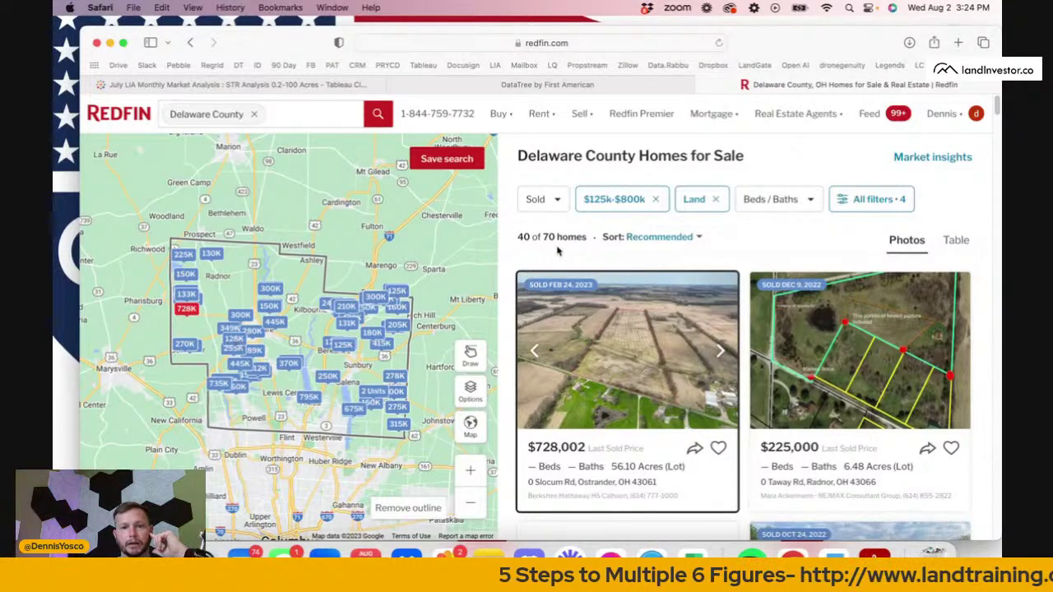
Change the listing status from sold (briefly trying Last 1 month) to For sale.
click(536, 202)
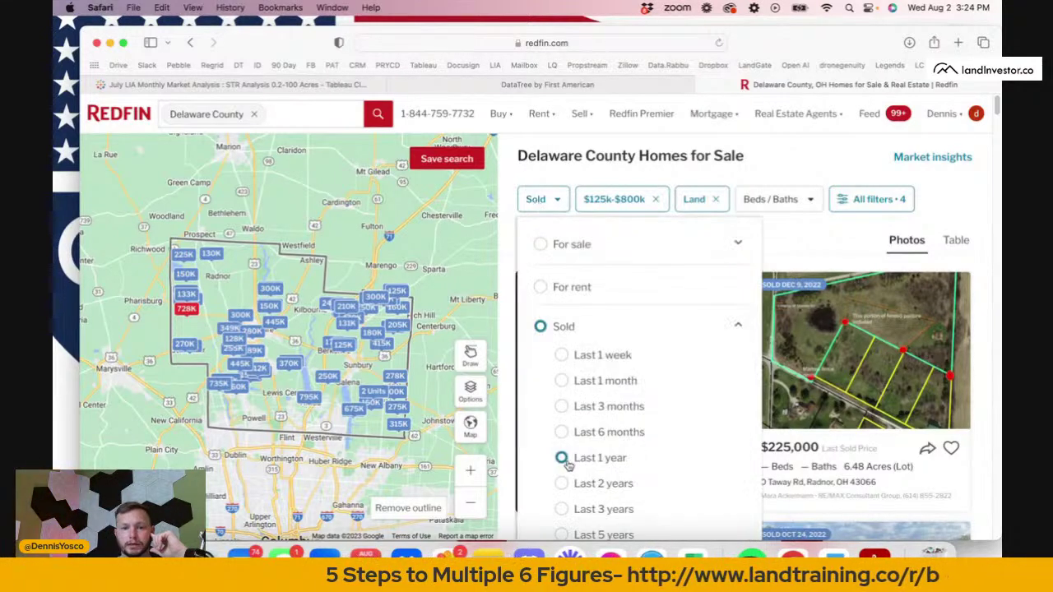
click(562, 380)
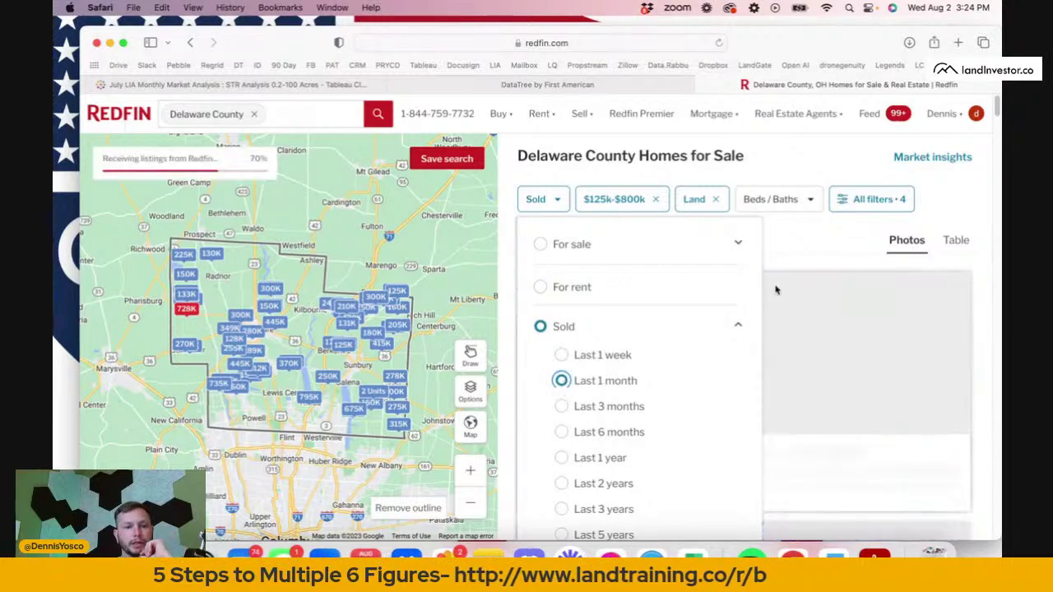
click(562, 380)
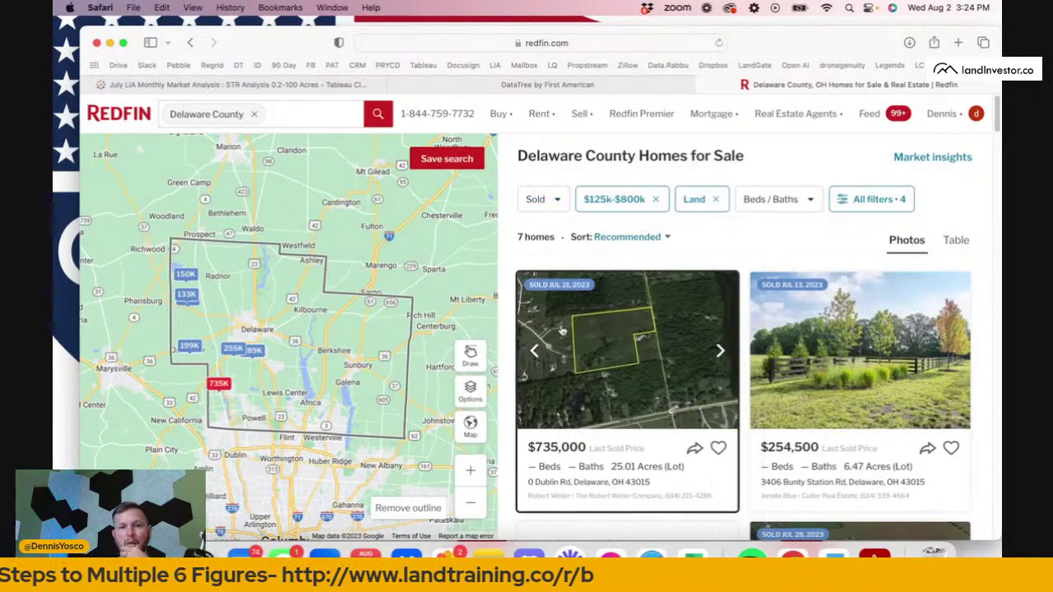
click(547, 204)
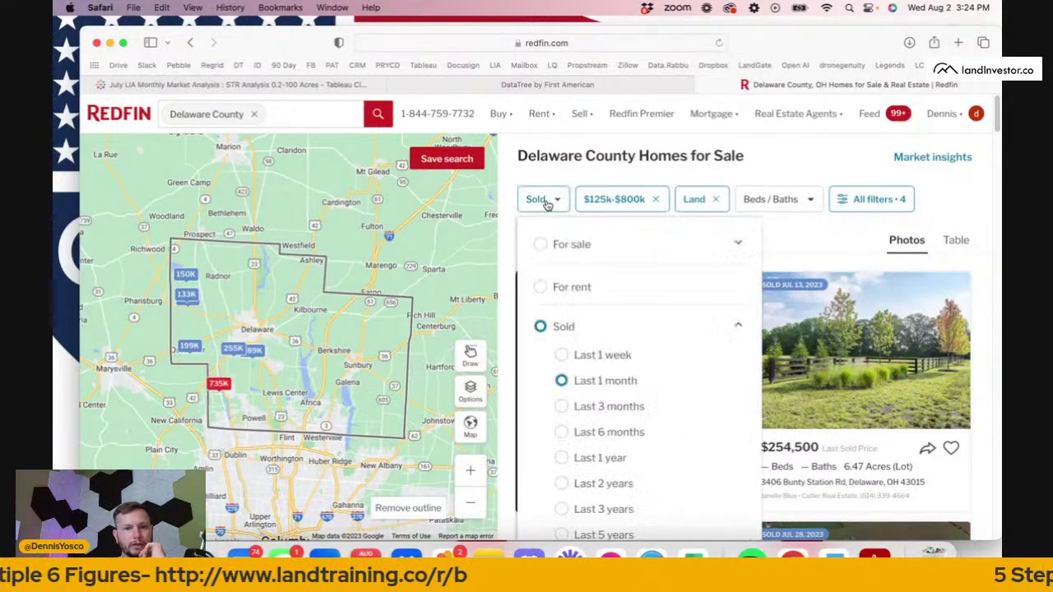
click(540, 244)
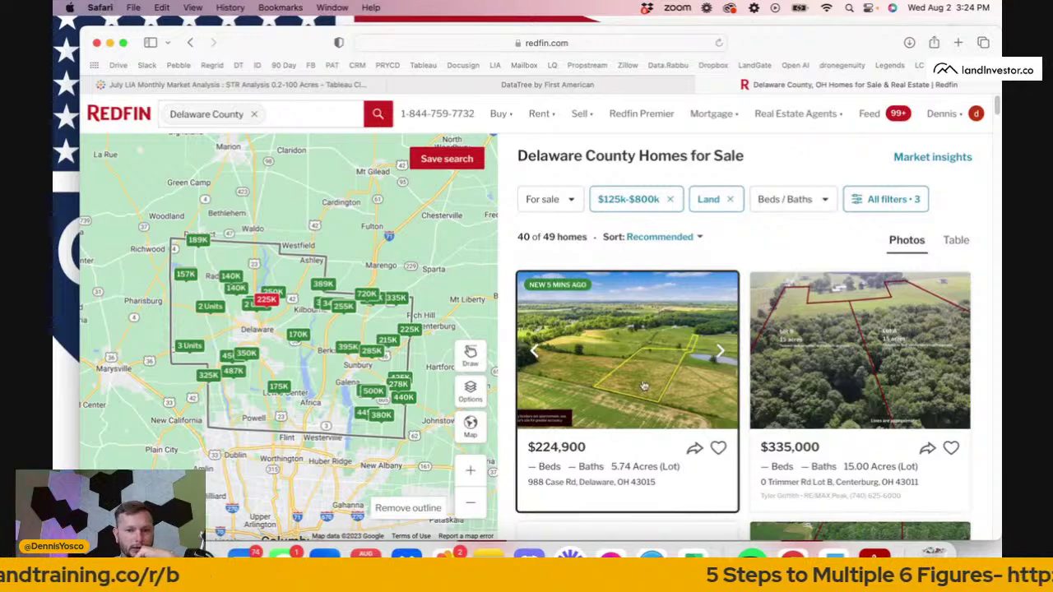
Scroll through the 49 for-sale land listings, then move to the DataTree parcel search.
scroll(695, 431, down, 5)
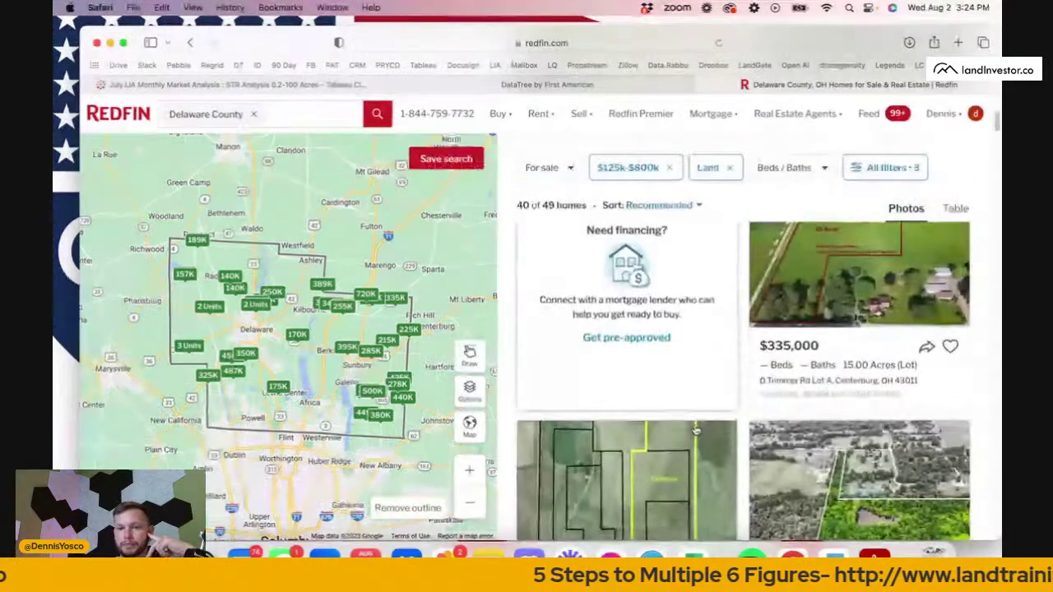
scroll(695, 430, down, 5)
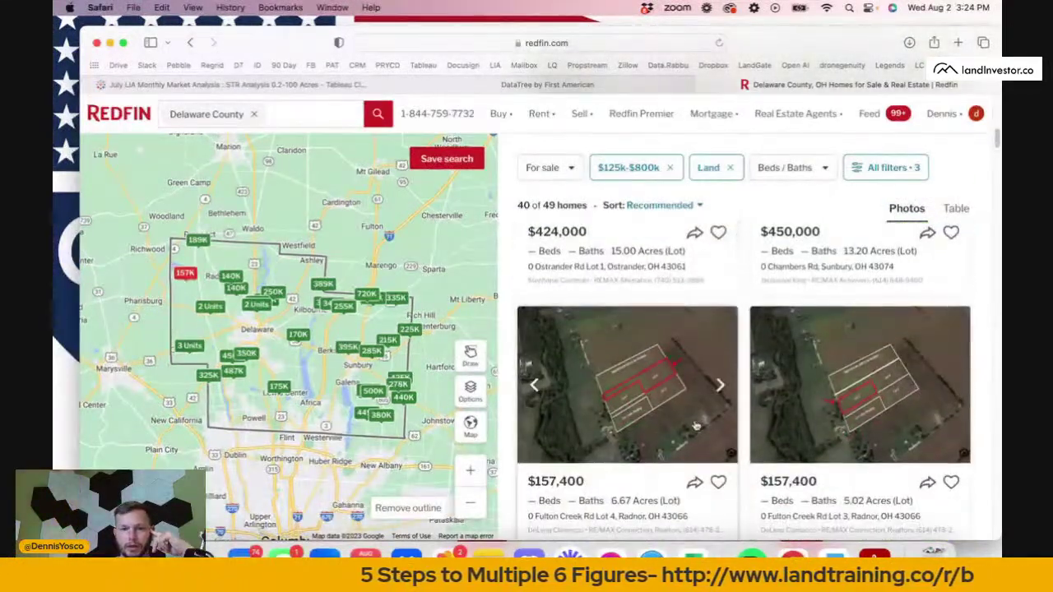
scroll(696, 425, up, 10)
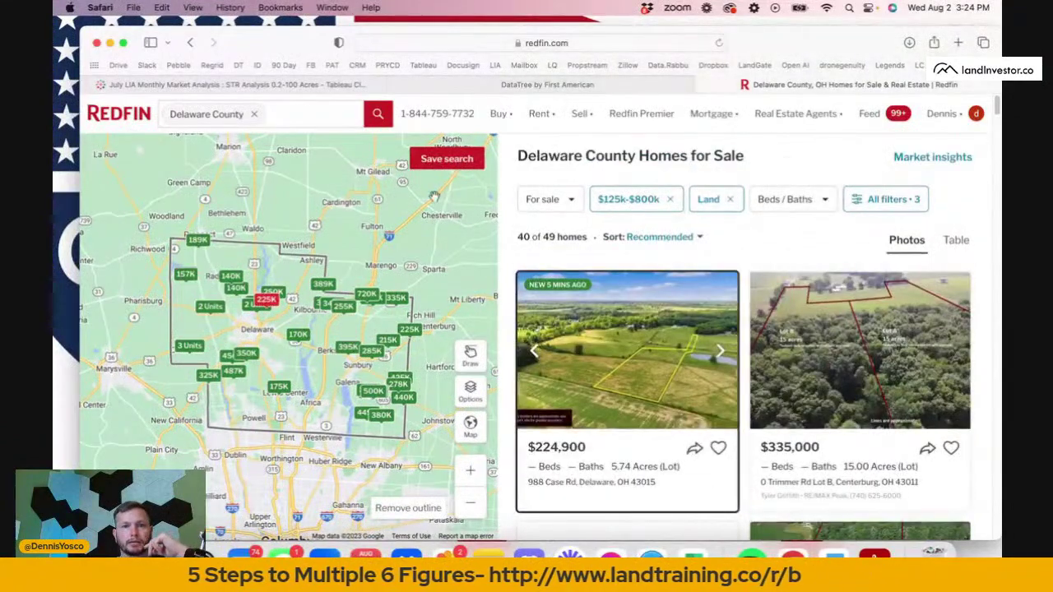
click(484, 86)
Start an Advanced Search with Ohio selected as the state.
scroll(693, 360, down, 2)
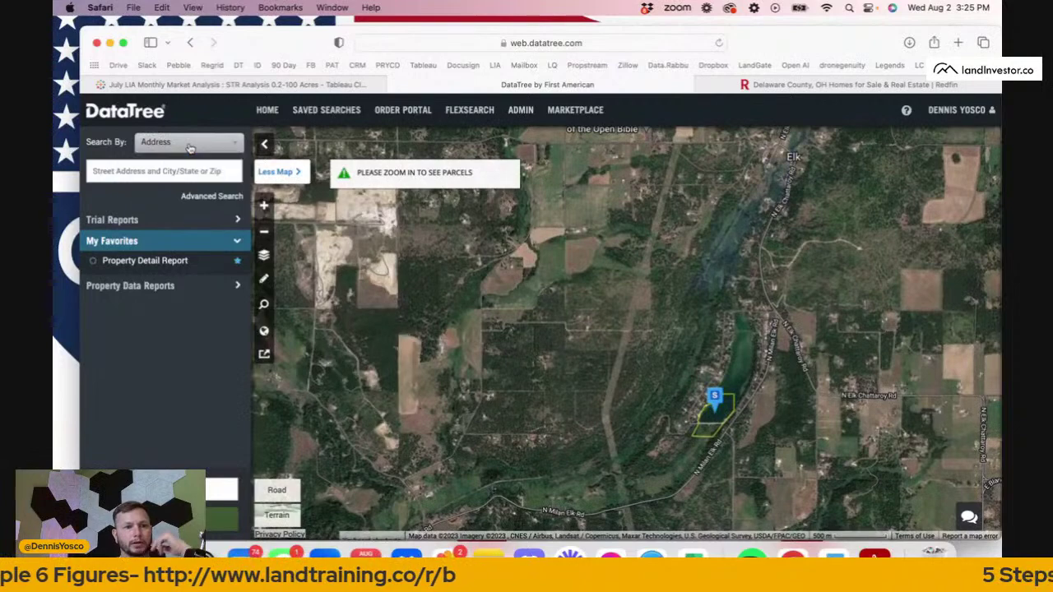
click(197, 195)
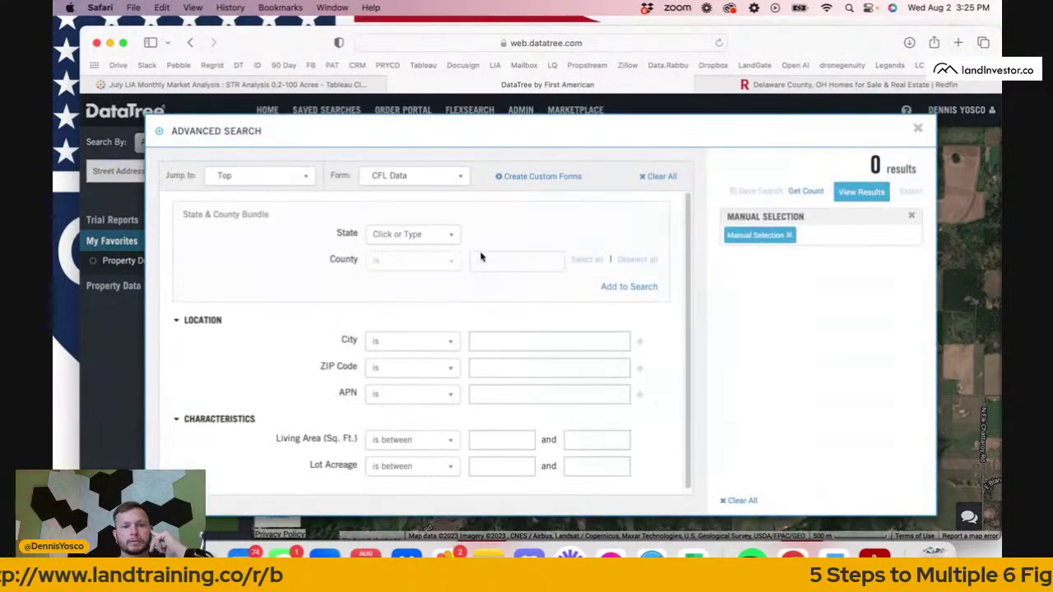
click(434, 236)
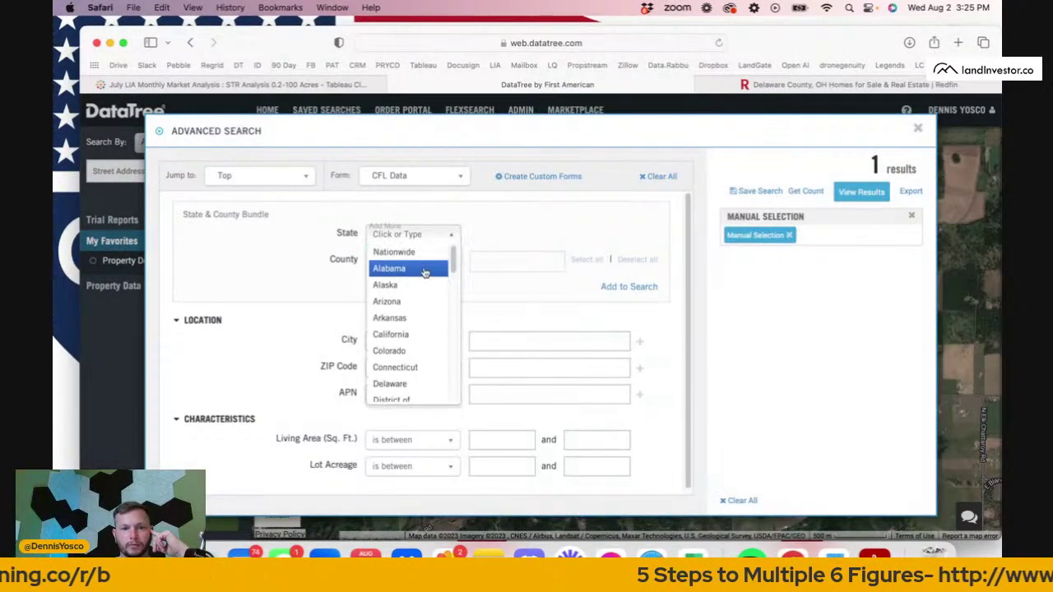
text(o)
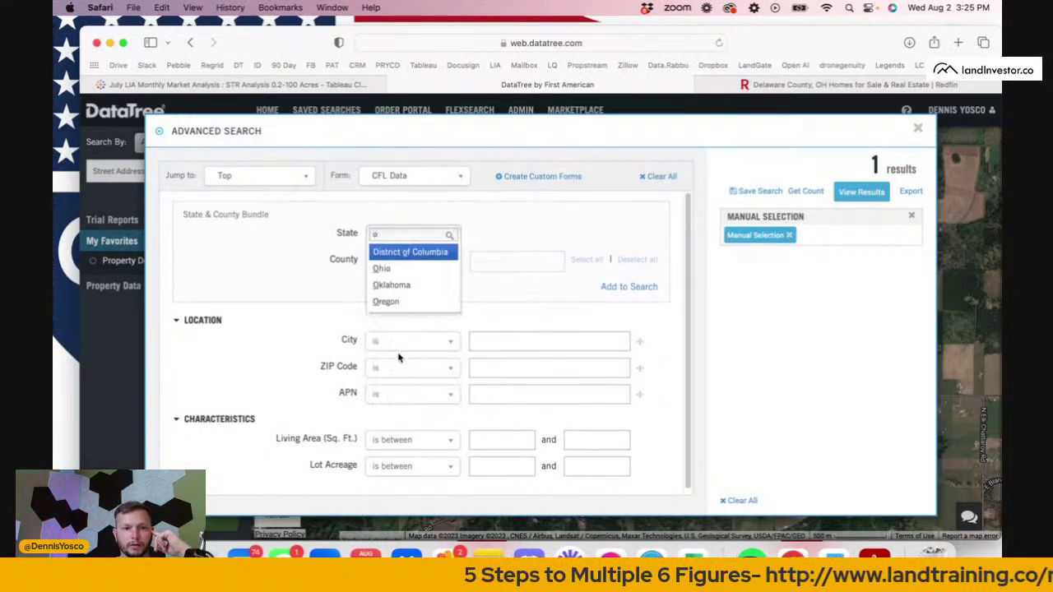
click(383, 269)
Add Delaware County to the county filter and bring up the form layout choices.
click(494, 259)
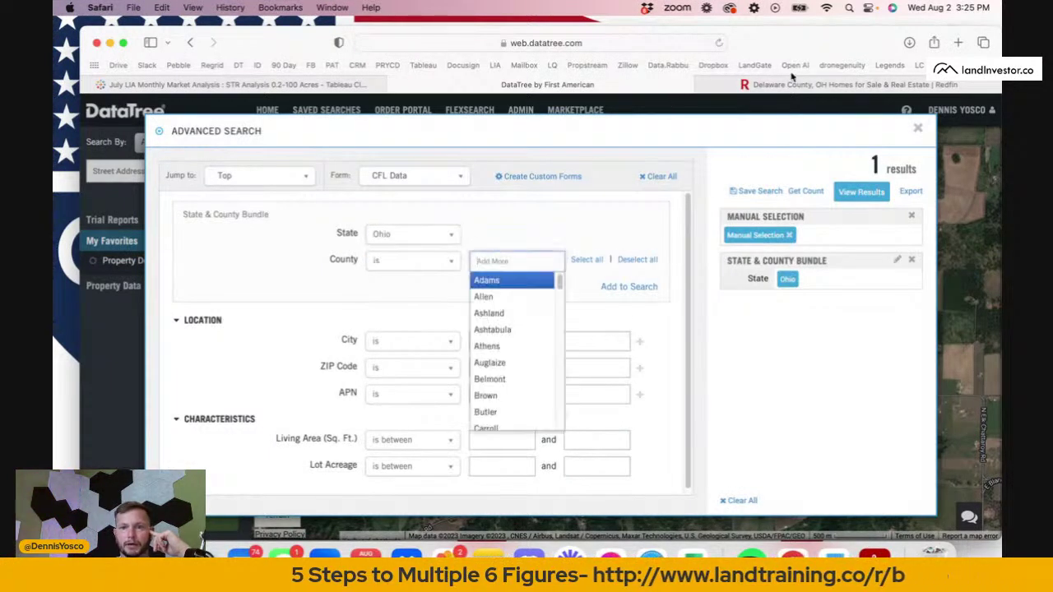
text(del)
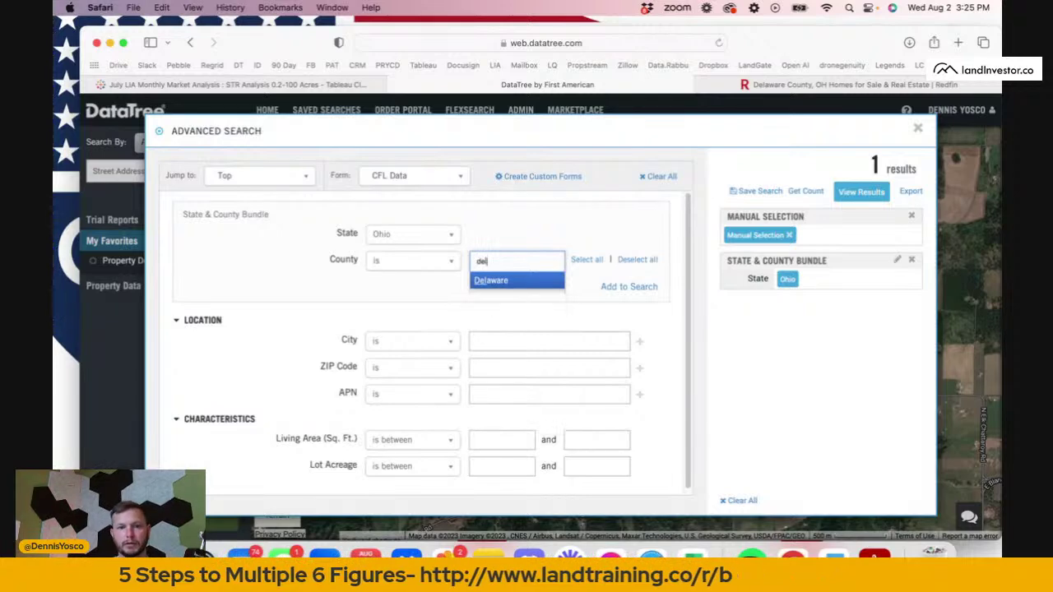
click(507, 281)
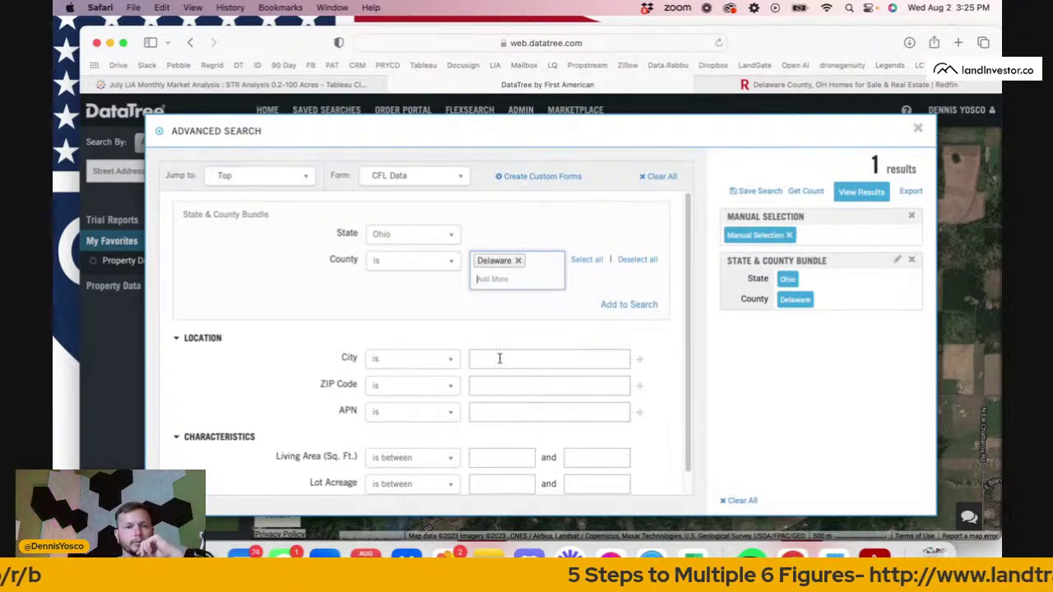
scroll(500, 355, down, 1)
click(419, 178)
Switch the search form to the All Filters layout and scroll down to Characteristics.
click(394, 194)
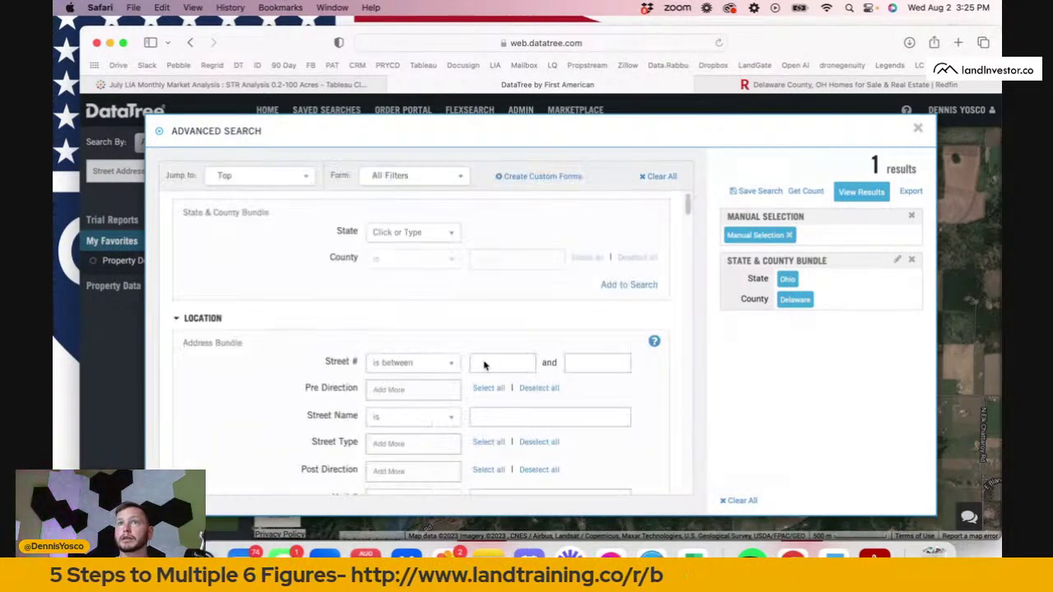
scroll(419, 401, down, 3)
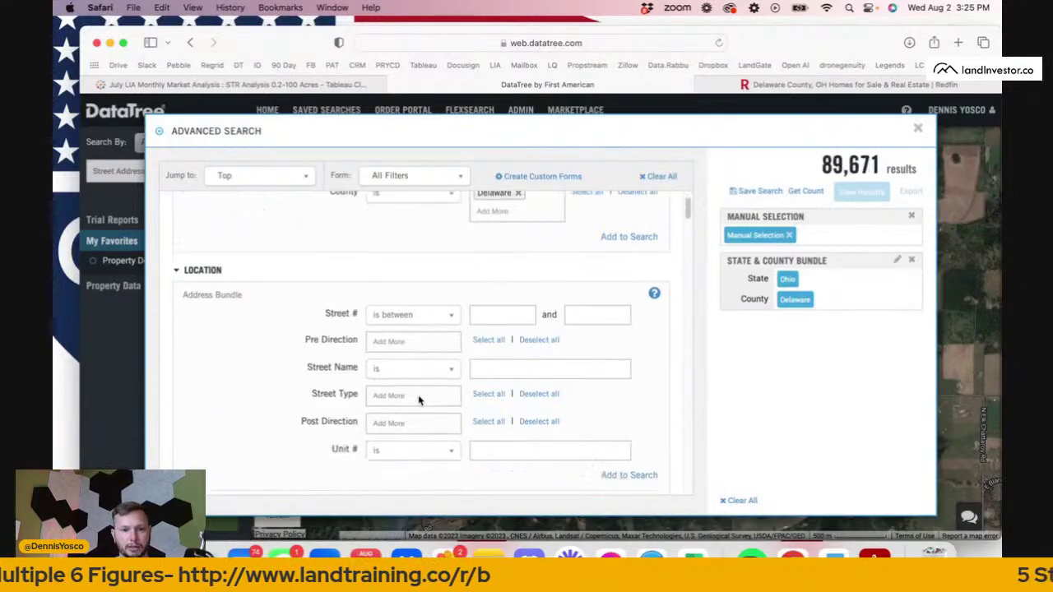
scroll(418, 395, down, 2)
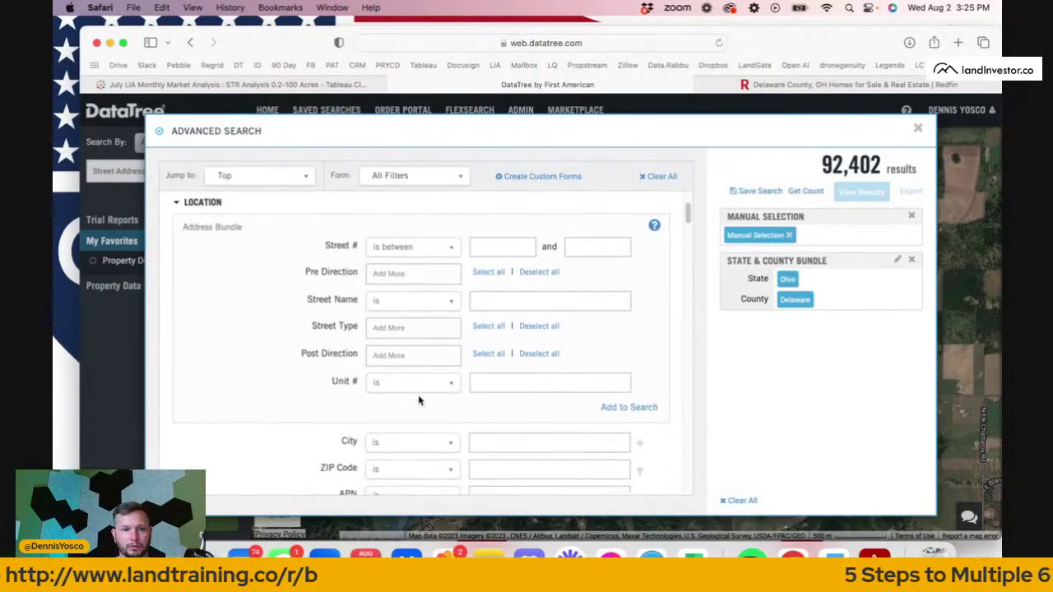
scroll(418, 401, down, 3)
scroll(418, 400, up, 4)
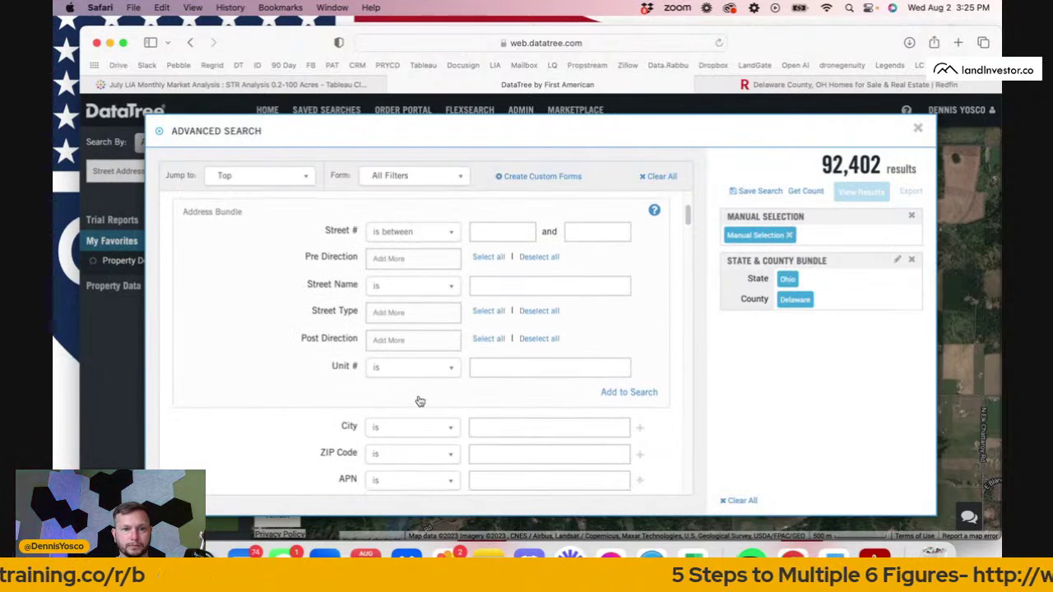
scroll(418, 400, up, 3)
scroll(419, 401, down, 6)
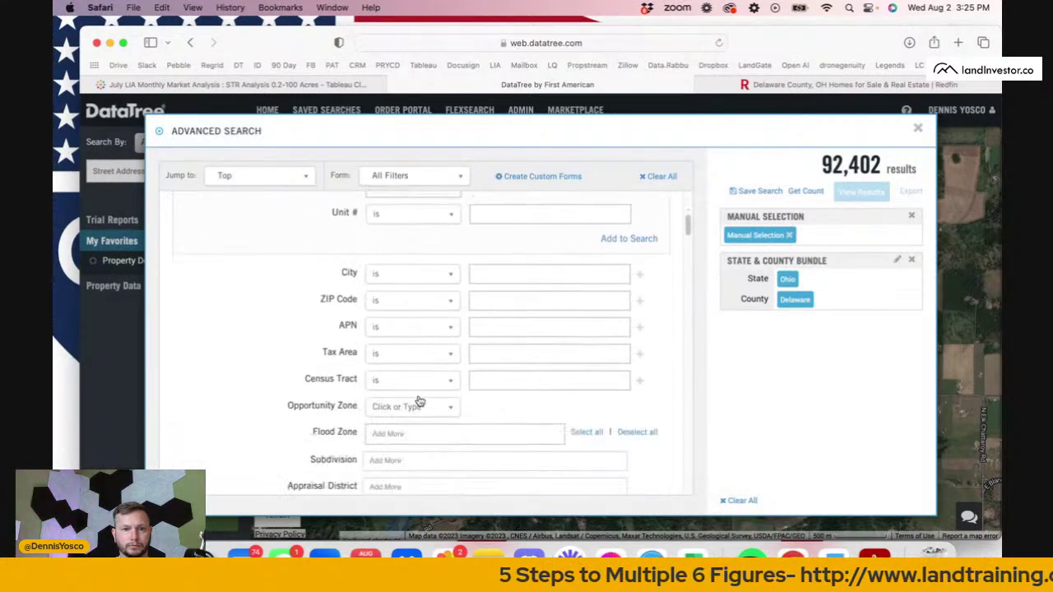
scroll(418, 400, down, 1)
scroll(406, 405, down, 8)
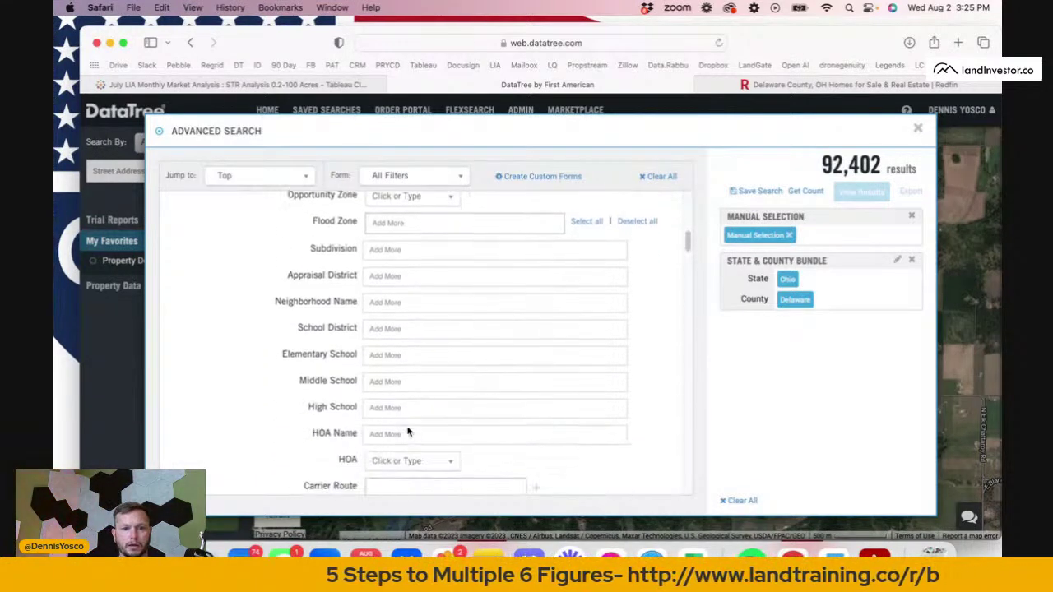
scroll(407, 429, down, 10)
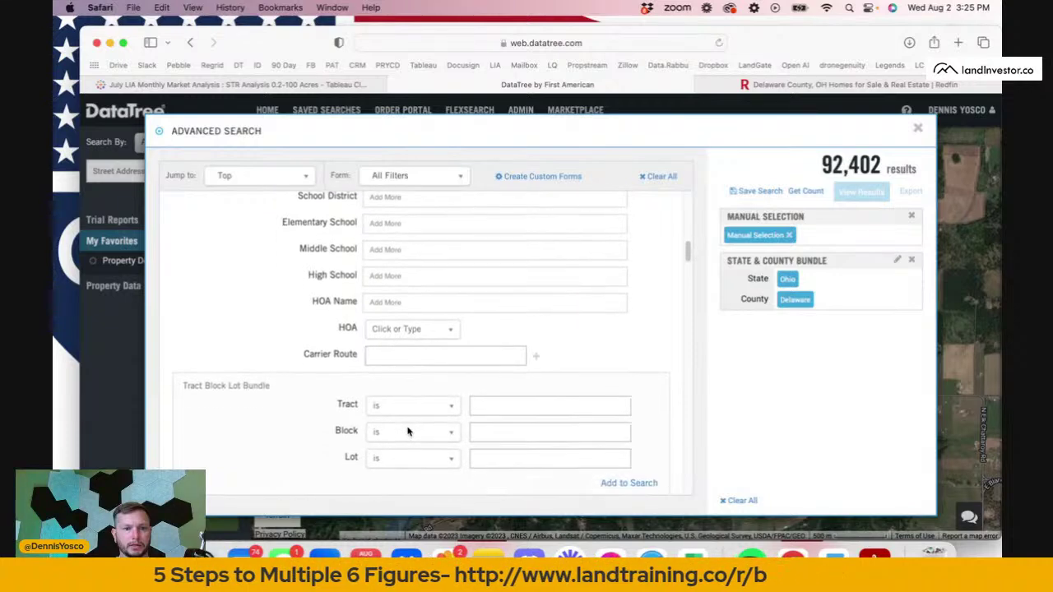
scroll(407, 425, down, 5)
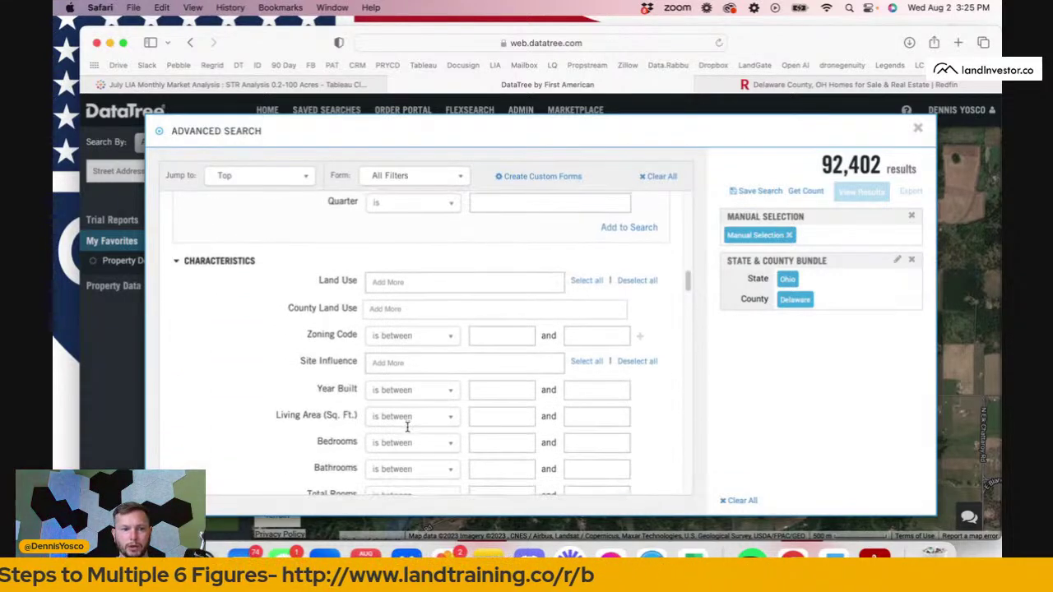
Set living area 0–700 sq ft and lot acreage 4.9–29.9, updating the count to 3,461.
click(622, 378)
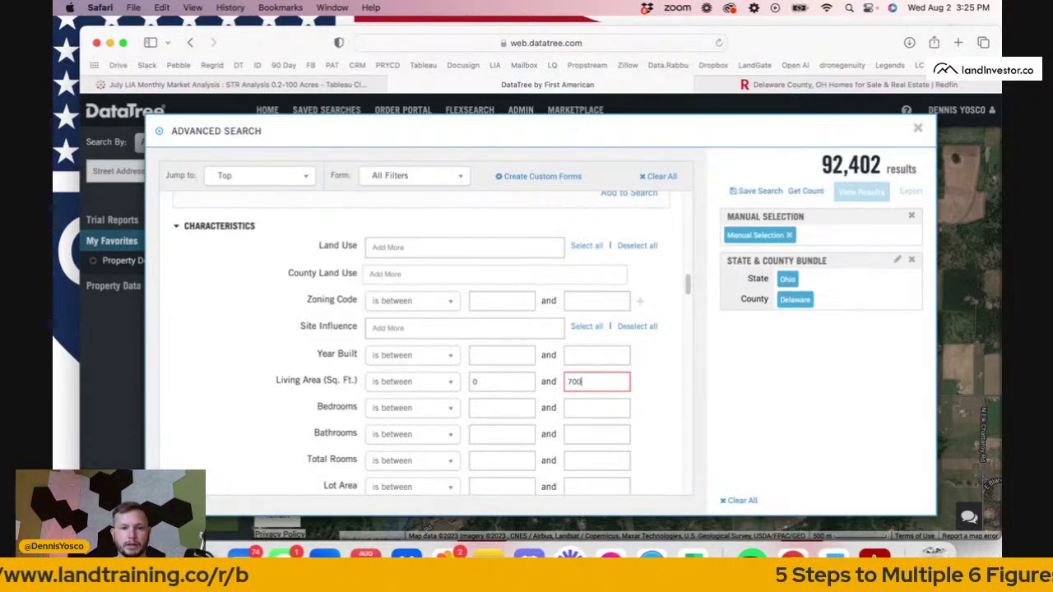
scroll(520, 429, down, 3)
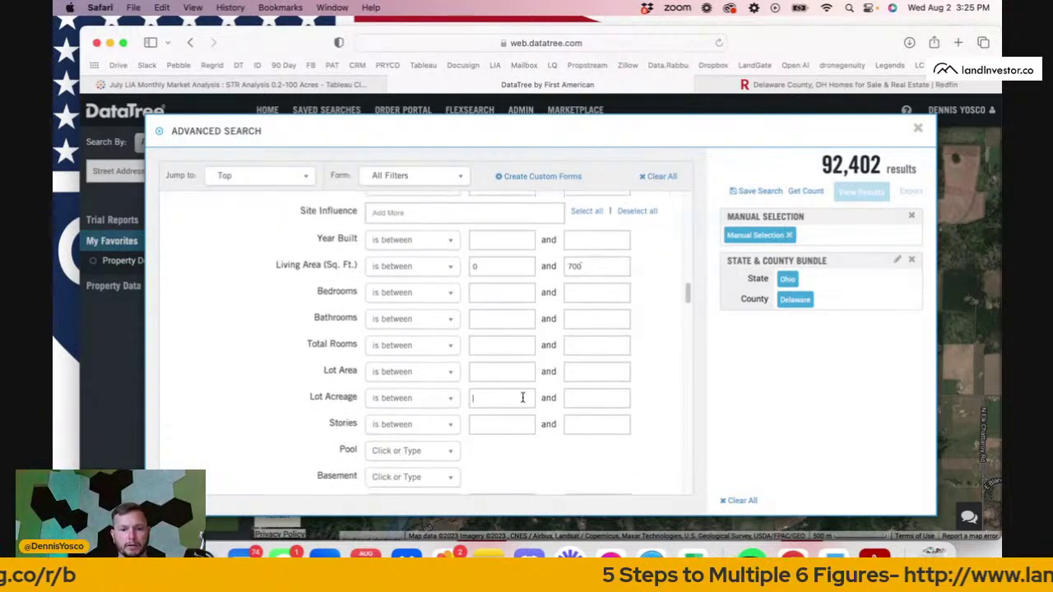
text(5)
click(604, 397)
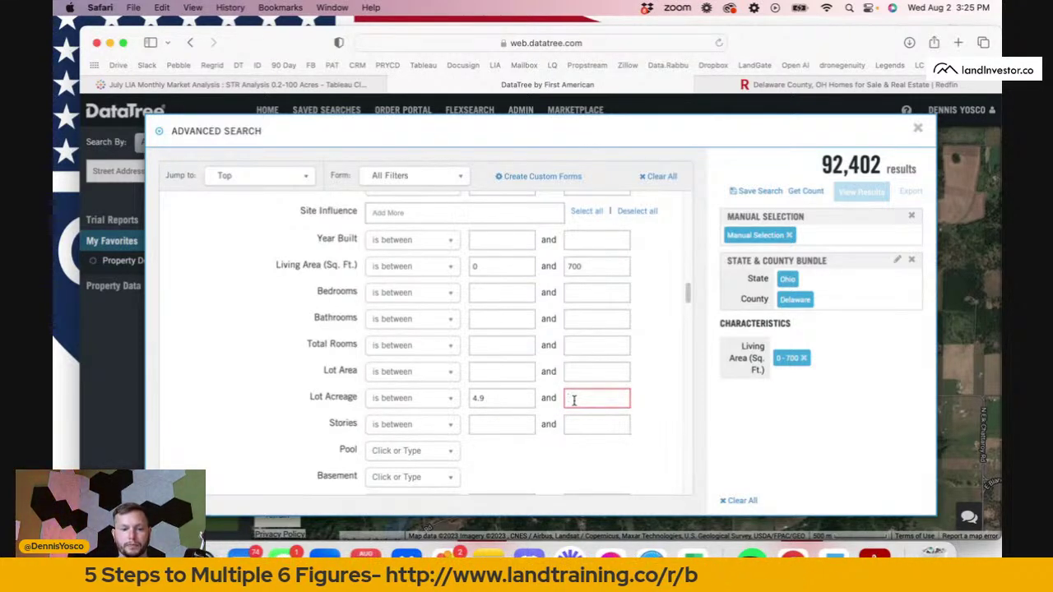
text(29.9)
click(806, 191)
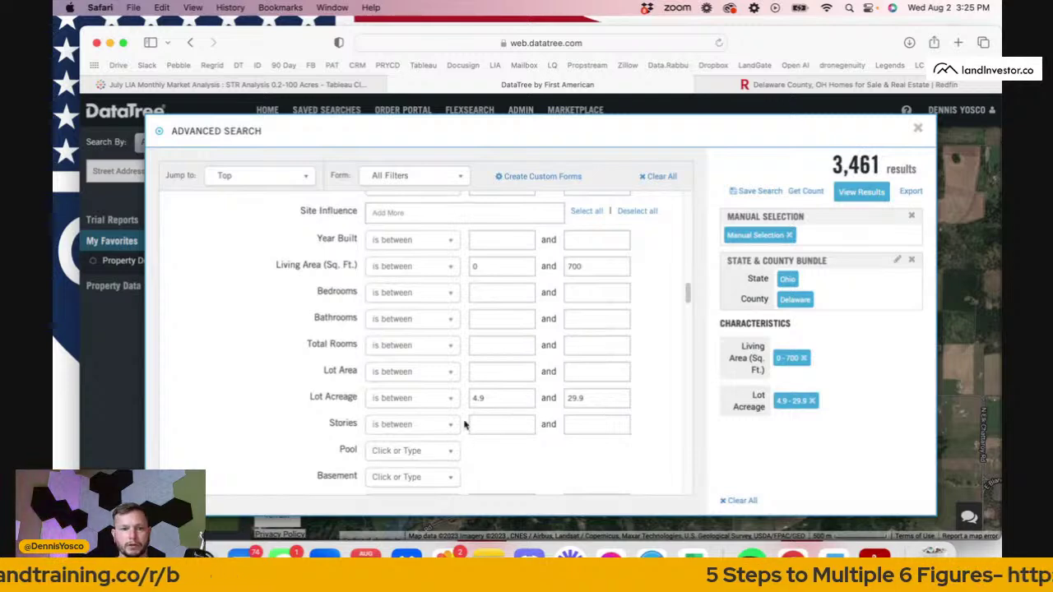
Set the owner Do Not Mail filter to Exclude Do Not Mail.
scroll(464, 424, down, 10)
scroll(464, 424, down, 5)
click(418, 394)
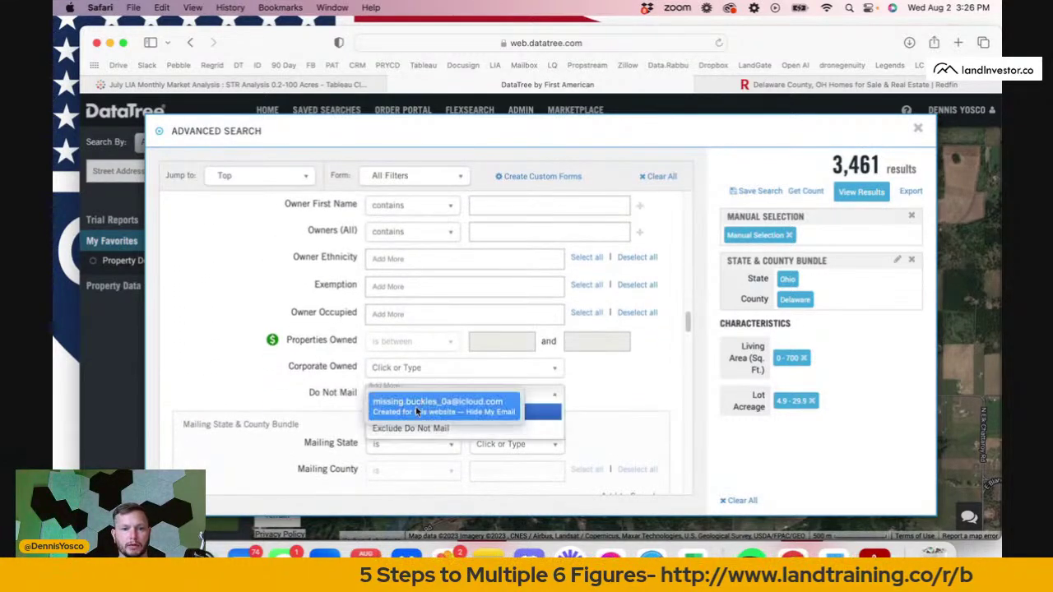
click(419, 428)
scroll(497, 415, down, 6)
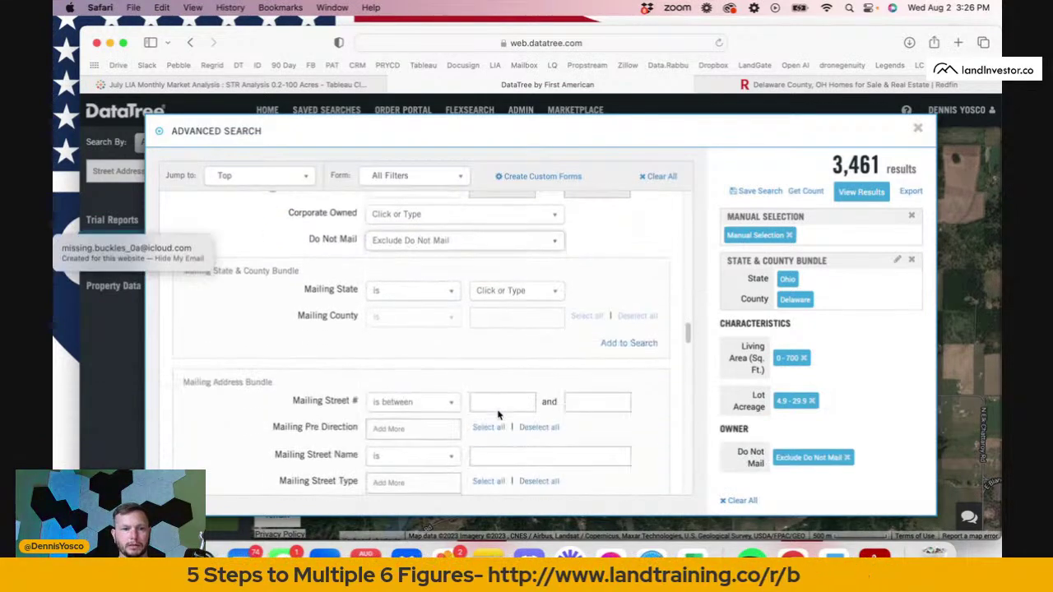
scroll(498, 414, down, 10)
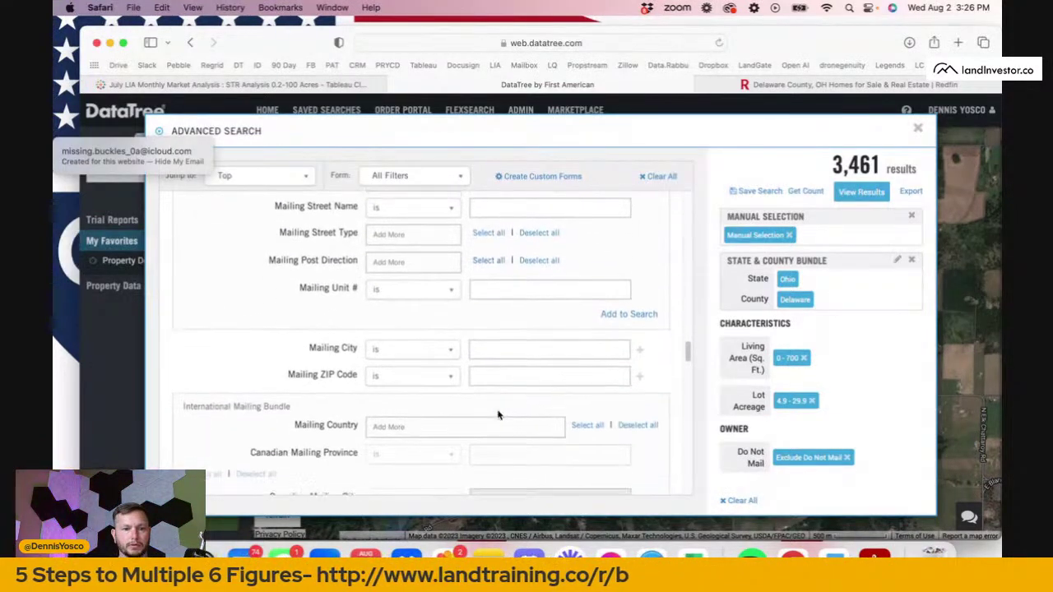
scroll(498, 414, up, 12)
scroll(498, 415, up, 4)
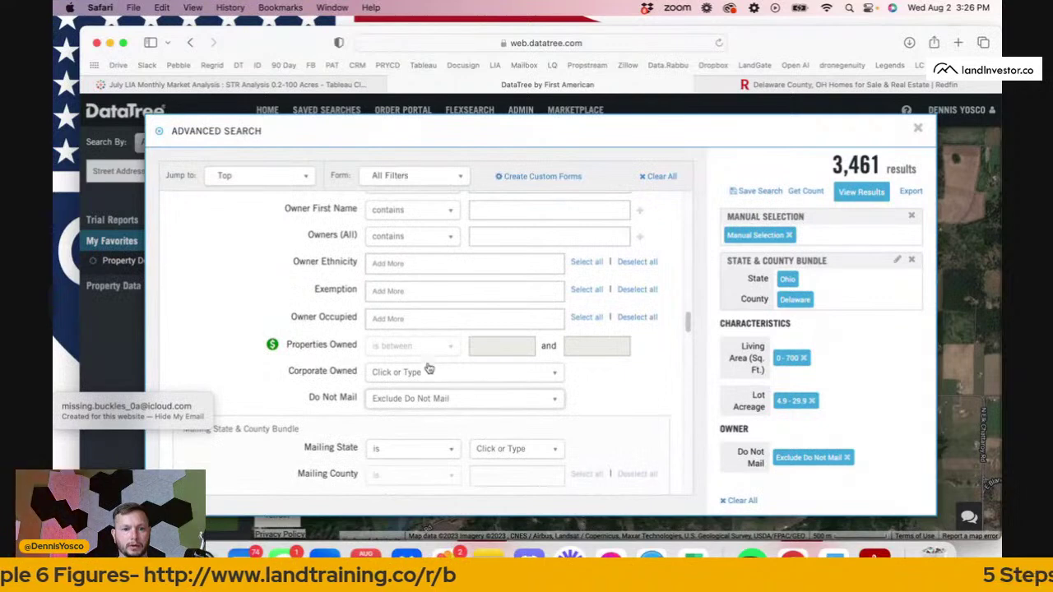
Try an Absentee Owner occupancy filter, remove it again, and refresh the count to 3,381.
click(428, 317)
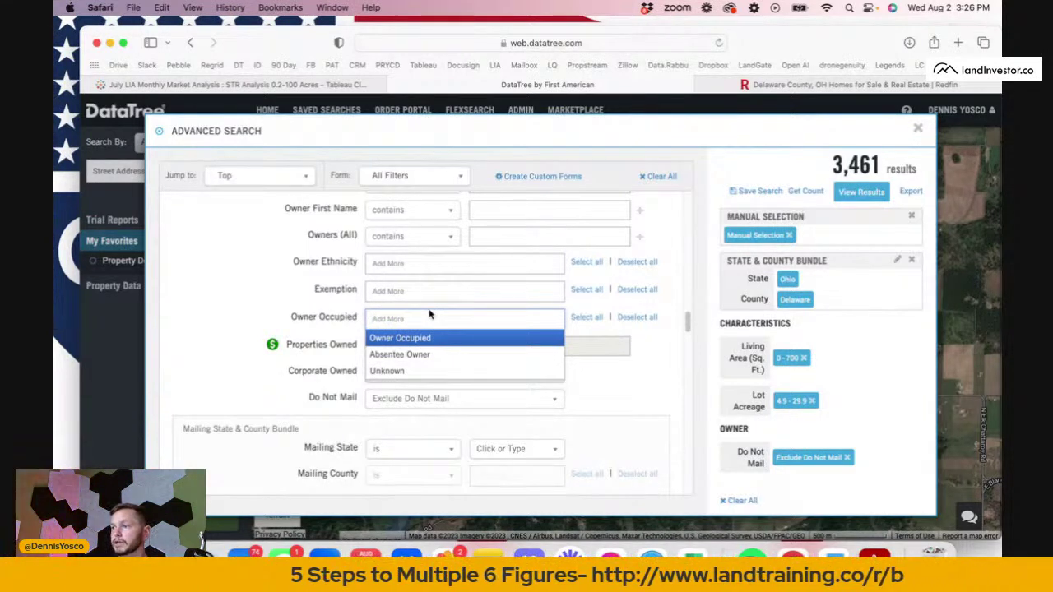
click(427, 355)
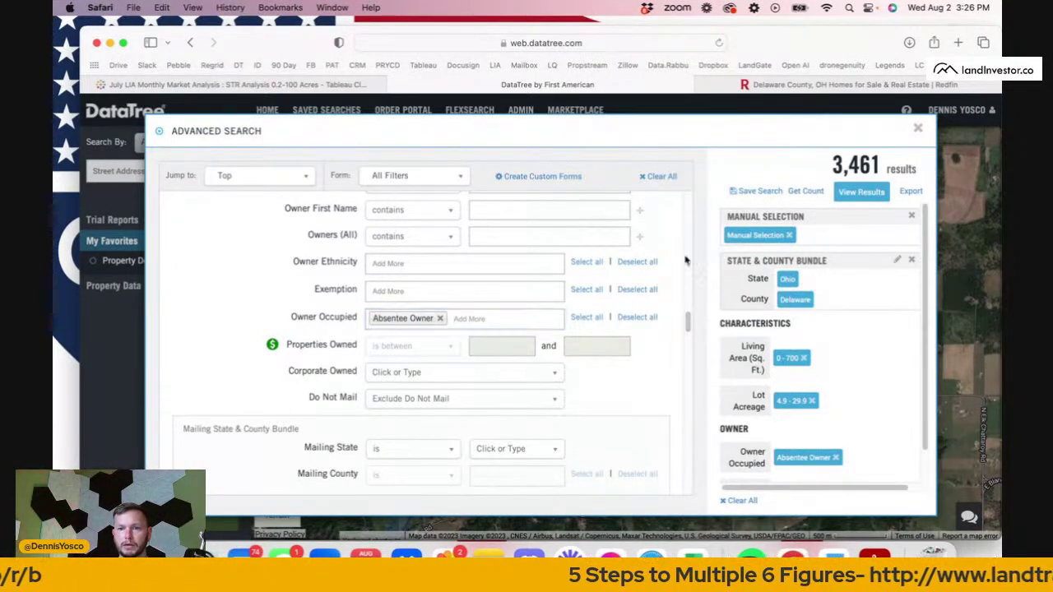
scroll(430, 329, up, 1)
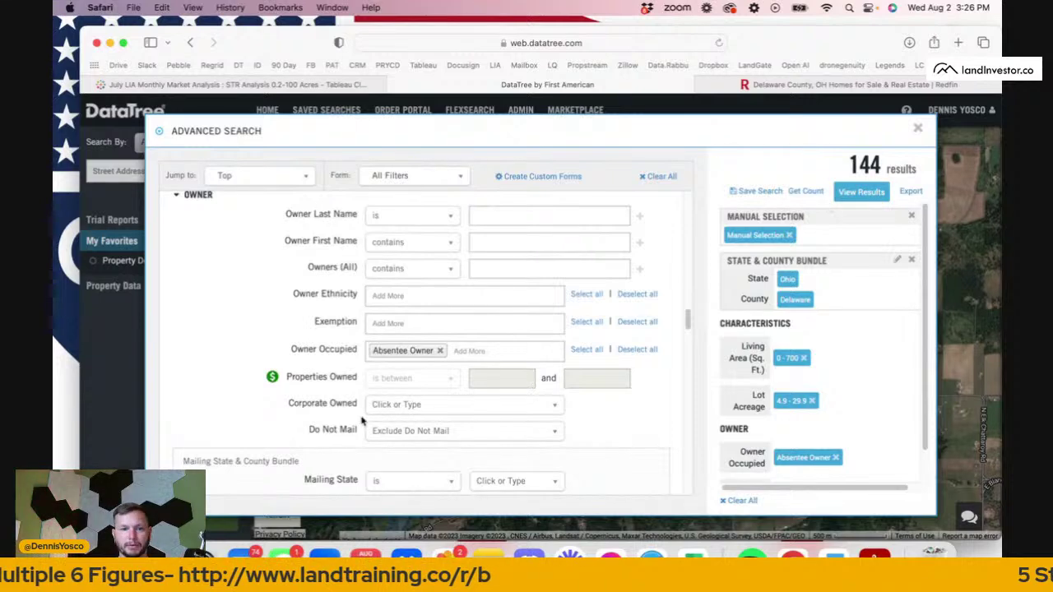
click(440, 351)
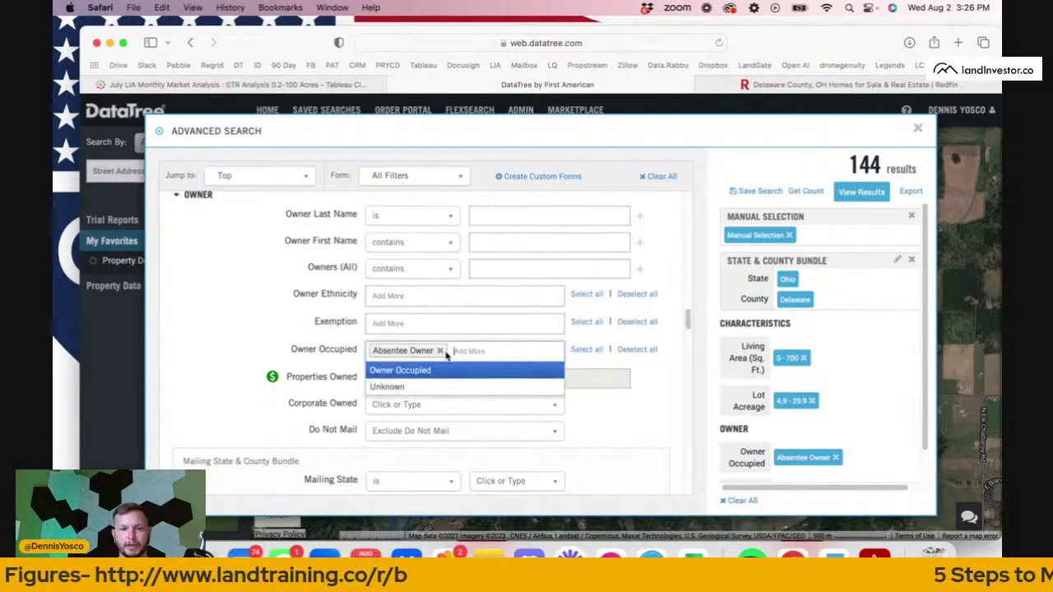
click(817, 193)
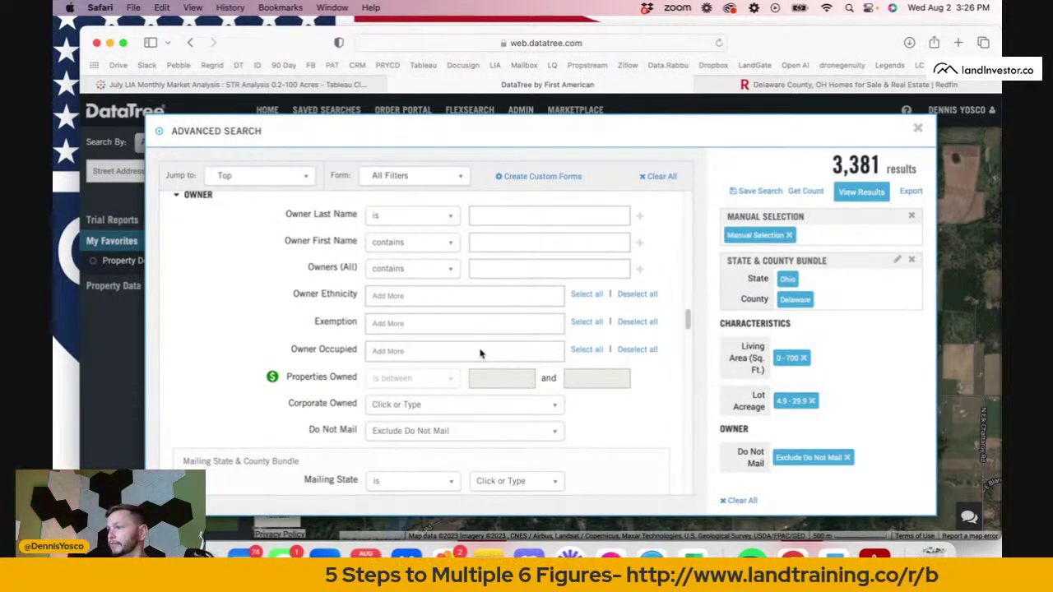
Scroll back up the Advanced Search form to review the location filters.
scroll(482, 354, up, 1)
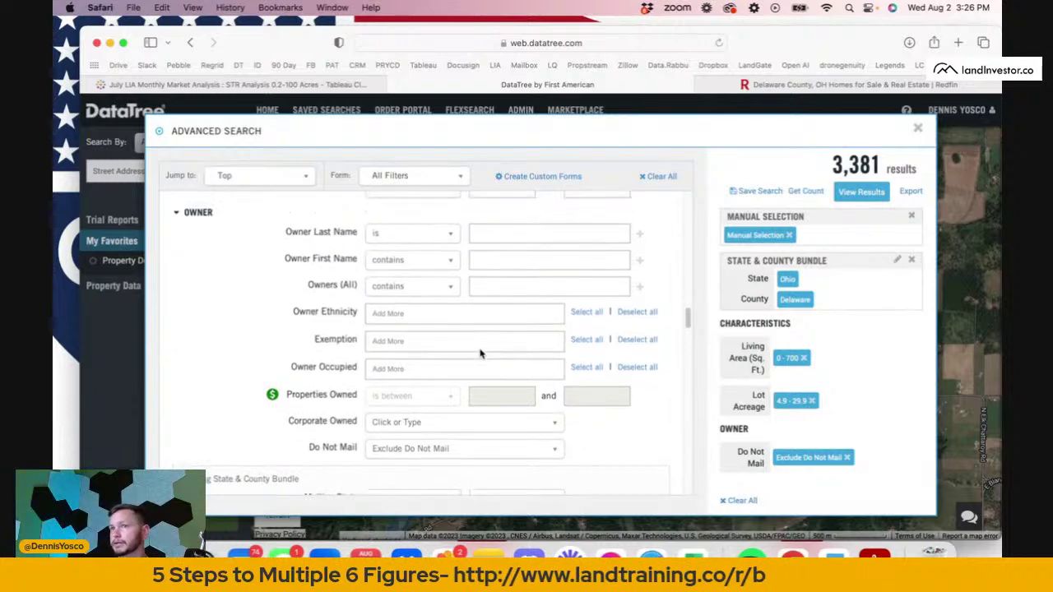
scroll(458, 397, up, 4)
scroll(416, 415, up, 7)
scroll(415, 415, up, 10)
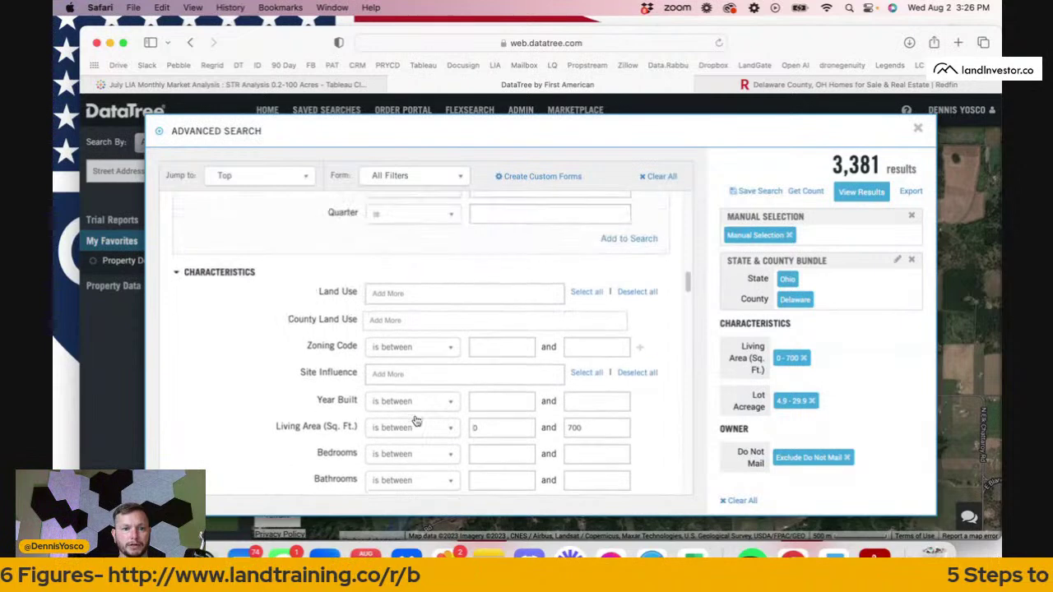
scroll(413, 383, up, 10)
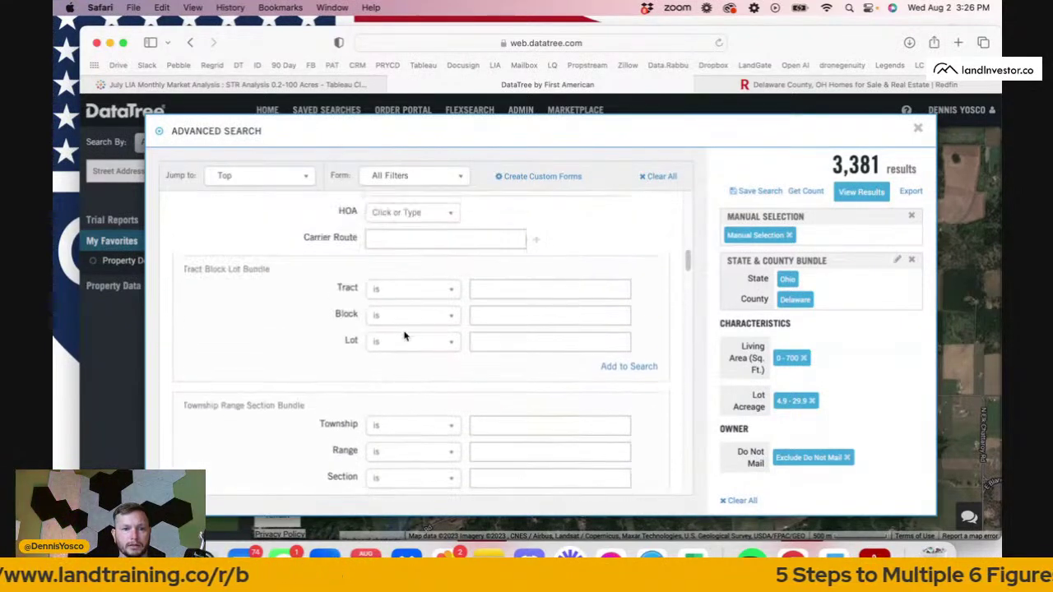
scroll(404, 334, up, 6)
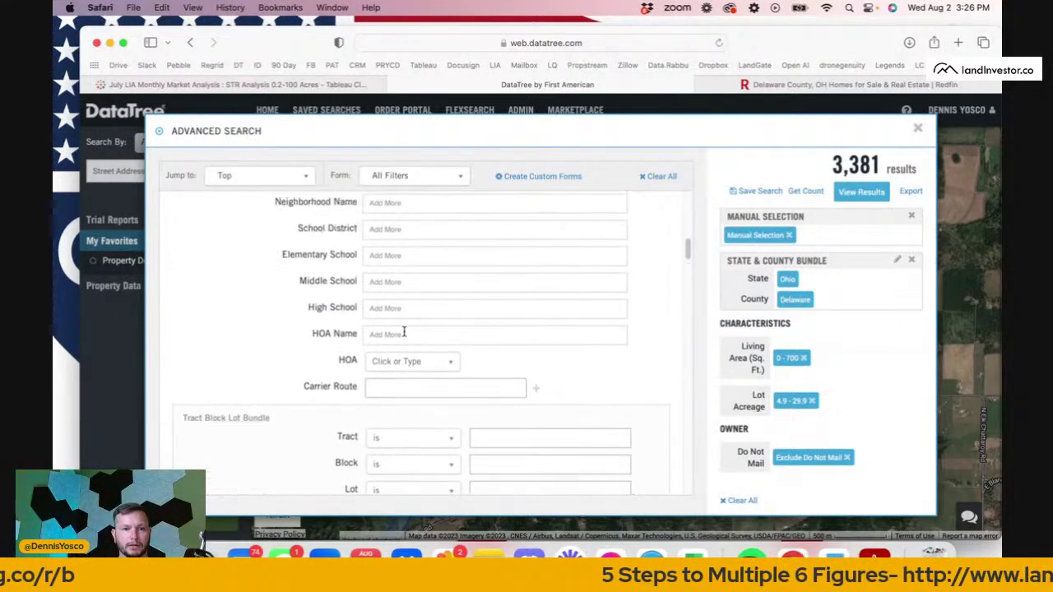
scroll(404, 333, up, 4)
scroll(404, 336, up, 8)
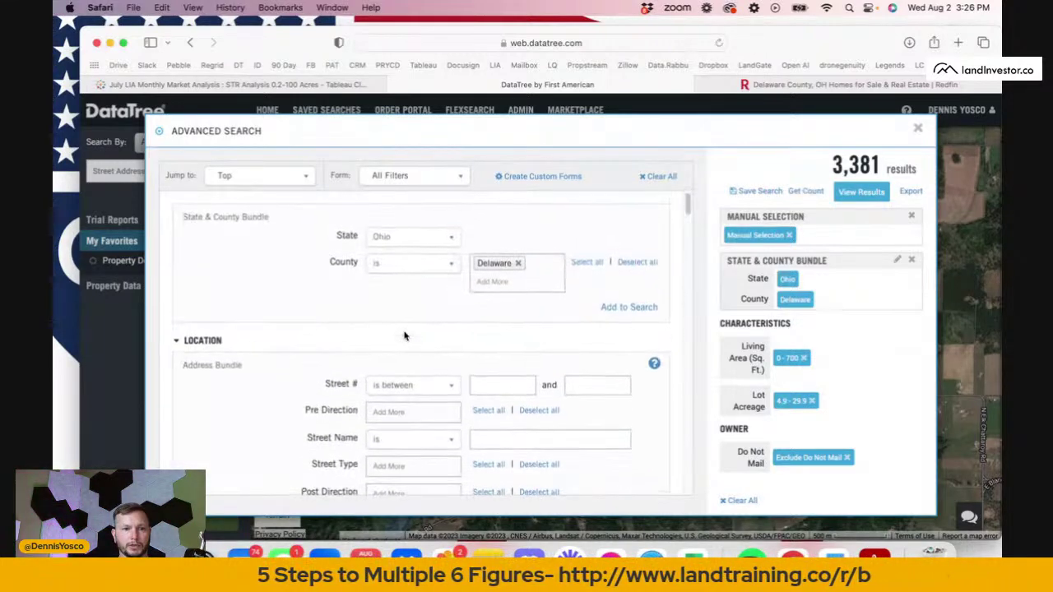
scroll(404, 336, down, 5)
scroll(404, 336, down, 5)
scroll(405, 338, down, 4)
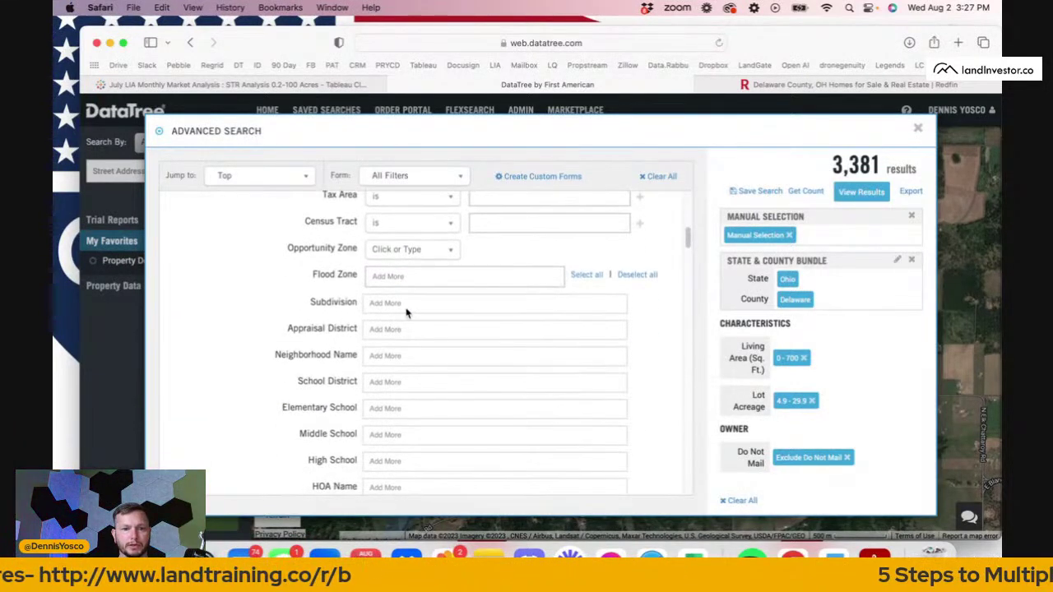
Browse the Subdivision picker's list, then close it without choosing one.
click(406, 304)
scroll(428, 361, down, 2)
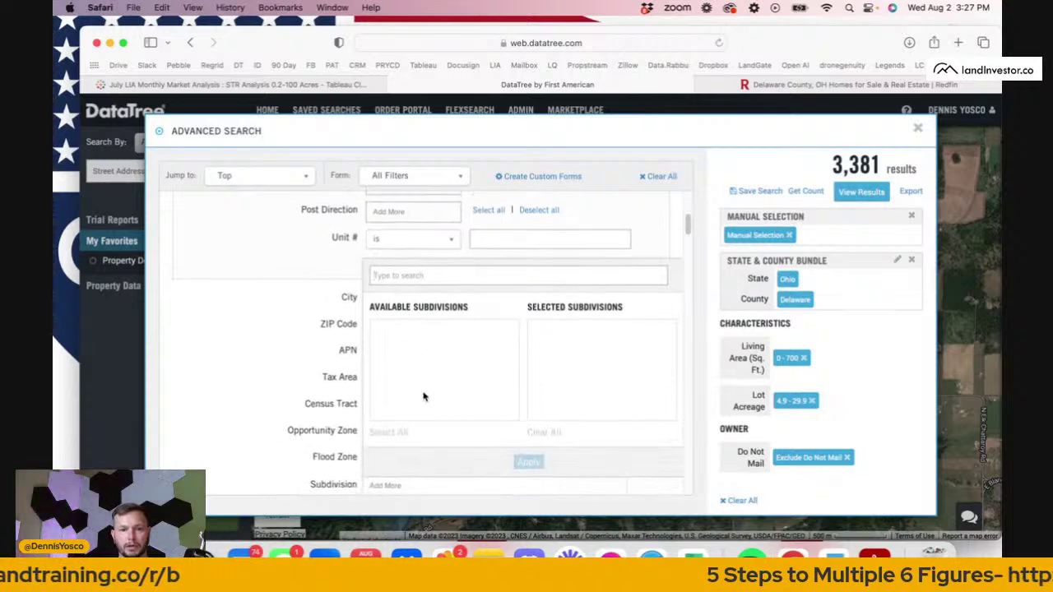
scroll(423, 391, down, 1)
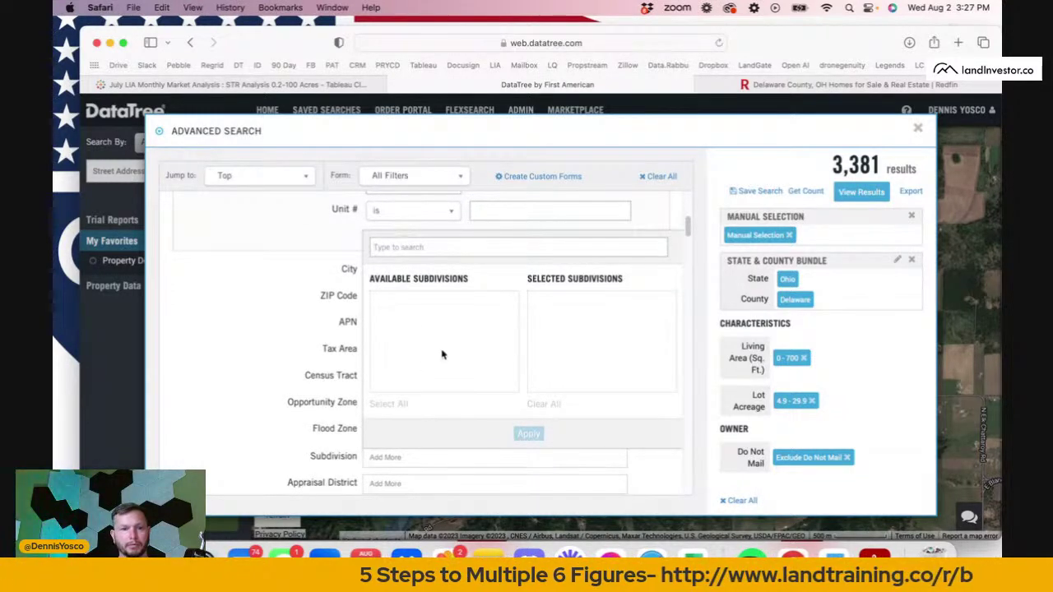
scroll(453, 343, down, 6)
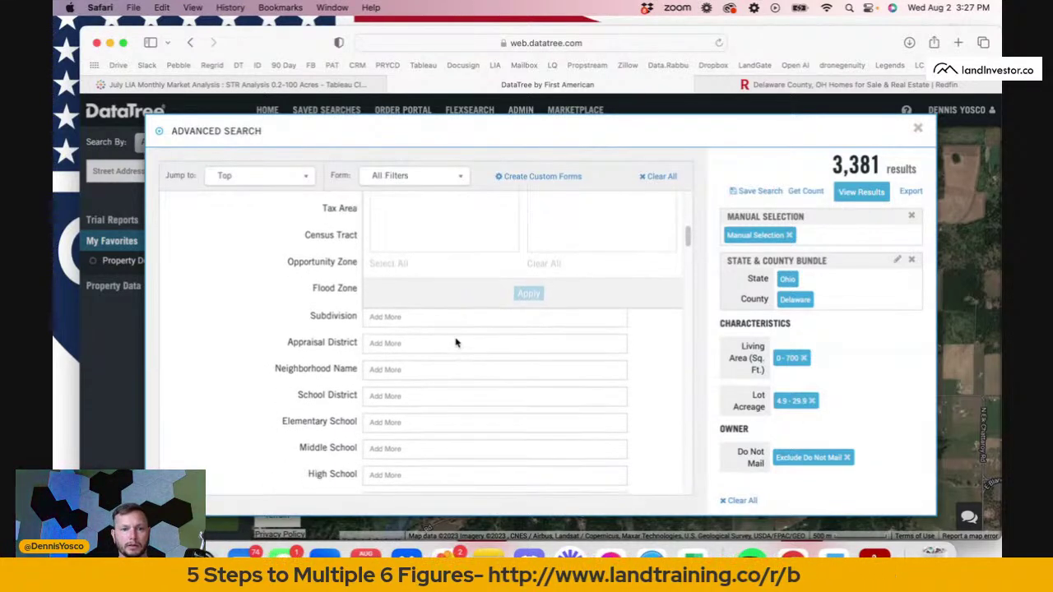
scroll(450, 300, up, 6)
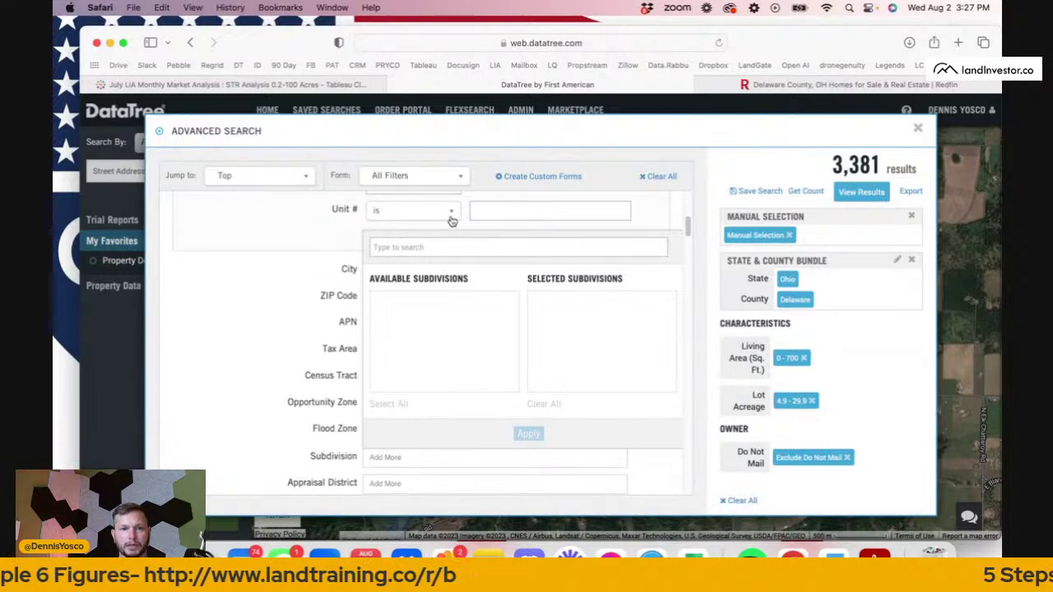
click(358, 257)
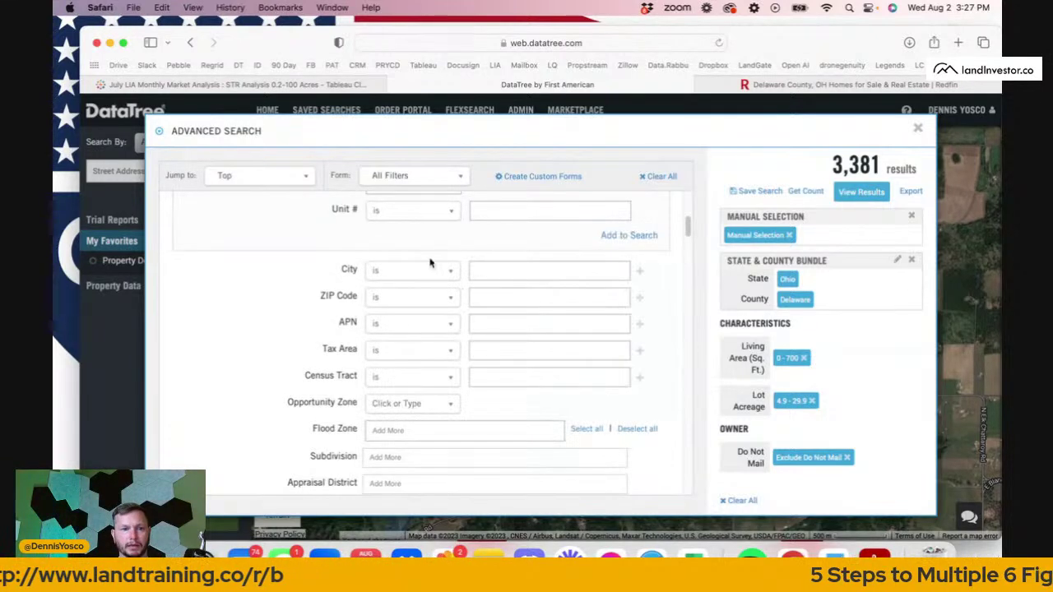
Reopen the Subdivision picker, then return to Redfin's Delaware County land-for-sale listings.
scroll(430, 263, up, 4)
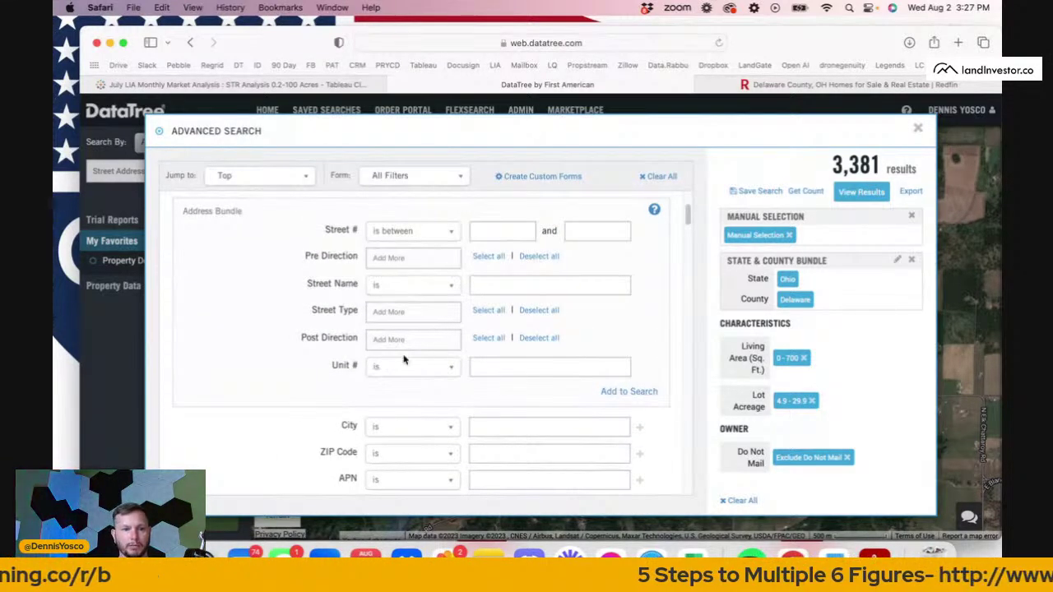
scroll(406, 355, down, 2)
scroll(397, 411, down, 1)
scroll(395, 441, up, 4)
scroll(395, 444, down, 5)
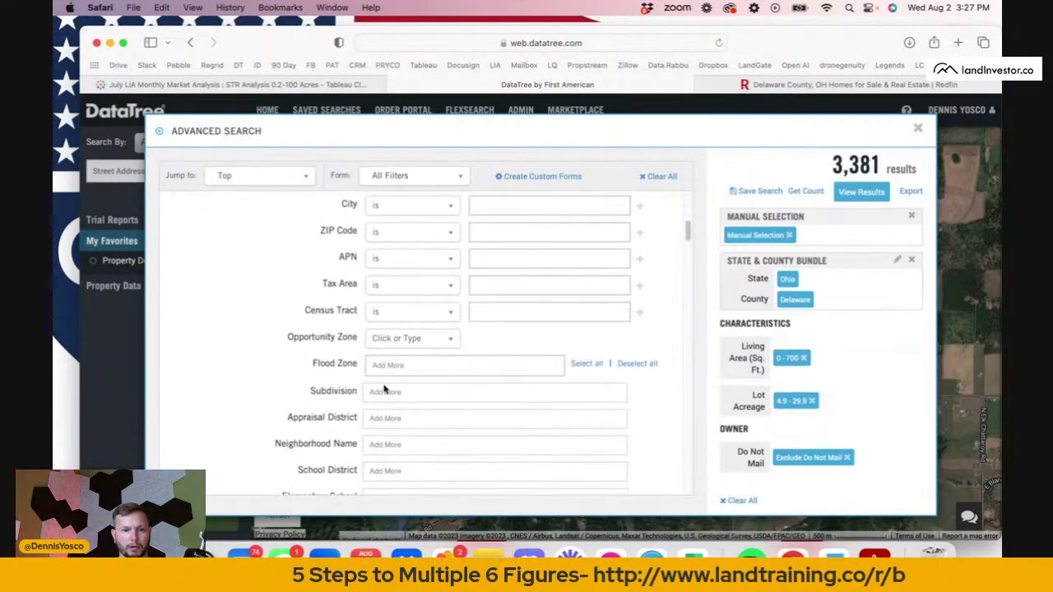
click(380, 392)
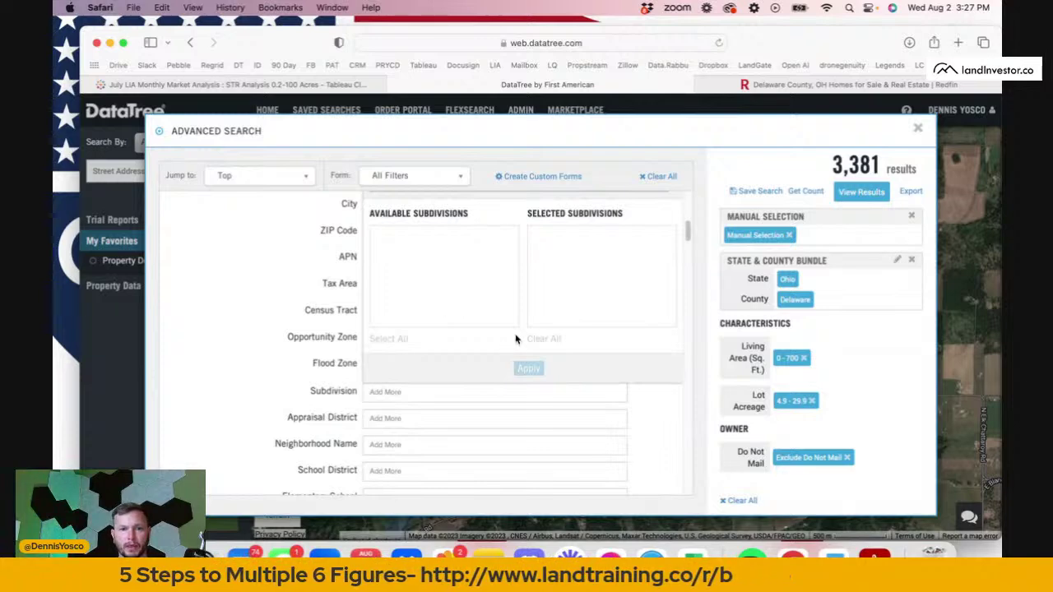
scroll(466, 421, up, 3)
scroll(463, 423, down, 2)
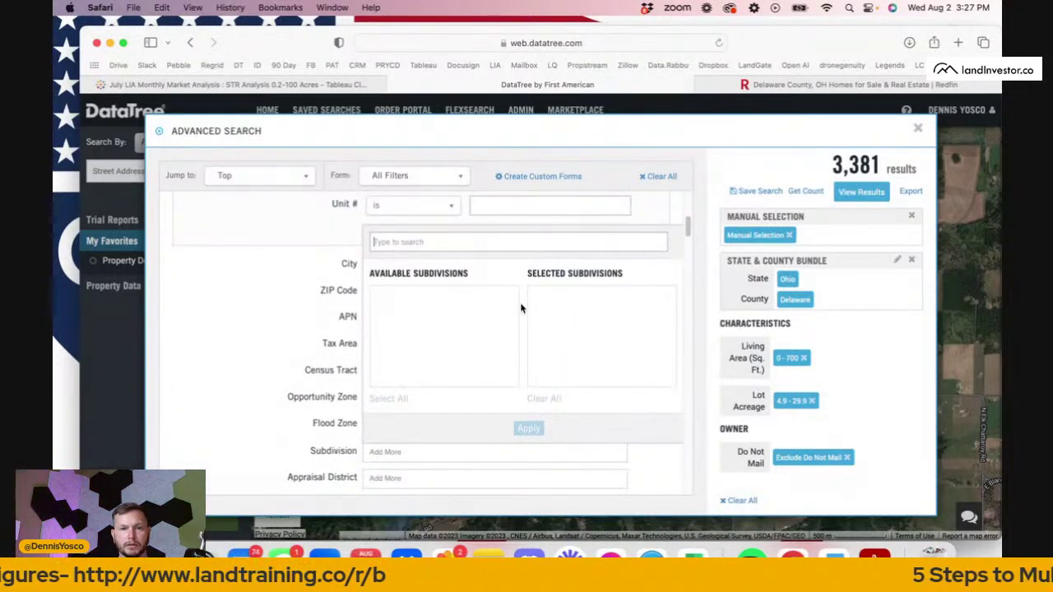
click(901, 84)
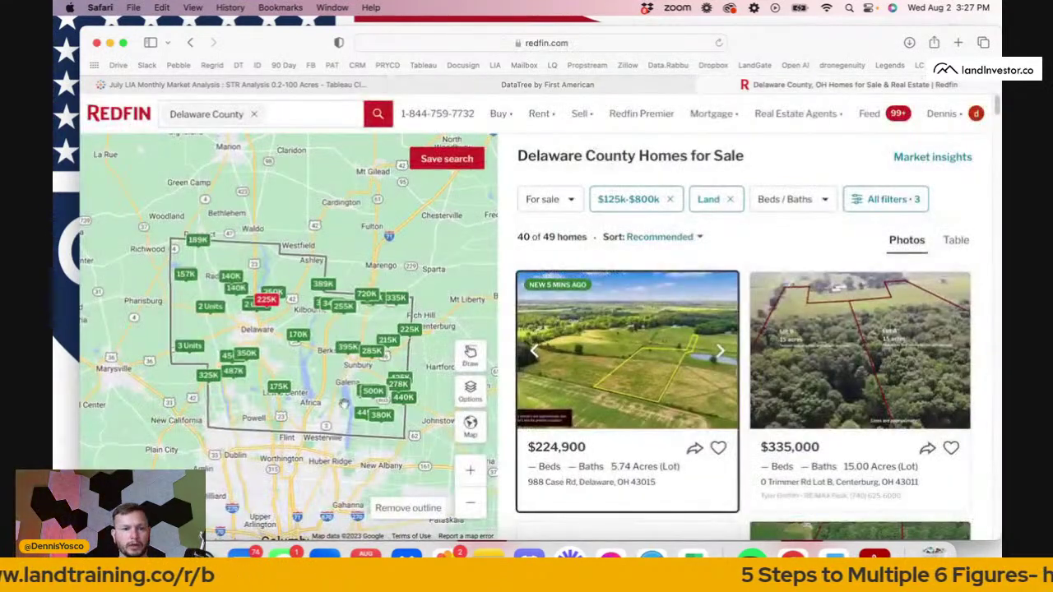
Switch the listing status to Sold within the last 1 year, showing 70 listings.
scroll(383, 426, up, 2)
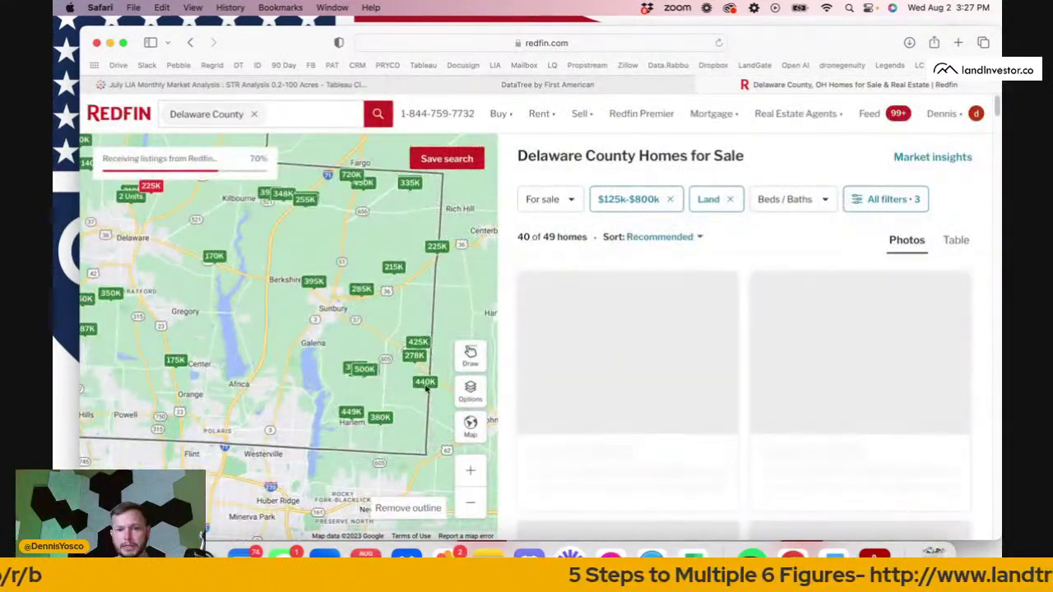
click(574, 204)
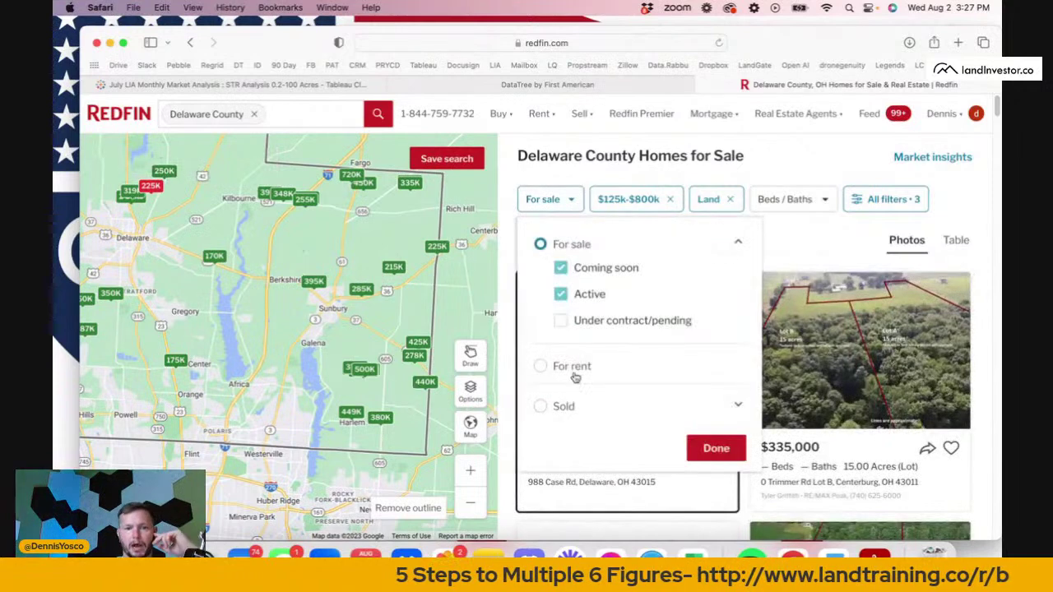
click(541, 410)
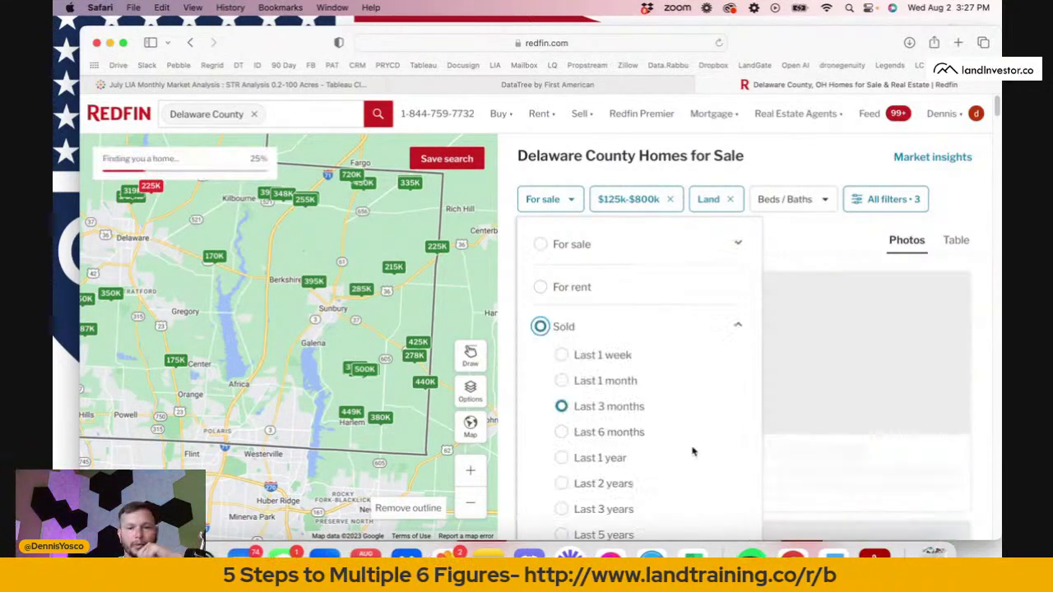
click(561, 458)
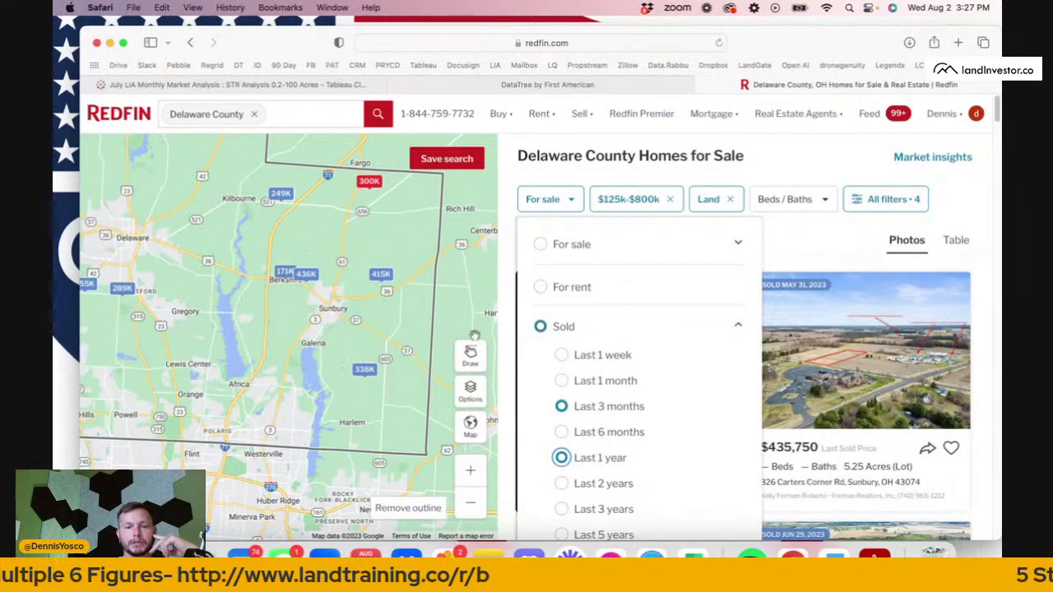
Pan and zoom the map in on central Delaware County near Berkshire.
drag(326, 259, 391, 239)
double_click(375, 271)
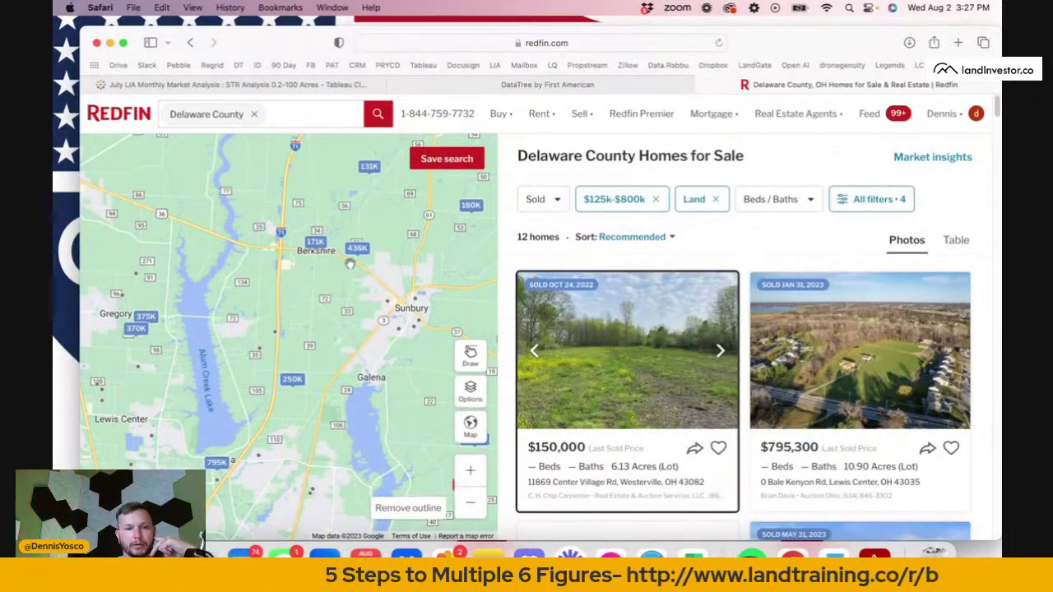
double_click(349, 264)
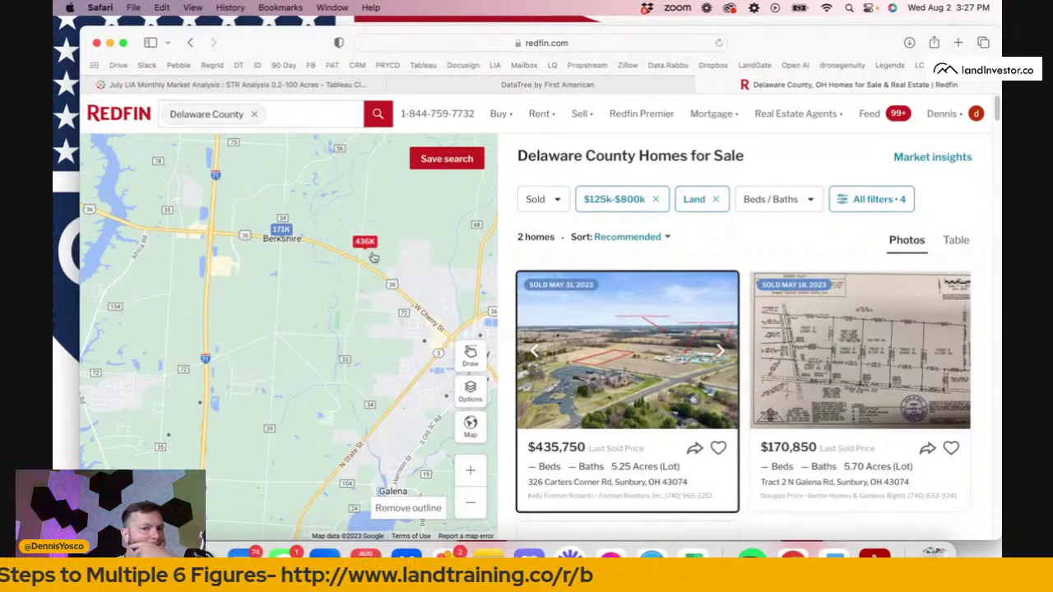
scroll(326, 286, down, 3)
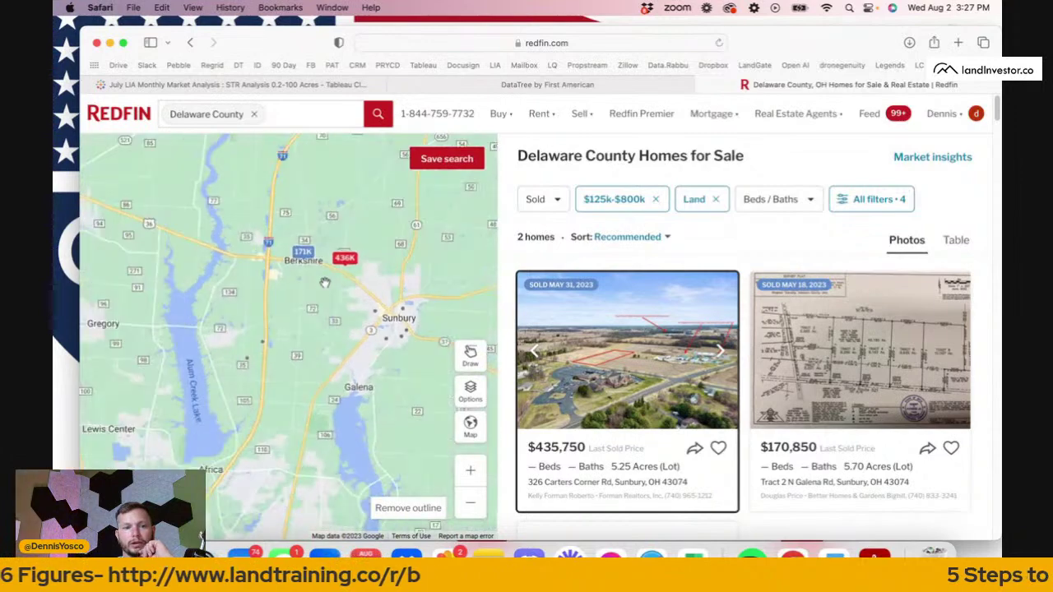
scroll(326, 286, down, 4)
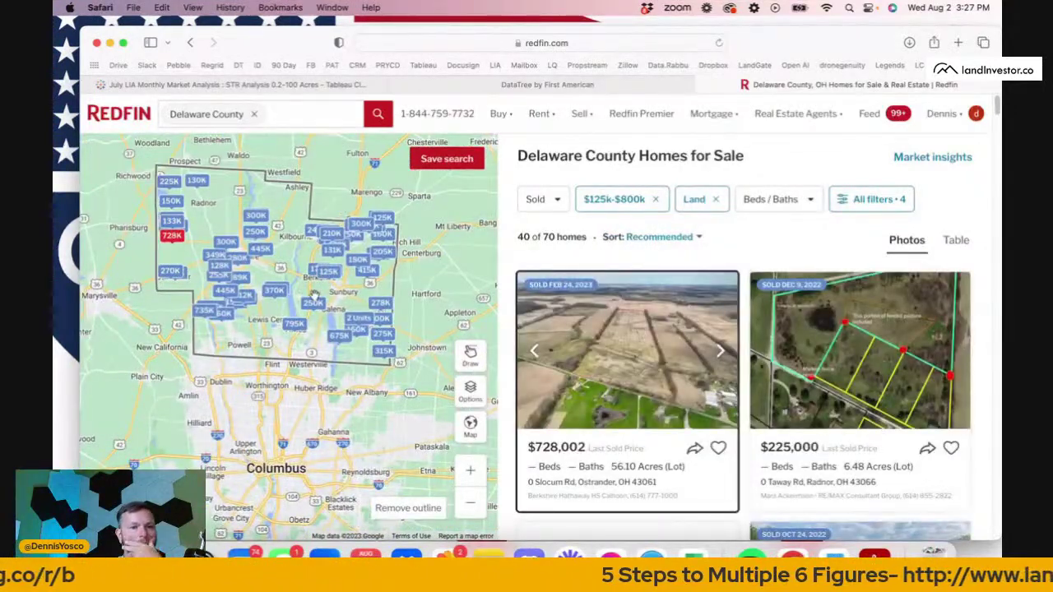
scroll(313, 296, up, 4)
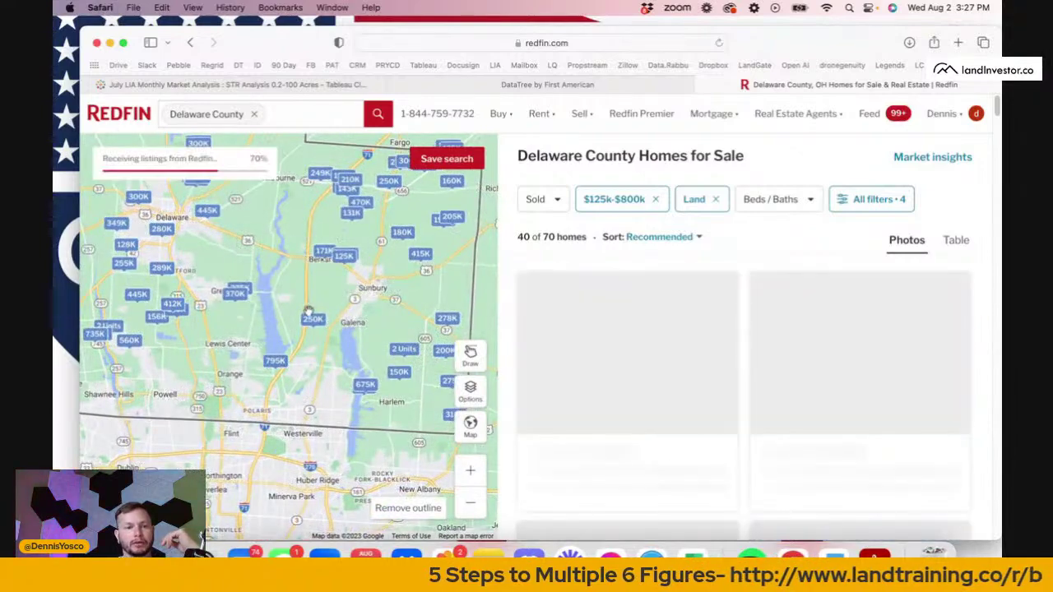
scroll(308, 313, down, 4)
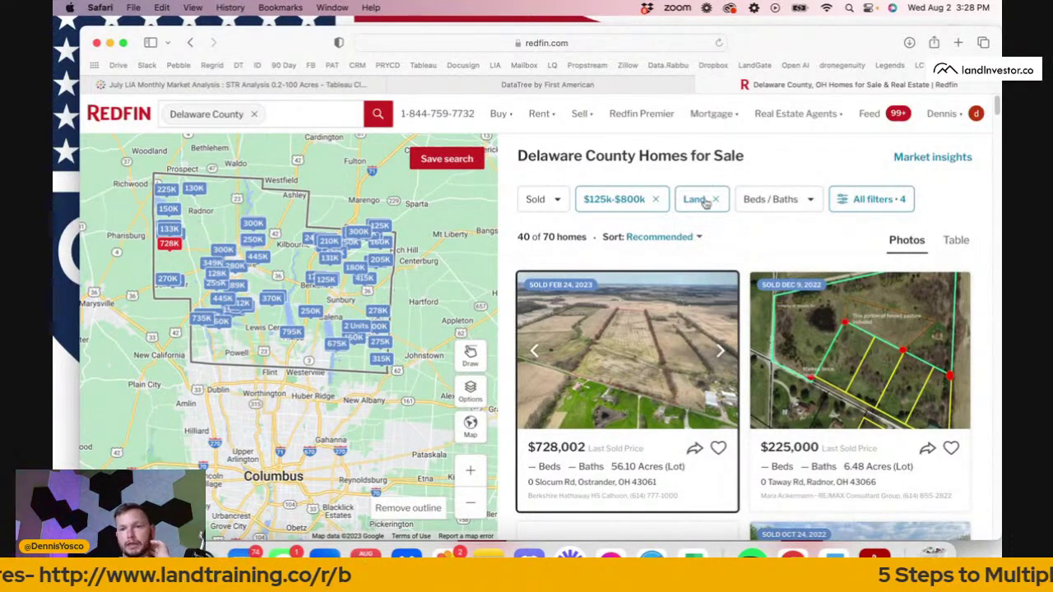
click(855, 204)
scroll(795, 296, down, 10)
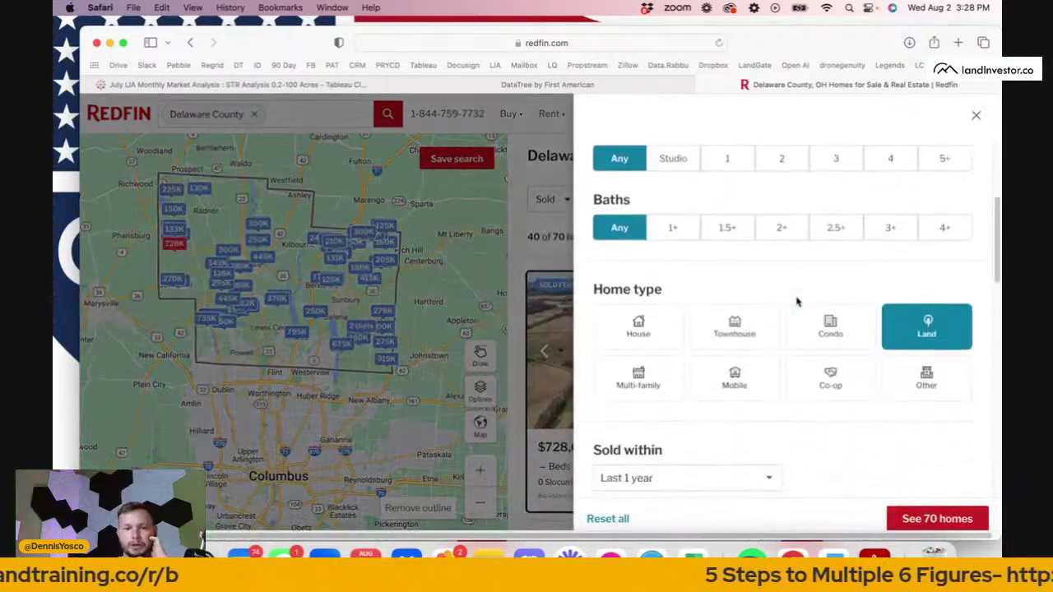
scroll(796, 301, up, 3)
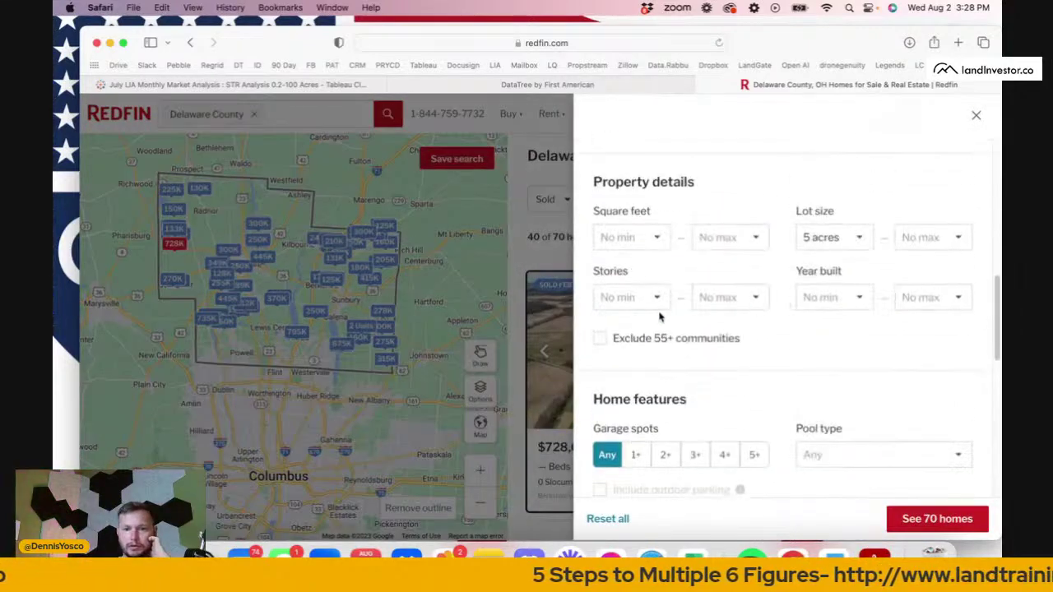
scroll(852, 306, down, 6)
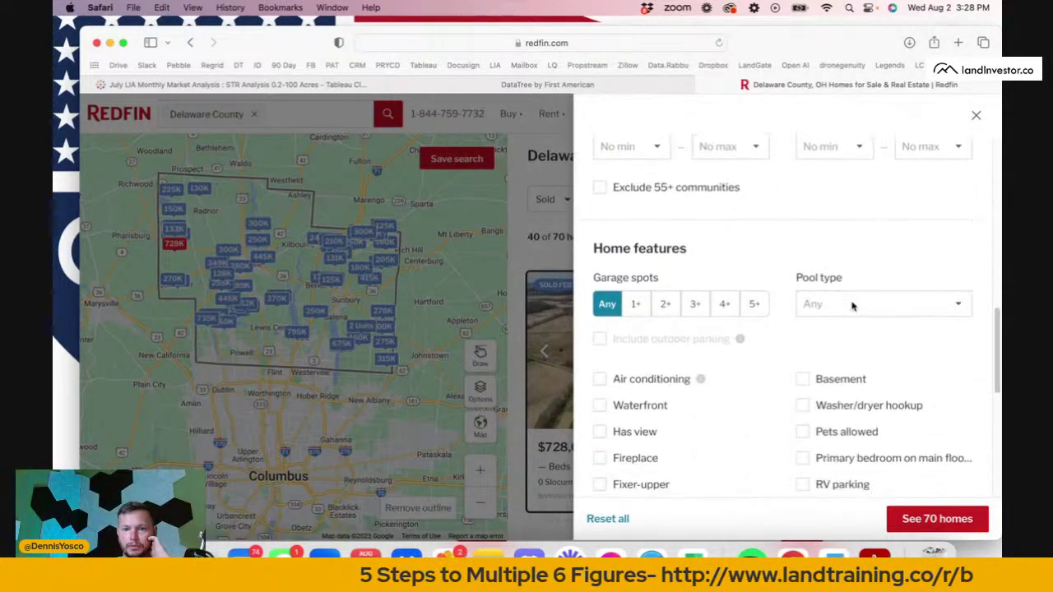
scroll(852, 306, down, 3)
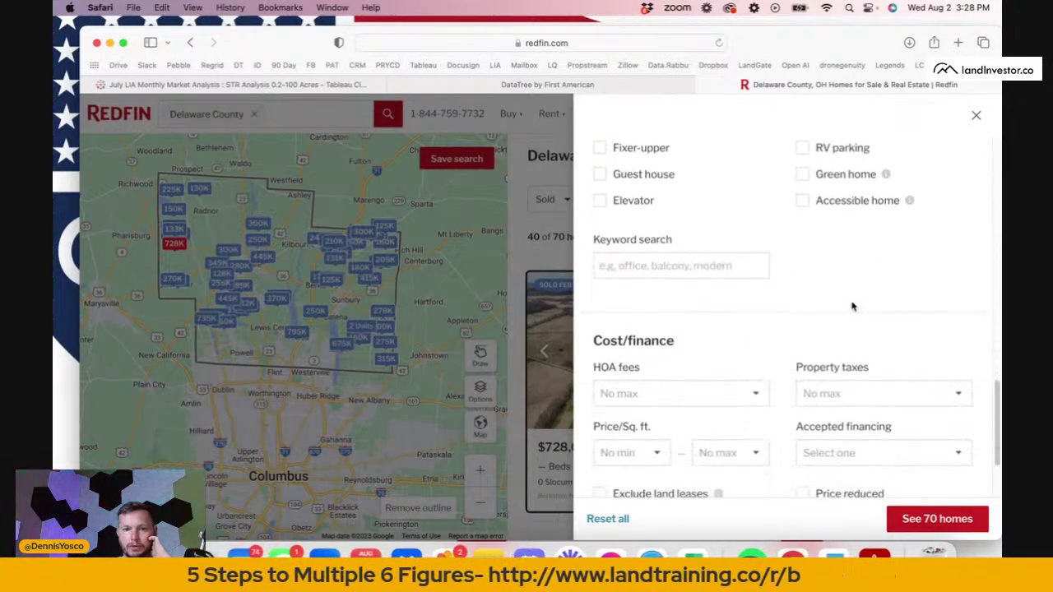
scroll(738, 298, down, 1)
scroll(738, 299, down, 3)
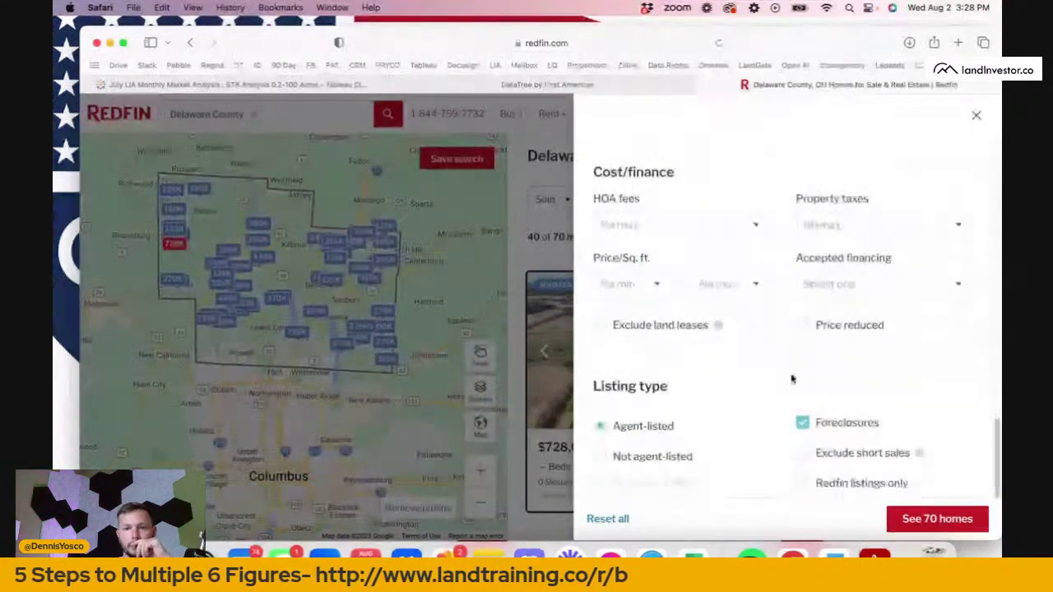
scroll(708, 242, up, 1)
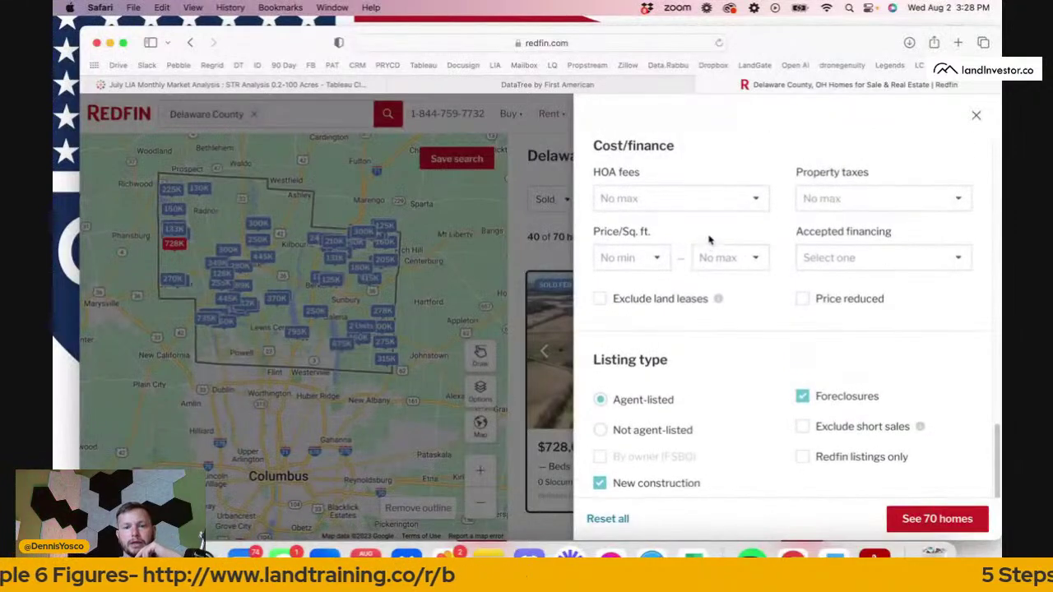
scroll(754, 396, down, 2)
scroll(754, 396, up, 10)
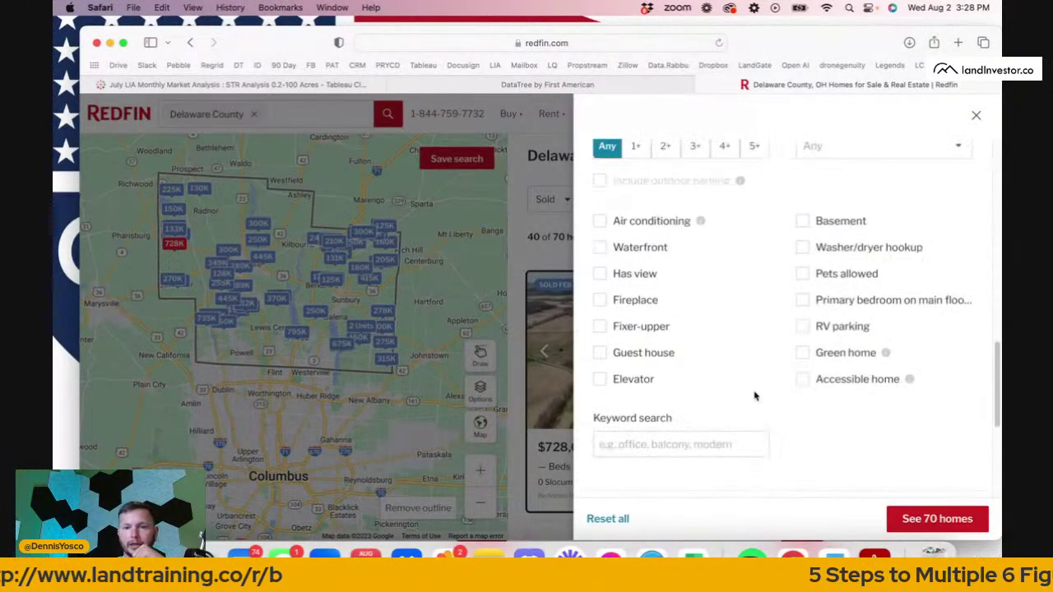
click(977, 117)
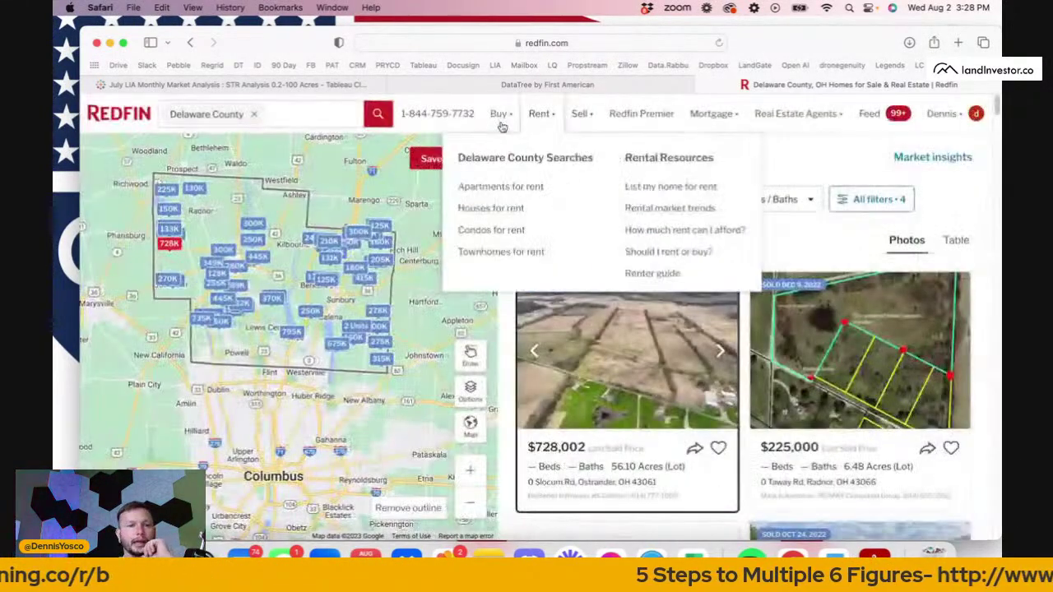
Glance at the DataTree search, then show Redfin's '2 Units' sold marker west of Delaware.
click(493, 84)
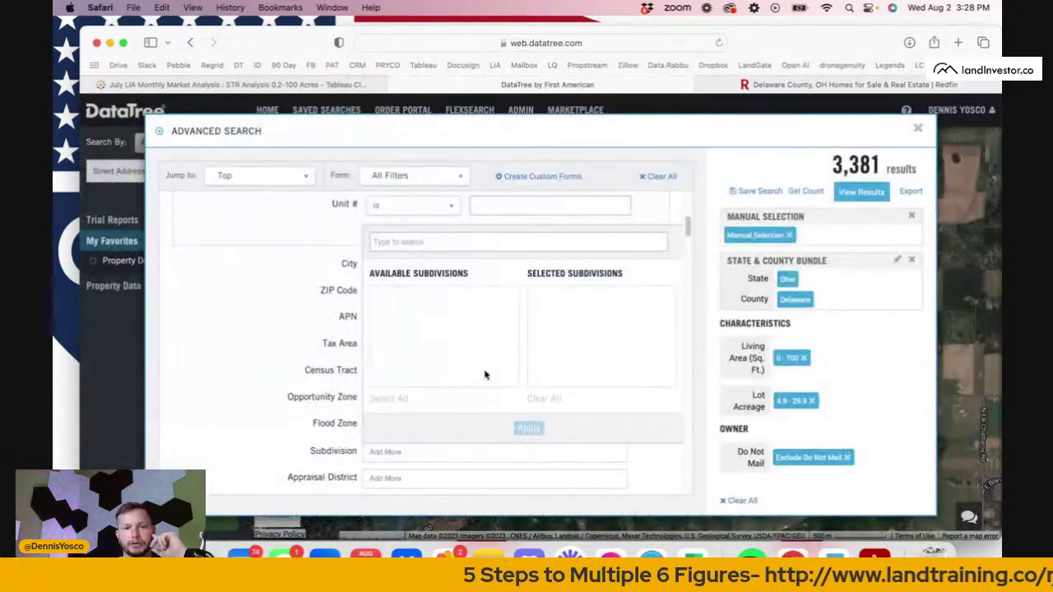
click(888, 84)
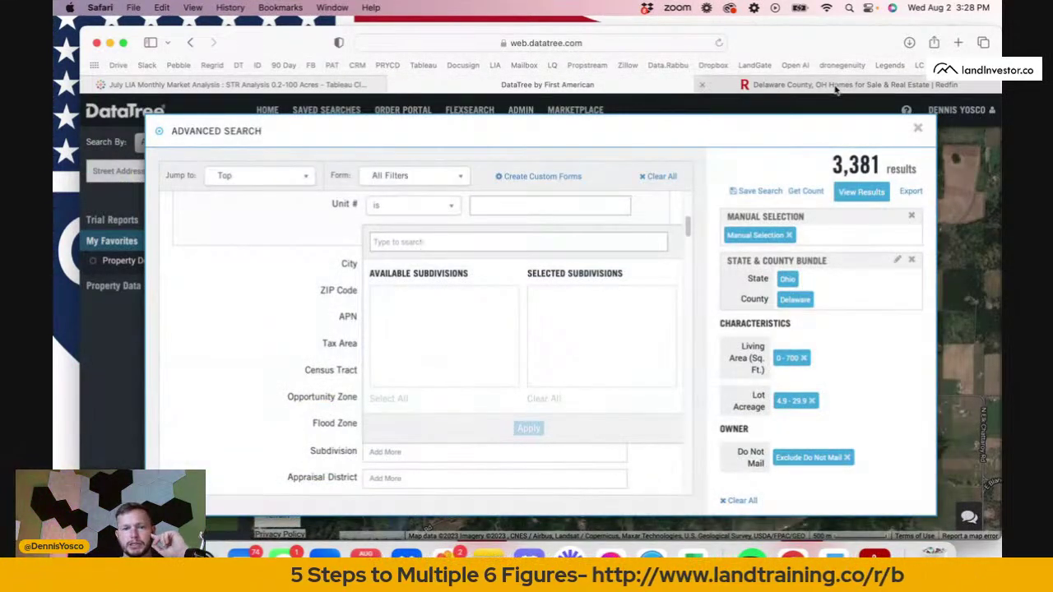
click(207, 319)
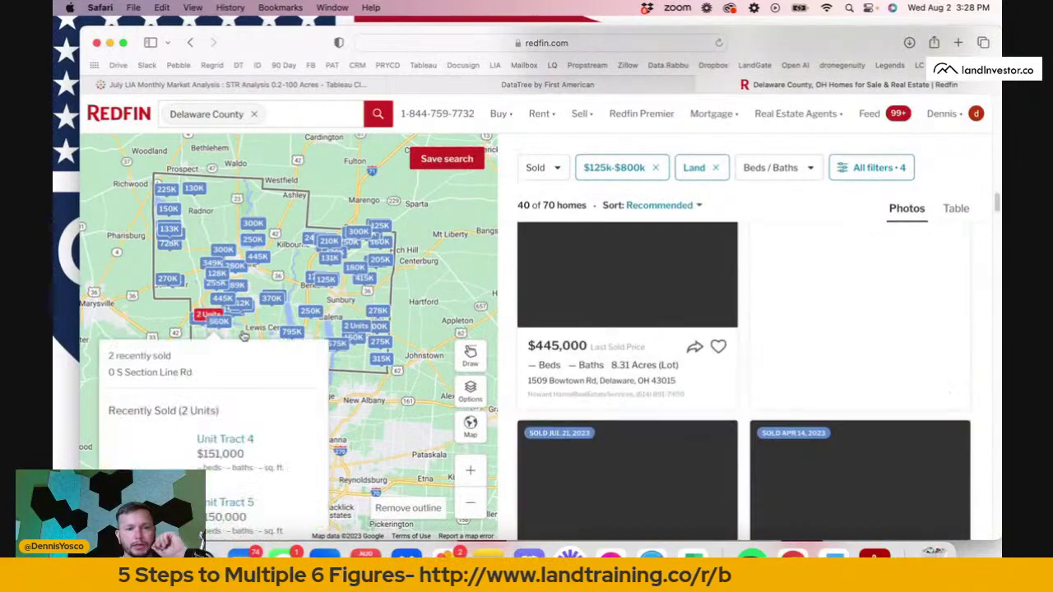